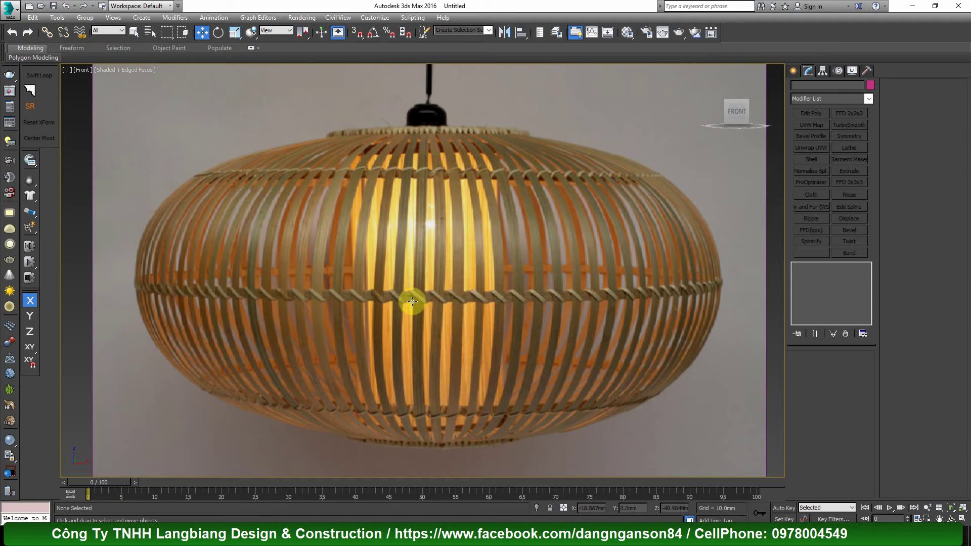
Step: Create a sphere below the lamp reference and convert it to an Editable Poly
{"action": "scroll", "coordinate": [402, 296], "scroll_direction": "down", "scroll_amount": 5}
{"action": "scroll", "coordinate": [402, 296], "scroll_direction": "up", "scroll_amount": 5}
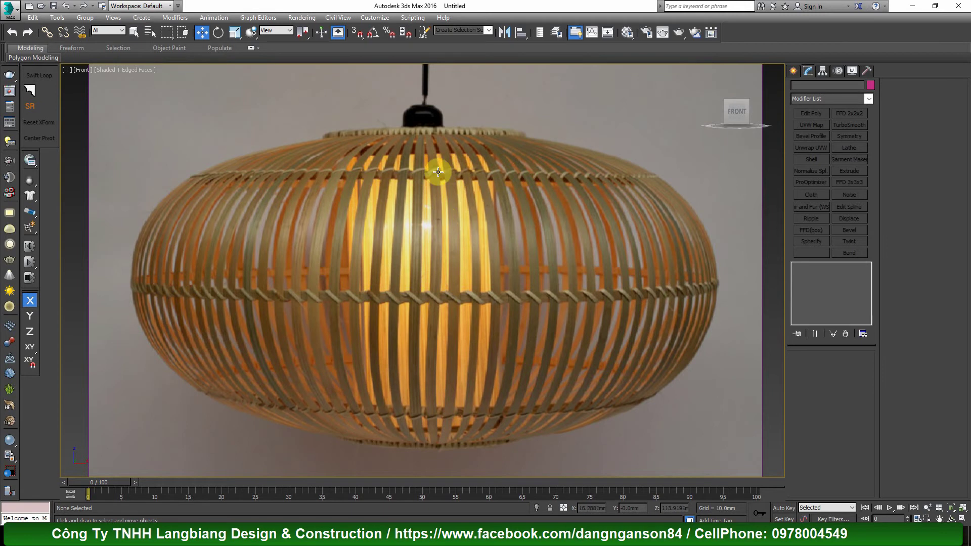
{"action": "scroll", "coordinate": [437, 172], "scroll_direction": "up", "scroll_amount": 2}
{"action": "scroll", "coordinate": [433, 169], "scroll_direction": "down", "scroll_amount": 5}
{"action": "middle_click_drag", "start_coordinate": [433, 208], "coordinate": [439, 219], "text": "alt"}
{"action": "scroll", "coordinate": [440, 219], "scroll_direction": "up", "scroll_amount": 4}
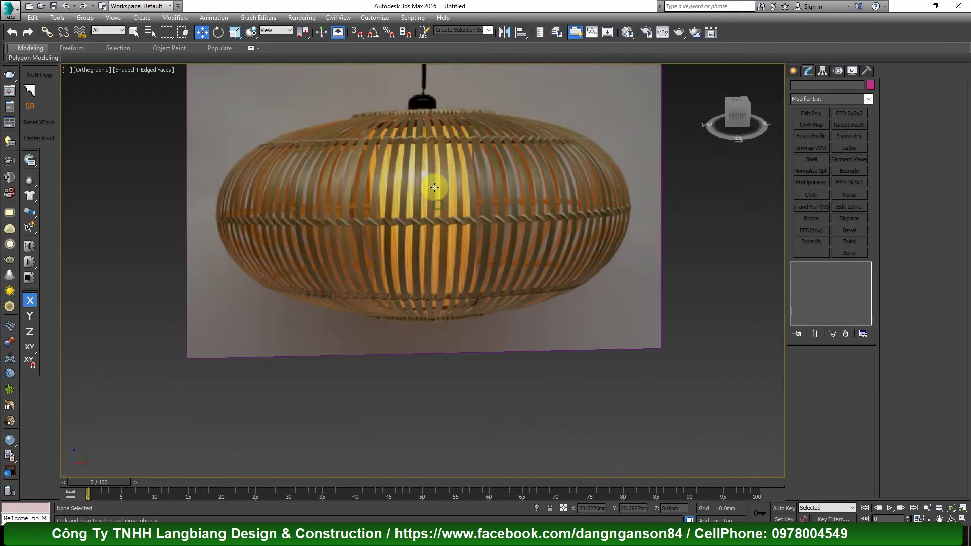
{"action": "scroll", "coordinate": [434, 187], "scroll_direction": "up", "scroll_amount": 3}
{"action": "key", "text": "shift+z"}
{"action": "key", "text": "shift+z"}
{"action": "key", "text": "shift+z"}
{"action": "scroll", "coordinate": [430, 268], "scroll_direction": "up", "scroll_amount": 4}
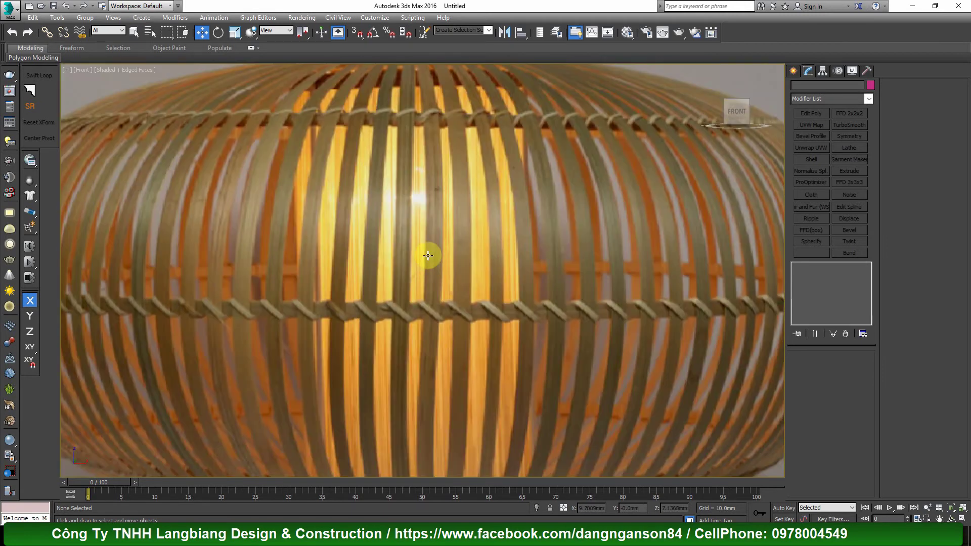
{"action": "scroll", "coordinate": [437, 260], "scroll_direction": "down", "scroll_amount": 3}
{"action": "scroll", "coordinate": [427, 151], "scroll_direction": "down", "scroll_amount": 2}
{"action": "scroll", "coordinate": [424, 163], "scroll_direction": "up", "scroll_amount": 5}
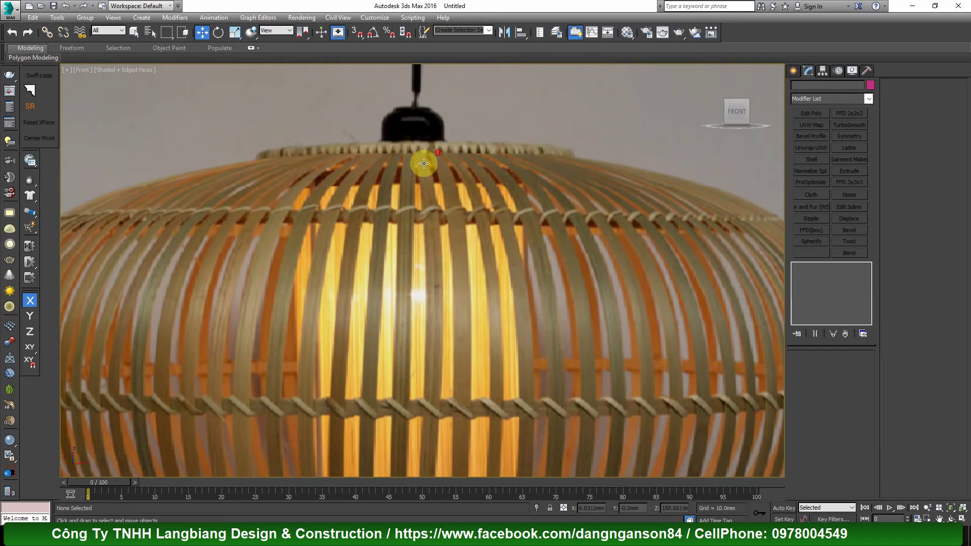
{"action": "scroll", "coordinate": [421, 157], "scroll_direction": "up", "scroll_amount": 2}
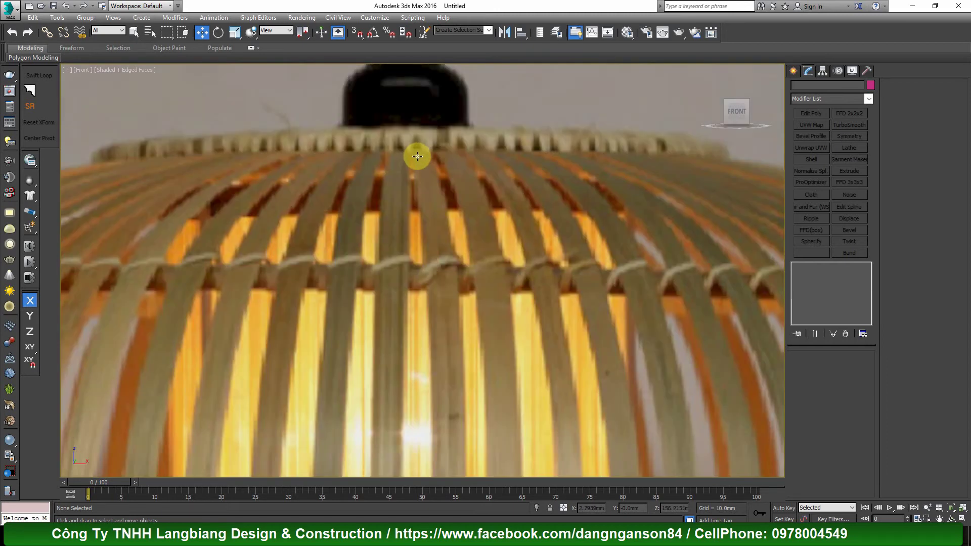
{"action": "scroll", "coordinate": [417, 156], "scroll_direction": "down", "scroll_amount": 5}
{"action": "scroll", "coordinate": [417, 156], "scroll_direction": "down", "scroll_amount": 3}
{"action": "middle_click_drag", "start_coordinate": [417, 157], "coordinate": [445, 212], "text": "alt"}
{"action": "right_click", "coordinate": [456, 286]}
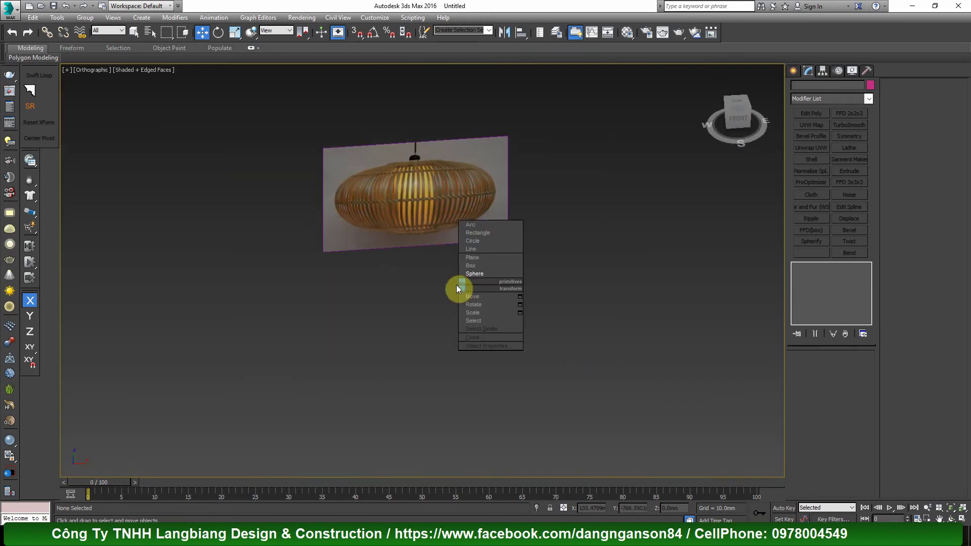
{"action": "left_click", "coordinate": [474, 277]}
{"action": "left_click_drag", "start_coordinate": [425, 310], "coordinate": [521, 282]}
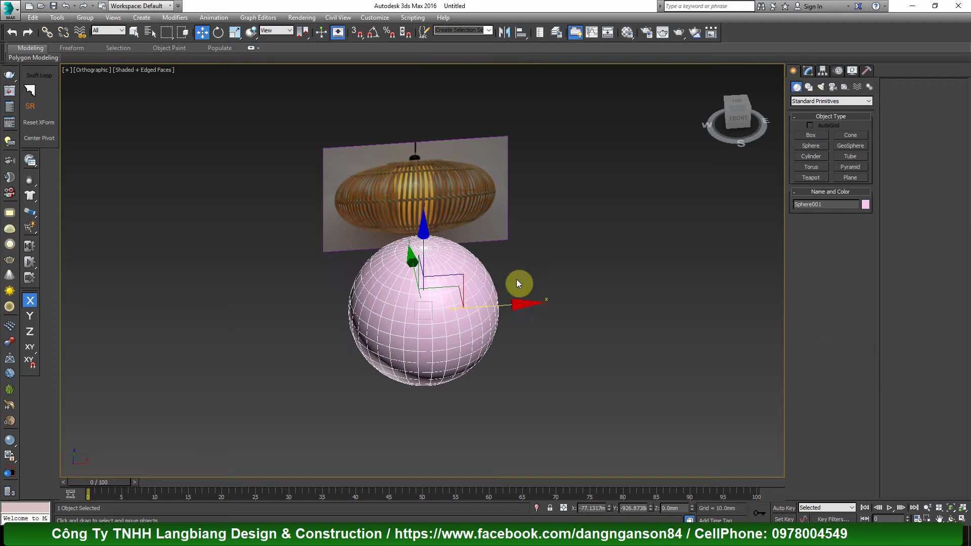
{"action": "scroll", "coordinate": [413, 278], "scroll_direction": "up", "scroll_amount": 3}
{"action": "right_click", "coordinate": [414, 279]}
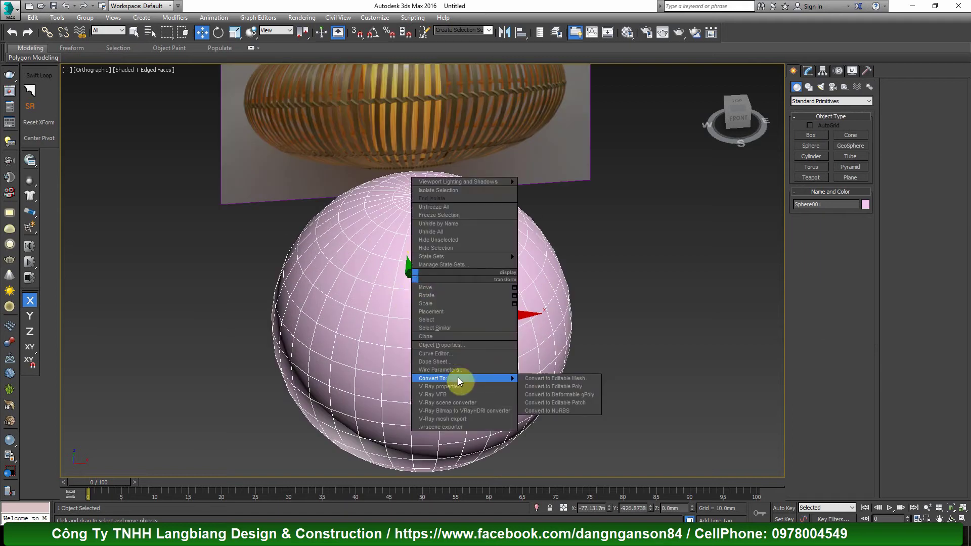
{"action": "left_click", "coordinate": [538, 388]}
Step: Select all the sphere's vertical edge loops and create a linear shape from them
{"action": "key", "text": "2"}
{"action": "double_click", "coordinate": [436, 335]}
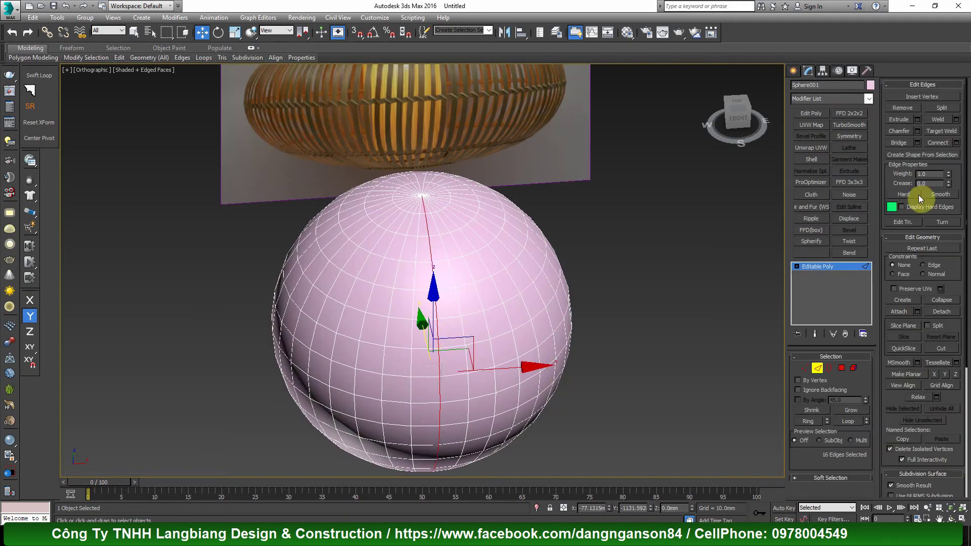
{"action": "left_click", "coordinate": [807, 421]}
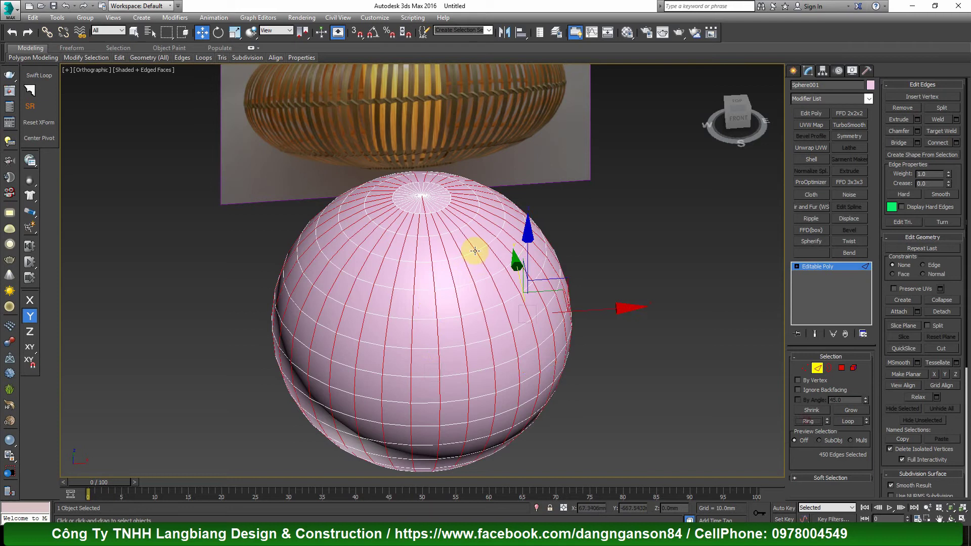
{"action": "right_click", "coordinate": [475, 251]}
{"action": "left_click", "coordinate": [434, 342]}
{"action": "left_click", "coordinate": [511, 270]}
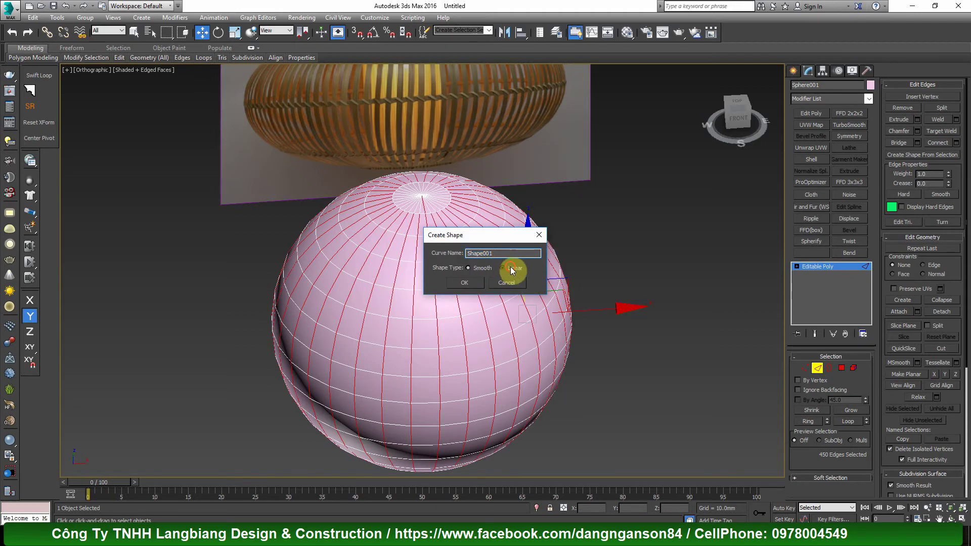
{"action": "left_click", "coordinate": [464, 283]}
Step: Delete the sphere and clear the extracted spline strips from view
{"action": "key", "text": "2"}
{"action": "scroll", "coordinate": [433, 268], "scroll_direction": "up", "scroll_amount": 8}
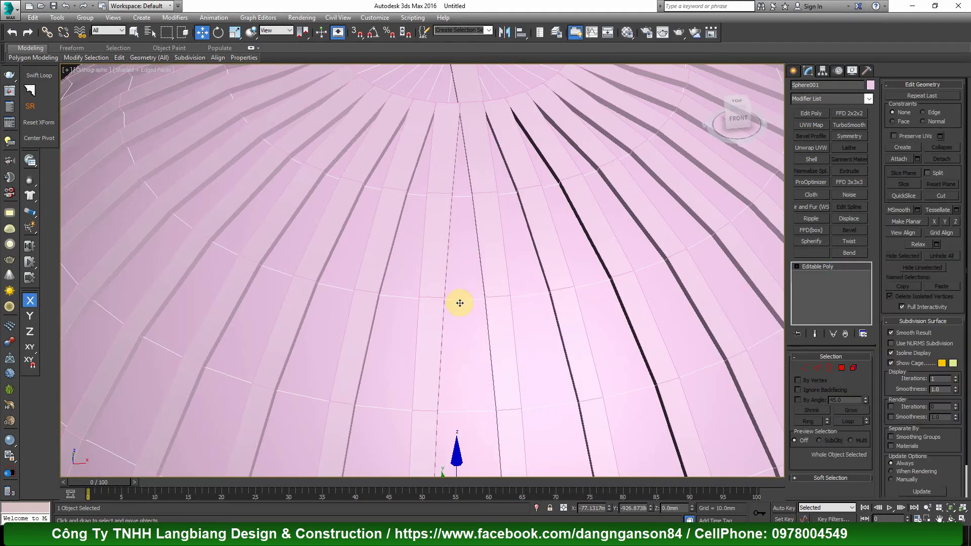
{"action": "key", "text": "Delete"}
{"action": "left_click", "coordinate": [474, 297]}
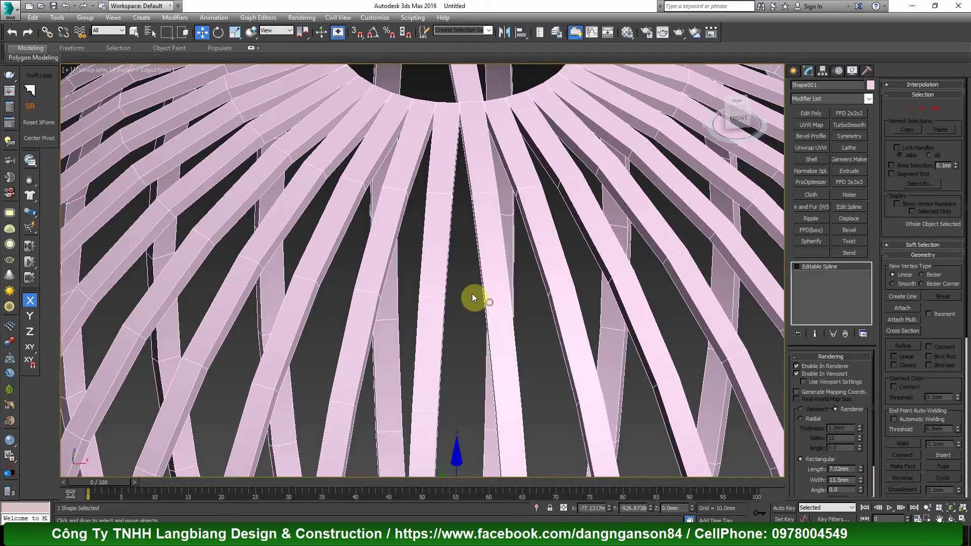
{"action": "scroll", "coordinate": [474, 297], "scroll_direction": "down", "scroll_amount": 8}
{"action": "key", "text": "Delete"}
{"action": "scroll", "coordinate": [471, 247], "scroll_direction": "up", "scroll_amount": 5}
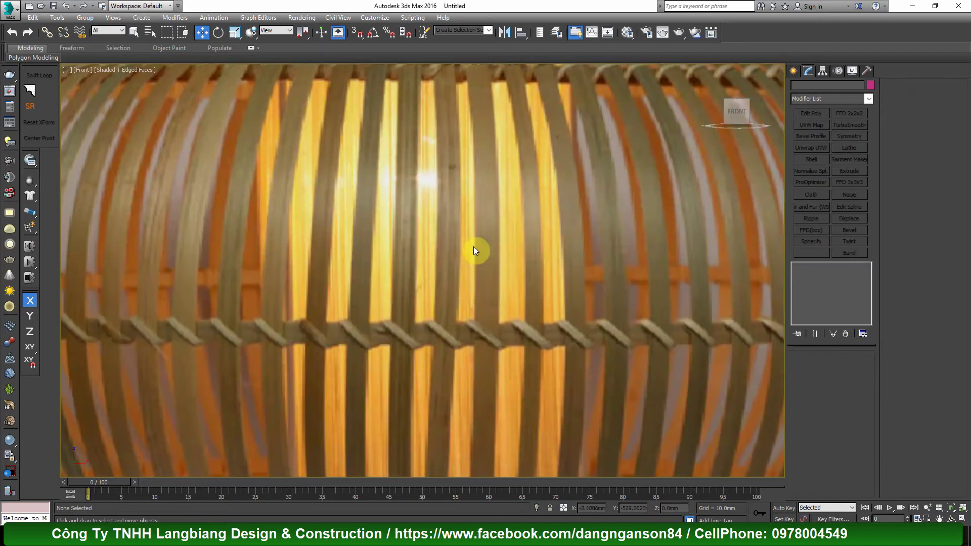
{"action": "key", "text": "f"}
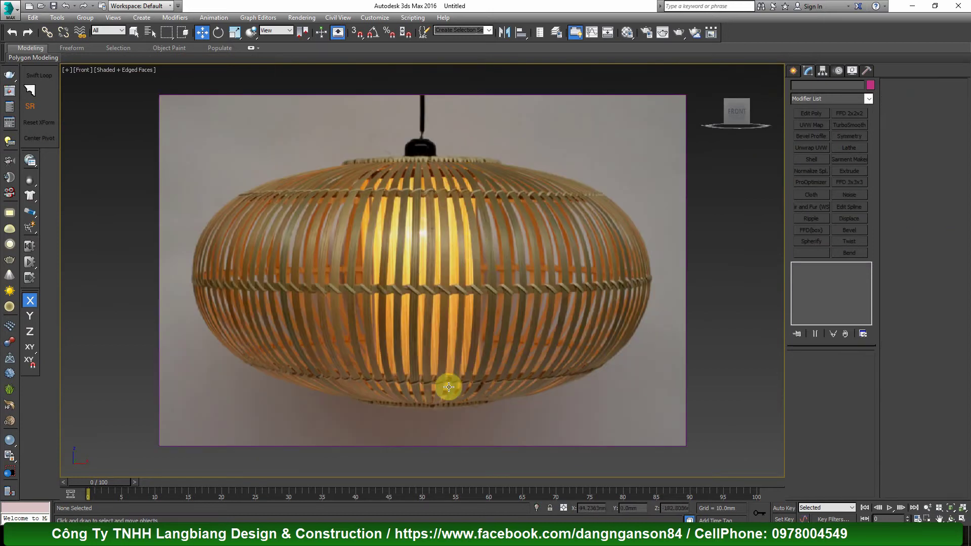
{"action": "scroll", "coordinate": [442, 258], "scroll_direction": "up", "scroll_amount": 3}
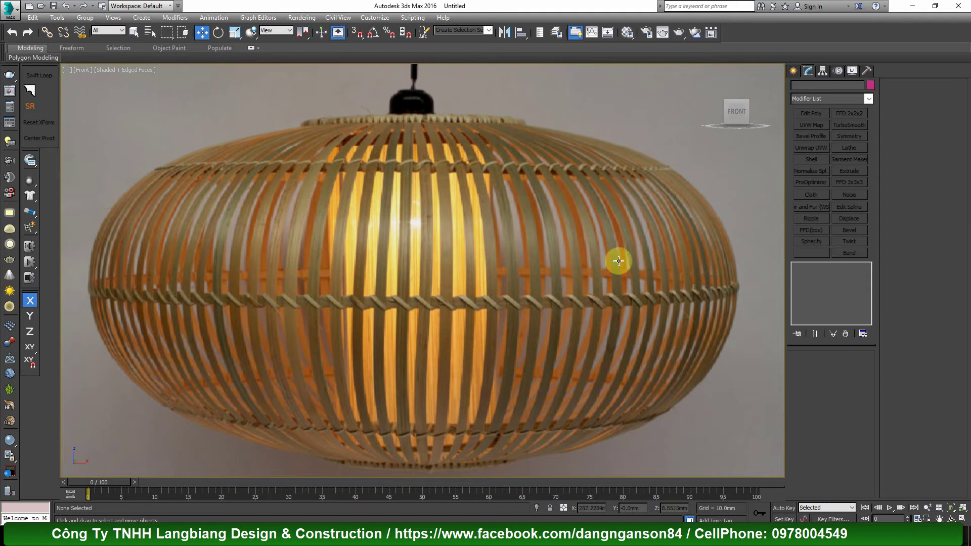
{"action": "key", "text": "z"}
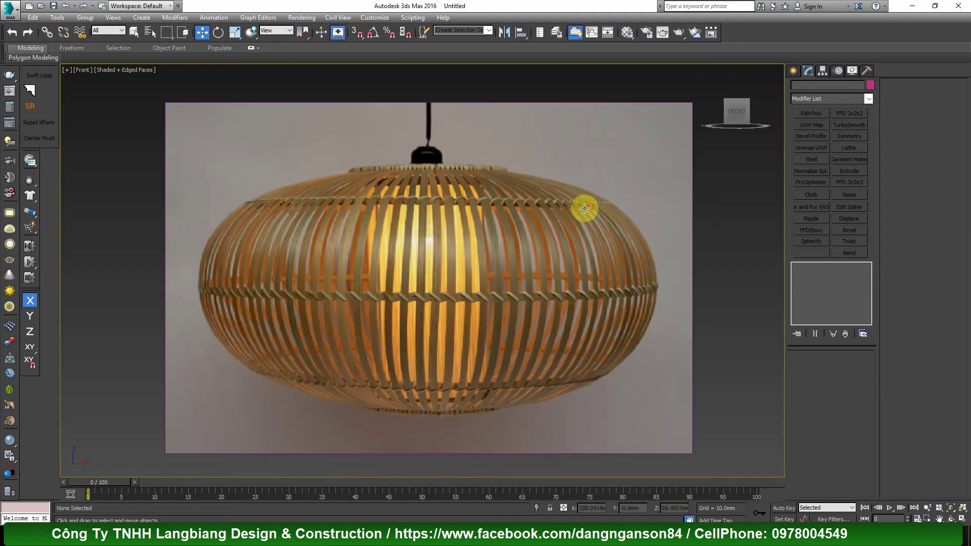
{"action": "scroll", "coordinate": [585, 223], "scroll_direction": "up", "scroll_amount": 1}
{"action": "scroll", "coordinate": [584, 223], "scroll_direction": "up", "scroll_amount": 3}
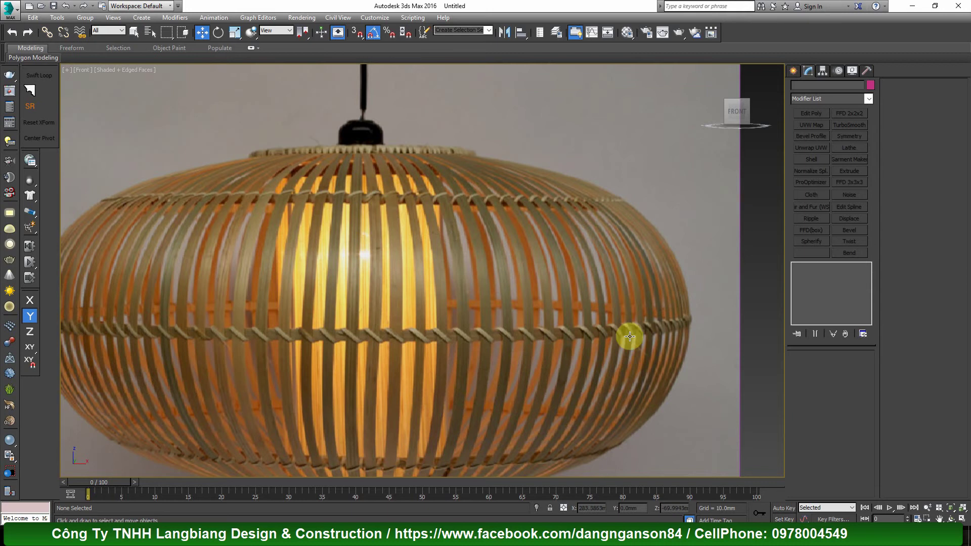
Step: Draw a line following the lamp's rib from the top rim to the middle band
{"action": "right_click", "coordinate": [603, 260]}
{"action": "left_click", "coordinate": [628, 224]}
{"action": "scroll", "coordinate": [613, 218], "scroll_direction": "down", "scroll_amount": 2}
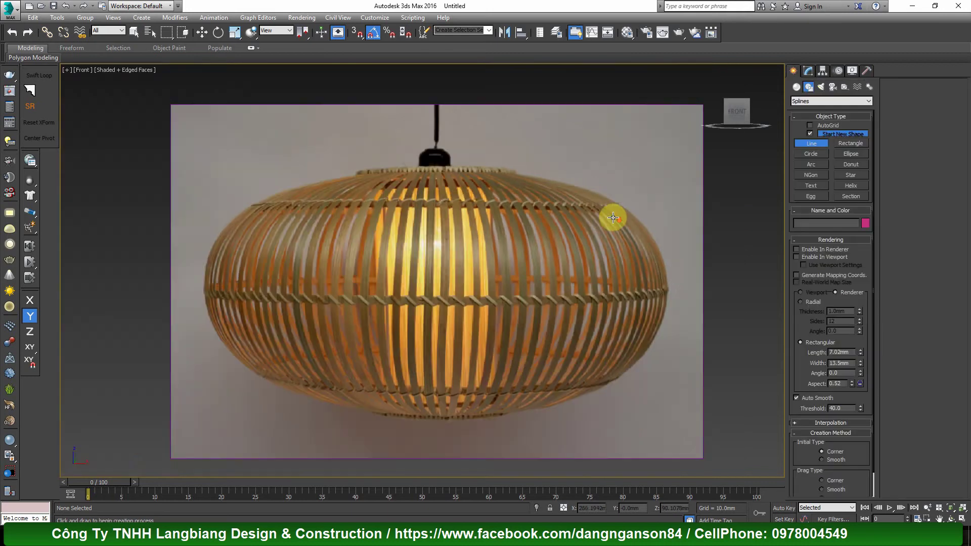
{"action": "scroll", "coordinate": [611, 217], "scroll_direction": "up", "scroll_amount": 3}
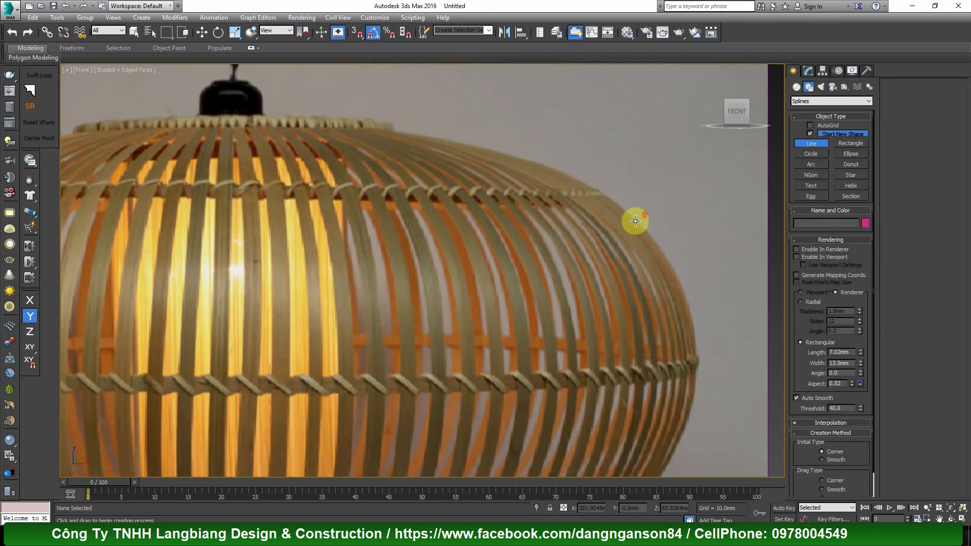
{"action": "left_click", "coordinate": [385, 126]}
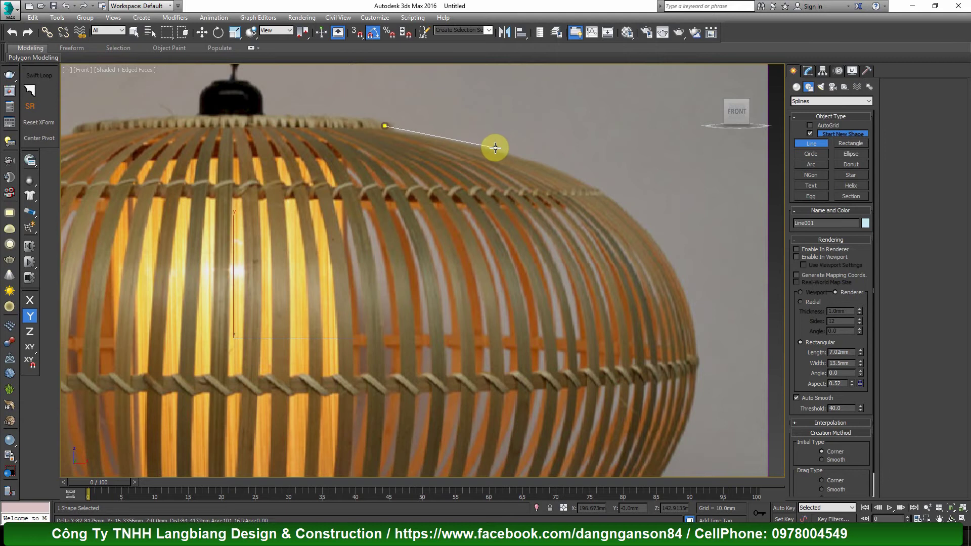
{"action": "left_click", "coordinate": [492, 147]}
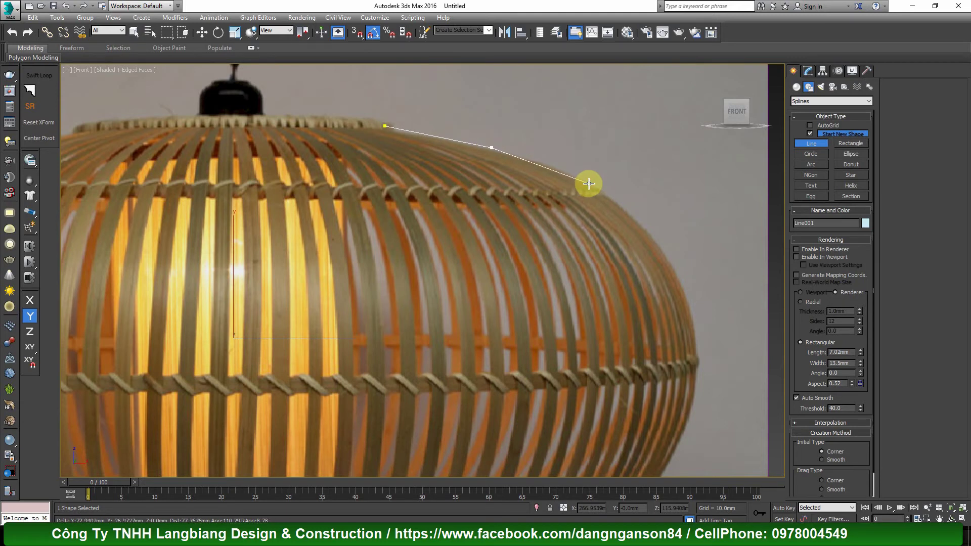
{"action": "left_click", "coordinate": [588, 184]}
{"action": "left_click", "coordinate": [667, 255]}
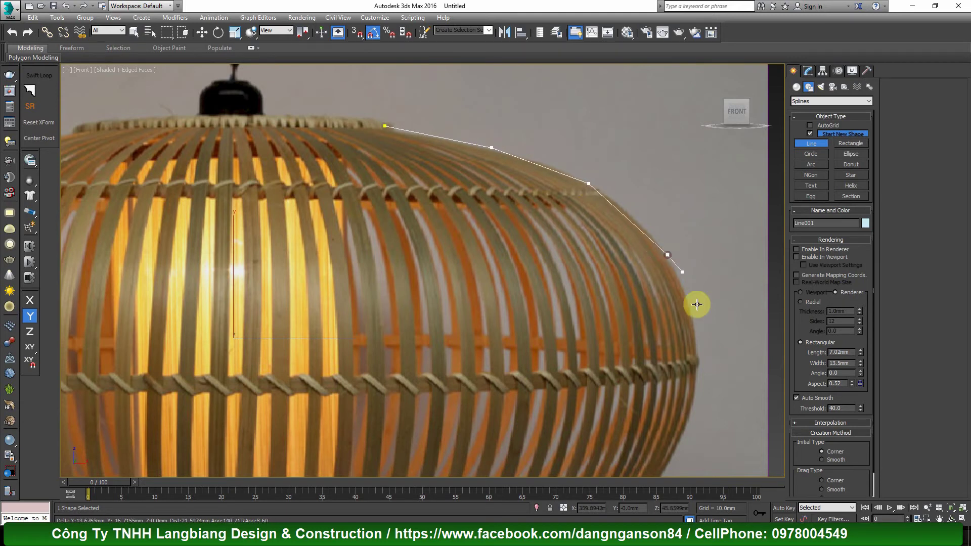
{"action": "left_click", "coordinate": [701, 360]}
{"action": "right_click", "coordinate": [701, 360]}
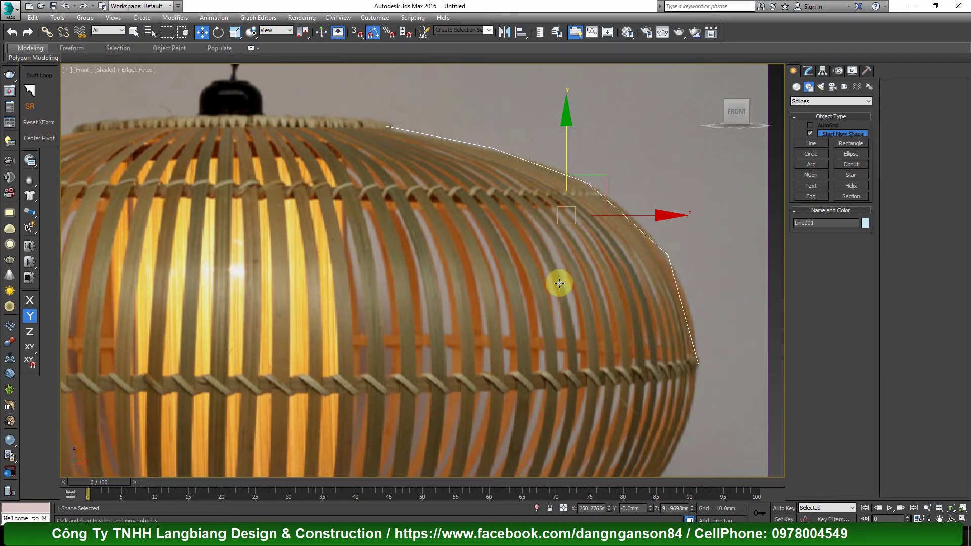
Step: Render the line as a rectangular strip 20 mm long and 2 mm thick
{"action": "left_click", "coordinate": [807, 71]}
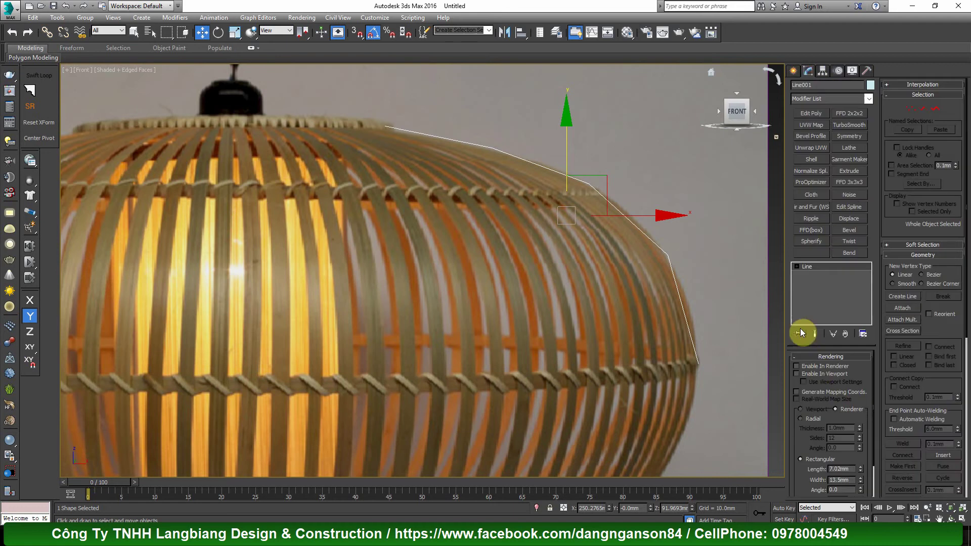
{"action": "left_click", "coordinate": [814, 374]}
{"action": "mouse_move", "coordinate": [592, 268]}
{"action": "middle_mouse_down", "text": "alt"}
{"action": "mouse_move", "coordinate": [513, 282]}
{"action": "mouse_move", "coordinate": [564, 245]}
{"action": "middle_mouse_up", "text": "alt"}
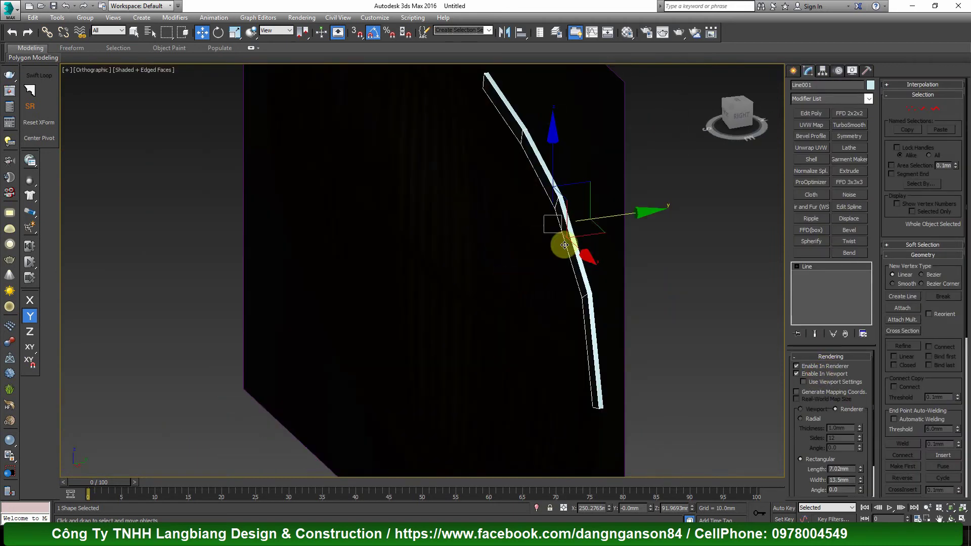
{"action": "left_click_drag", "start_coordinate": [600, 216], "coordinate": [535, 251]}
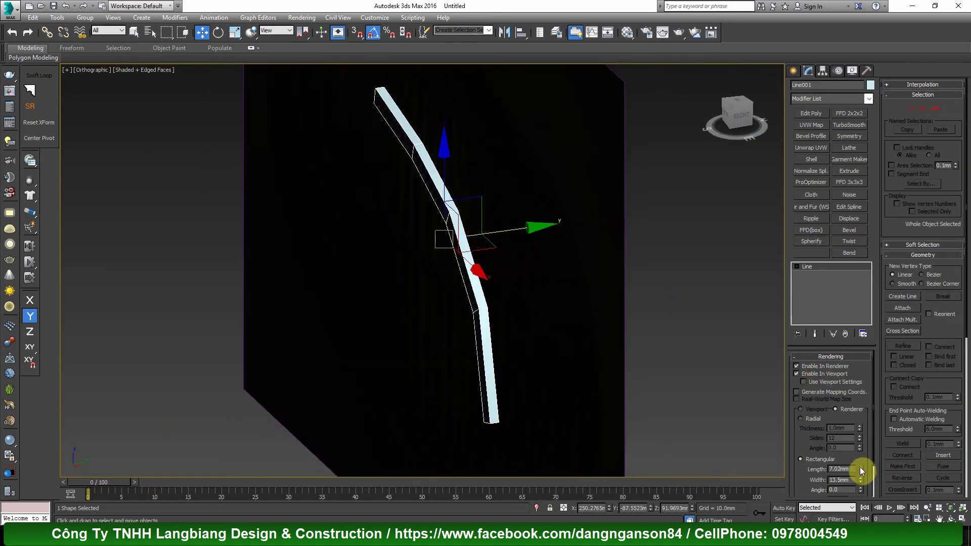
{"action": "left_click_drag", "start_coordinate": [860, 470], "coordinate": [858, 399]}
{"action": "type", "text": "20"}
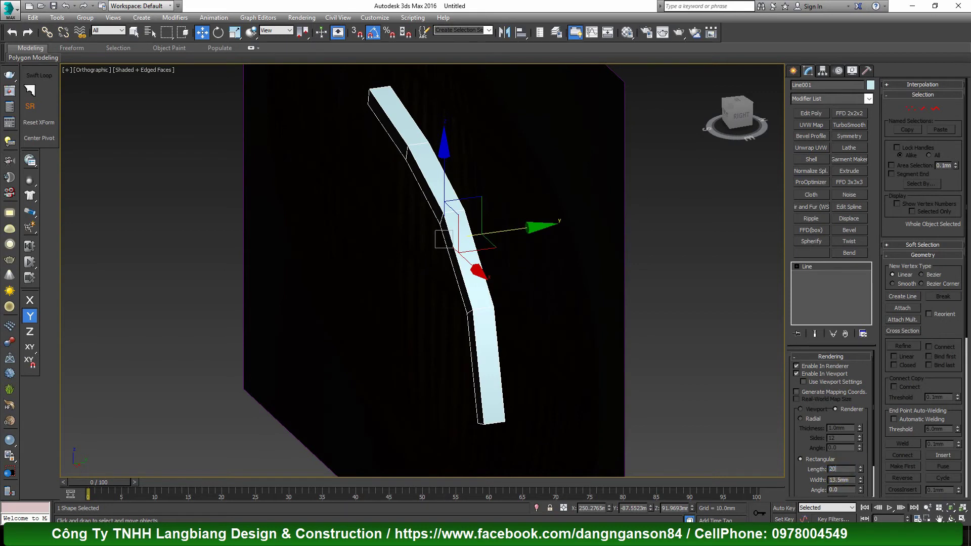
{"action": "key", "text": "Return"}
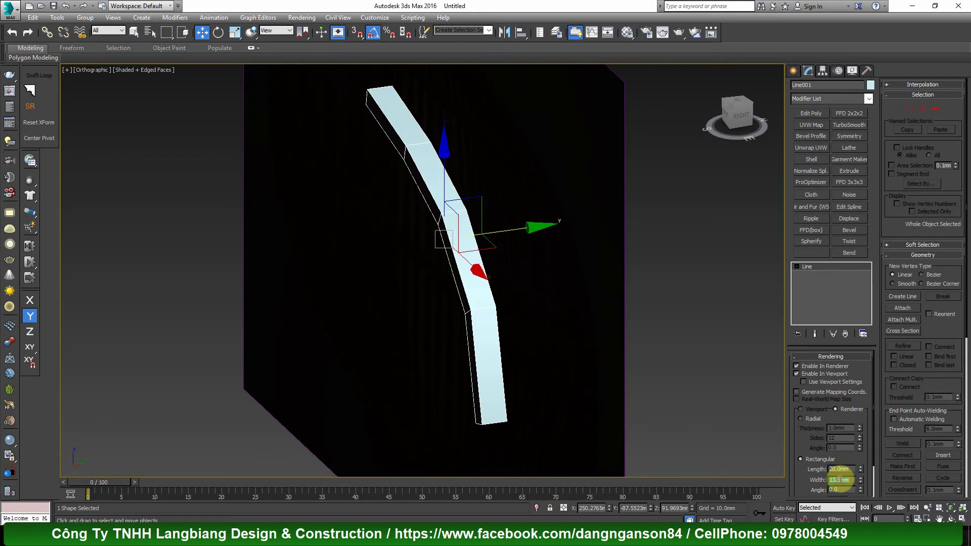
{"action": "type", "text": "2"}
{"action": "key", "text": "Return"}
Step: Reduce the strip's rectangular length to 15 mm
{"action": "middle_click_drag", "start_coordinate": [455, 253], "coordinate": [614, 332], "text": "alt"}
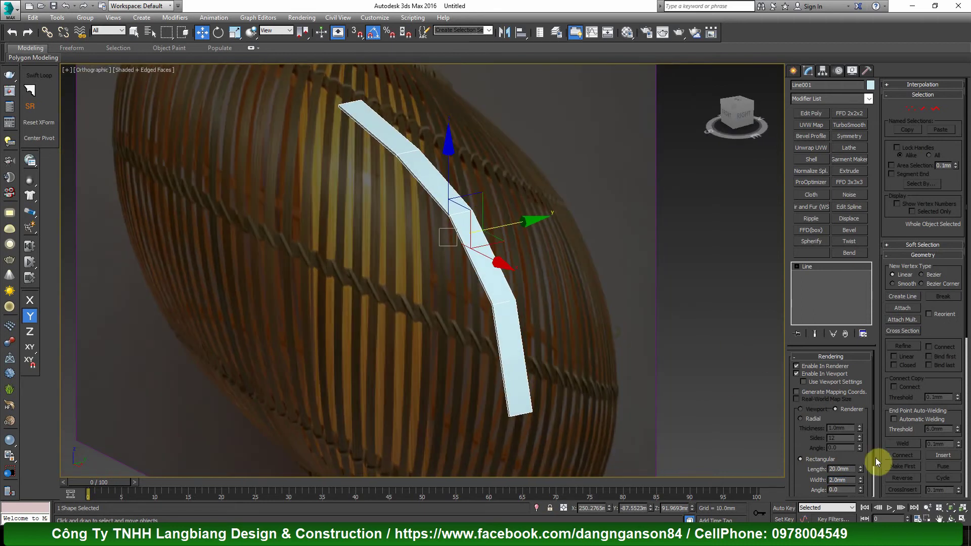
{"action": "left_click_drag", "start_coordinate": [860, 474], "coordinate": [861, 477]}
{"action": "type", "text": "8"}
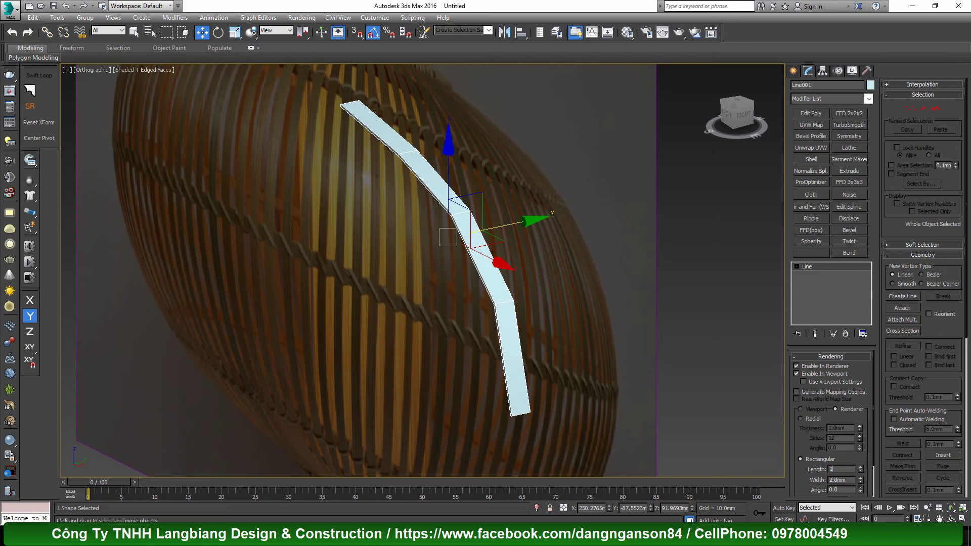
{"action": "type", "text": "5"}
{"action": "key", "text": "Return"}
{"action": "mouse_move", "coordinate": [504, 354]}
{"action": "middle_mouse_down", "text": "alt"}
{"action": "mouse_move", "coordinate": [453, 298]}
{"action": "mouse_move", "coordinate": [468, 286]}
{"action": "mouse_move", "coordinate": [461, 297]}
{"action": "mouse_move", "coordinate": [516, 301]}
{"action": "middle_mouse_up", "text": "alt"}
Step: Add an Edit Poly modifier and scale the strip's four end vertices narrower
{"action": "left_click", "coordinate": [810, 113]}
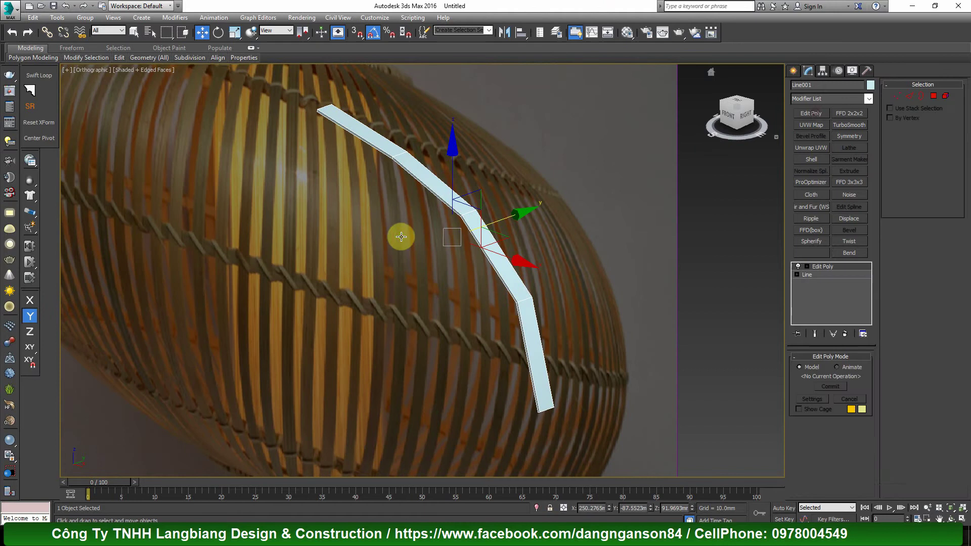
{"action": "mouse_move", "coordinate": [401, 234]}
{"action": "middle_mouse_down", "text": "alt"}
{"action": "mouse_move", "coordinate": [454, 264]}
{"action": "mouse_move", "coordinate": [320, 218]}
{"action": "middle_mouse_up", "text": "alt"}
{"action": "scroll", "coordinate": [319, 218], "scroll_direction": "up", "scroll_amount": 5}
{"action": "key", "text": "1"}
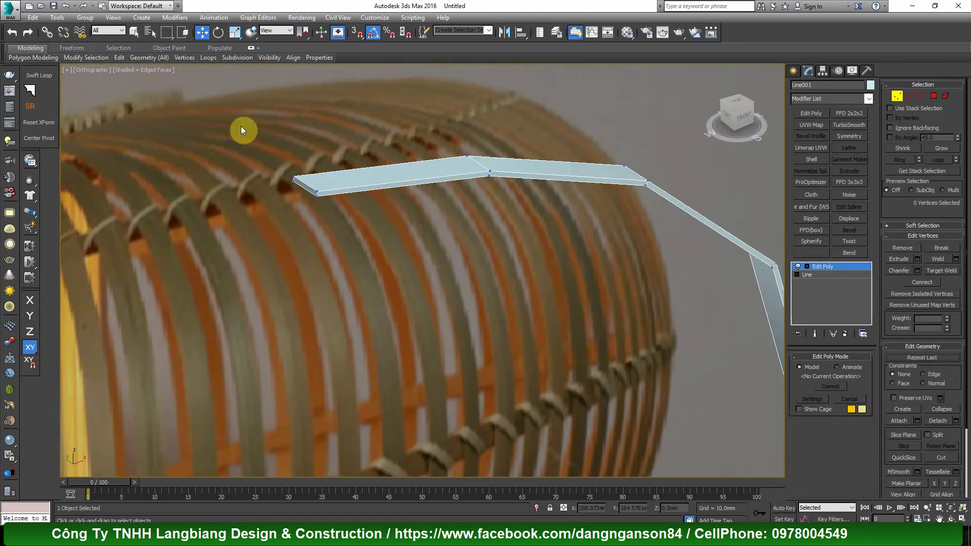
{"action": "left_click_drag", "start_coordinate": [243, 130], "coordinate": [364, 256]}
{"action": "key", "text": "r"}
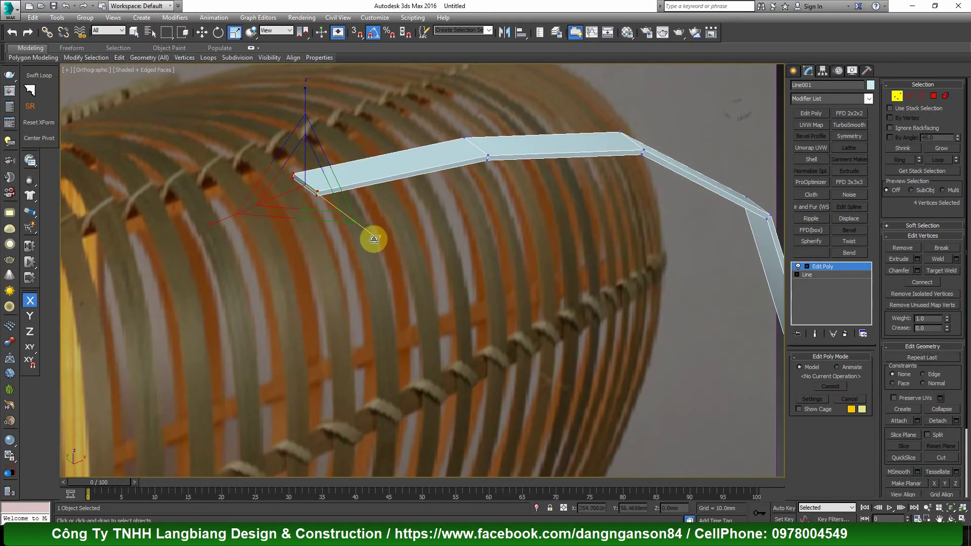
{"action": "left_click_drag", "start_coordinate": [374, 238], "coordinate": [357, 226]}
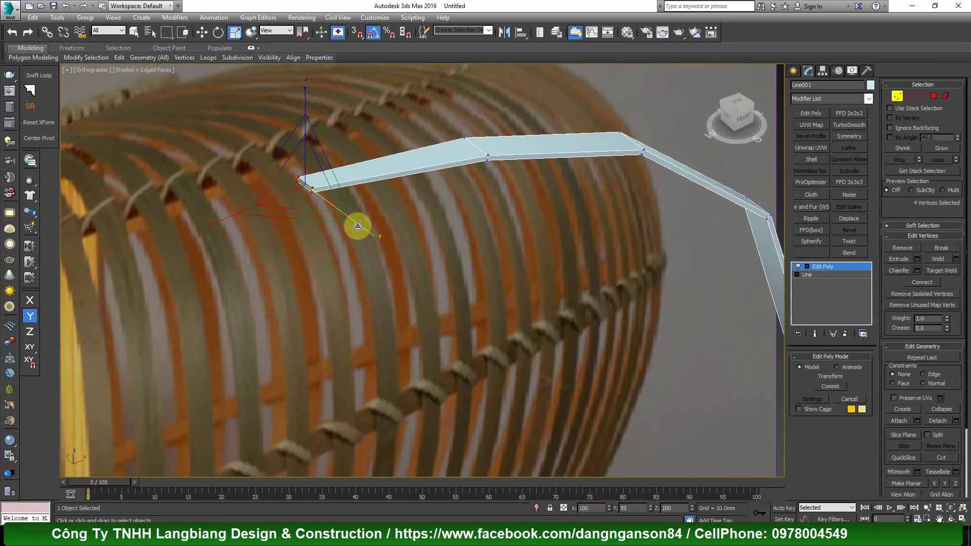
Step: In Top view, taper two vertex columns near the strip's end to 78% and 85% width
{"action": "mouse_move", "coordinate": [351, 221]}
{"action": "middle_mouse_down", "text": "alt"}
{"action": "mouse_move", "coordinate": [494, 237]}
{"action": "mouse_move", "coordinate": [400, 275]}
{"action": "middle_mouse_up", "text": "alt"}
{"action": "scroll", "coordinate": [399, 277], "scroll_direction": "up", "scroll_amount": 2}
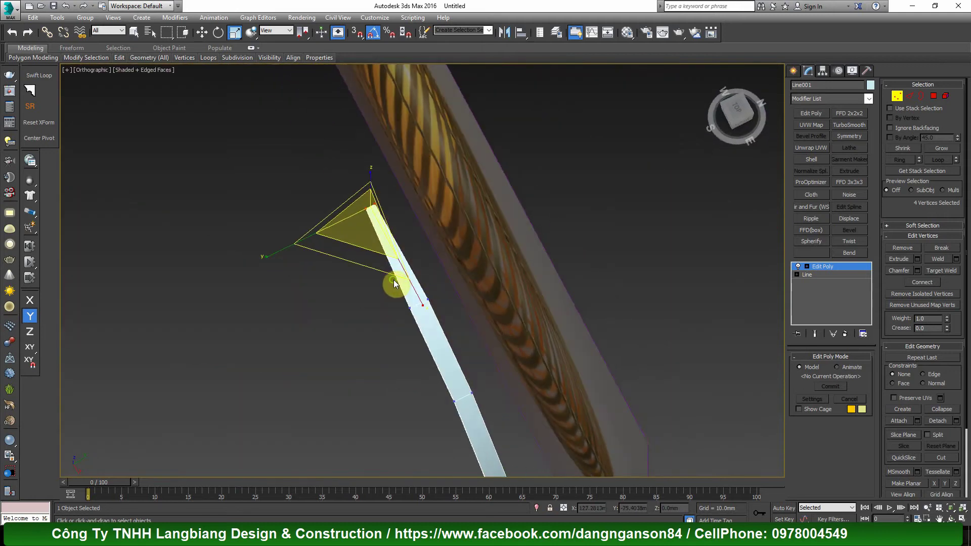
{"action": "key", "text": "t"}
{"action": "scroll", "coordinate": [478, 283], "scroll_direction": "down", "scroll_amount": 3}
{"action": "scroll", "coordinate": [411, 262], "scroll_direction": "down", "scroll_amount": 2}
{"action": "scroll", "coordinate": [481, 254], "scroll_direction": "down", "scroll_amount": 2}
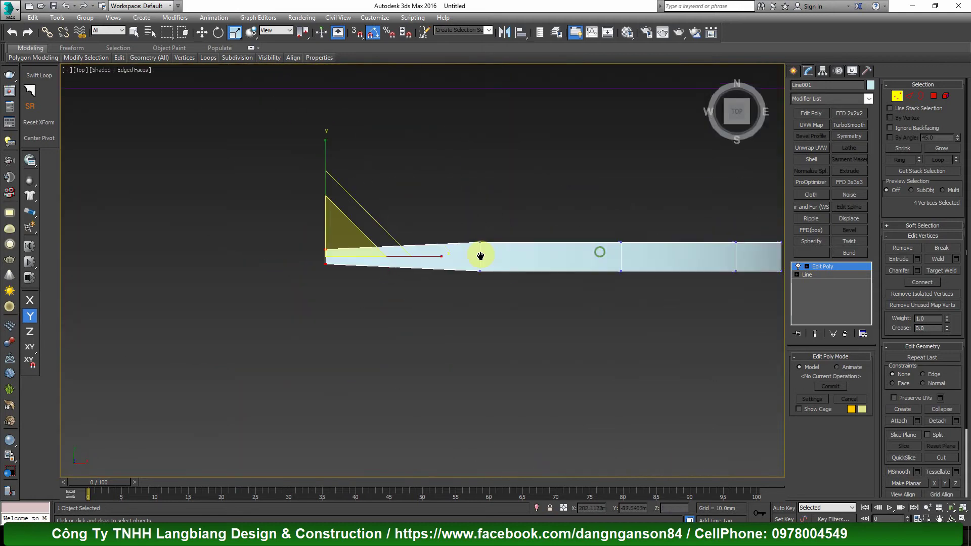
{"action": "scroll", "coordinate": [508, 357], "scroll_direction": "down", "scroll_amount": 1}
{"action": "left_click_drag", "start_coordinate": [386, 175], "coordinate": [508, 357]}
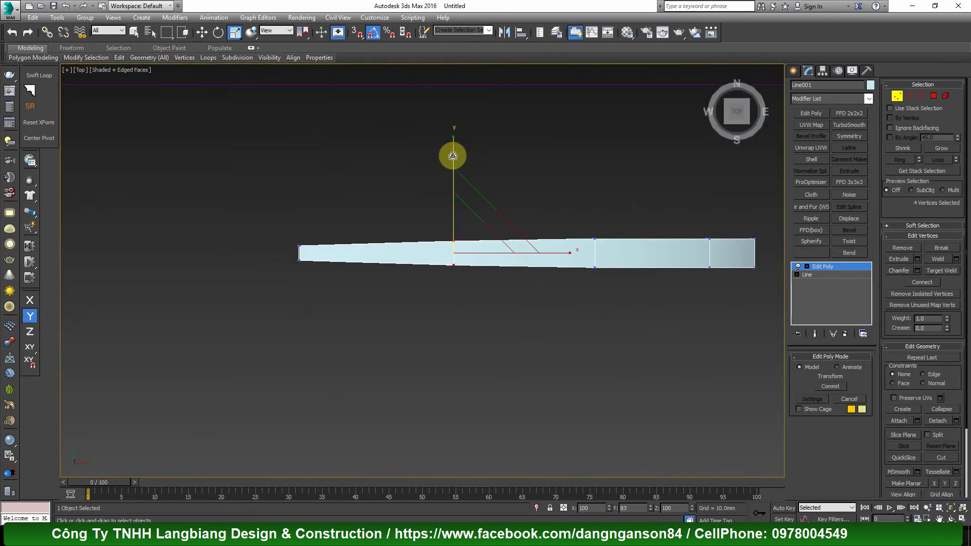
{"action": "left_click_drag", "start_coordinate": [532, 174], "coordinate": [650, 314]}
{"action": "middle_click_drag", "start_coordinate": [650, 314], "coordinate": [514, 314]}
{"action": "left_click_drag", "start_coordinate": [462, 200], "coordinate": [456, 162]}
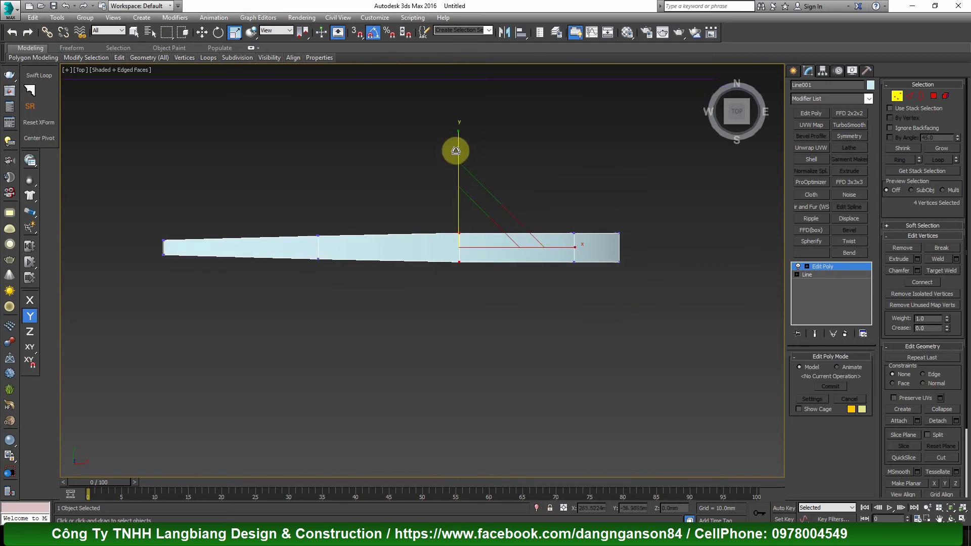
{"action": "scroll", "coordinate": [633, 213], "scroll_direction": "up", "scroll_amount": 1}
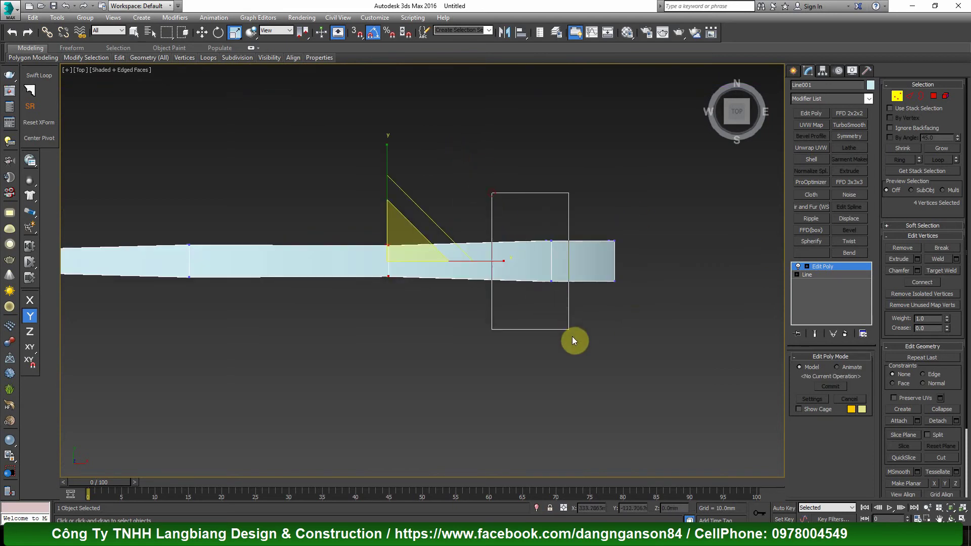
{"action": "left_click_drag", "start_coordinate": [572, 337], "coordinate": [572, 337]}
{"action": "mouse_move", "coordinate": [550, 148]}
{"action": "left_mouse_down"}
{"action": "mouse_move", "coordinate": [551, 158]}
{"action": "mouse_move", "coordinate": [523, 173]}
{"action": "left_mouse_up"}
Step: Taper the strip's right-end vertices to 89% width
{"action": "scroll", "coordinate": [612, 232], "scroll_direction": "up", "scroll_amount": 3}
{"action": "left_click_drag", "start_coordinate": [241, 190], "coordinate": [334, 324]}
{"action": "middle_click_drag", "start_coordinate": [314, 256], "coordinate": [420, 257]}
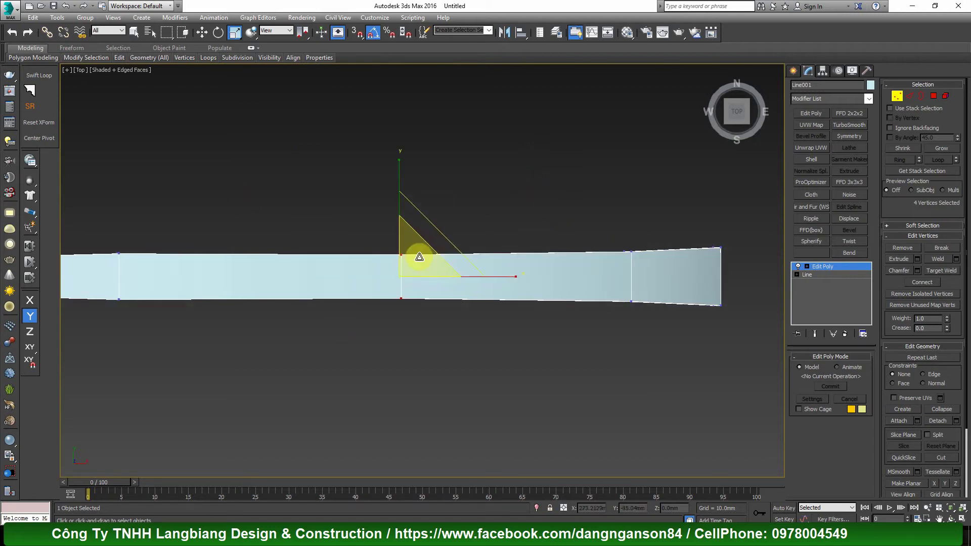
{"action": "scroll", "coordinate": [398, 183], "scroll_direction": "down", "scroll_amount": 3}
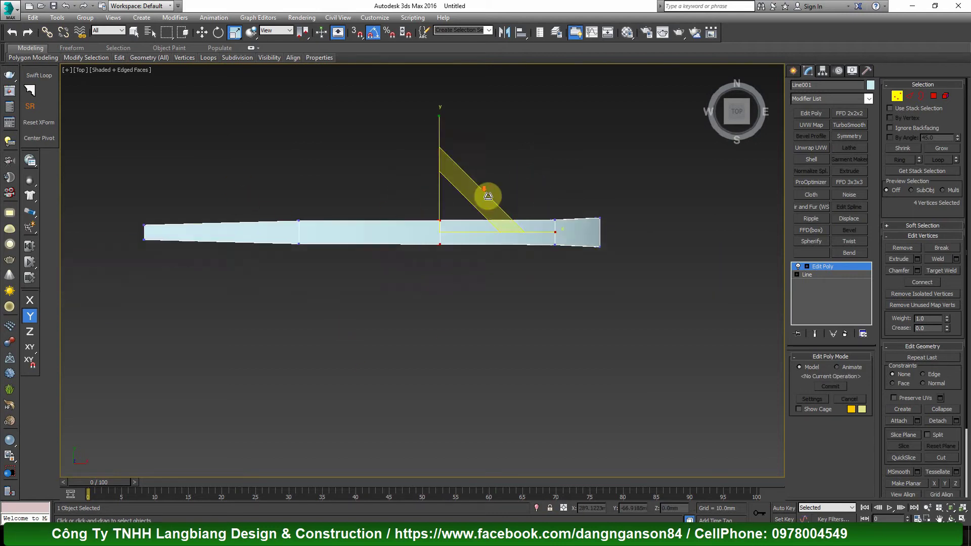
{"action": "scroll", "coordinate": [571, 195], "scroll_direction": "up", "scroll_amount": 3}
{"action": "left_click_drag", "start_coordinate": [572, 195], "coordinate": [672, 301]}
{"action": "left_click_drag", "start_coordinate": [627, 163], "coordinate": [629, 169]}
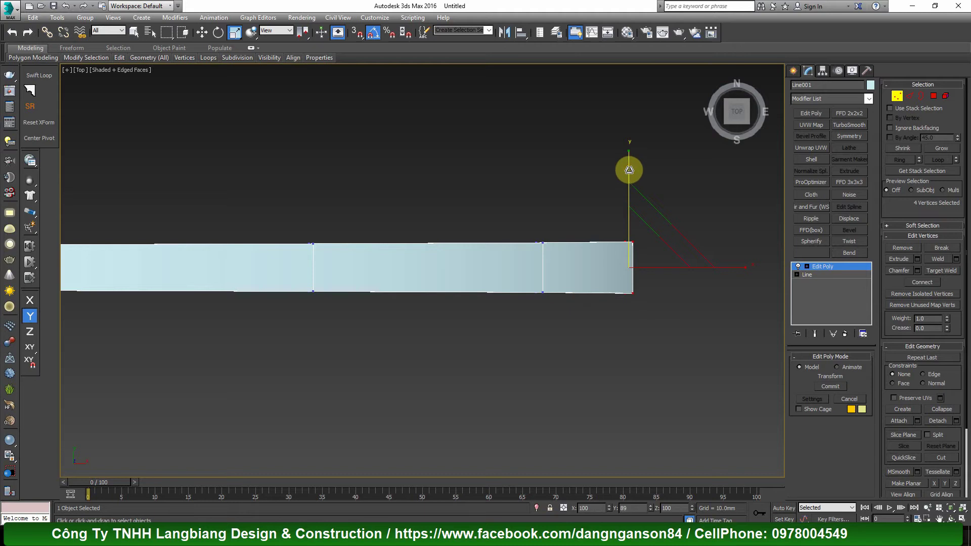
Step: Narrow the middle vertex column slightly and the left end to 81% width
{"action": "scroll", "coordinate": [630, 172], "scroll_direction": "down", "scroll_amount": 4}
{"action": "scroll", "coordinate": [498, 195], "scroll_direction": "up", "scroll_amount": 3}
{"action": "left_click_drag", "start_coordinate": [505, 189], "coordinate": [584, 286]}
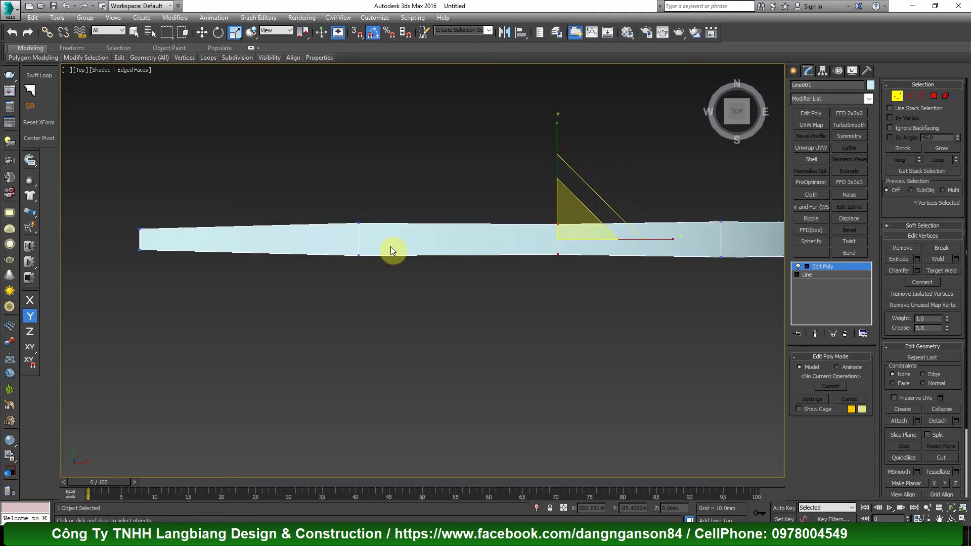
{"action": "left_click_drag", "start_coordinate": [331, 199], "coordinate": [395, 308]}
{"action": "left_click_drag", "start_coordinate": [355, 139], "coordinate": [355, 147]}
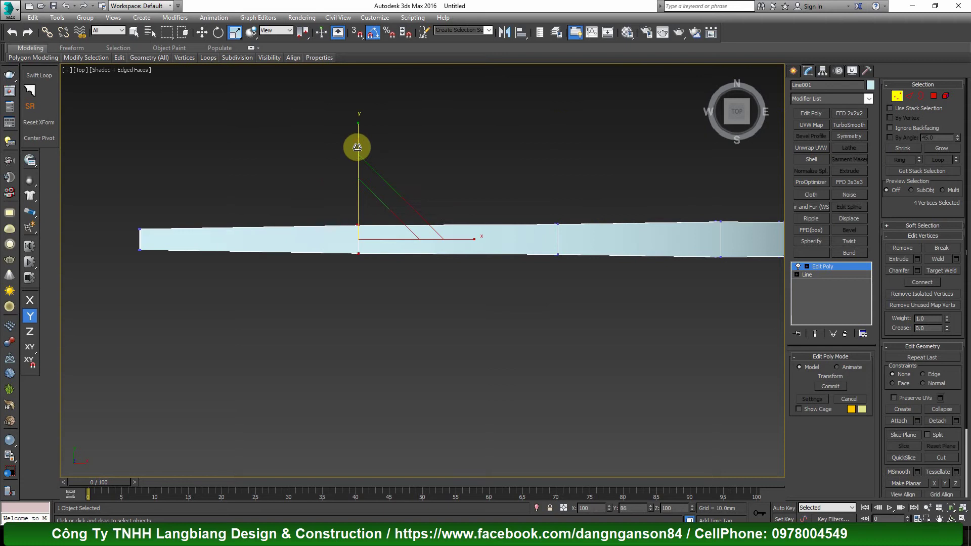
{"action": "left_click_drag", "start_coordinate": [122, 216], "coordinate": [167, 268]}
{"action": "left_click_drag", "start_coordinate": [139, 141], "coordinate": [141, 149]}
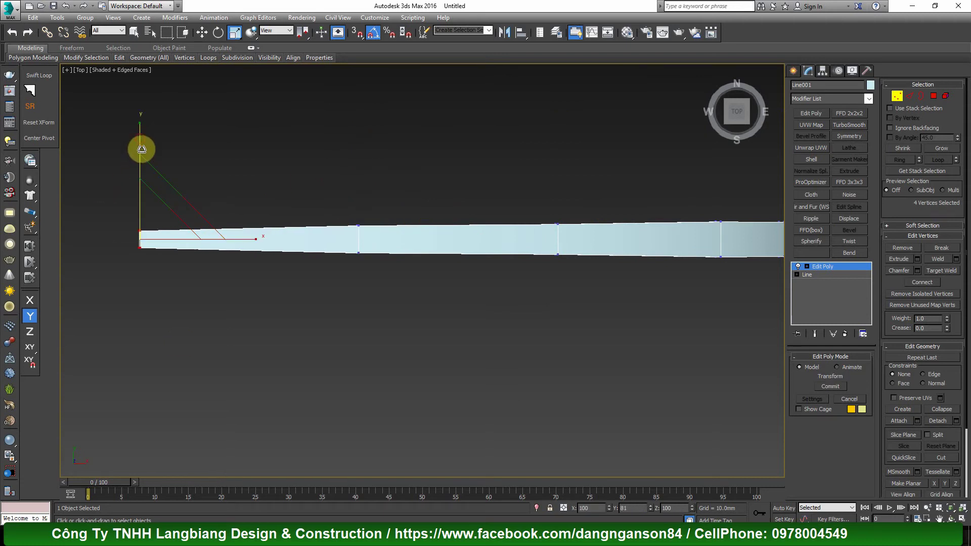
Step: In Front view with the Move tool, select the four vertices at the strip's end
{"action": "middle_click_drag", "start_coordinate": [141, 150], "coordinate": [475, 206], "text": "alt"}
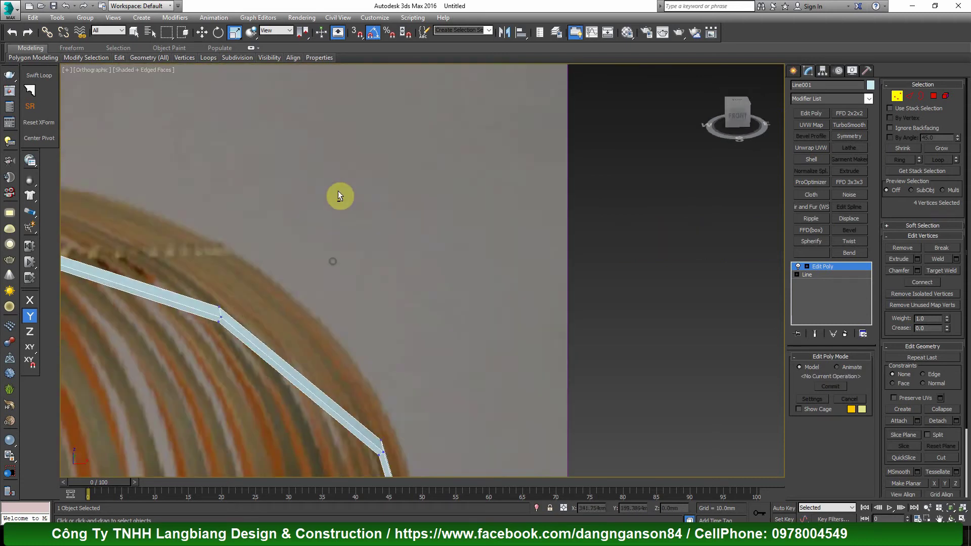
{"action": "key", "text": "f"}
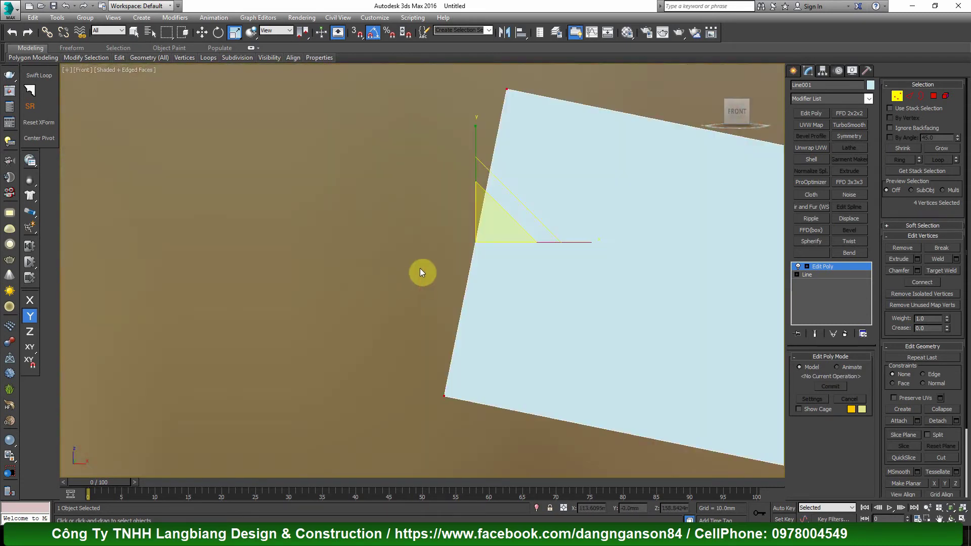
{"action": "scroll", "coordinate": [419, 288], "scroll_direction": "down", "scroll_amount": 5}
{"action": "key", "text": "1"}
{"action": "scroll", "coordinate": [470, 316], "scroll_direction": "up", "scroll_amount": 5}
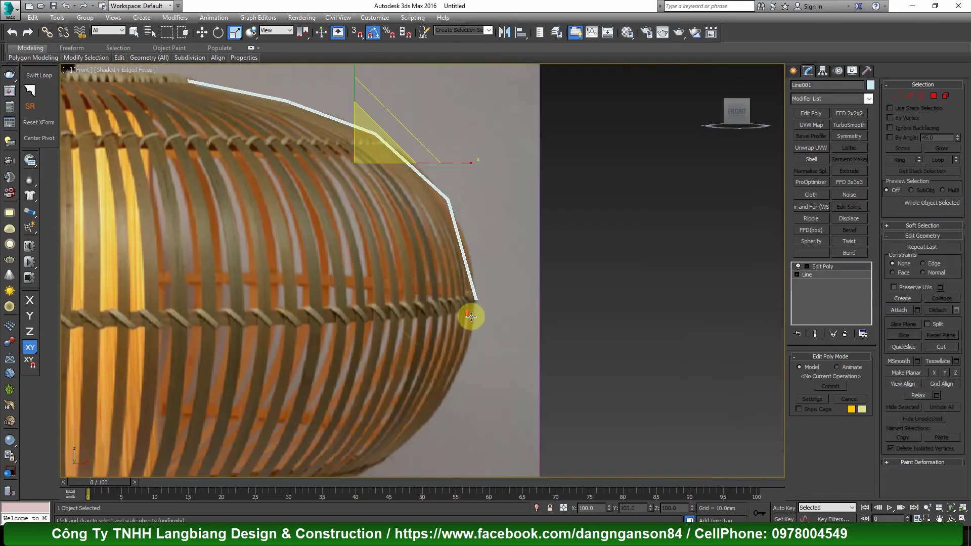
{"action": "key", "text": "w"}
{"action": "scroll", "coordinate": [481, 314], "scroll_direction": "up", "scroll_amount": 3}
{"action": "scroll", "coordinate": [488, 297], "scroll_direction": "up", "scroll_amount": 3}
{"action": "key", "text": "1"}
{"action": "left_click_drag", "start_coordinate": [438, 311], "coordinate": [544, 229]}
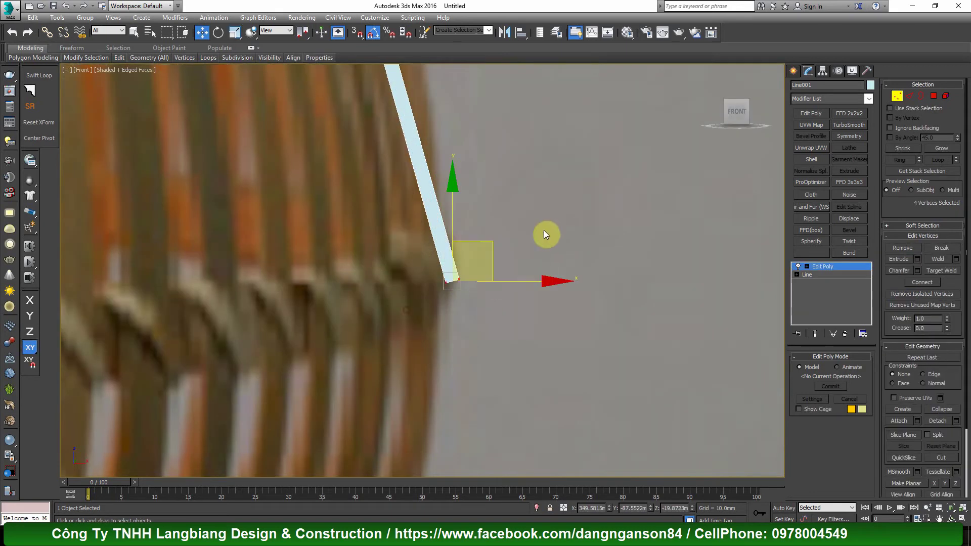
{"action": "scroll", "coordinate": [544, 229], "scroll_direction": "down", "scroll_amount": 3}
Step: Add a Symmetry modifier mirroring along Y and raise the seam vertex to close the join
{"action": "left_click", "coordinate": [849, 136]}
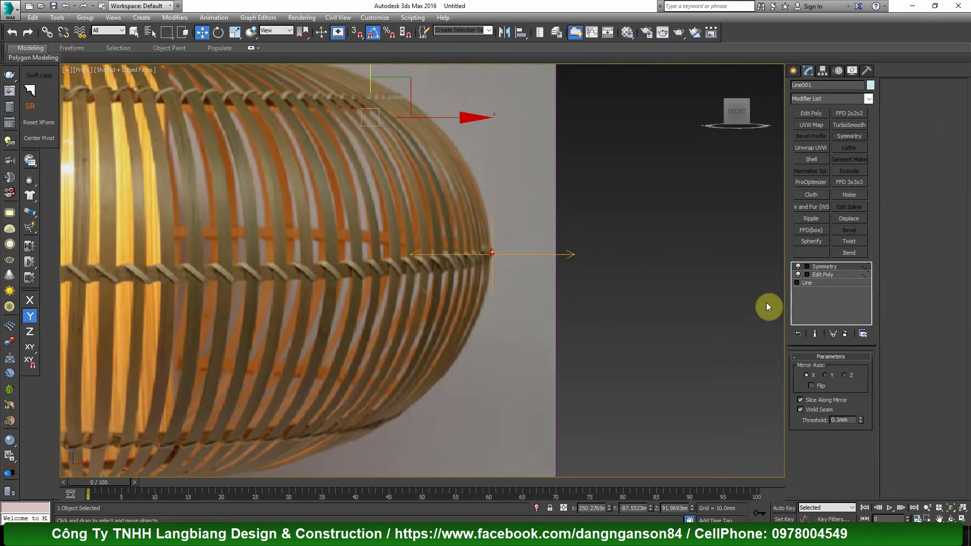
{"action": "left_click", "coordinate": [852, 375]}
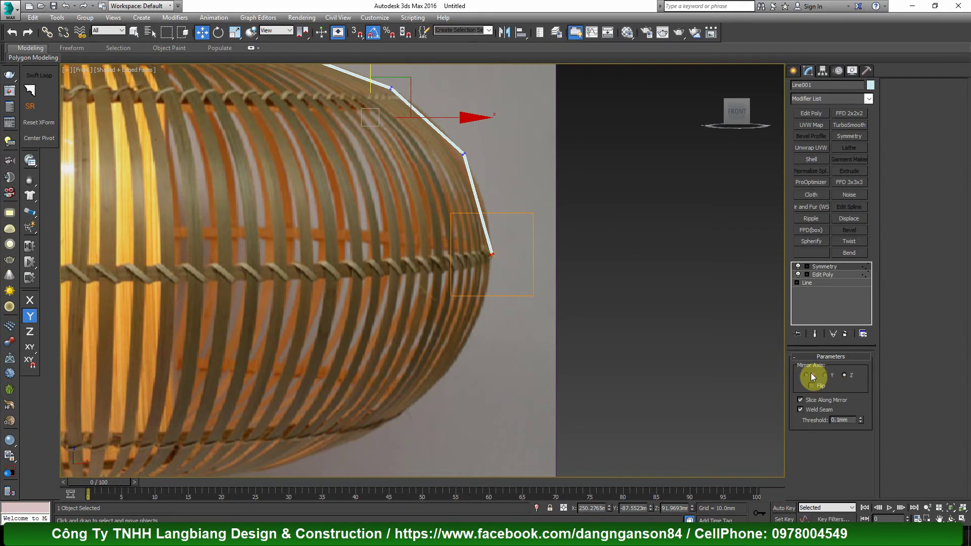
{"action": "left_click", "coordinate": [807, 375]}
{"action": "left_click", "coordinate": [827, 376]}
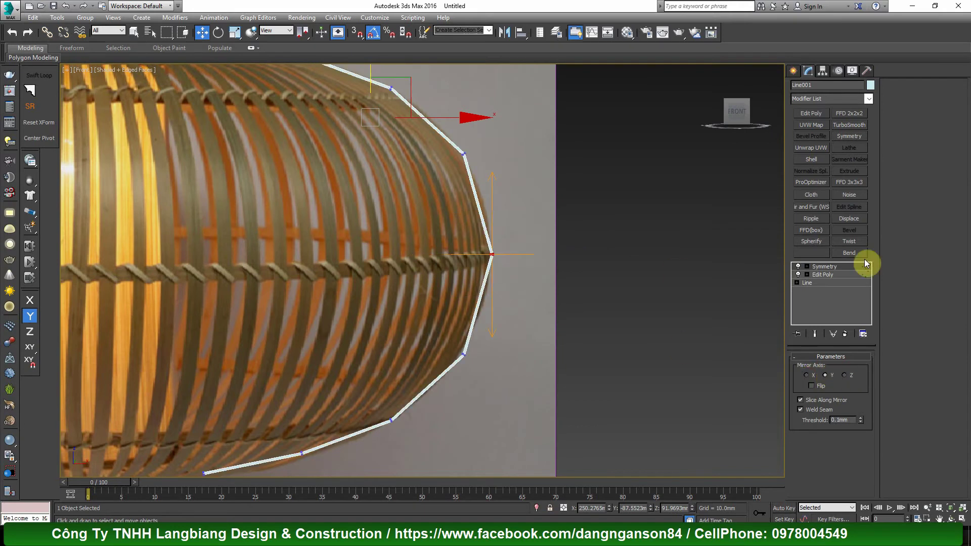
{"action": "scroll", "coordinate": [481, 249], "scroll_direction": "up", "scroll_amount": 5}
{"action": "scroll", "coordinate": [558, 283], "scroll_direction": "up", "scroll_amount": 3}
{"action": "scroll", "coordinate": [558, 283], "scroll_direction": "up", "scroll_amount": 3}
{"action": "scroll", "coordinate": [470, 224], "scroll_direction": "up", "scroll_amount": 3}
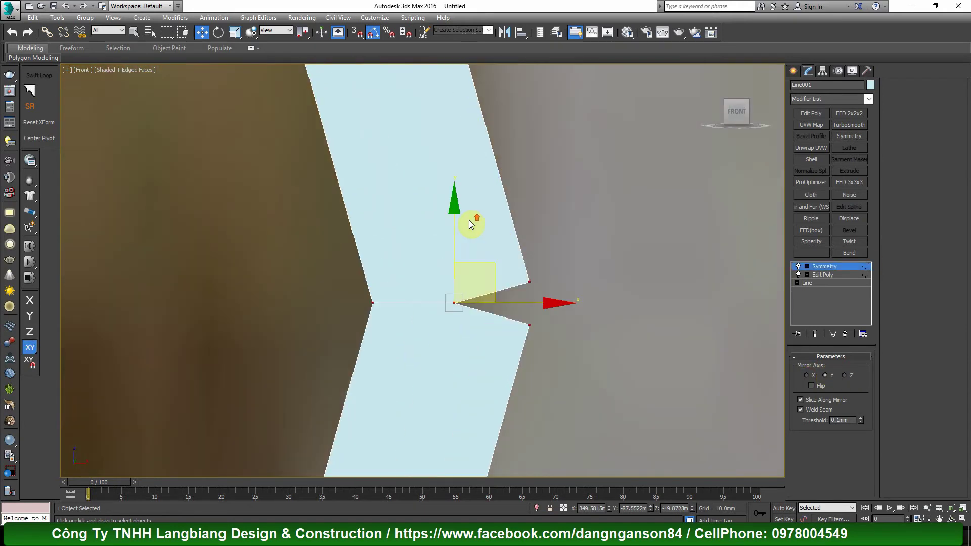
{"action": "left_click_drag", "start_coordinate": [457, 222], "coordinate": [455, 196]}
{"action": "scroll", "coordinate": [556, 219], "scroll_direction": "down", "scroll_amount": 3}
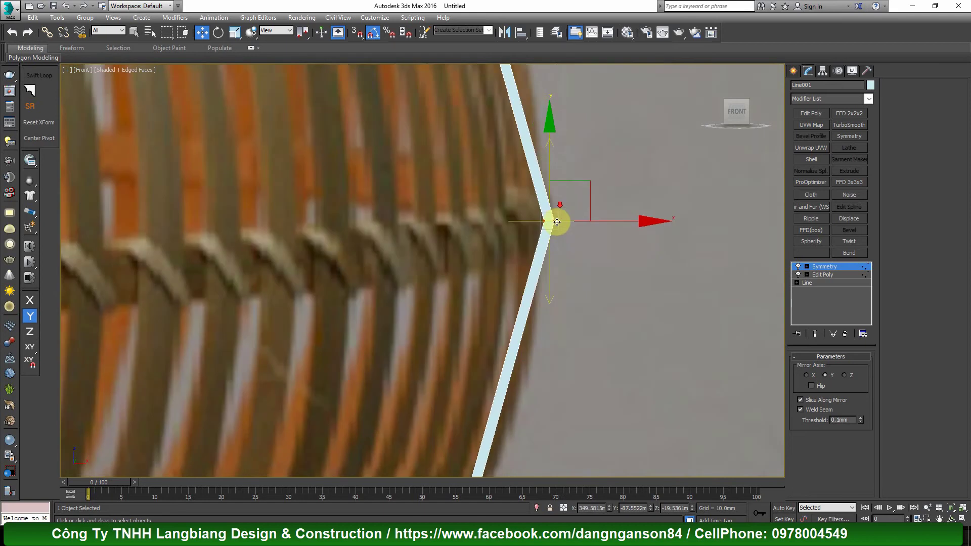
Step: Add a second Edit Poly modifier above the Symmetry
{"action": "left_click", "coordinate": [821, 113]}
{"action": "scroll", "coordinate": [531, 212], "scroll_direction": "down", "scroll_amount": 5}
{"action": "scroll", "coordinate": [495, 212], "scroll_direction": "down", "scroll_amount": 2}
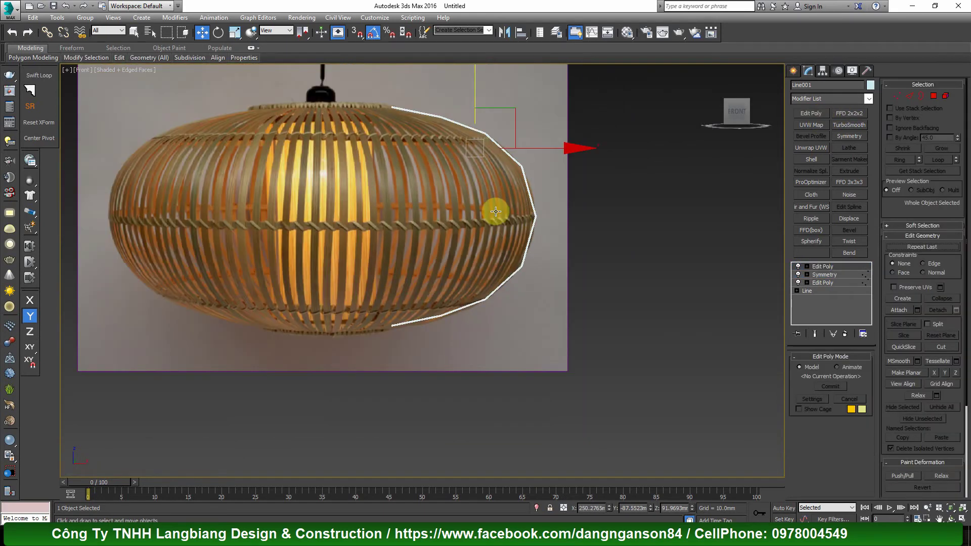
{"action": "scroll", "coordinate": [403, 234], "scroll_direction": "up", "scroll_amount": 1}
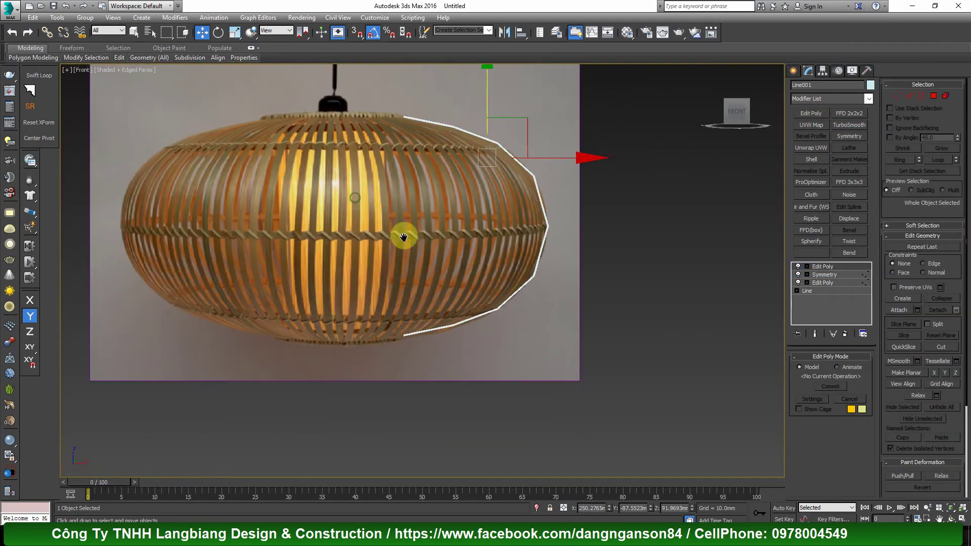
{"action": "scroll", "coordinate": [402, 201], "scroll_direction": "up", "scroll_amount": 2}
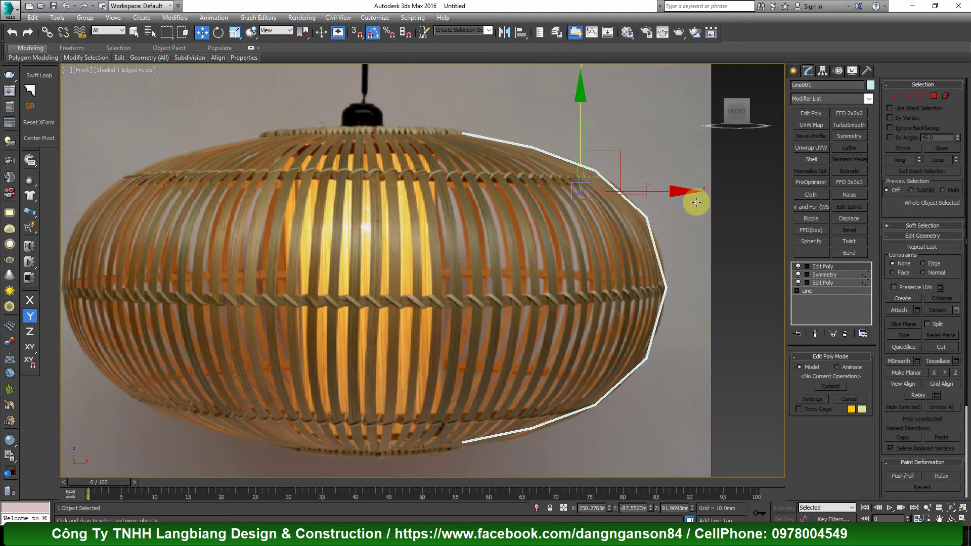
Step: Slide the strip left across the lamp and, in Top view, open the Tools menu for Array
{"action": "left_click_drag", "start_coordinate": [672, 190], "coordinate": [447, 189]}
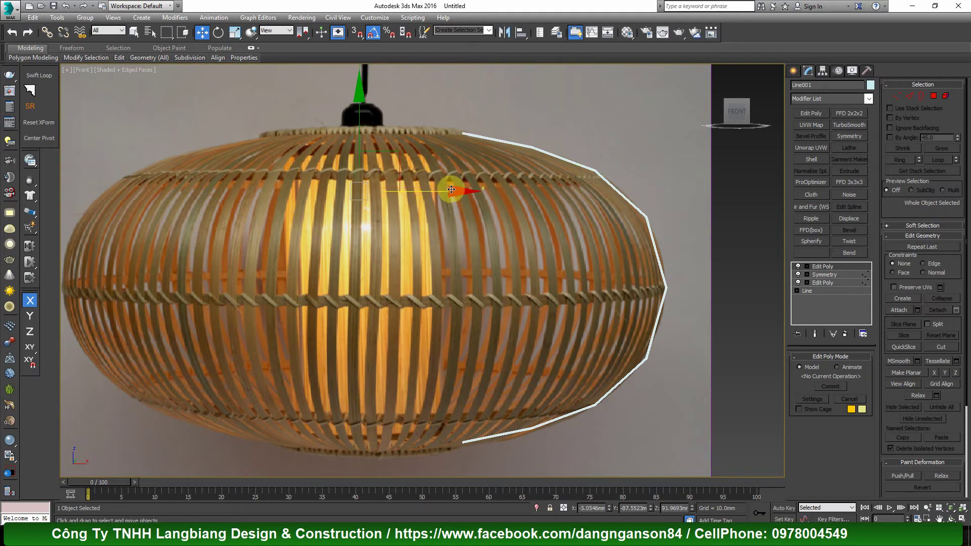
{"action": "key", "text": "t"}
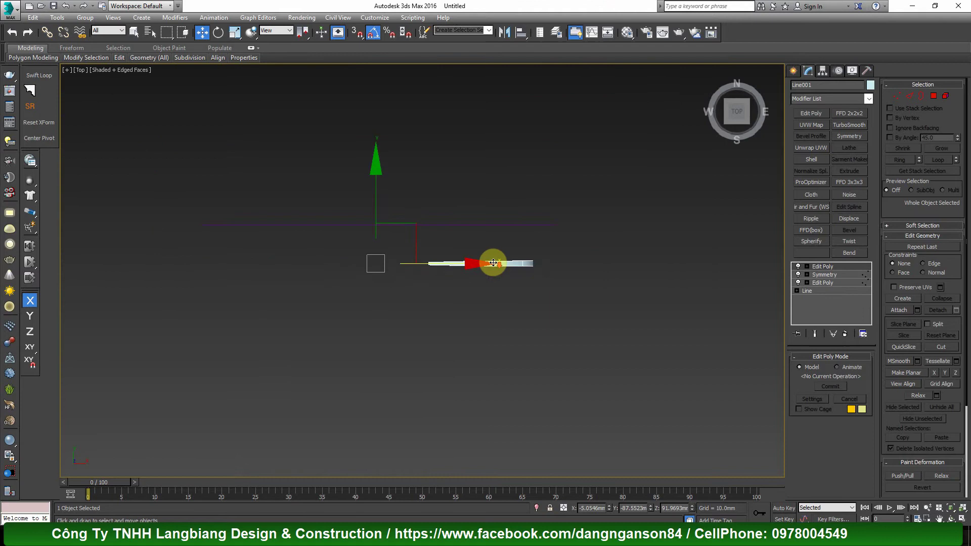
{"action": "scroll", "coordinate": [465, 258], "scroll_direction": "up", "scroll_amount": 5}
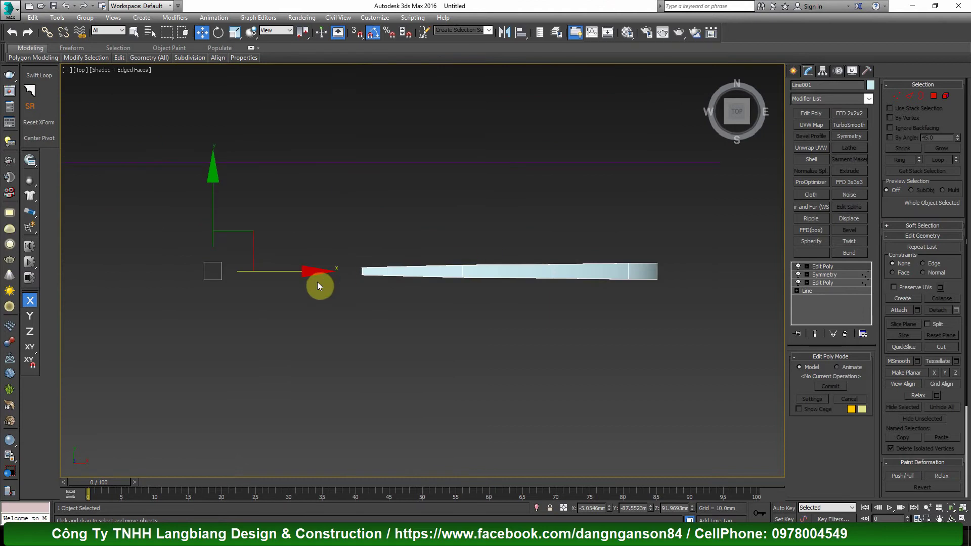
{"action": "left_click", "coordinate": [55, 18]}
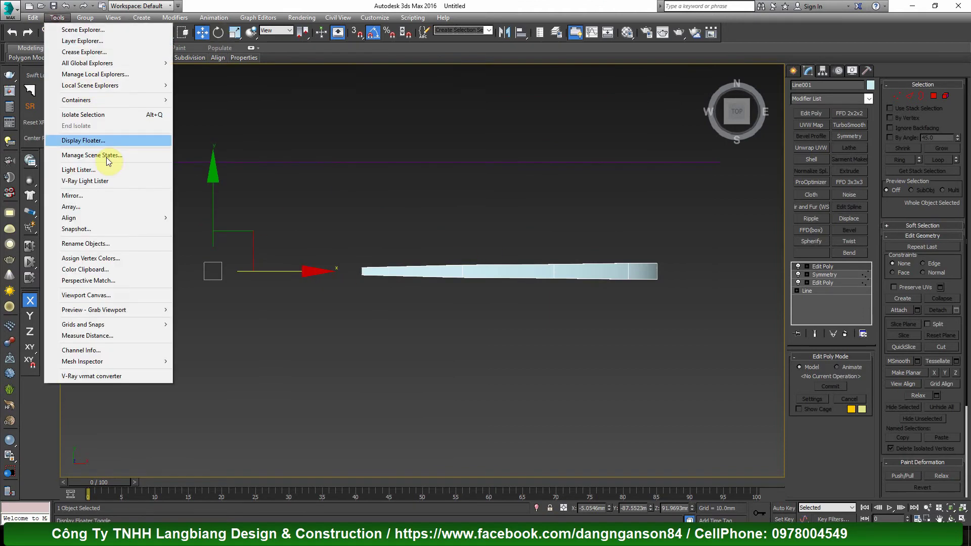
Step: Preview a radial array of the strip with a total Z rotation, checking it from the top view
{"action": "left_click", "coordinate": [102, 211]}
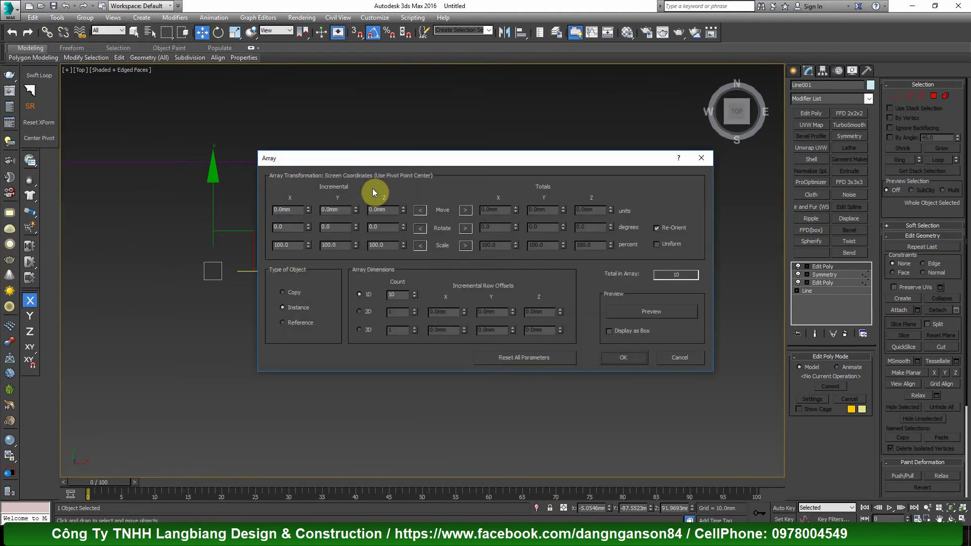
{"action": "left_click_drag", "start_coordinate": [372, 167], "coordinate": [647, 163]}
{"action": "mouse_move", "coordinate": [349, 252]}
{"action": "middle_mouse_down", "text": "alt"}
{"action": "mouse_move", "coordinate": [353, 180]}
{"action": "mouse_move", "coordinate": [331, 193]}
{"action": "mouse_move", "coordinate": [367, 227]}
{"action": "middle_mouse_up", "text": "alt"}
{"action": "left_click_drag", "start_coordinate": [726, 153], "coordinate": [605, 126]}
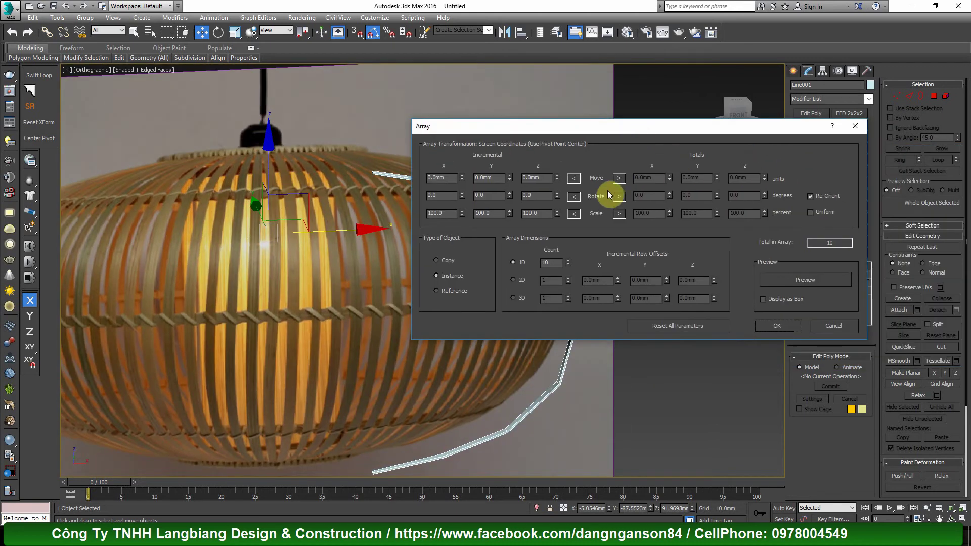
{"action": "double_click", "coordinate": [743, 194]}
{"action": "type", "text": "360"}
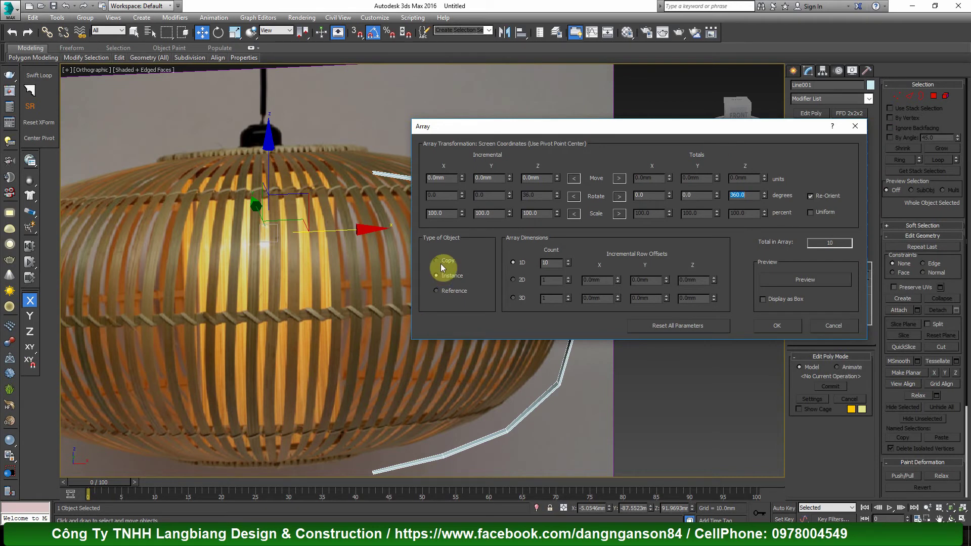
{"action": "left_click", "coordinate": [799, 279]}
{"action": "middle_click_drag", "start_coordinate": [288, 275], "coordinate": [297, 346], "text": "alt"}
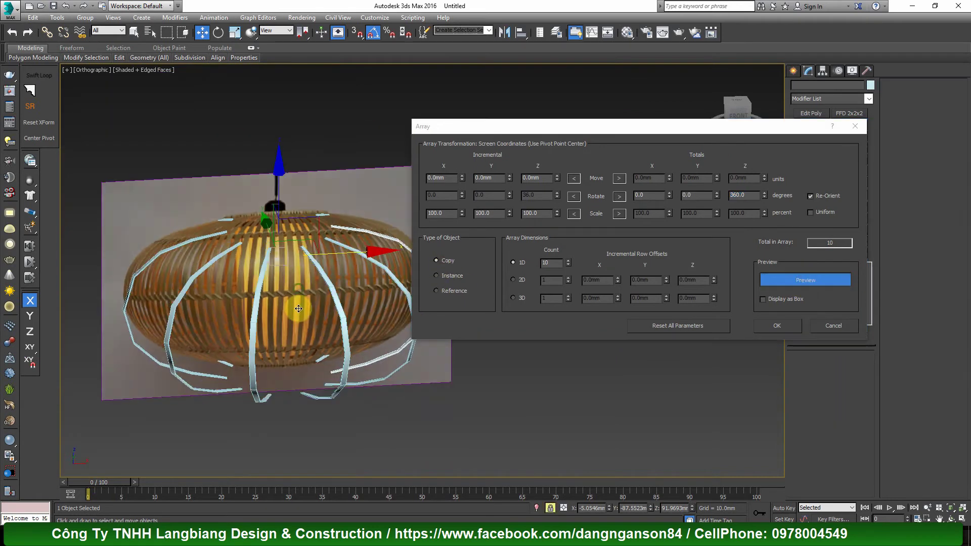
{"action": "key", "text": "t"}
{"action": "scroll", "coordinate": [293, 357], "scroll_direction": "up", "scroll_amount": 3}
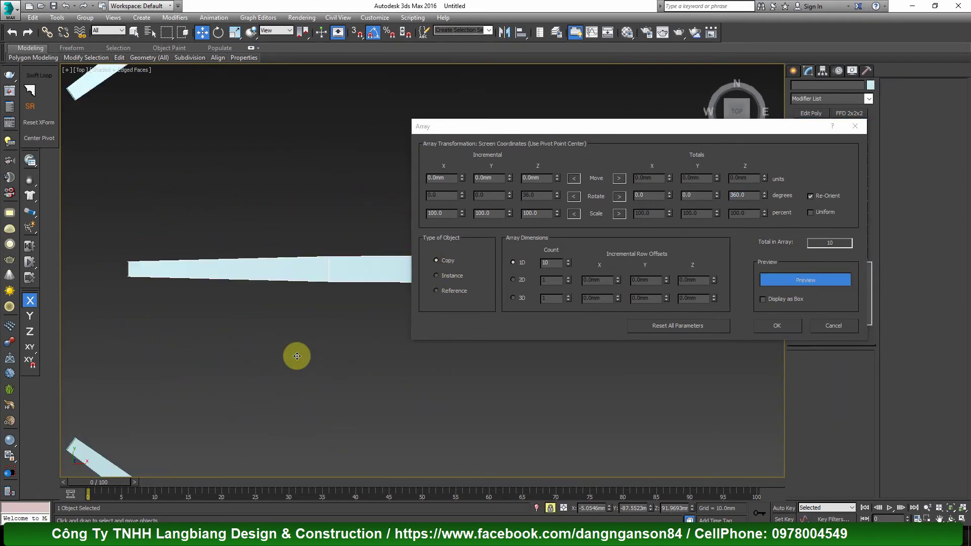
{"action": "scroll", "coordinate": [296, 354], "scroll_direction": "up", "scroll_amount": 2}
Step: Raise the preview to 17 copies, check it in front view, then cancel the array
{"action": "key", "text": "f"}
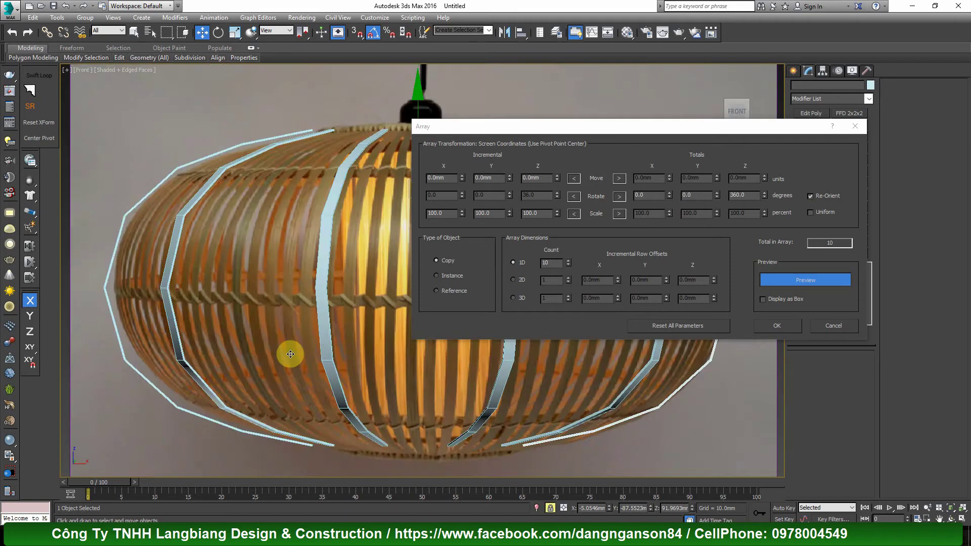
{"action": "scroll", "coordinate": [289, 349], "scroll_direction": "down", "scroll_amount": 3}
{"action": "scroll", "coordinate": [234, 314], "scroll_direction": "up", "scroll_amount": 4}
{"action": "scroll", "coordinate": [234, 314], "scroll_direction": "up", "scroll_amount": 1}
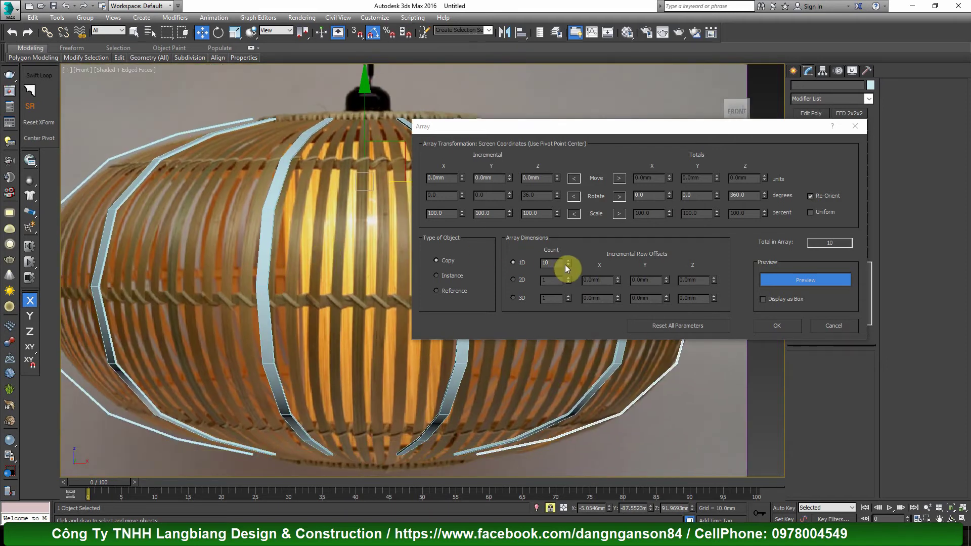
{"action": "left_click_drag", "start_coordinate": [569, 263], "coordinate": [568, 261]}
{"action": "scroll", "coordinate": [283, 264], "scroll_direction": "down", "scroll_amount": 4}
{"action": "mouse_move", "coordinate": [284, 264]}
{"action": "middle_mouse_down", "text": "alt"}
{"action": "mouse_move", "coordinate": [301, 318]}
{"action": "mouse_move", "coordinate": [288, 253]}
{"action": "mouse_move", "coordinate": [336, 223]}
{"action": "mouse_move", "coordinate": [268, 234]}
{"action": "mouse_move", "coordinate": [268, 223]}
{"action": "middle_mouse_up", "text": "alt"}
{"action": "scroll", "coordinate": [305, 214], "scroll_direction": "up", "scroll_amount": 5}
{"action": "left_click", "coordinate": [832, 325]}
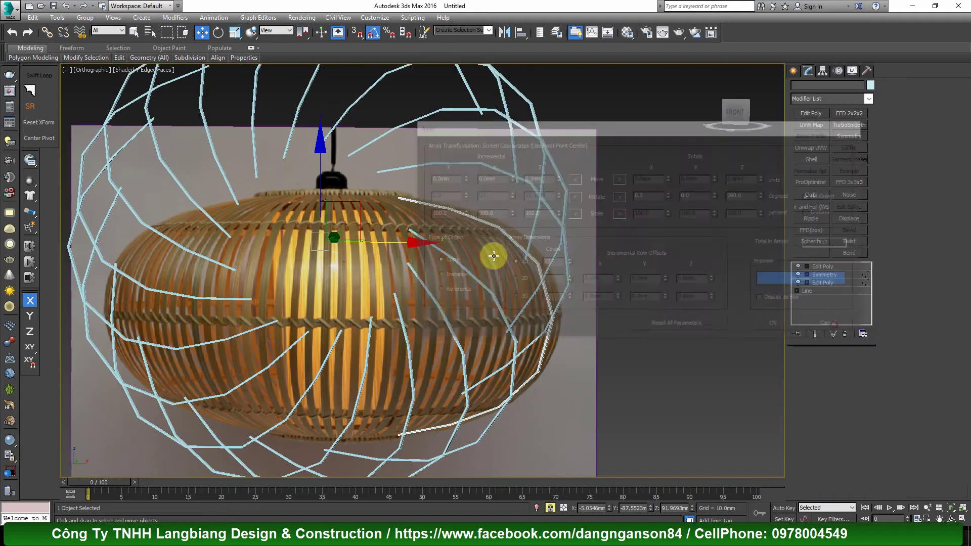
{"action": "left_click", "coordinate": [57, 17]}
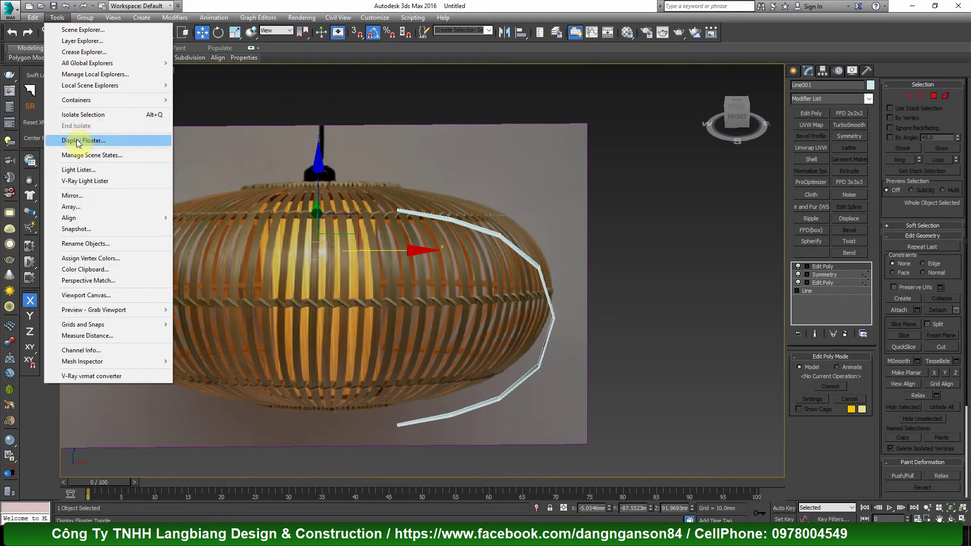
Step: Preview an array with a 360° total Z rotation using independent Copy clones
{"action": "left_click", "coordinate": [78, 207]}
{"action": "left_click_drag", "start_coordinate": [408, 163], "coordinate": [679, 127]}
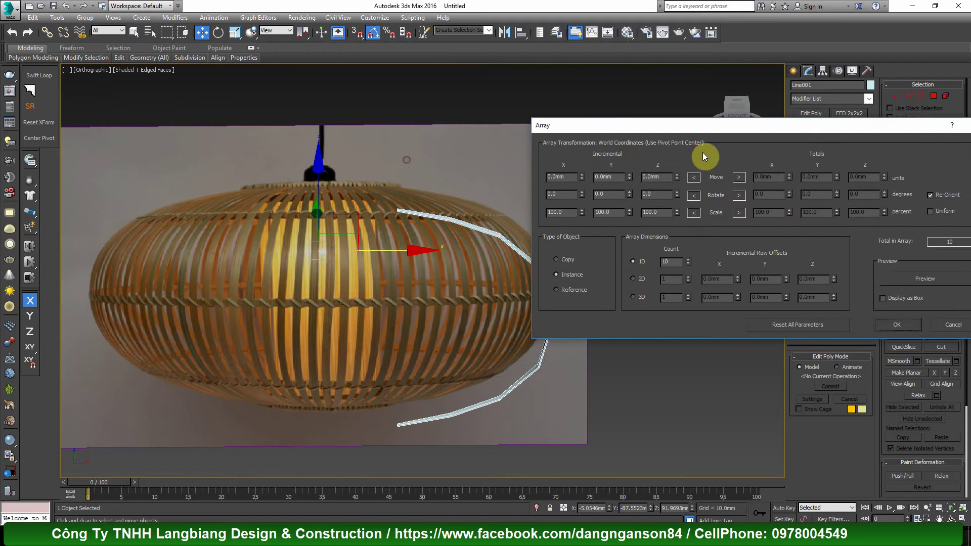
{"action": "left_click", "coordinate": [924, 279]}
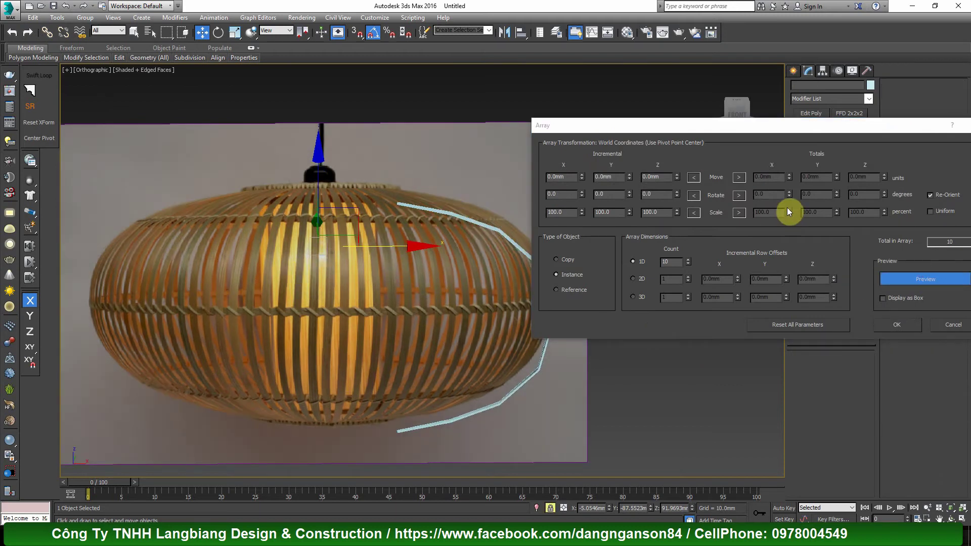
{"action": "left_click", "coordinate": [739, 195]}
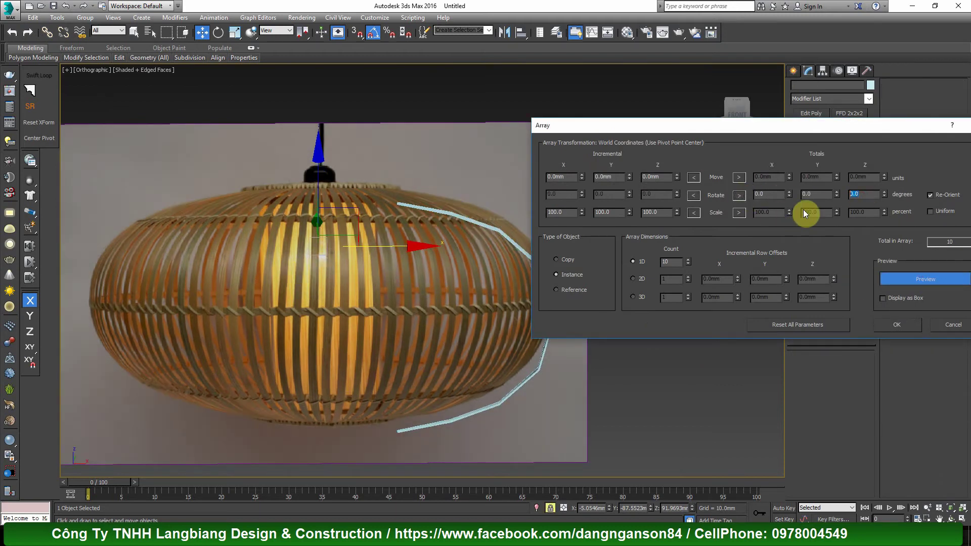
{"action": "type", "text": "360"}
{"action": "key", "text": "Return"}
{"action": "left_click", "coordinate": [555, 260]}
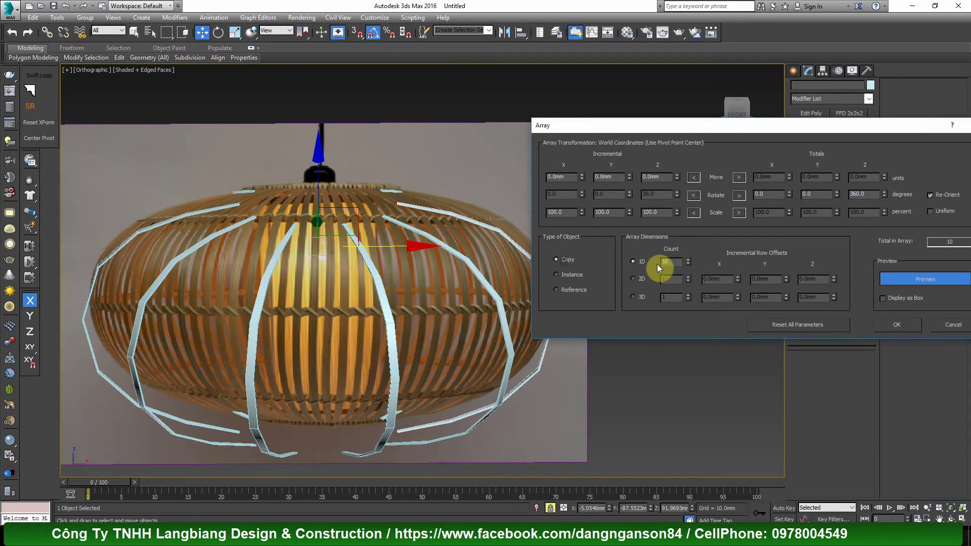
Step: Raise the array count to 66 copies, checking the preview over the reference
{"action": "left_click_drag", "start_coordinate": [688, 264], "coordinate": [687, 234]}
{"action": "scroll", "coordinate": [364, 258], "scroll_direction": "down", "scroll_amount": 5}
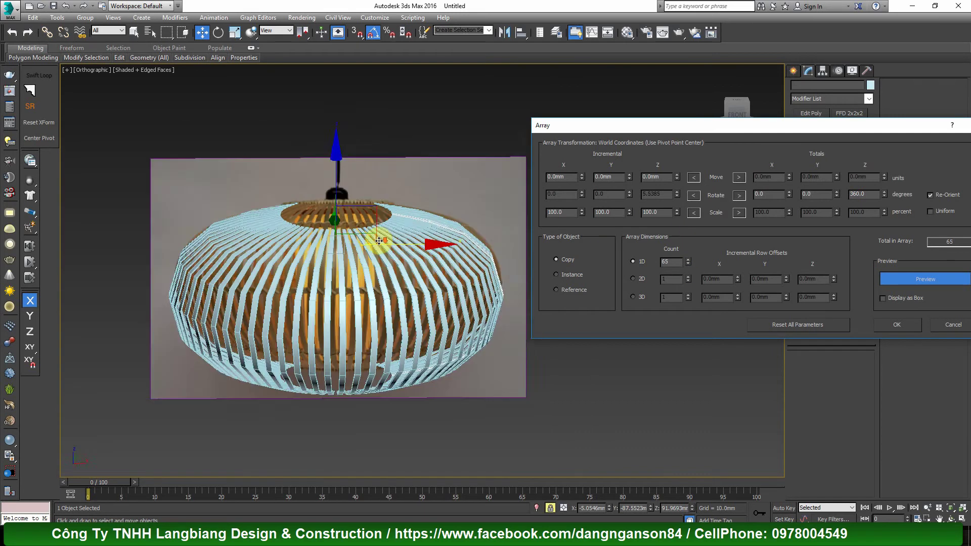
{"action": "middle_click_drag", "start_coordinate": [364, 258], "coordinate": [355, 281], "text": "alt"}
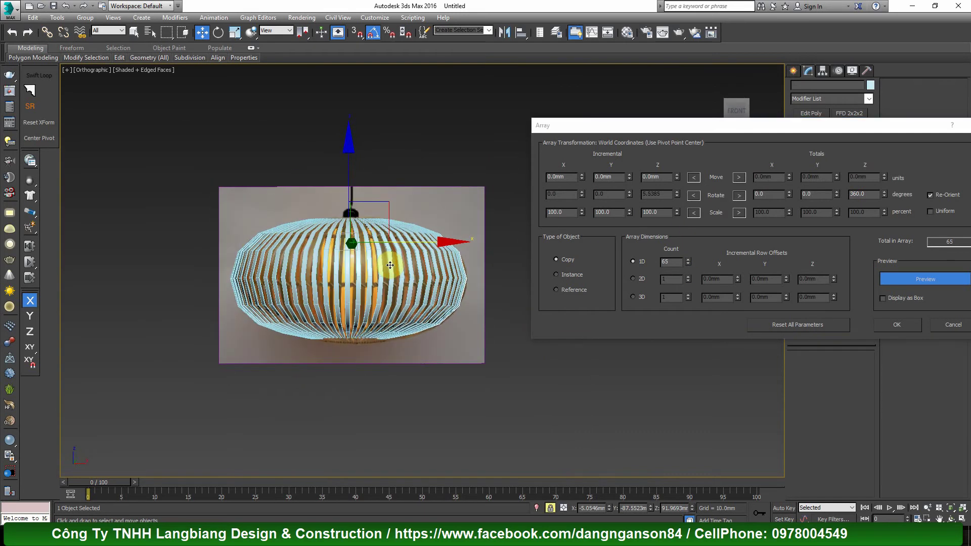
{"action": "scroll", "coordinate": [355, 281], "scroll_direction": "up", "scroll_amount": 5}
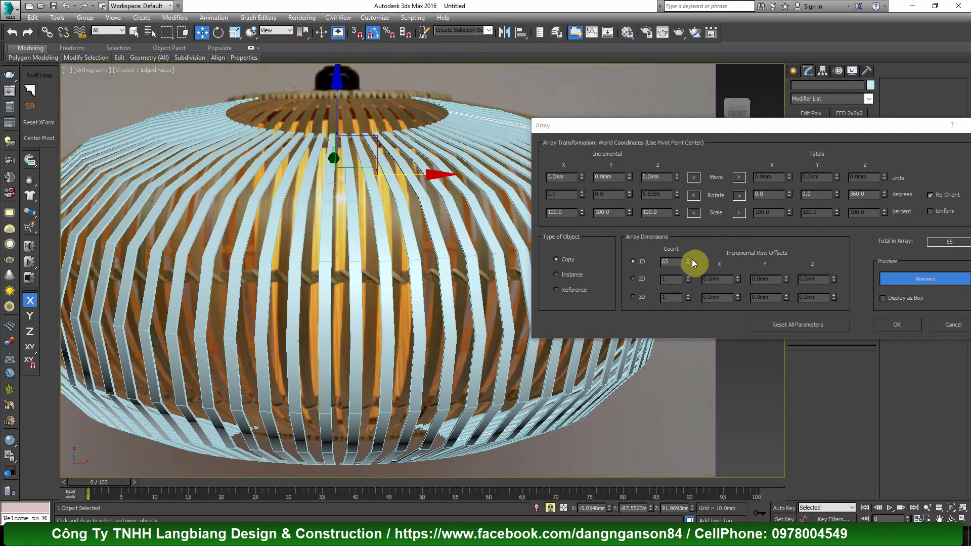
{"action": "left_click", "coordinate": [688, 258]}
{"action": "scroll", "coordinate": [423, 271], "scroll_direction": "down", "scroll_amount": 5}
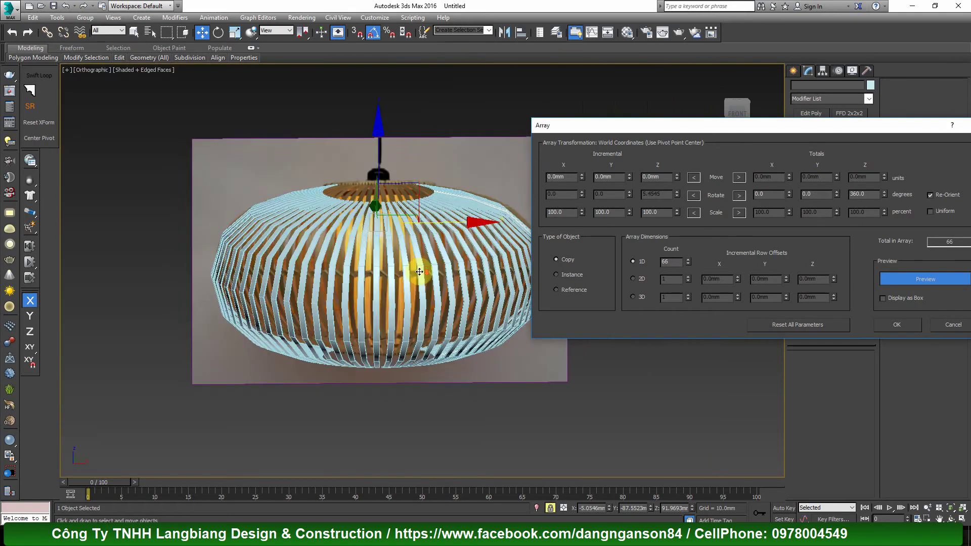
{"action": "scroll", "coordinate": [455, 270], "scroll_direction": "up", "scroll_amount": 4}
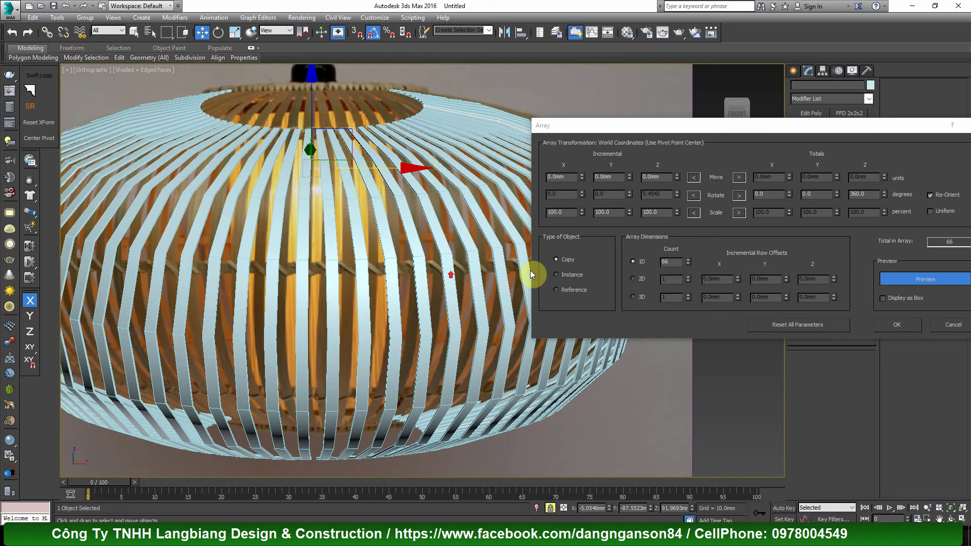
Step: Create the 66 arrayed strips and inspect the ring from top and angled views
{"action": "left_click", "coordinate": [896, 325]}
{"action": "key", "text": "t"}
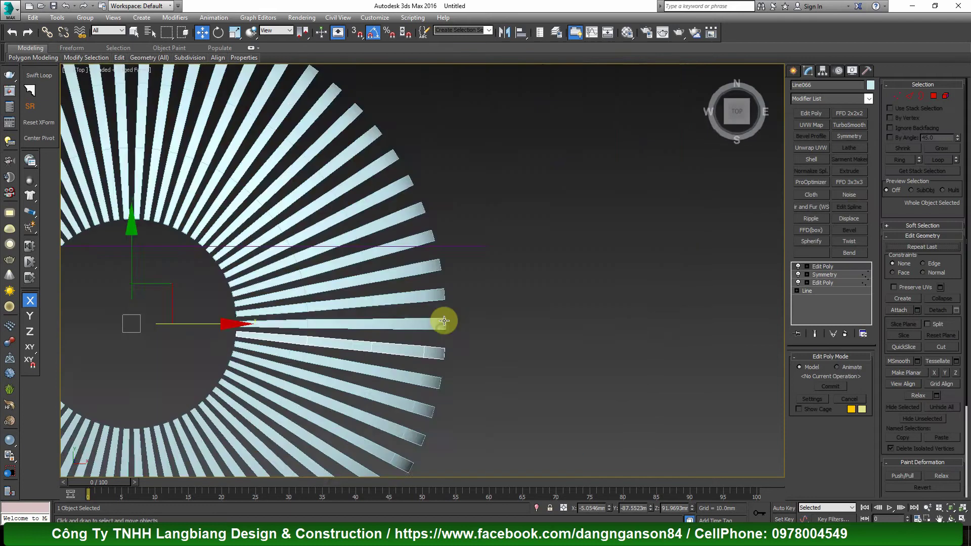
{"action": "scroll", "coordinate": [444, 321], "scroll_direction": "up", "scroll_amount": 2}
{"action": "scroll", "coordinate": [450, 303], "scroll_direction": "down", "scroll_amount": 5}
{"action": "scroll", "coordinate": [338, 298], "scroll_direction": "up", "scroll_amount": 3}
{"action": "scroll", "coordinate": [408, 316], "scroll_direction": "down", "scroll_amount": 3}
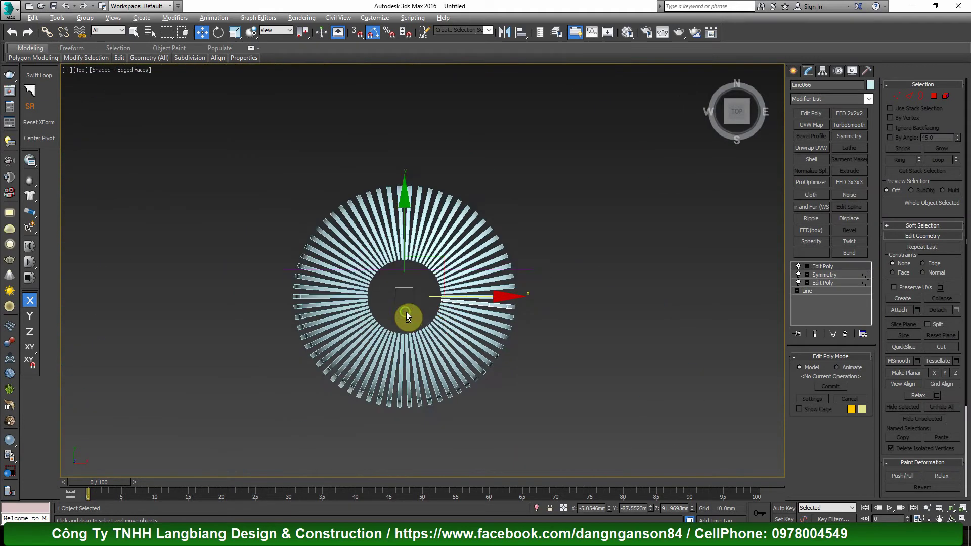
{"action": "middle_click_drag", "start_coordinate": [407, 317], "coordinate": [358, 251], "text": "alt"}
{"action": "scroll", "coordinate": [359, 252], "scroll_direction": "up", "scroll_amount": 3}
{"action": "scroll", "coordinate": [499, 211], "scroll_direction": "down", "scroll_amount": 3}
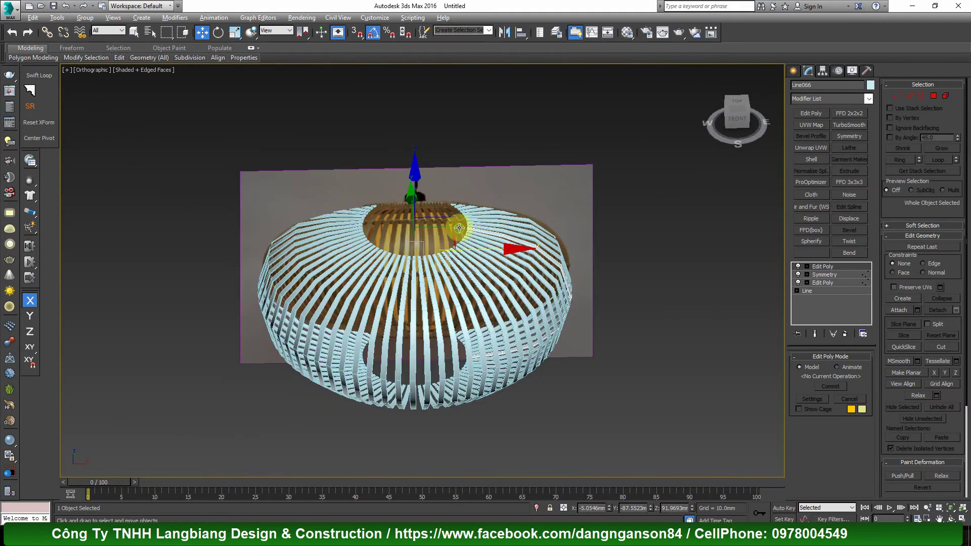
{"action": "middle_click_drag", "start_coordinate": [458, 217], "coordinate": [281, 186], "text": "alt"}
Step: Marquee-select all strips, isolate them, and pick a single strip
{"action": "left_click_drag", "start_coordinate": [188, 123], "coordinate": [590, 414]}
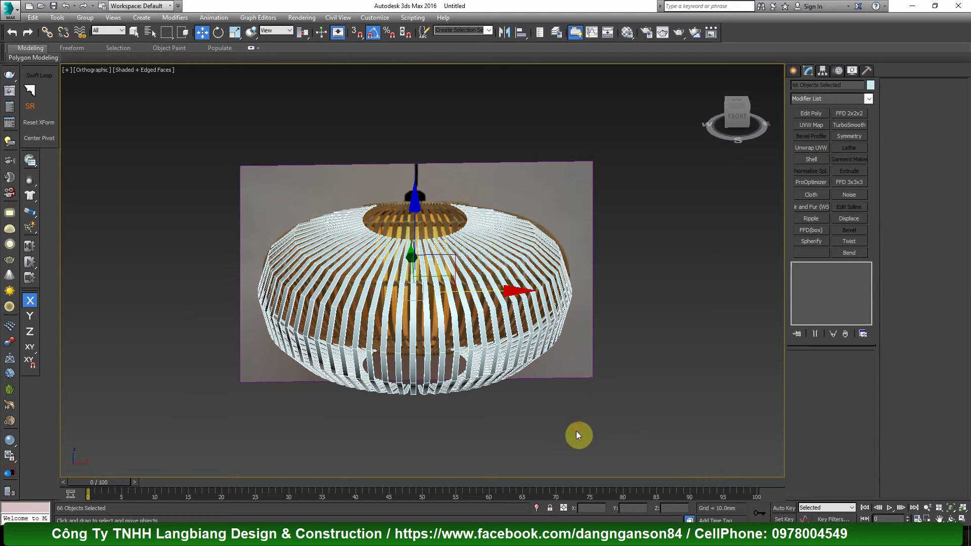
{"action": "left_click", "coordinate": [538, 506]}
{"action": "left_click", "coordinate": [462, 282]}
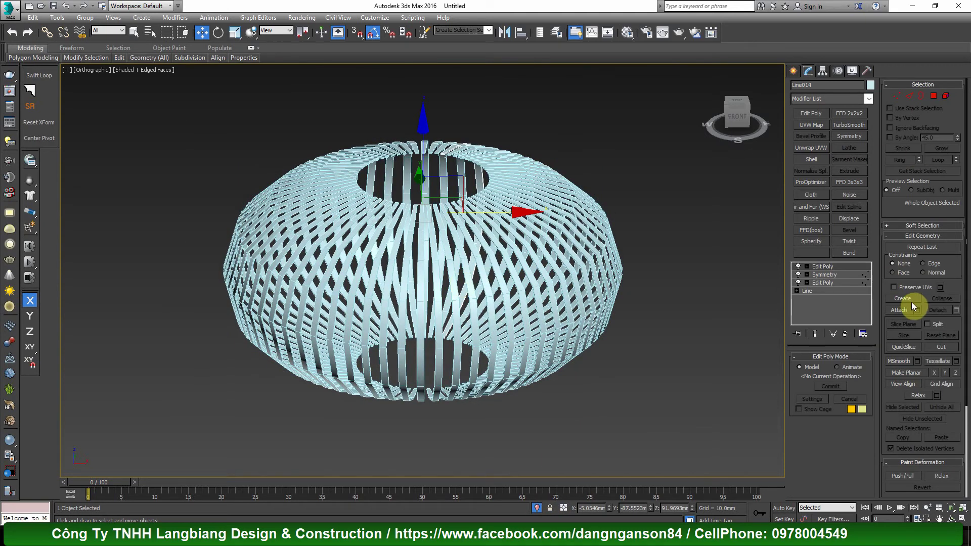
{"action": "left_click", "coordinate": [917, 310]}
Step: Attach every strip from the Attach List into one object
{"action": "left_click", "coordinate": [136, 153]}
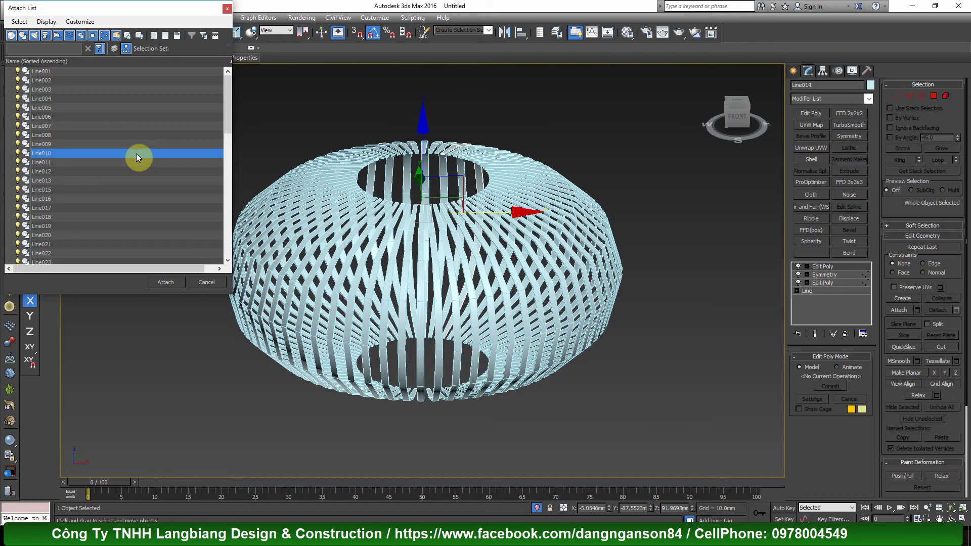
{"action": "key", "text": "ctrl+a"}
{"action": "left_click", "coordinate": [165, 281]}
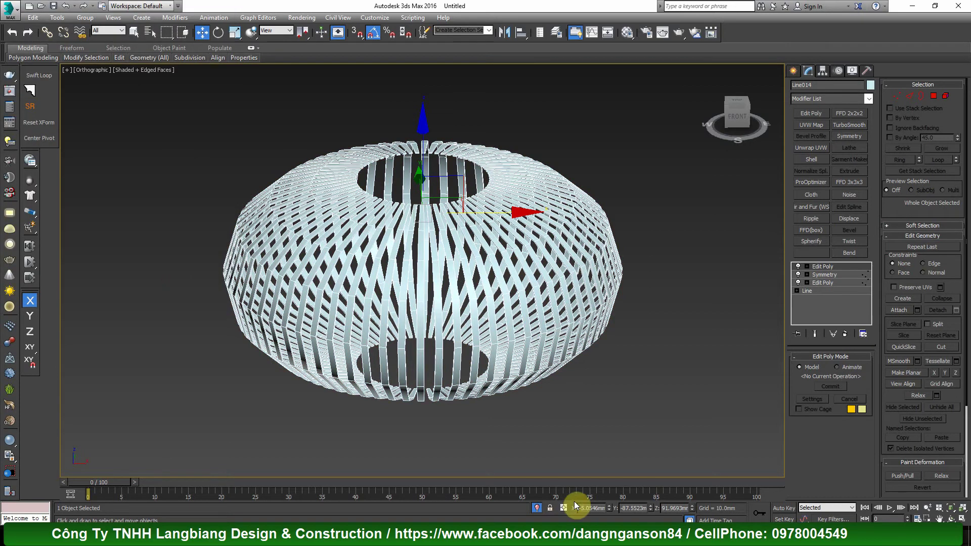
Step: End isolation to restore the reference photo and add TurboSmooth to the merged strips
{"action": "left_click", "coordinate": [537, 508]}
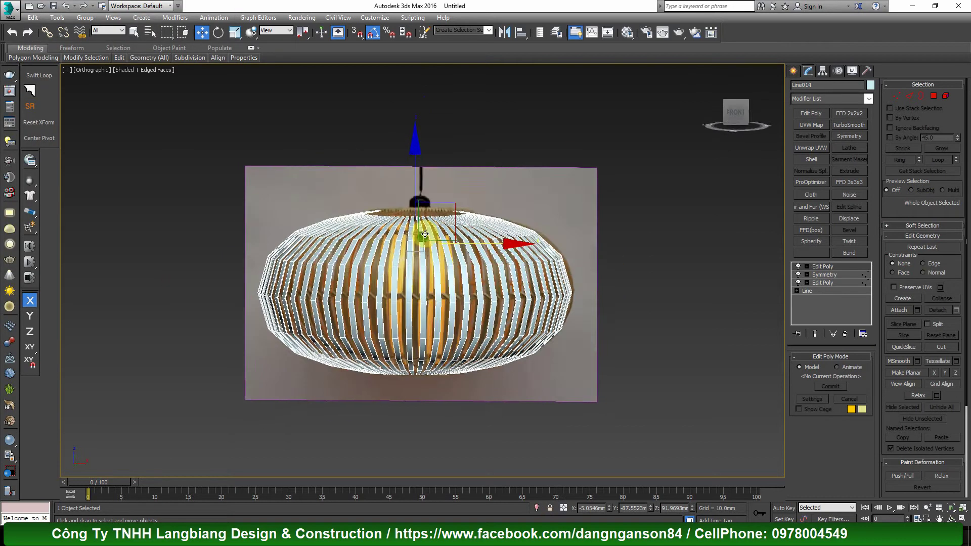
{"action": "key", "text": "f"}
{"action": "scroll", "coordinate": [755, 148], "scroll_direction": "up", "scroll_amount": 2}
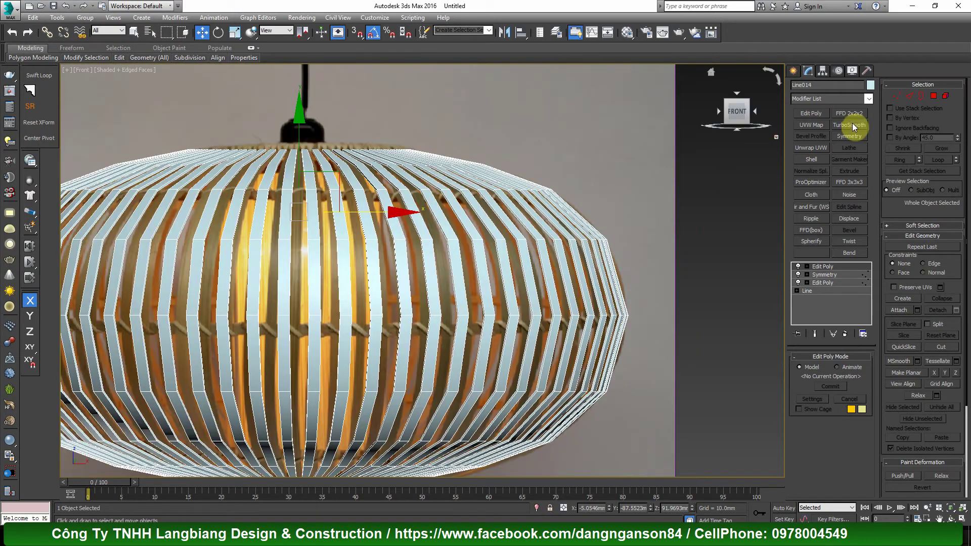
{"action": "left_click", "coordinate": [848, 125]}
{"action": "mouse_move", "coordinate": [379, 243]}
{"action": "middle_mouse_down", "text": "alt"}
{"action": "mouse_move", "coordinate": [433, 222]}
{"action": "mouse_move", "coordinate": [441, 277]}
{"action": "mouse_move", "coordinate": [469, 275]}
{"action": "middle_mouse_up", "text": "alt"}
Step: Delete the TurboSmooth modifier from the strips' stack and frame them in front view
{"action": "scroll", "coordinate": [441, 276], "scroll_direction": "up", "scroll_amount": 3}
{"action": "key", "text": "F4"}
{"action": "scroll", "coordinate": [455, 270], "scroll_direction": "down", "scroll_amount": 3}
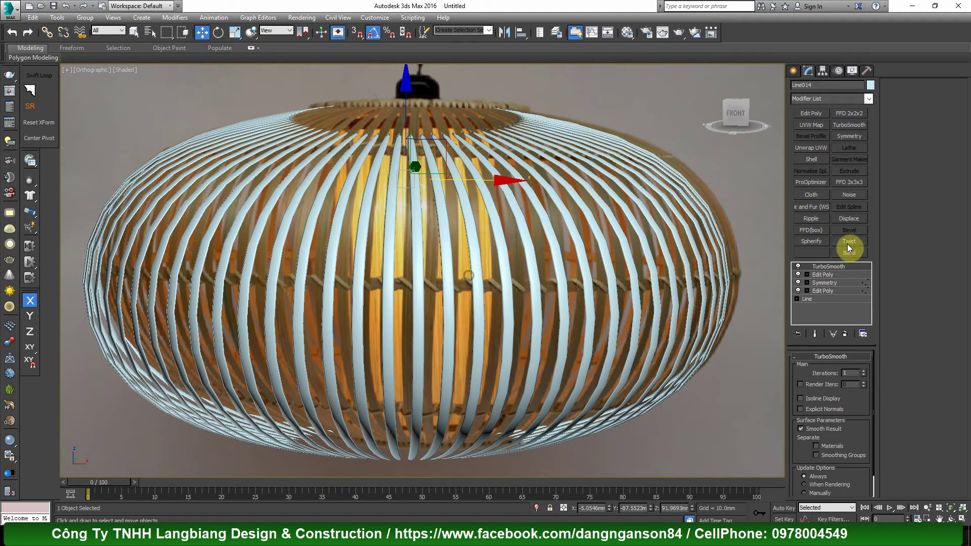
{"action": "left_click", "coordinate": [844, 333]}
{"action": "scroll", "coordinate": [487, 206], "scroll_direction": "up", "scroll_amount": 3}
{"action": "key", "text": "f"}
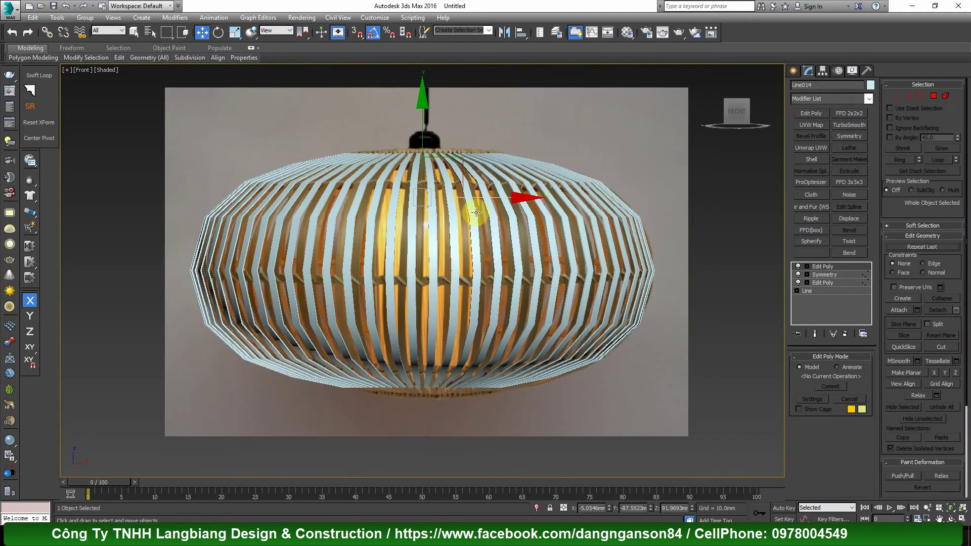
{"action": "middle_click_drag", "start_coordinate": [473, 212], "coordinate": [471, 219]}
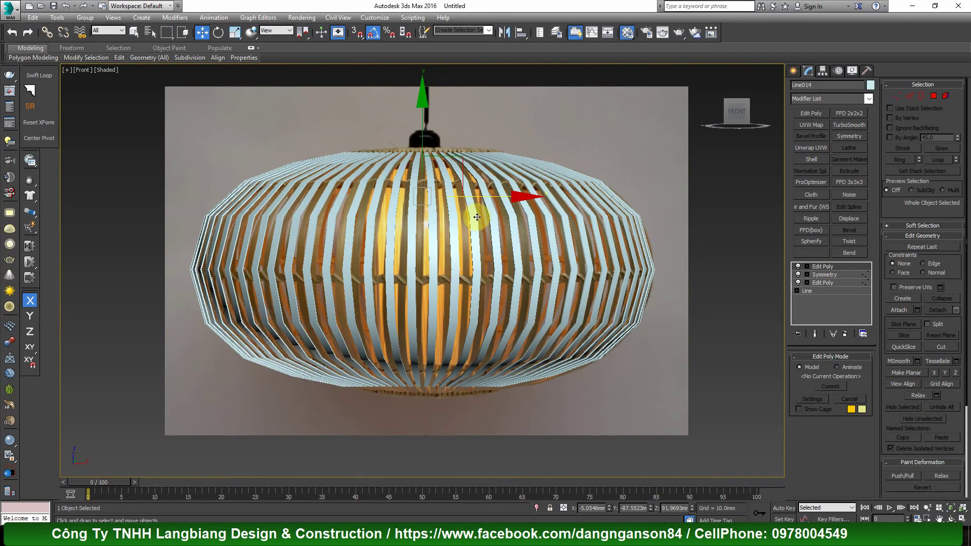
Step: Assign the grey VRayMtl Material #23 to the strips and turn on edged faces
{"action": "key", "text": "m"}
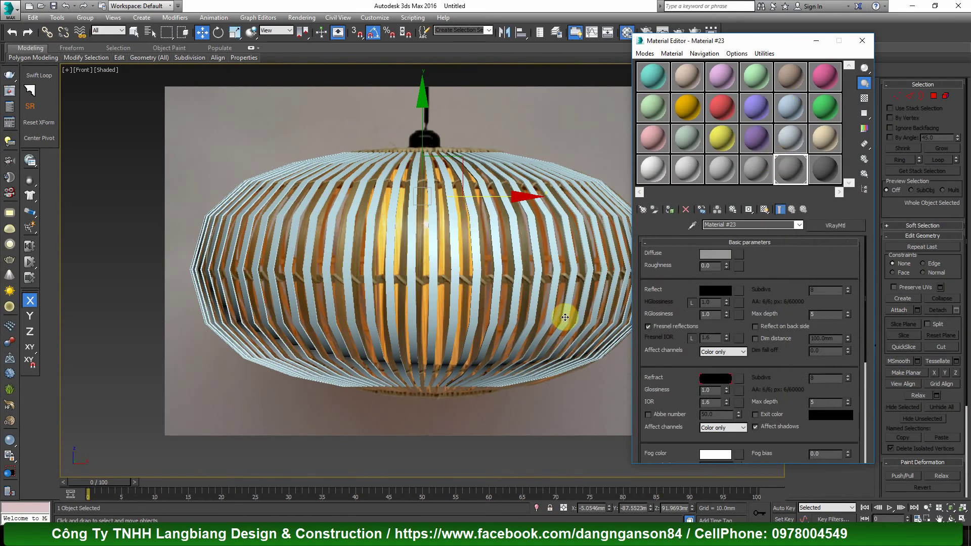
{"action": "left_click", "coordinate": [672, 209]}
{"action": "left_click", "coordinate": [862, 40]}
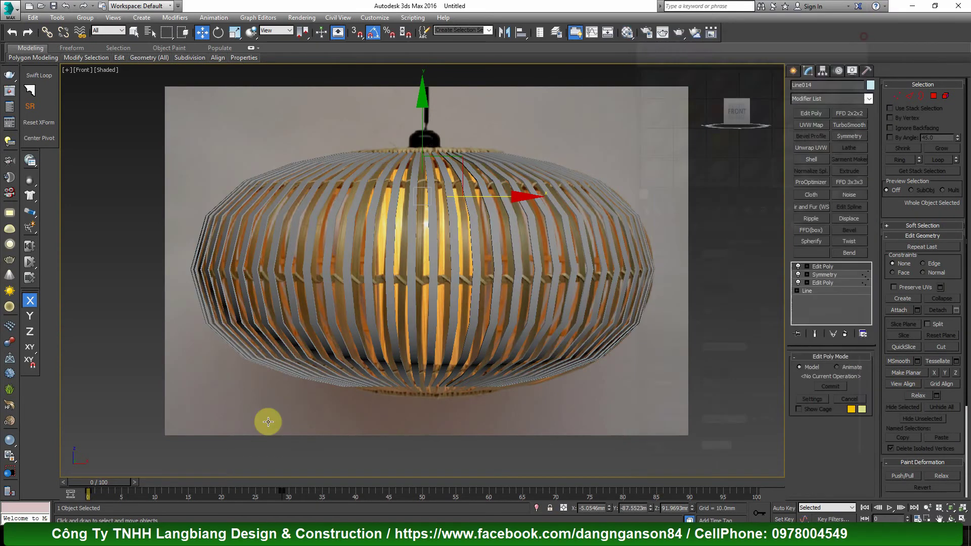
{"action": "mouse_move", "coordinate": [126, 486]}
{"action": "left_mouse_down"}
{"action": "mouse_move", "coordinate": [373, 481]}
{"action": "mouse_move", "coordinate": [275, 481]}
{"action": "mouse_move", "coordinate": [337, 483]}
{"action": "left_mouse_up"}
{"action": "key", "text": "w"}
{"action": "key", "text": "F4"}
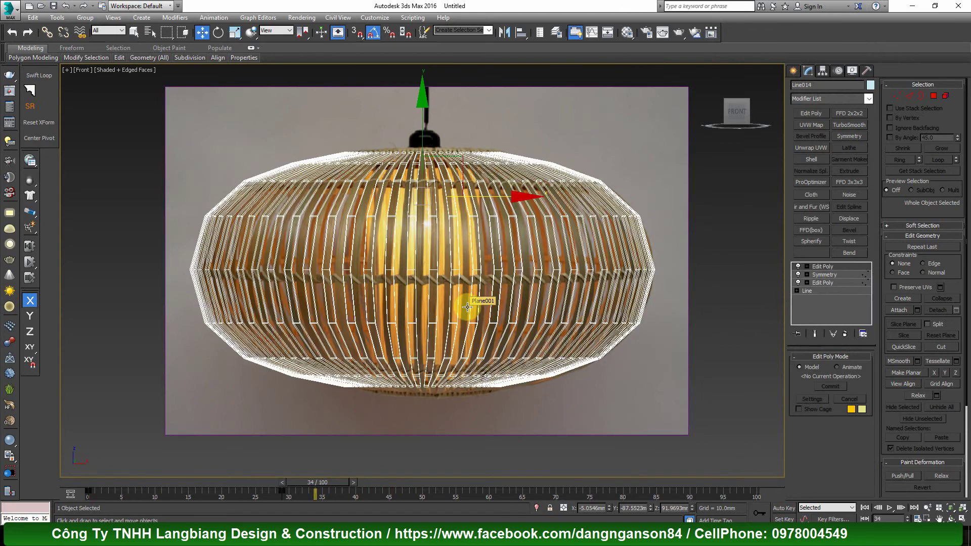
Step: Return the timeline to frame 0 and frame the lamp in the front view
{"action": "scroll", "coordinate": [362, 286], "scroll_direction": "up", "scroll_amount": 2}
{"action": "scroll", "coordinate": [323, 275], "scroll_direction": "up", "scroll_amount": 3}
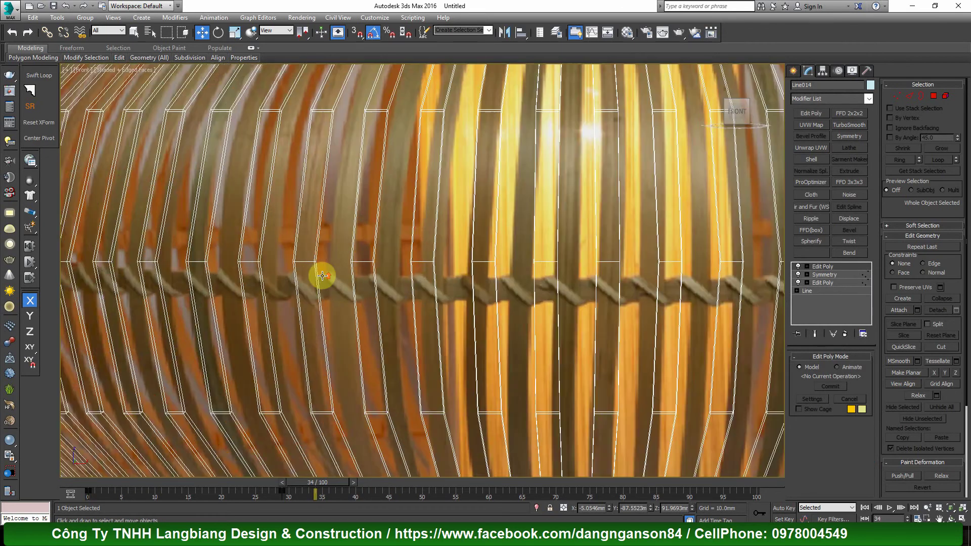
{"action": "scroll", "coordinate": [409, 269], "scroll_direction": "down", "scroll_amount": 6}
{"action": "scroll", "coordinate": [441, 277], "scroll_direction": "up", "scroll_amount": 4}
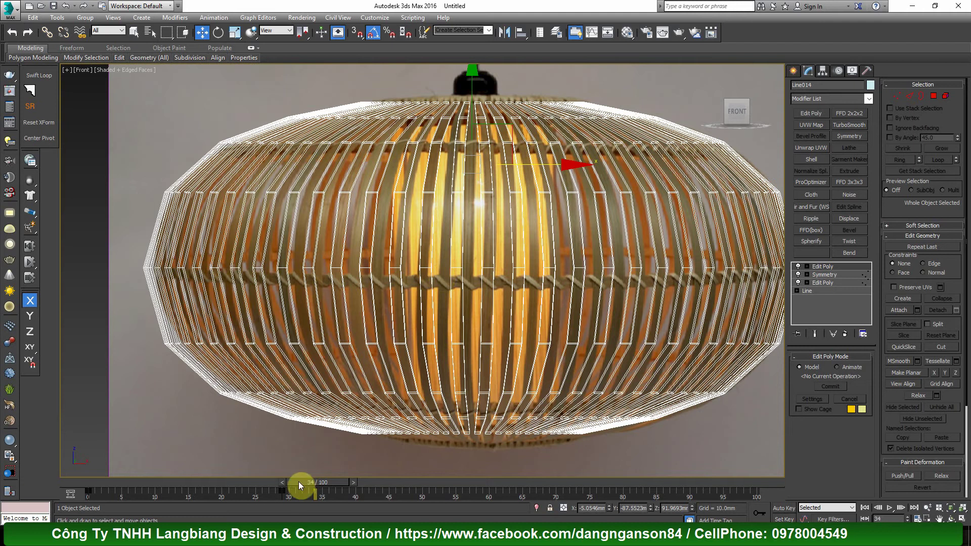
{"action": "left_click_drag", "start_coordinate": [298, 484], "coordinate": [83, 484]}
{"action": "middle_click_drag", "start_coordinate": [412, 325], "coordinate": [365, 322]}
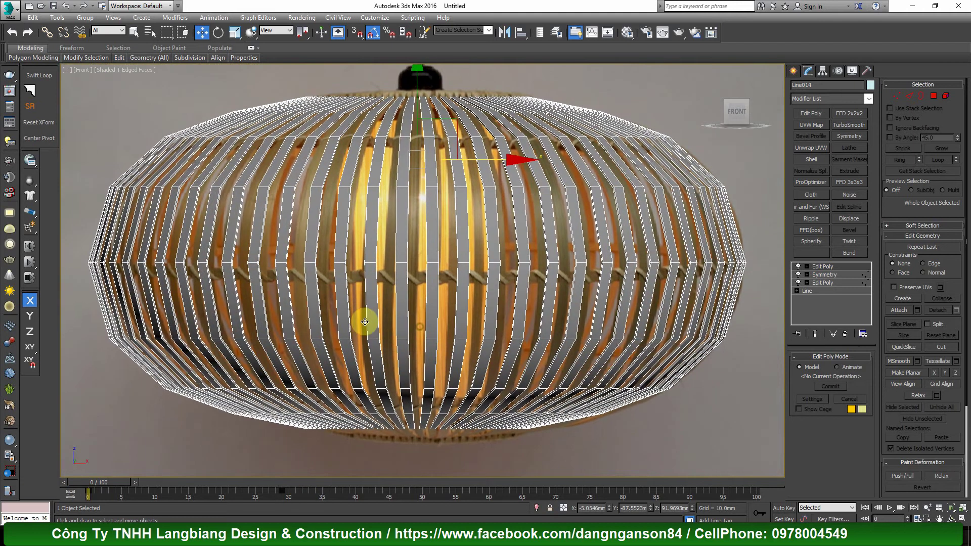
{"action": "scroll", "coordinate": [695, 291], "scroll_direction": "up", "scroll_amount": 2}
{"action": "scroll", "coordinate": [740, 256], "scroll_direction": "up", "scroll_amount": 2}
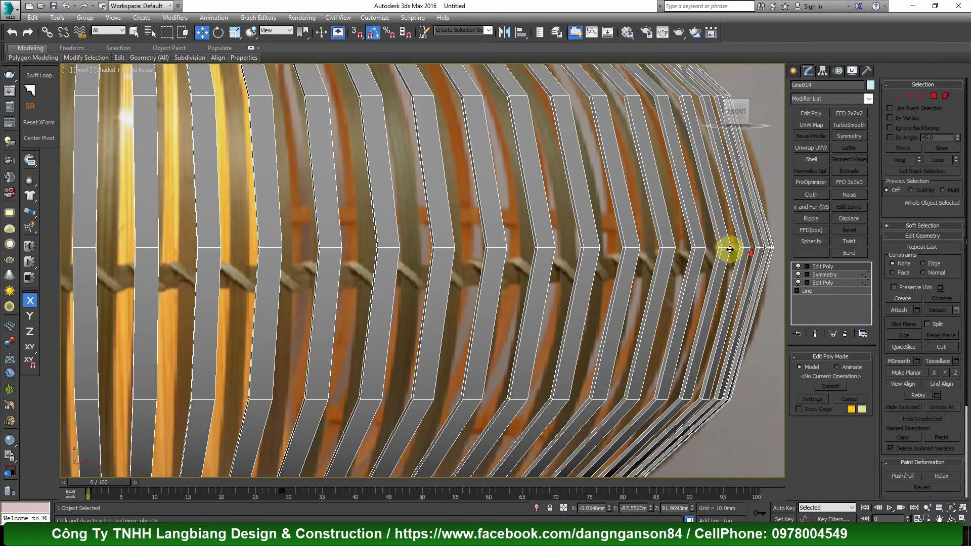
{"action": "scroll", "coordinate": [729, 256], "scroll_direction": "down", "scroll_amount": 3}
{"action": "scroll", "coordinate": [437, 277], "scroll_direction": "down", "scroll_amount": 2}
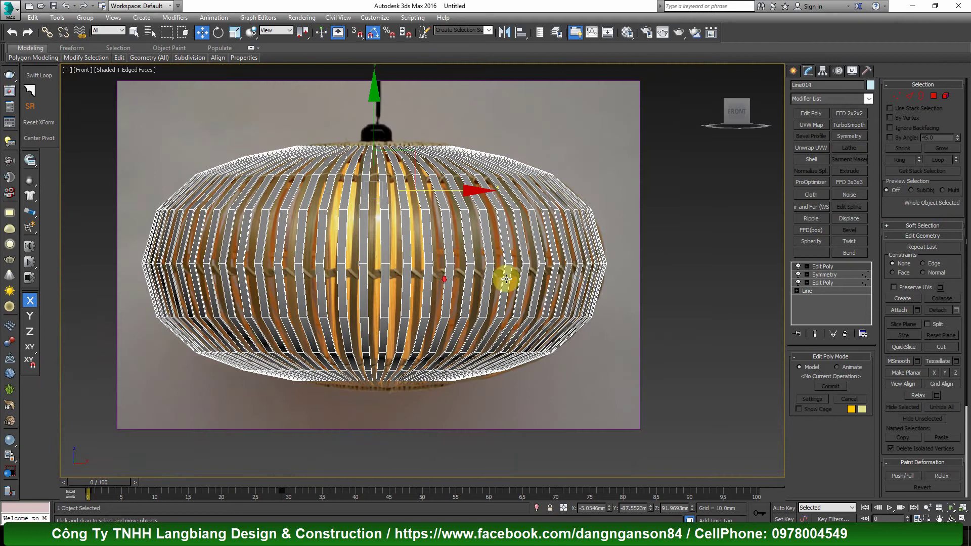
{"action": "scroll", "coordinate": [587, 264], "scroll_direction": "up", "scroll_amount": 5}
{"action": "scroll", "coordinate": [587, 264], "scroll_direction": "up", "scroll_amount": 2}
Step: Draw a small rectangle profile beside the strips with Enable In Viewport unchecked
{"action": "right_click", "coordinate": [628, 244]}
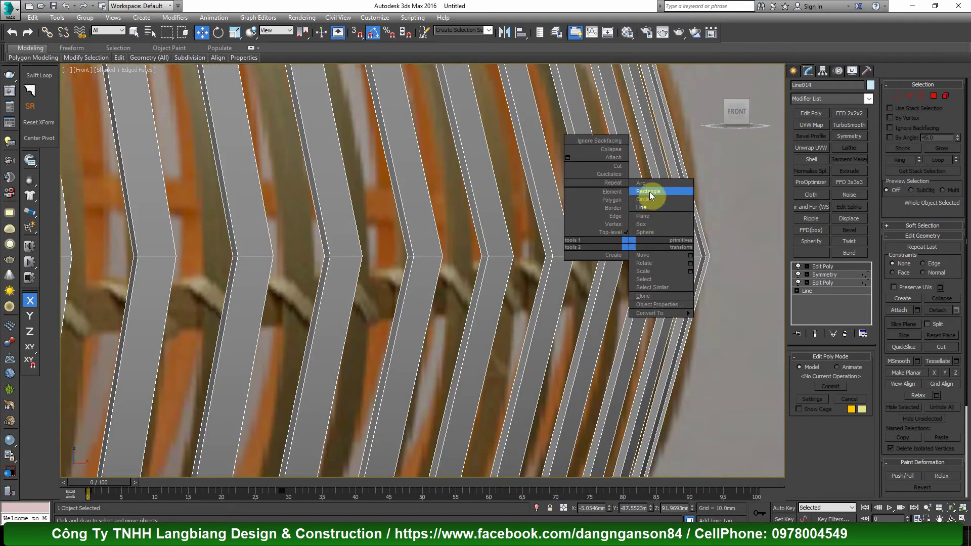
{"action": "left_click", "coordinate": [649, 192]}
{"action": "left_click_drag", "start_coordinate": [620, 232], "coordinate": [638, 286]}
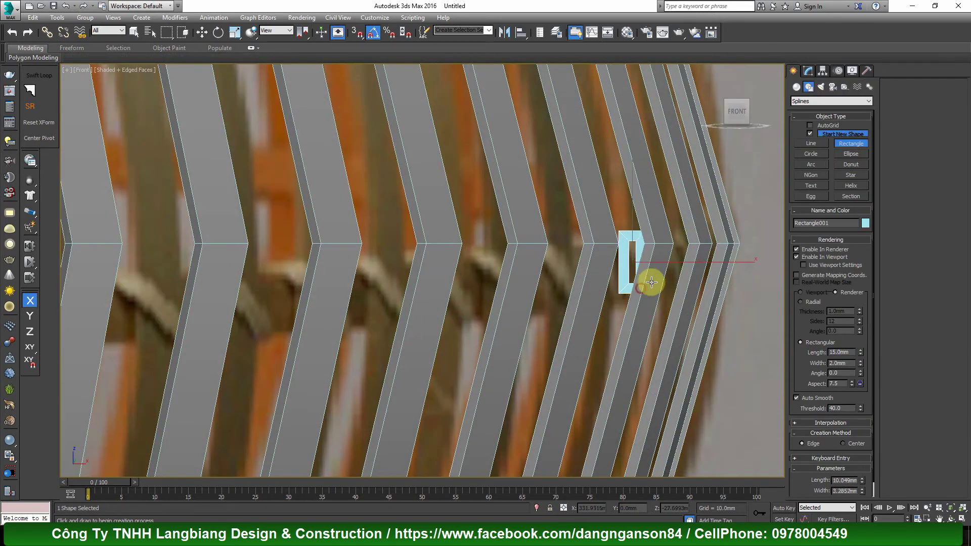
{"action": "right_click", "coordinate": [651, 282]}
{"action": "left_click", "coordinate": [808, 71]}
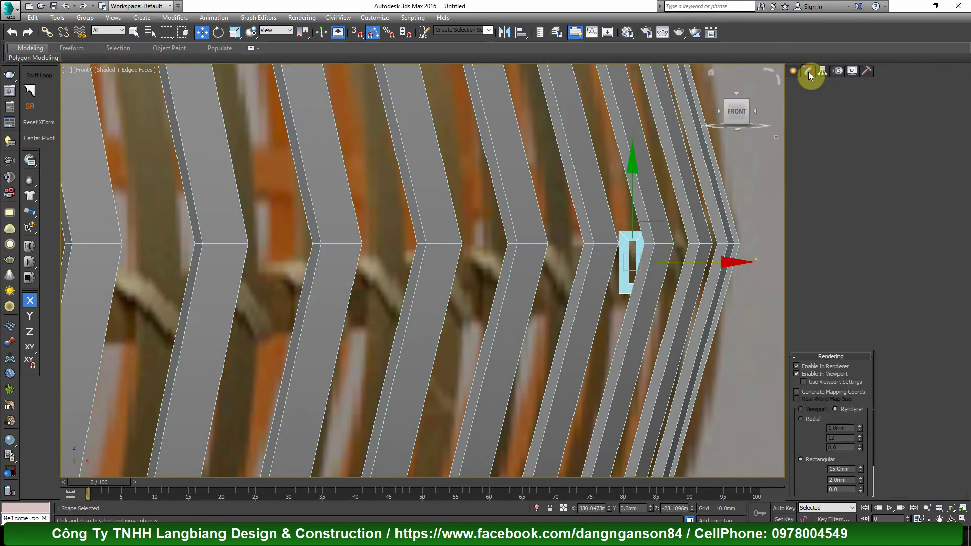
{"action": "left_click", "coordinate": [820, 375]}
{"action": "scroll", "coordinate": [652, 253], "scroll_direction": "down", "scroll_amount": 3}
{"action": "scroll", "coordinate": [632, 250], "scroll_direction": "up", "scroll_amount": 3}
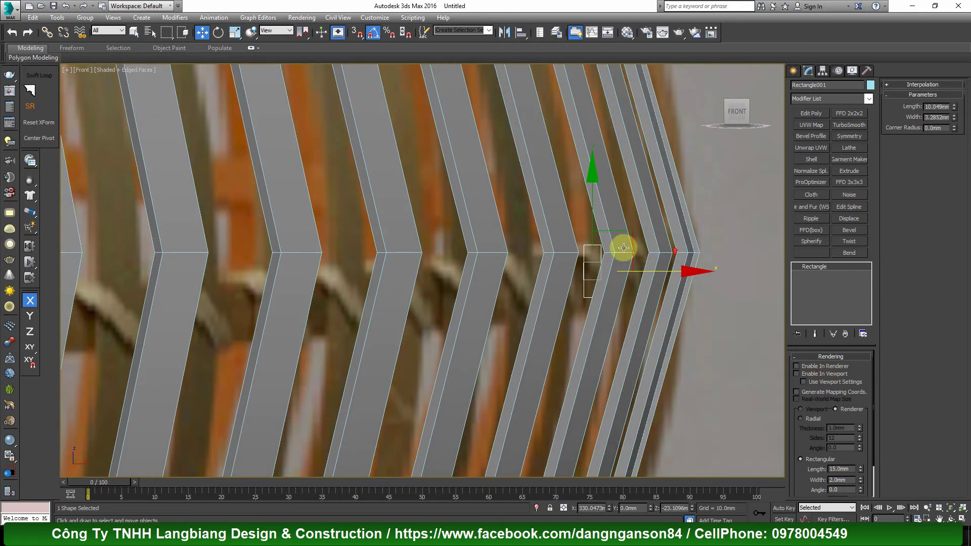
Step: Move the rectangle to the strips' outer edge and apply a 360° Lathe modifier
{"action": "left_click_drag", "start_coordinate": [622, 233], "coordinate": [621, 226]}
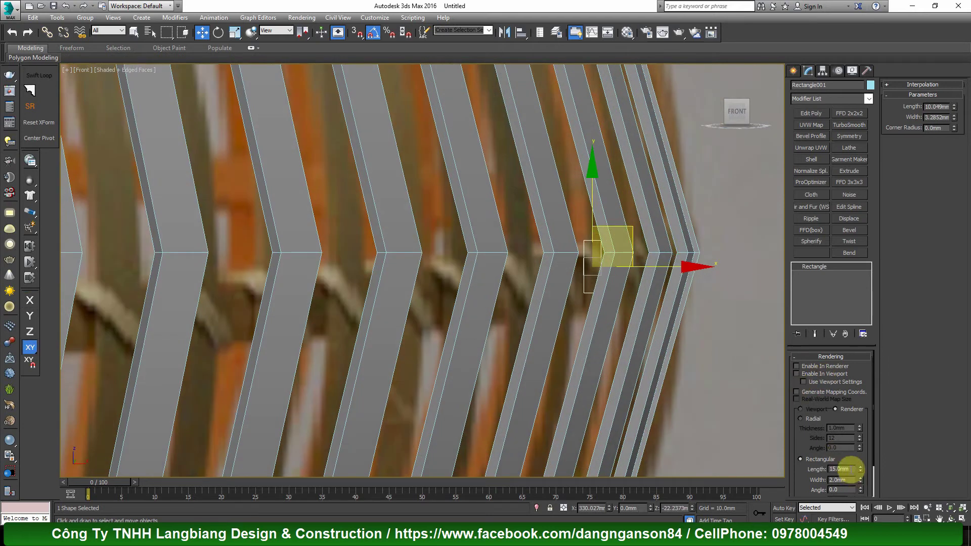
{"action": "middle_click_drag", "start_coordinate": [632, 293], "coordinate": [633, 293]}
{"action": "scroll", "coordinate": [633, 292], "scroll_direction": "up", "scroll_amount": 2}
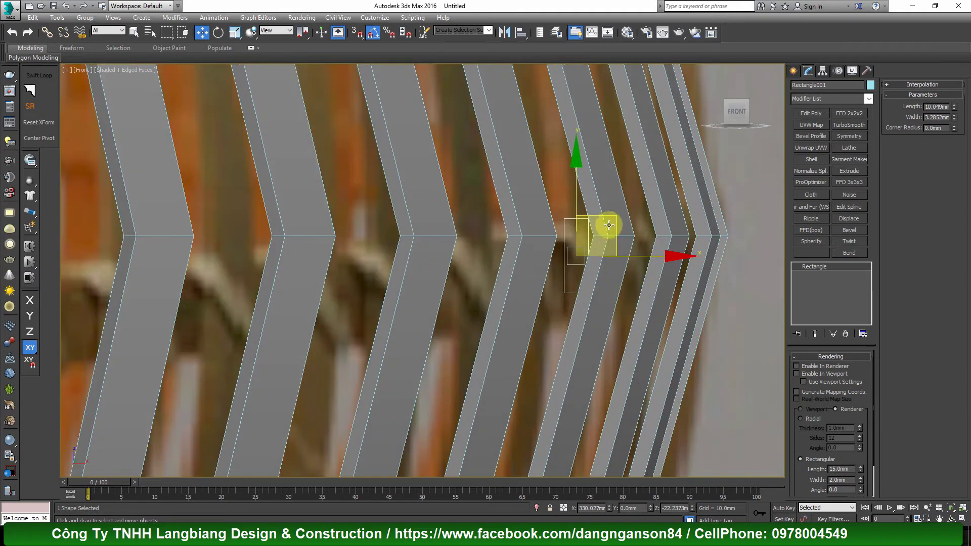
{"action": "left_click_drag", "start_coordinate": [607, 218], "coordinate": [723, 201]}
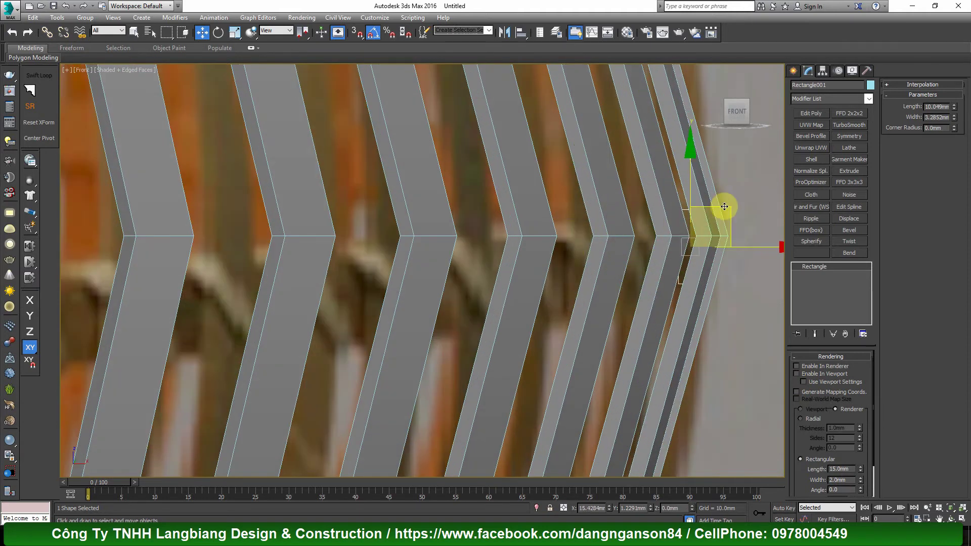
{"action": "left_click", "coordinate": [857, 146]}
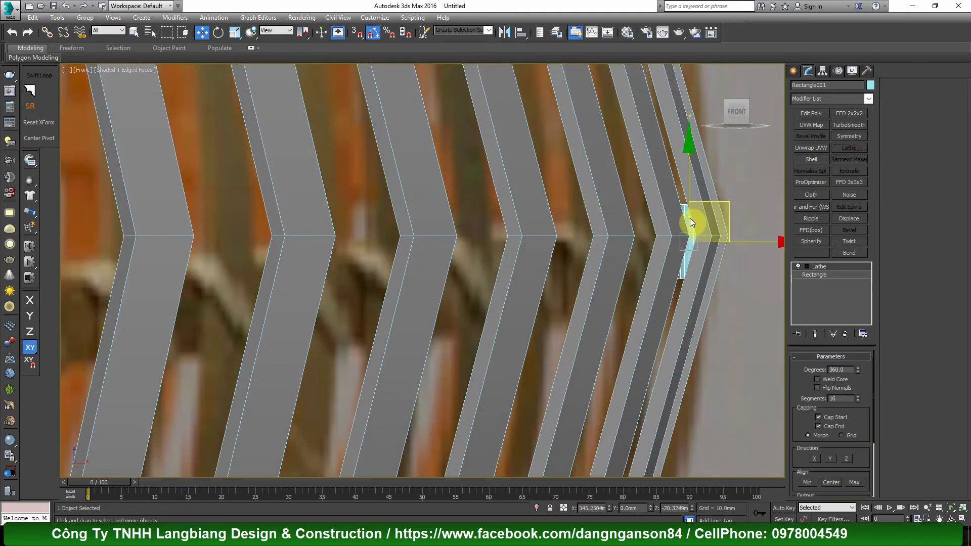
Step: Shift the lathed ring aside and re-apply TurboSmooth to the radial strips
{"action": "mouse_move", "coordinate": [731, 241]}
{"action": "left_mouse_down"}
{"action": "mouse_move", "coordinate": [424, 282]}
{"action": "mouse_move", "coordinate": [530, 253]}
{"action": "mouse_move", "coordinate": [381, 257]}
{"action": "left_mouse_up"}
{"action": "scroll", "coordinate": [425, 282], "scroll_direction": "down", "scroll_amount": 5}
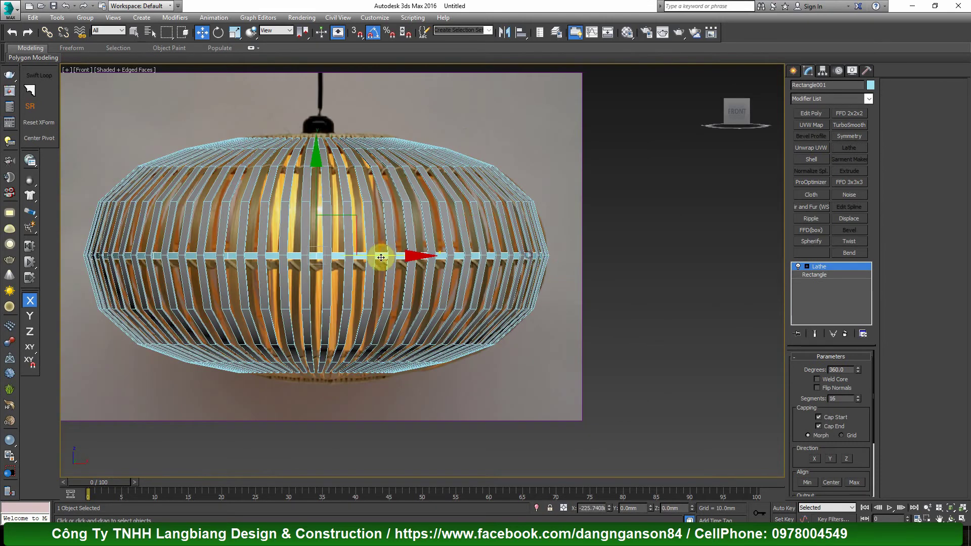
{"action": "scroll", "coordinate": [383, 257], "scroll_direction": "up", "scroll_amount": 3}
{"action": "left_click", "coordinate": [448, 198]}
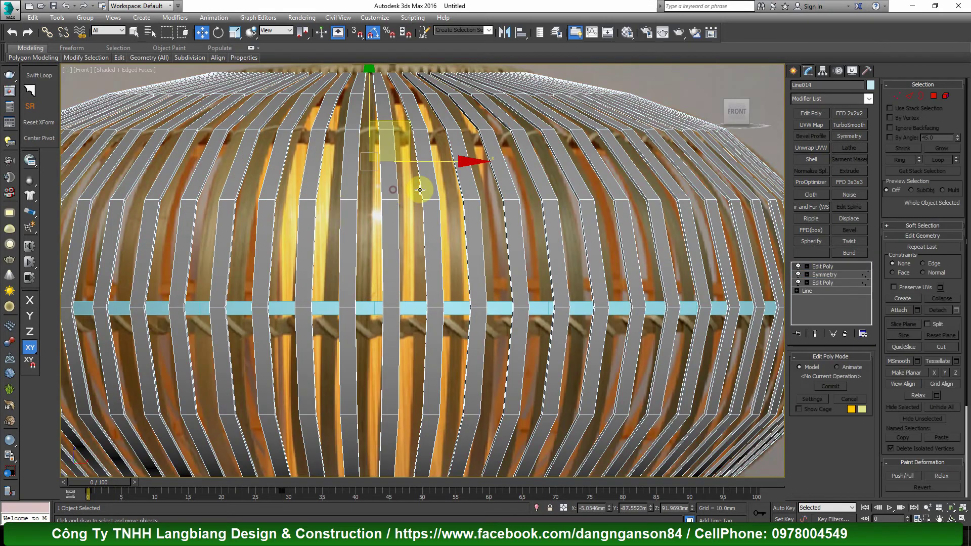
{"action": "left_click", "coordinate": [854, 126]}
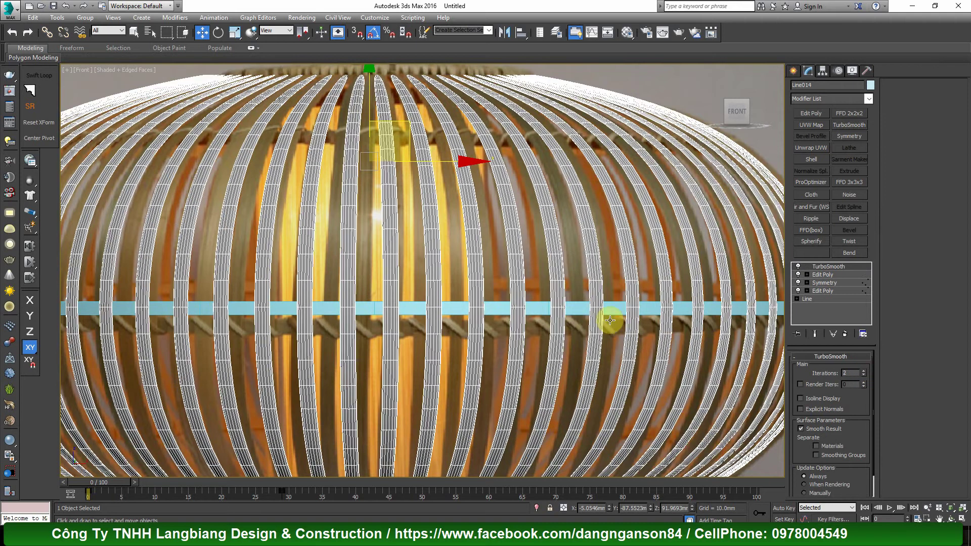
Step: Move the ring band in top view until it hugs the strips' outer edge, then check it in perspective
{"action": "left_click", "coordinate": [570, 305]}
{"action": "scroll", "coordinate": [570, 305], "scroll_direction": "down", "scroll_amount": 2}
{"action": "scroll", "coordinate": [580, 300], "scroll_direction": "down", "scroll_amount": 4}
{"action": "middle_click_drag", "start_coordinate": [580, 299], "coordinate": [615, 350], "text": "alt"}
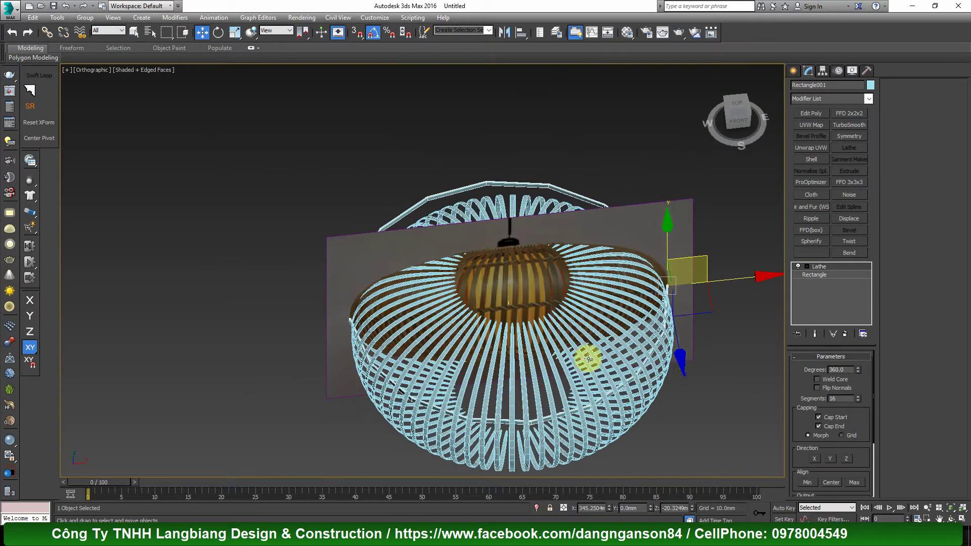
{"action": "key", "text": "t"}
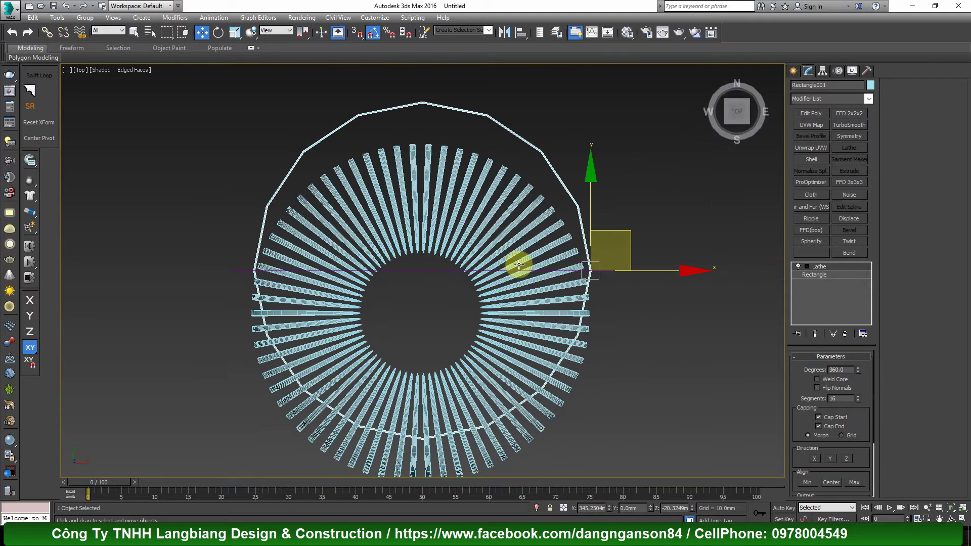
{"action": "left_click_drag", "start_coordinate": [454, 239], "coordinate": [623, 239]}
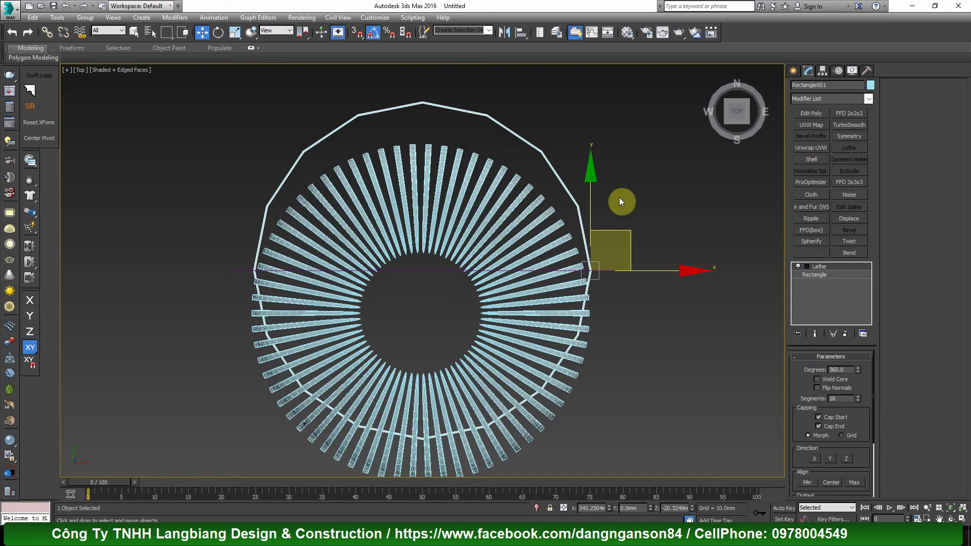
{"action": "left_click_drag", "start_coordinate": [590, 198], "coordinate": [590, 243]}
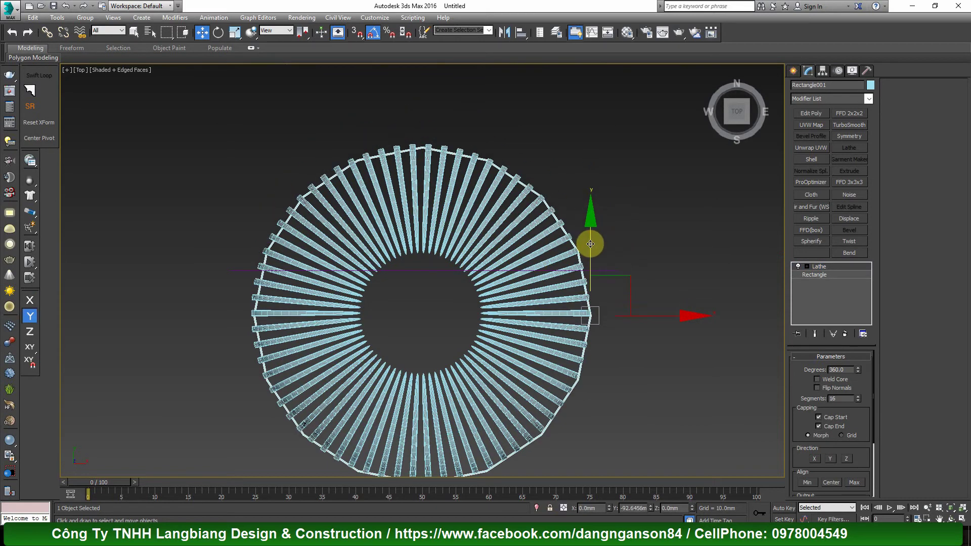
{"action": "scroll", "coordinate": [560, 322], "scroll_direction": "up", "scroll_amount": 4}
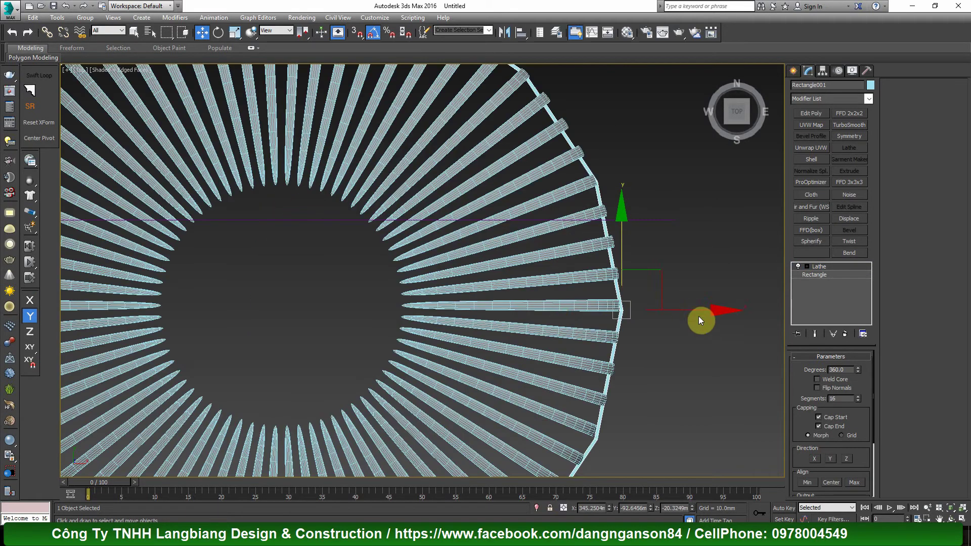
{"action": "left_click_drag", "start_coordinate": [694, 309], "coordinate": [689, 311]}
{"action": "key", "text": "z"}
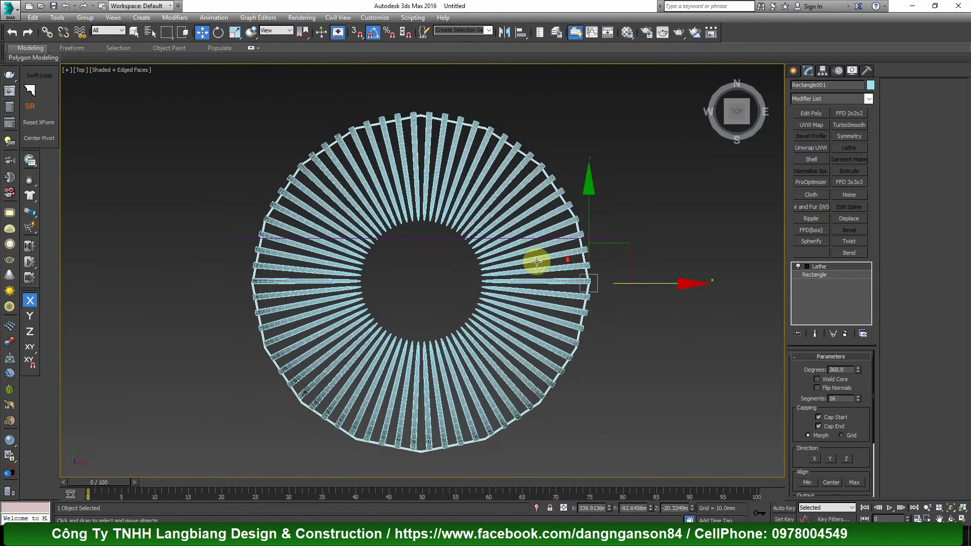
{"action": "middle_click_drag", "start_coordinate": [536, 260], "coordinate": [445, 226], "text": "alt"}
{"action": "scroll", "coordinate": [433, 352], "scroll_direction": "up", "scroll_amount": 4}
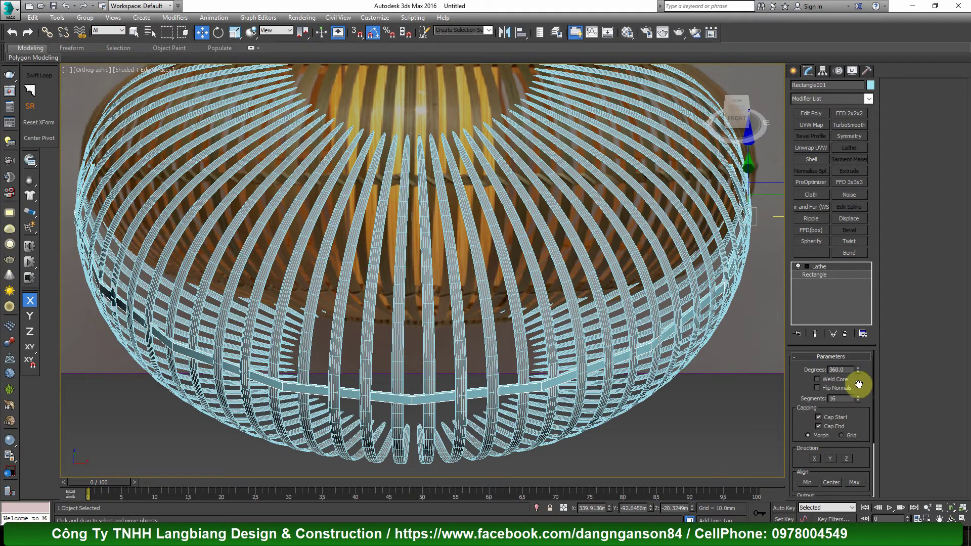
Step: Raise the Lathe segments through 37 to 49 and check the band from above
{"action": "left_click_drag", "start_coordinate": [857, 400], "coordinate": [858, 385]}
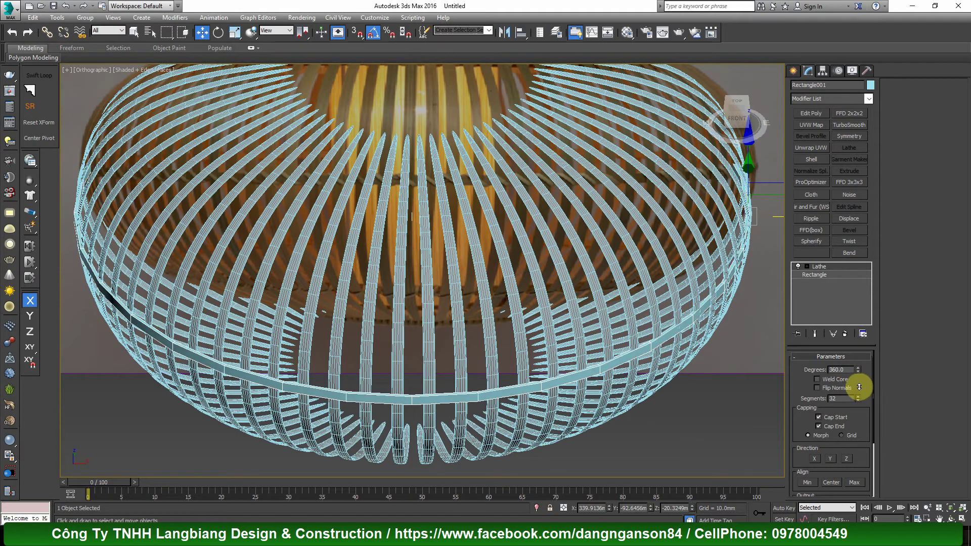
{"action": "middle_click_drag", "start_coordinate": [471, 299], "coordinate": [495, 280]}
{"action": "scroll", "coordinate": [470, 325], "scroll_direction": "up", "scroll_amount": 2}
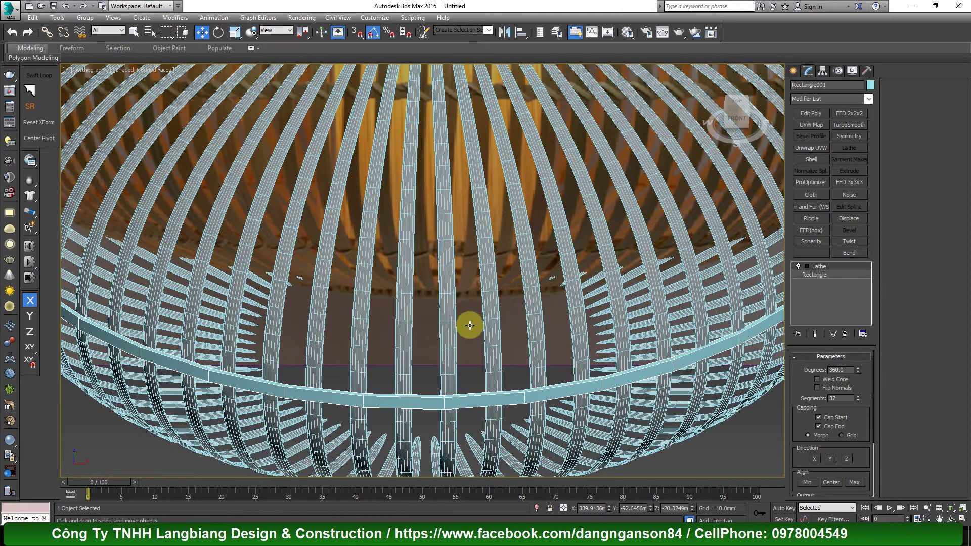
{"action": "left_click_drag", "start_coordinate": [859, 399], "coordinate": [857, 390]}
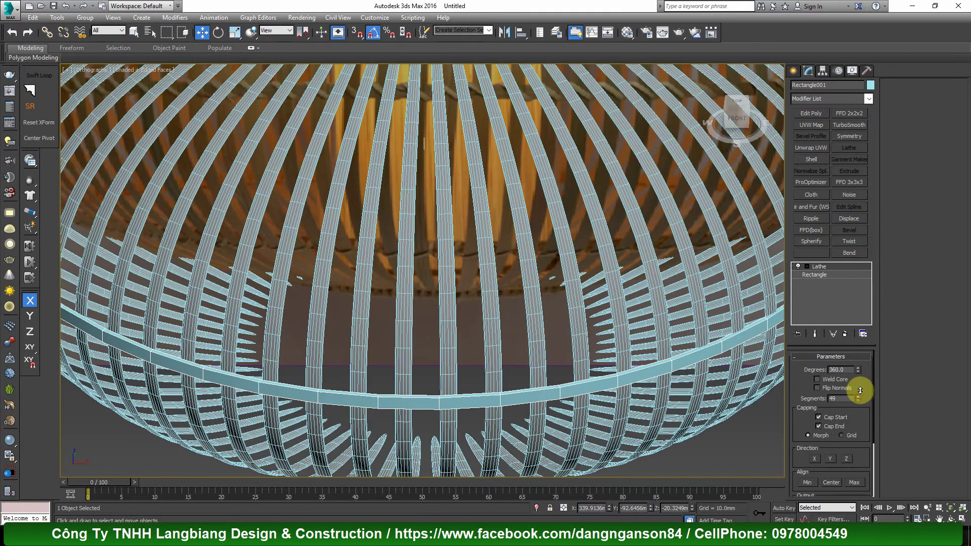
{"action": "key", "text": "t"}
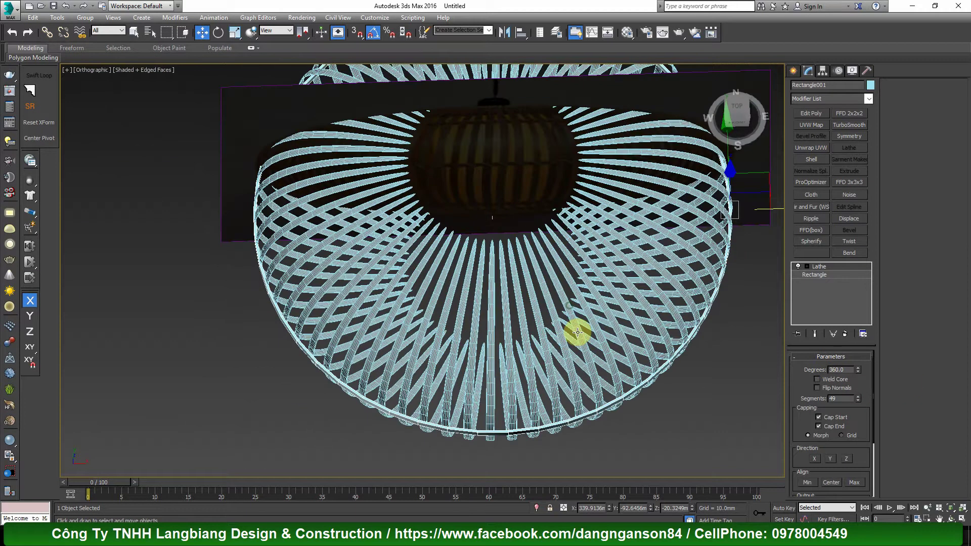
{"action": "scroll", "coordinate": [569, 292], "scroll_direction": "up", "scroll_amount": 4}
{"action": "scroll", "coordinate": [657, 249], "scroll_direction": "up", "scroll_amount": 4}
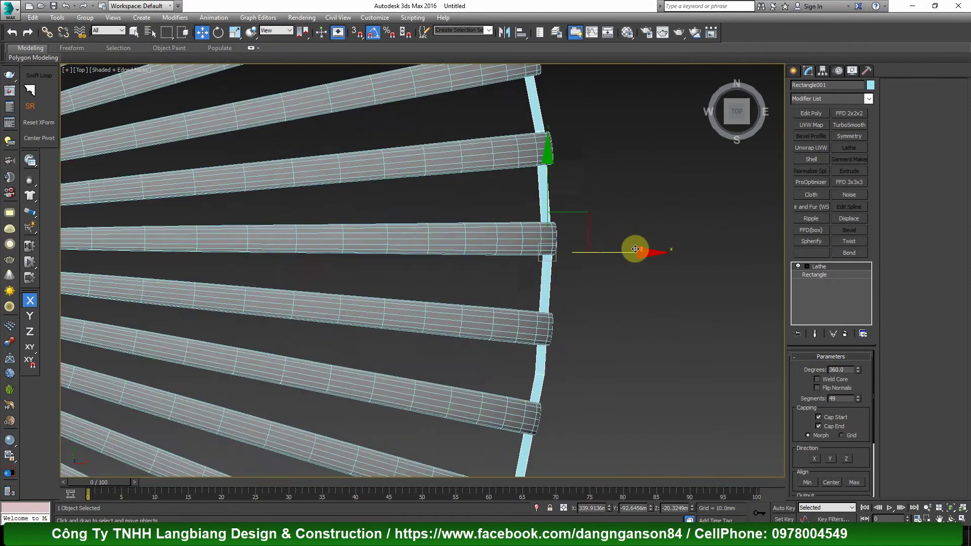
{"action": "scroll", "coordinate": [632, 250], "scroll_direction": "up", "scroll_amount": 2}
Step: Nudge the band profile slightly left against the ribs, checking in front and top views
{"action": "key", "text": "f"}
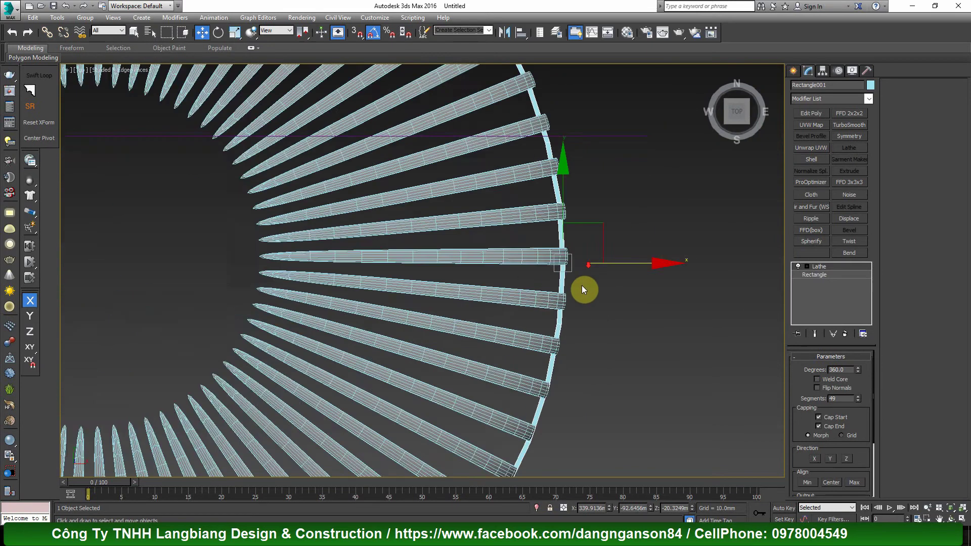
{"action": "scroll", "coordinate": [733, 268], "scroll_direction": "up", "scroll_amount": 5}
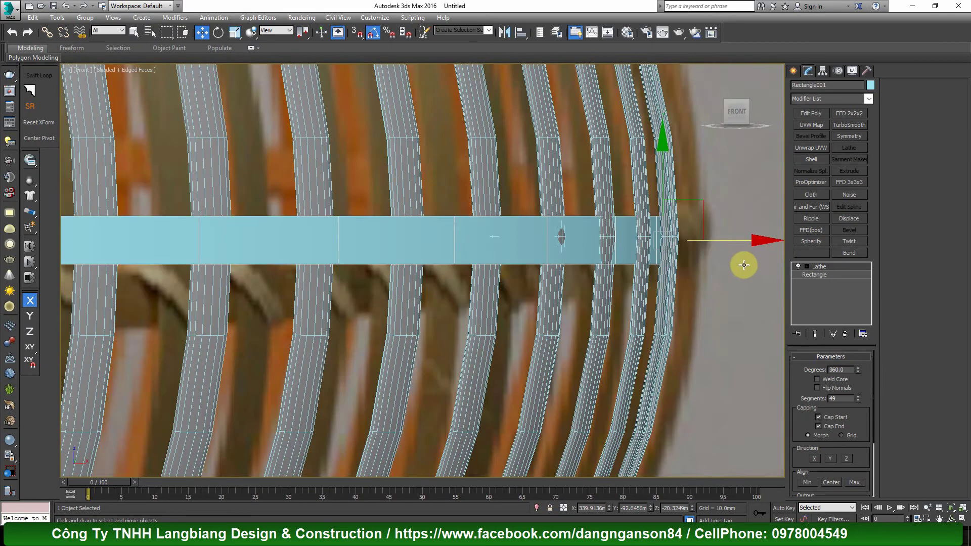
{"action": "left_click_drag", "start_coordinate": [721, 242], "coordinate": [718, 241]}
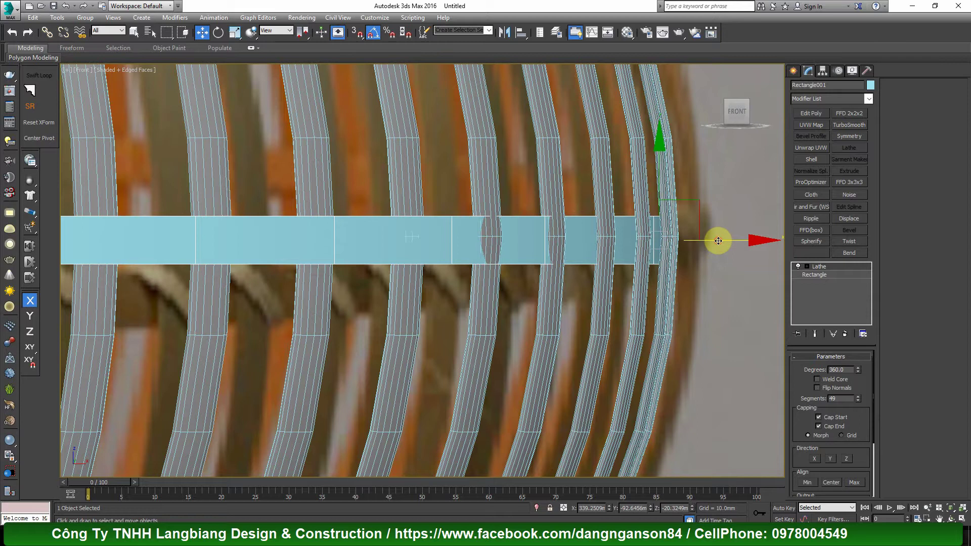
{"action": "key", "text": "t"}
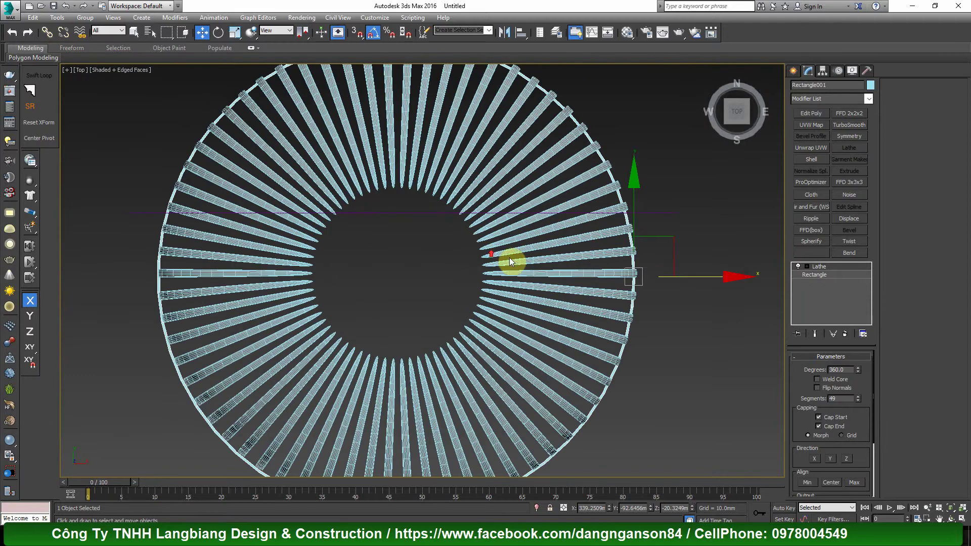
{"action": "key", "text": "1"}
{"action": "scroll", "coordinate": [401, 277], "scroll_direction": "up", "scroll_amount": 3}
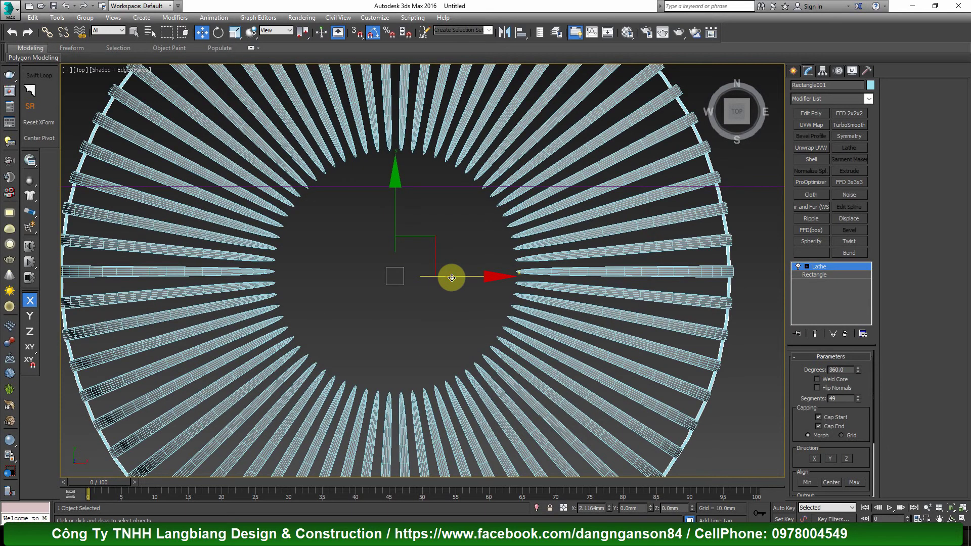
{"action": "key", "text": "f"}
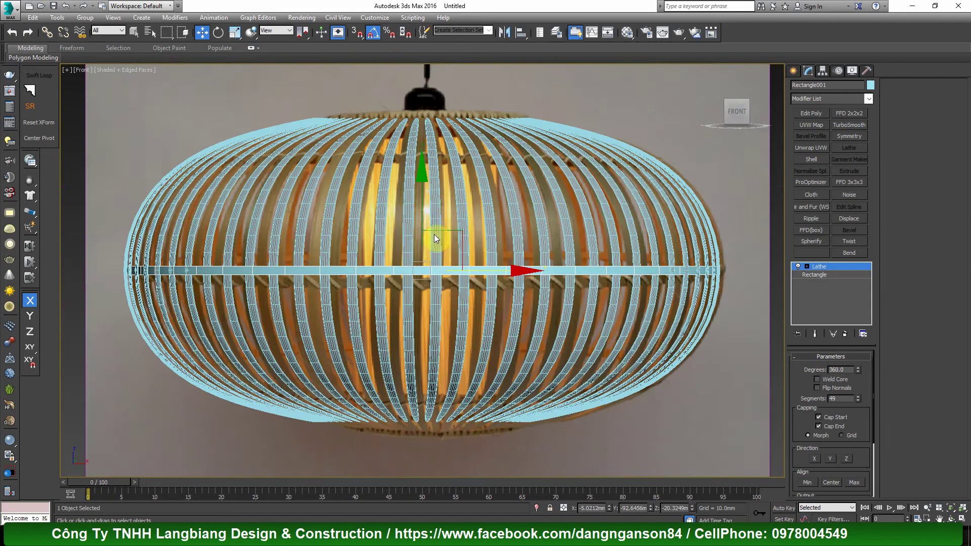
Step: Flip the ring band's normals and add an Edit Poly modifier above its Lathe
{"action": "key", "text": "t"}
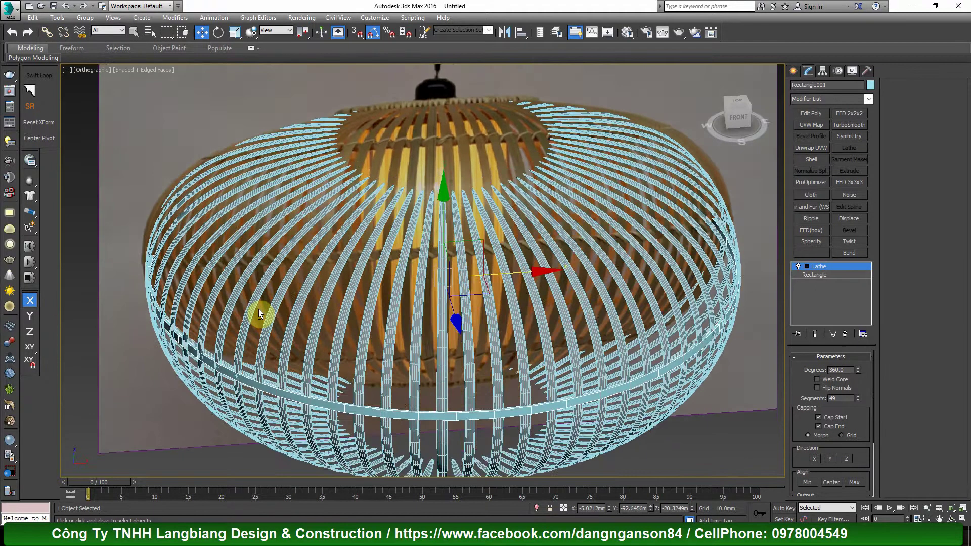
{"action": "left_click", "coordinate": [829, 389]}
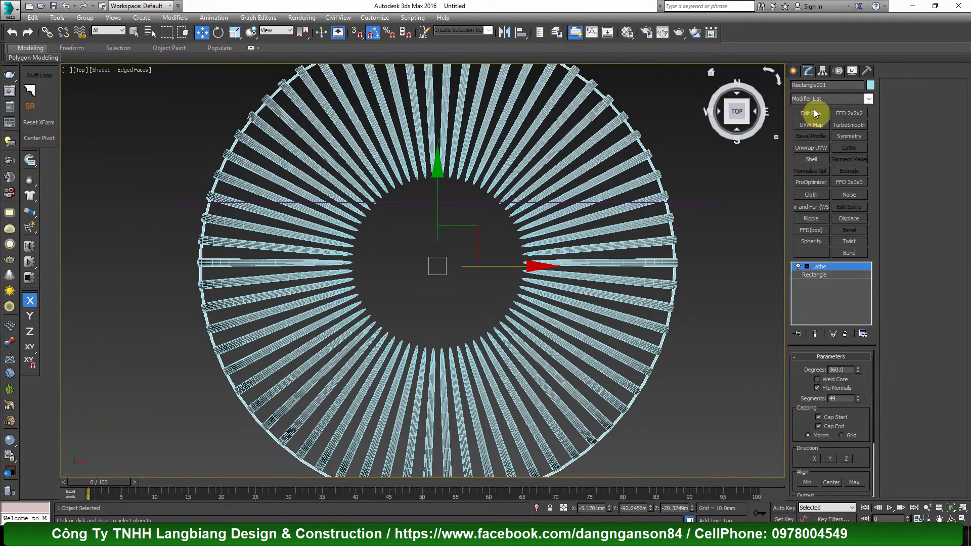
{"action": "left_click", "coordinate": [815, 113]}
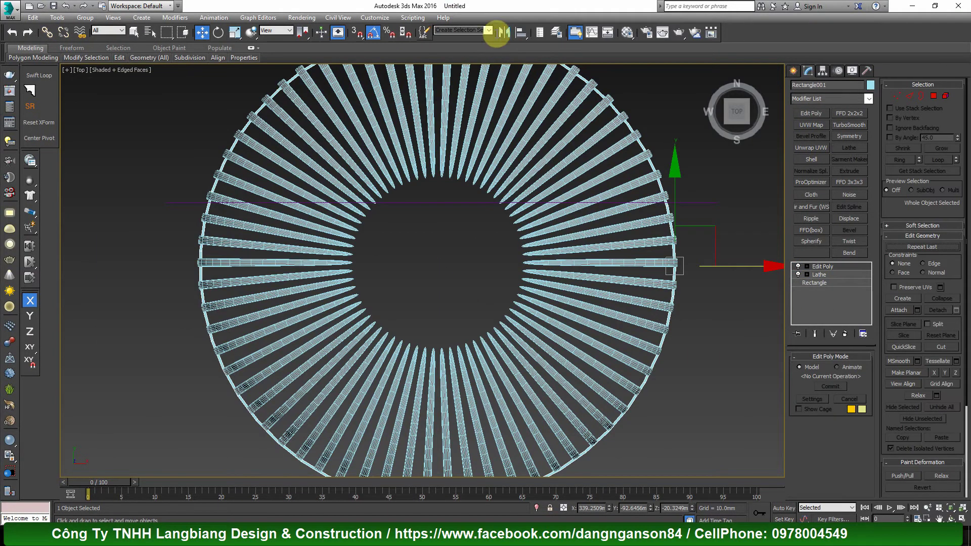
Step: Align the ring band center-to-center with the Line014 ribs and centre its pivot
{"action": "left_click", "coordinate": [500, 32]}
{"action": "left_click", "coordinate": [518, 120]}
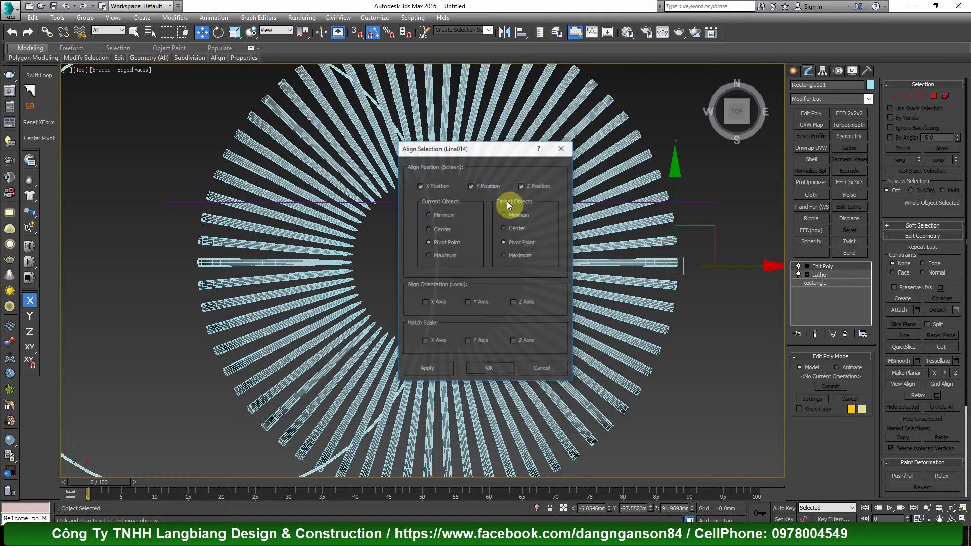
{"action": "left_click", "coordinate": [441, 229]}
{"action": "left_click", "coordinate": [517, 228]}
{"action": "left_click", "coordinate": [500, 368]}
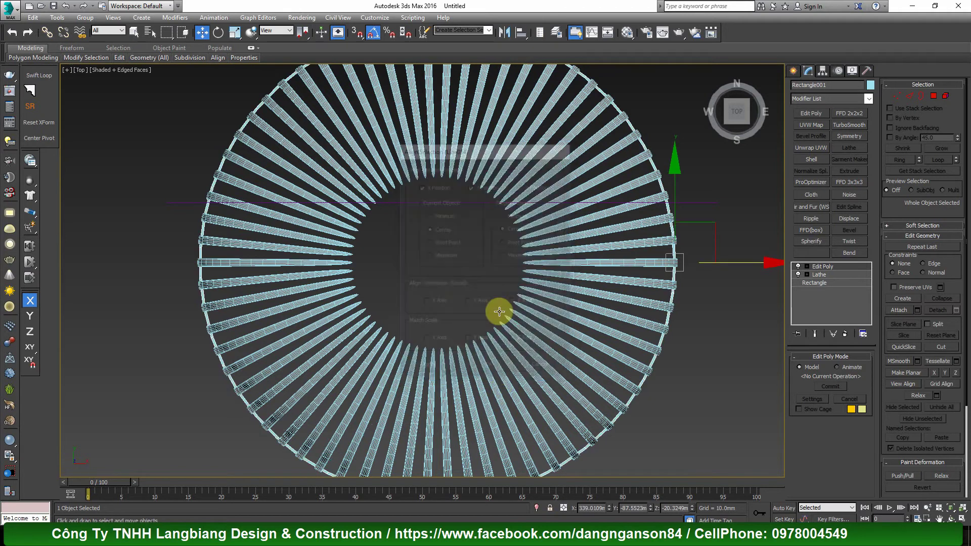
{"action": "scroll", "coordinate": [510, 273], "scroll_direction": "down", "scroll_amount": 2}
{"action": "left_click", "coordinate": [39, 138]}
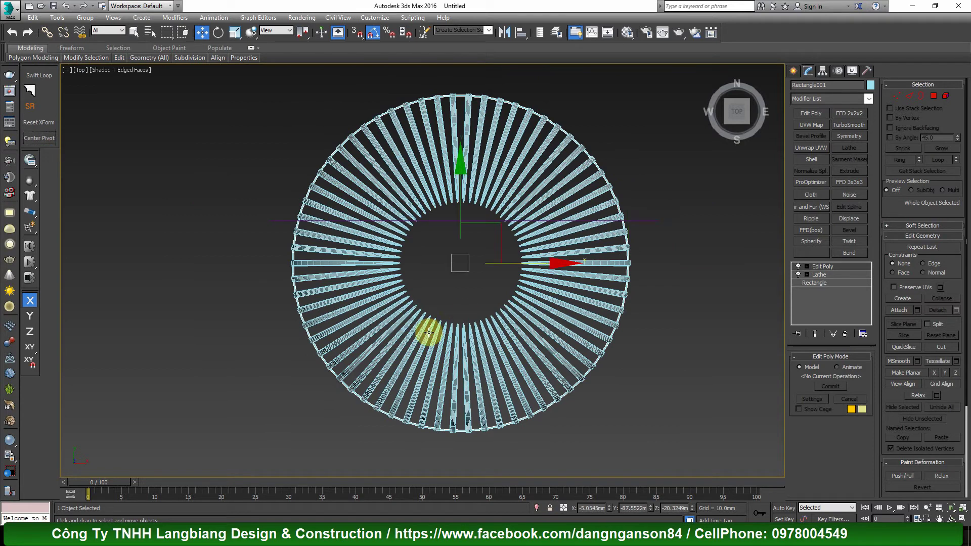
Step: Shift-drag a copy of the band up toward the top of the lamp in the Front view
{"action": "middle_click_drag", "start_coordinate": [427, 331], "coordinate": [448, 310], "text": "alt"}
{"action": "scroll", "coordinate": [449, 308], "scroll_direction": "up", "scroll_amount": 5}
{"action": "key", "text": "F4"}
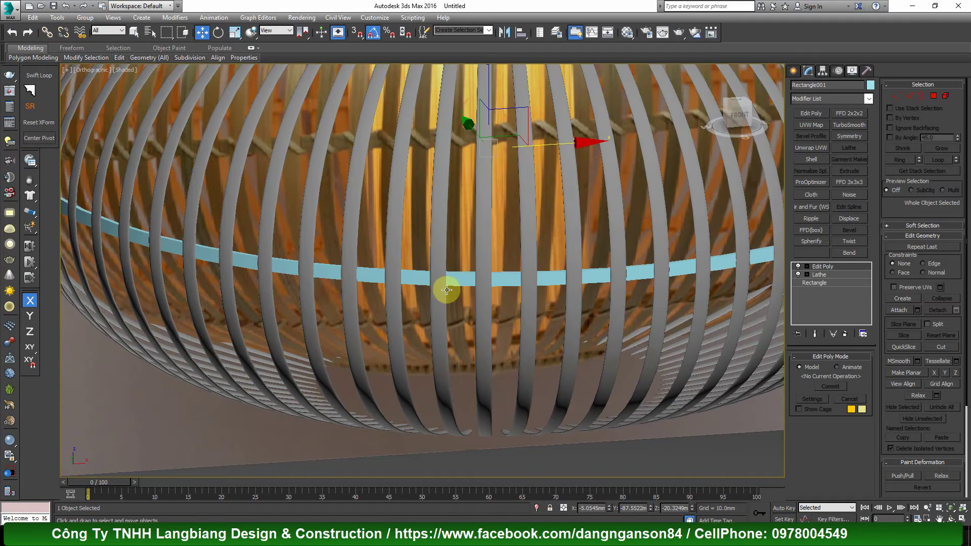
{"action": "scroll", "coordinate": [447, 288], "scroll_direction": "down", "scroll_amount": 5}
{"action": "key", "text": "f"}
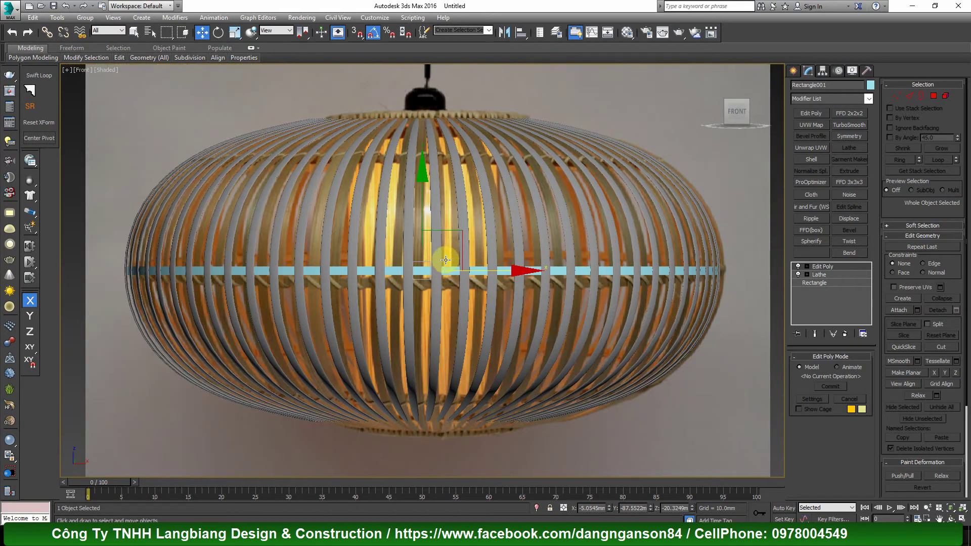
{"action": "key", "text": "F4"}
{"action": "scroll", "coordinate": [584, 249], "scroll_direction": "up", "scroll_amount": 1}
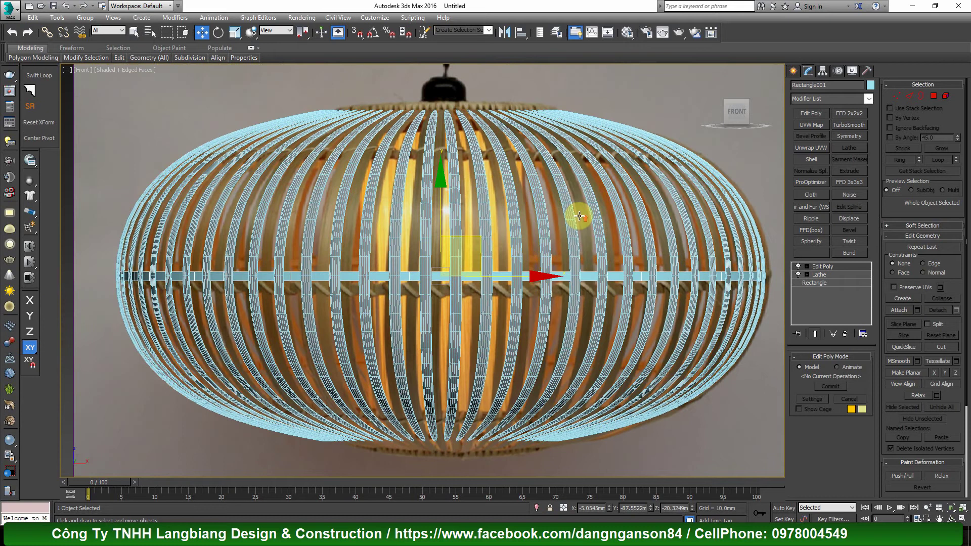
{"action": "scroll", "coordinate": [579, 216], "scroll_direction": "up", "scroll_amount": 2}
{"action": "left_click_drag", "start_coordinate": [382, 212], "coordinate": [386, 37], "text": "shift"}
Step: Confirm the Rectangle002 clone, strip it to a bare rectangle, and centre its pivot
{"action": "left_click", "coordinate": [508, 322]}
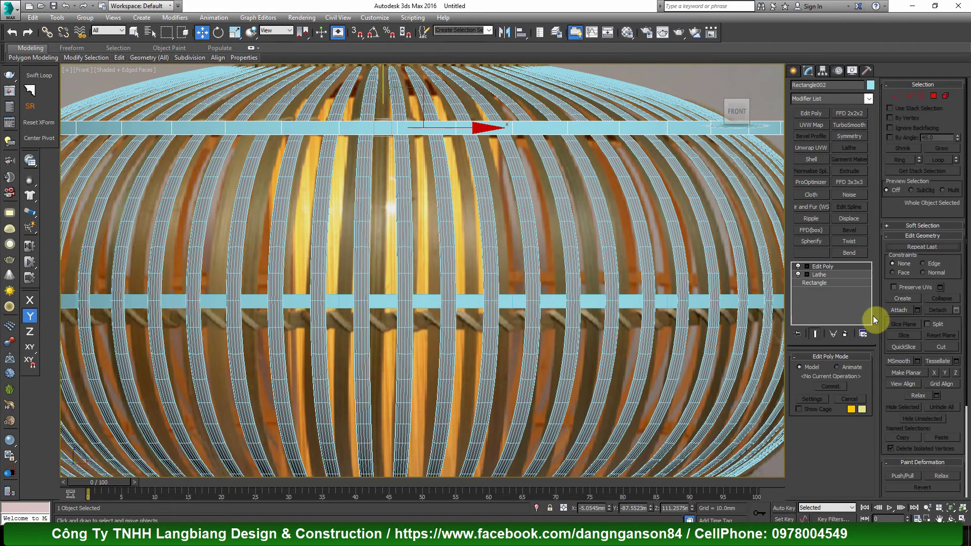
{"action": "left_click", "coordinate": [849, 333]}
{"action": "scroll", "coordinate": [703, 175], "scroll_direction": "up", "scroll_amount": 5}
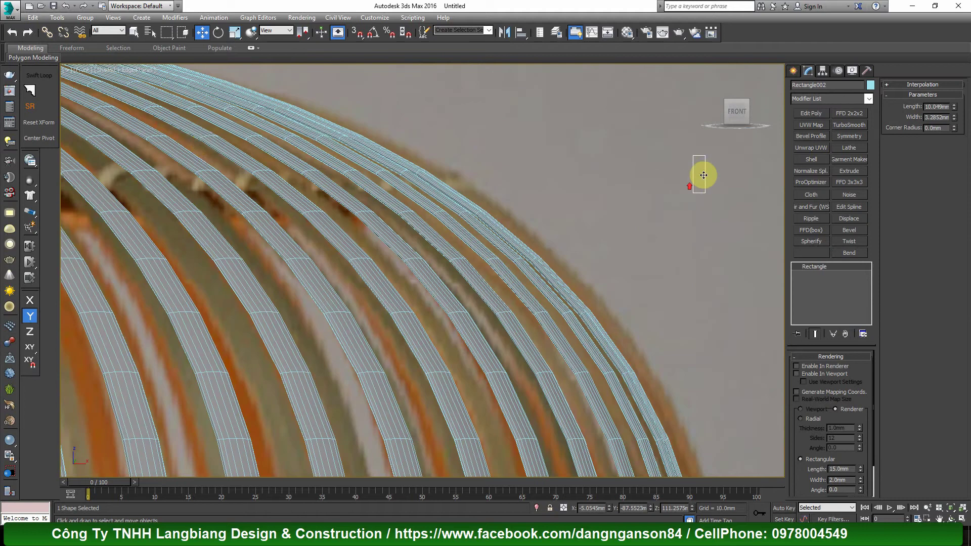
{"action": "left_click", "coordinate": [39, 138]}
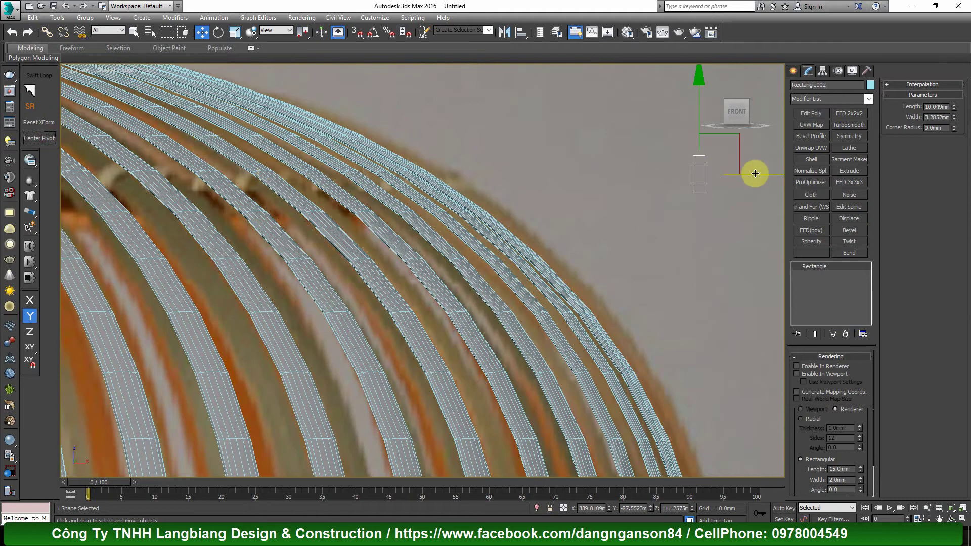
Step: Move the rectangle beside the ribs and tilt it about Z to match their slope
{"action": "left_click_drag", "start_coordinate": [755, 173], "coordinate": [369, 162]}
{"action": "scroll", "coordinate": [369, 163], "scroll_direction": "up", "scroll_amount": 3}
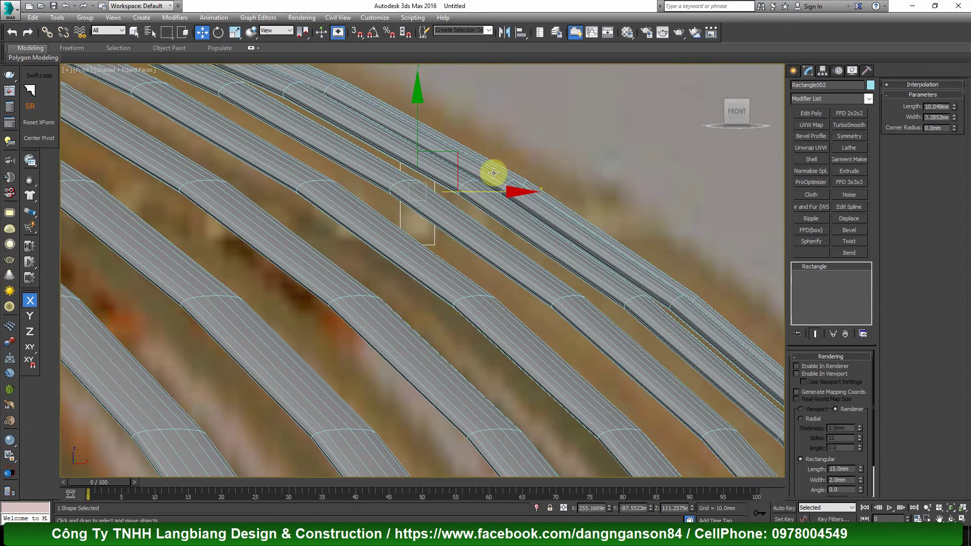
{"action": "key", "text": "e"}
{"action": "left_click_drag", "start_coordinate": [505, 167], "coordinate": [496, 106]}
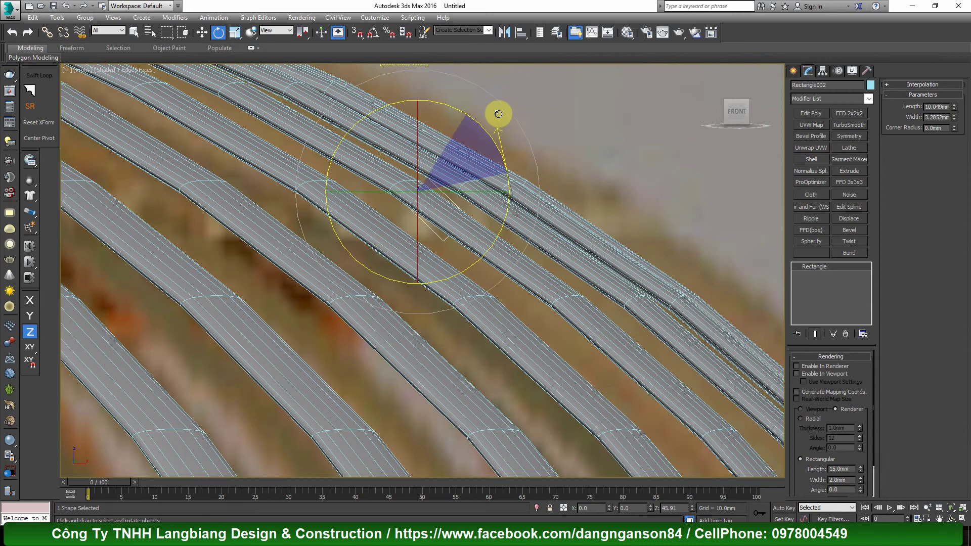
{"action": "scroll", "coordinate": [494, 167], "scroll_direction": "up", "scroll_amount": 2}
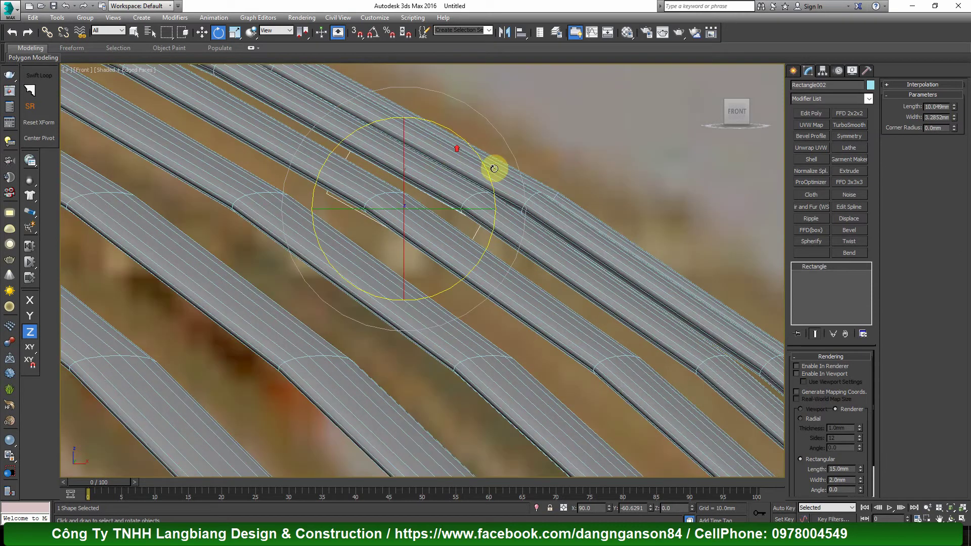
{"action": "key", "text": "F3"}
{"action": "key", "text": "w"}
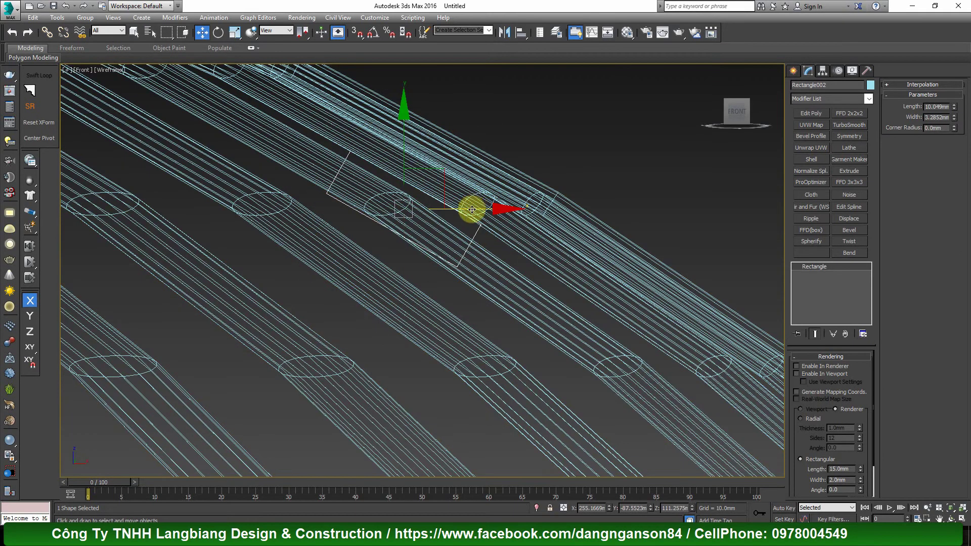
{"action": "left_click_drag", "start_coordinate": [471, 209], "coordinate": [563, 203]}
{"action": "key", "text": "F3"}
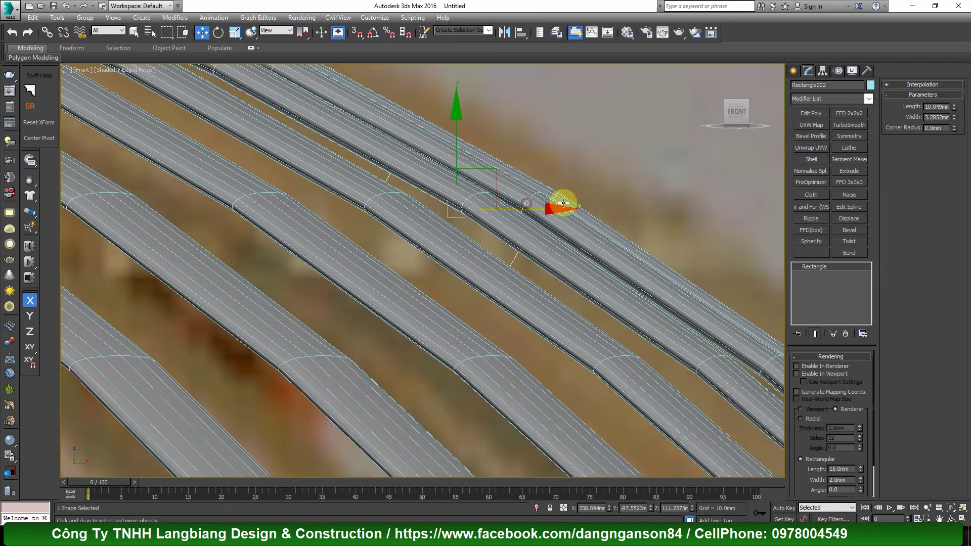
{"action": "left_click", "coordinate": [866, 70]}
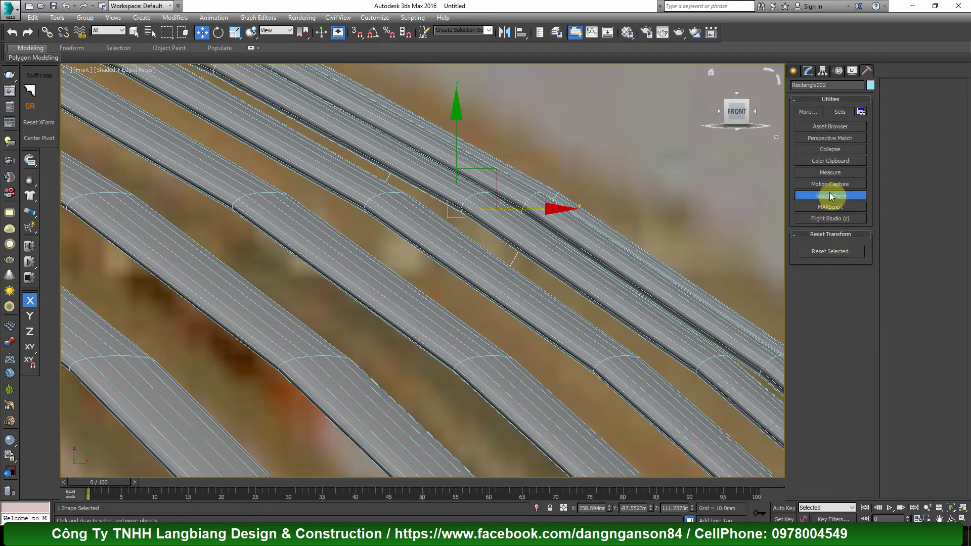
Step: Reset Rectangle002's XForm and convert the tilted profile to an Editable Spline
{"action": "left_click", "coordinate": [829, 251]}
{"action": "left_click", "coordinate": [808, 70]}
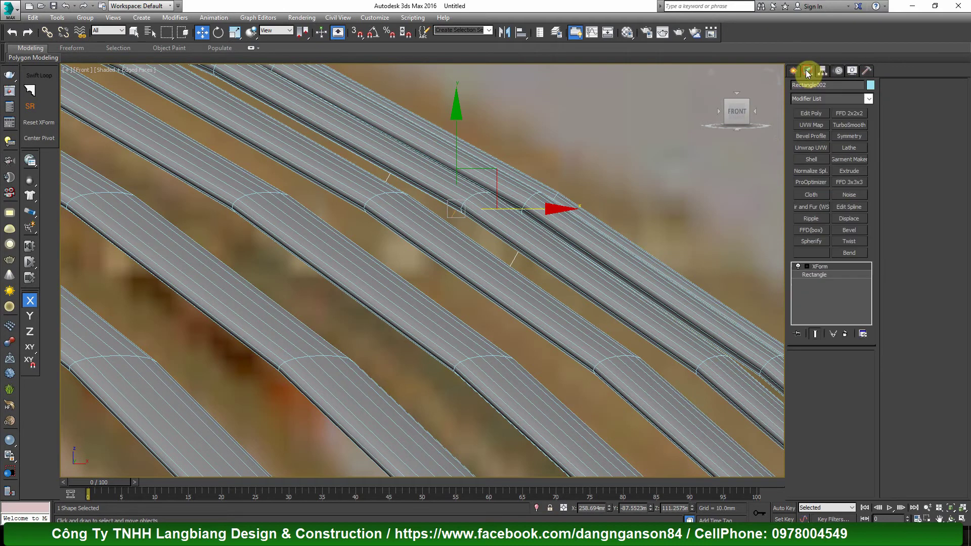
{"action": "right_click", "coordinate": [434, 186]}
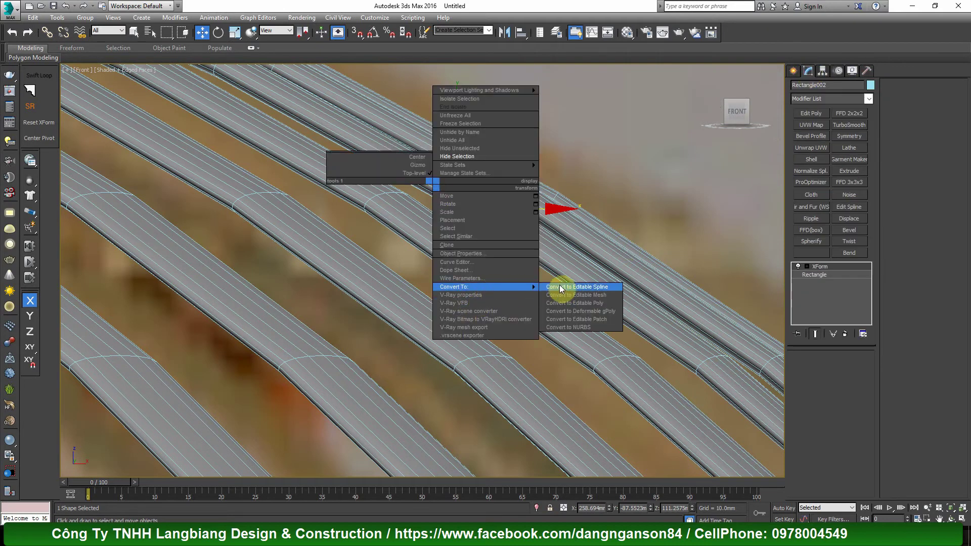
{"action": "left_click", "coordinate": [559, 284]}
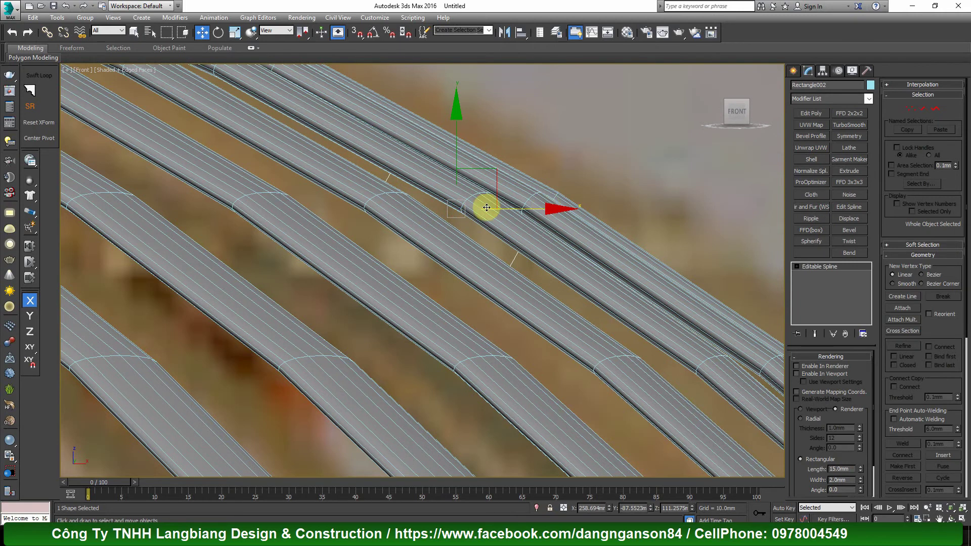
{"action": "scroll", "coordinate": [559, 223], "scroll_direction": "down", "scroll_amount": 3}
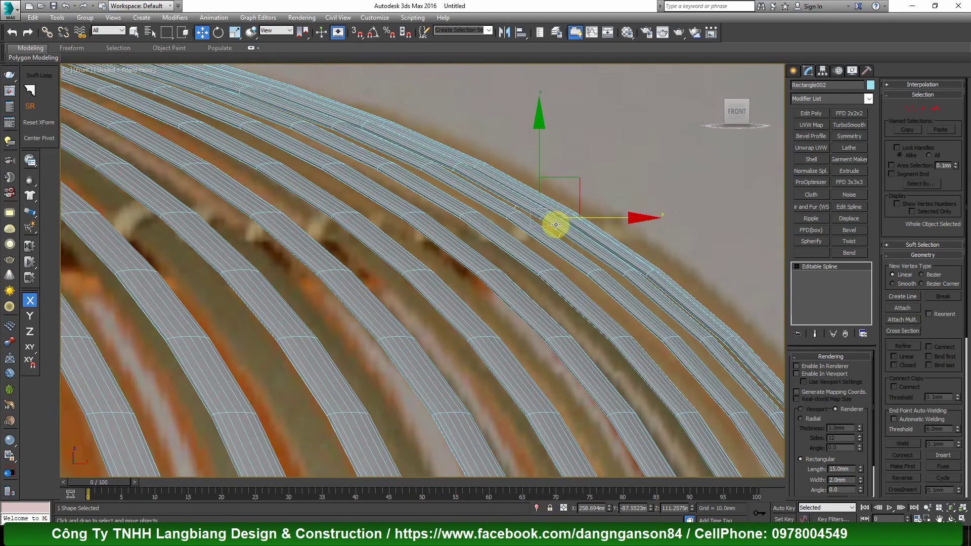
{"action": "scroll", "coordinate": [556, 225], "scroll_direction": "up", "scroll_amount": 2}
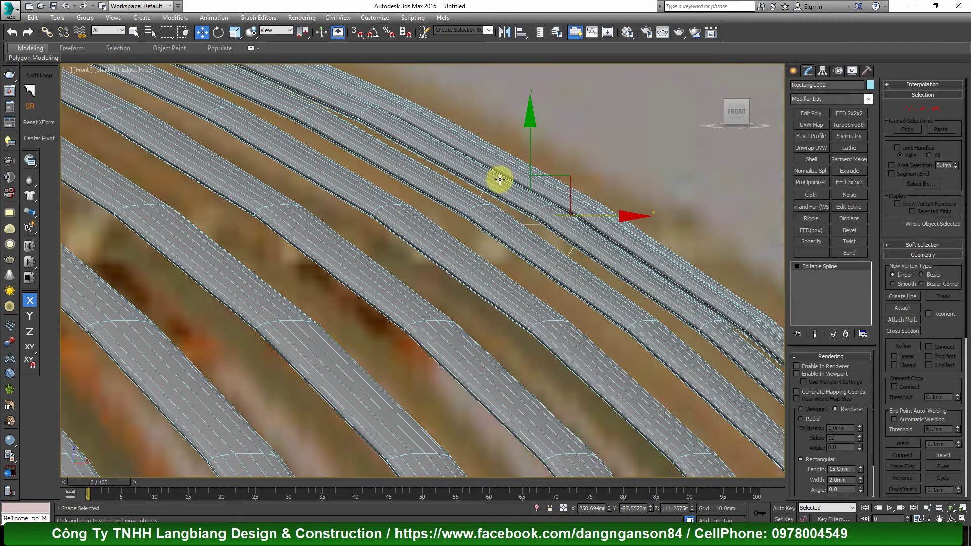
{"action": "scroll", "coordinate": [500, 181], "scroll_direction": "down", "scroll_amount": 2}
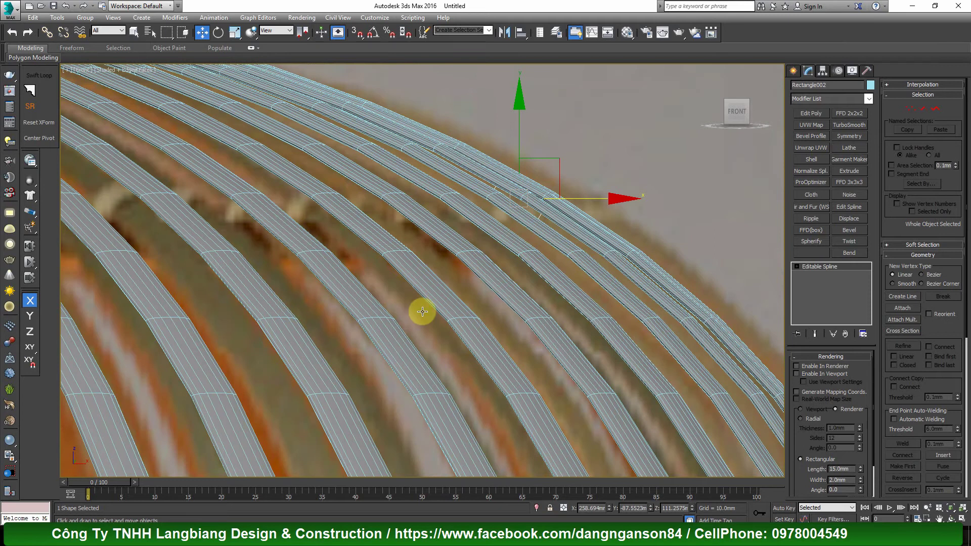
Step: Lathe Rectangle002 around the Z axis, with the axis moved to the lamp's centre
{"action": "left_click", "coordinate": [852, 148]}
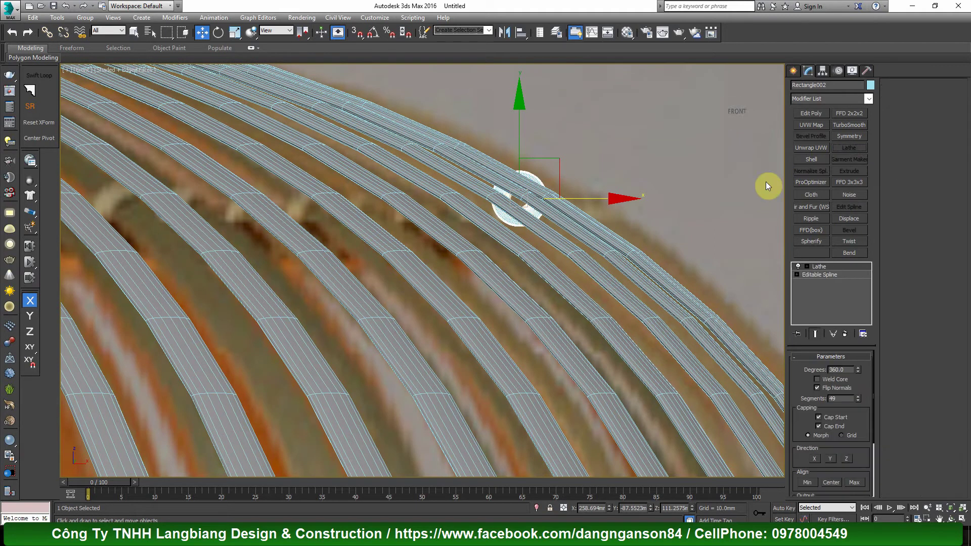
{"action": "left_click_drag", "start_coordinate": [694, 194], "coordinate": [563, 204]}
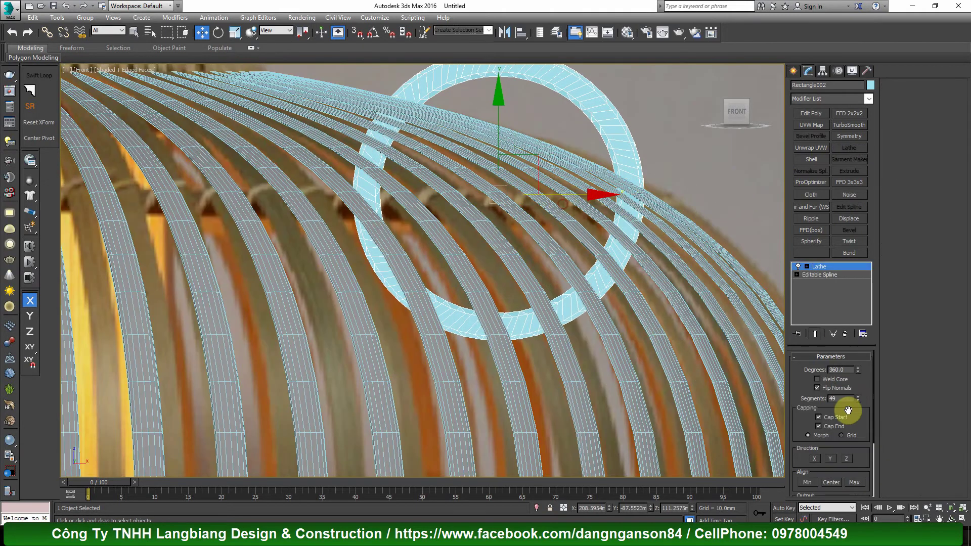
{"action": "left_click", "coordinate": [829, 458]}
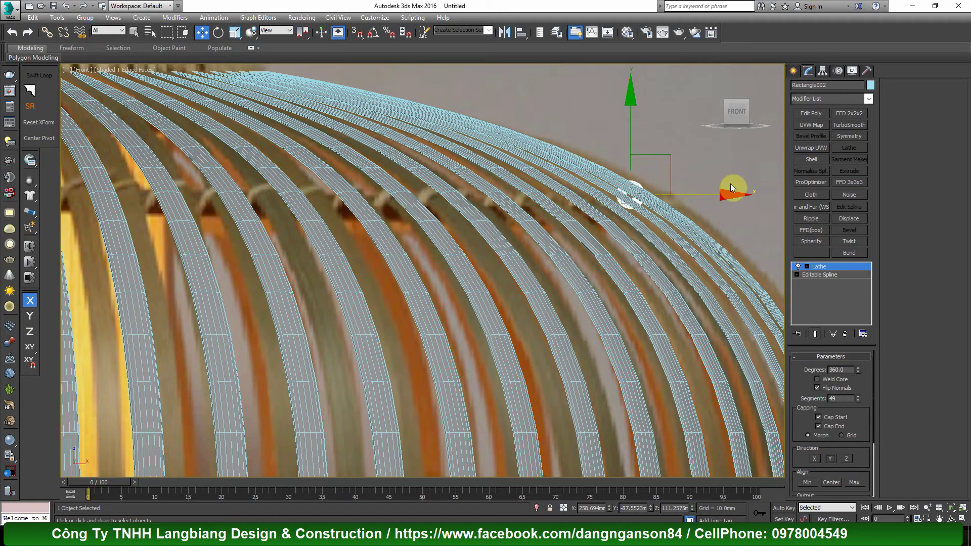
{"action": "left_click_drag", "start_coordinate": [724, 193], "coordinate": [526, 222]}
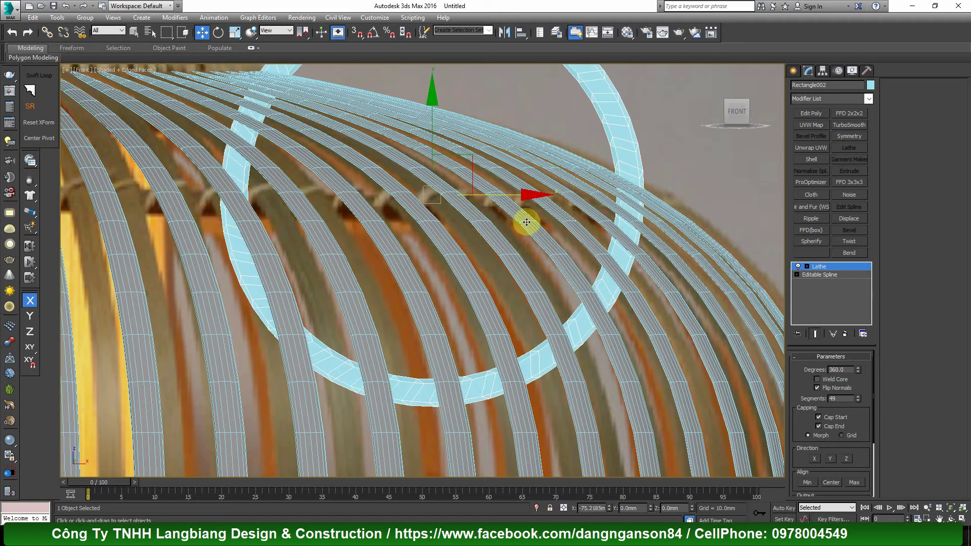
{"action": "left_click", "coordinate": [847, 458]}
{"action": "left_click_drag", "start_coordinate": [721, 207], "coordinate": [527, 202]}
{"action": "scroll", "coordinate": [455, 216], "scroll_direction": "down", "scroll_amount": 4}
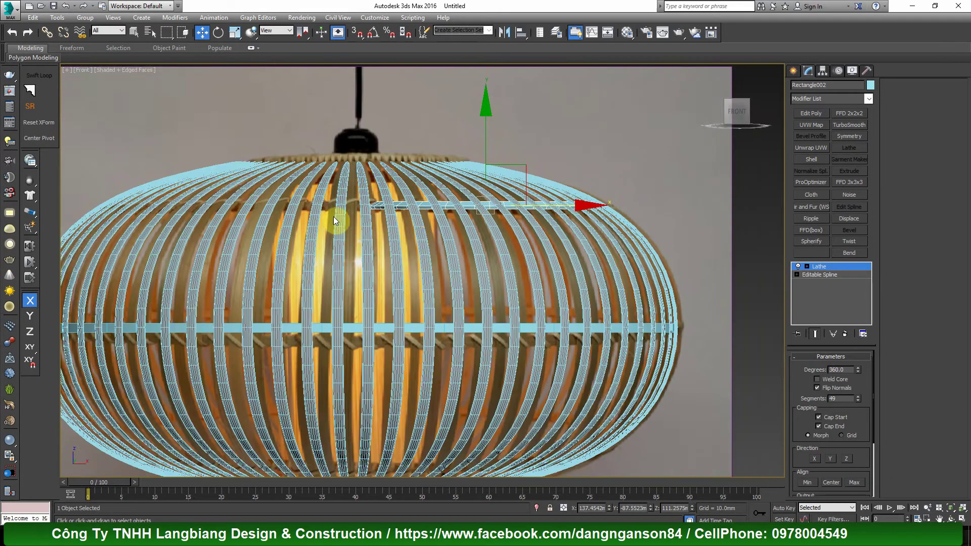
{"action": "scroll", "coordinate": [354, 222], "scroll_direction": "up", "scroll_amount": 2}
{"action": "left_click_drag", "start_coordinate": [604, 217], "coordinate": [480, 216]}
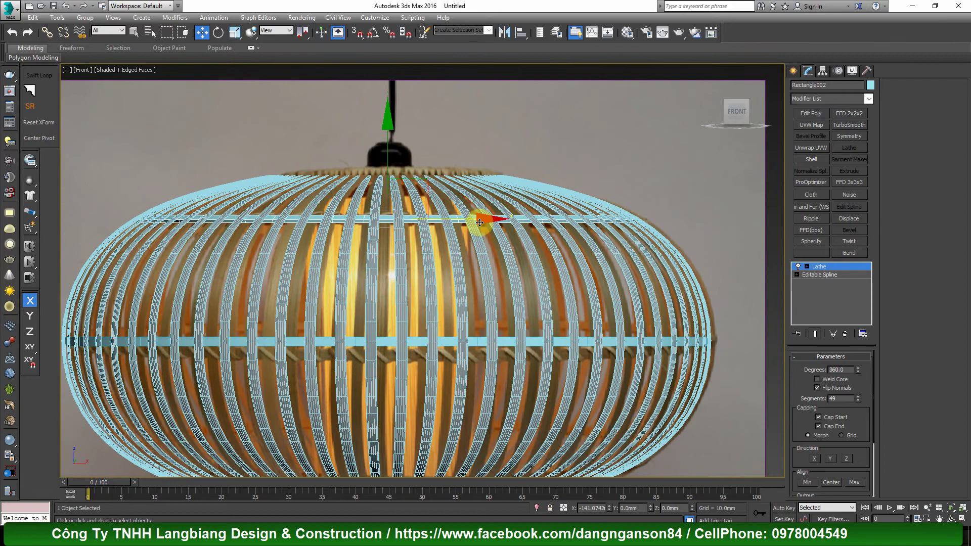
Step: Orbit and zoom in the Front view to check the new band across the upper ribs
{"action": "mouse_move", "coordinate": [478, 222]}
{"action": "middle_mouse_down", "text": "alt"}
{"action": "mouse_move", "coordinate": [364, 286]}
{"action": "mouse_move", "coordinate": [347, 259]}
{"action": "mouse_move", "coordinate": [363, 247]}
{"action": "mouse_move", "coordinate": [434, 288]}
{"action": "mouse_move", "coordinate": [462, 288]}
{"action": "middle_mouse_up", "text": "alt"}
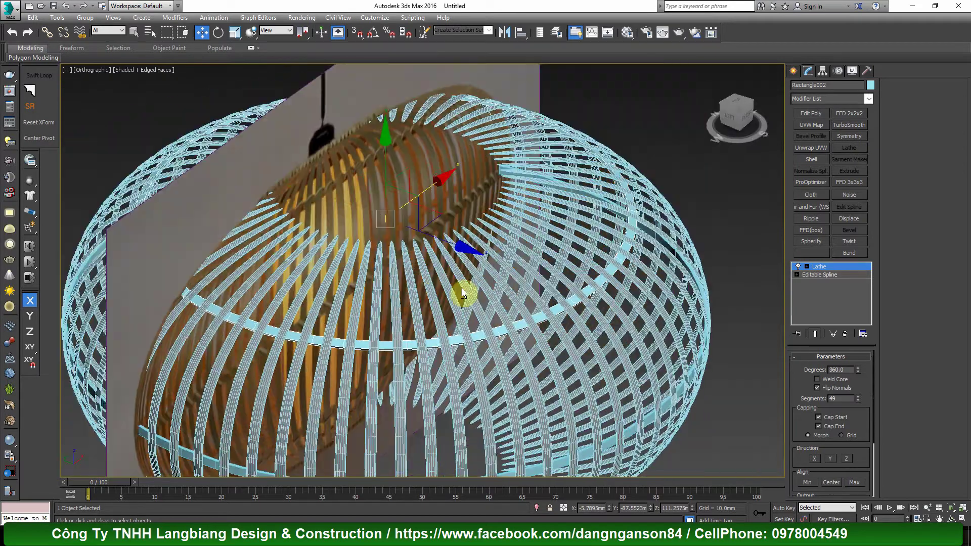
{"action": "scroll", "coordinate": [620, 225], "scroll_direction": "up", "scroll_amount": 5}
{"action": "scroll", "coordinate": [716, 275], "scroll_direction": "up", "scroll_amount": 2}
{"action": "key", "text": "f"}
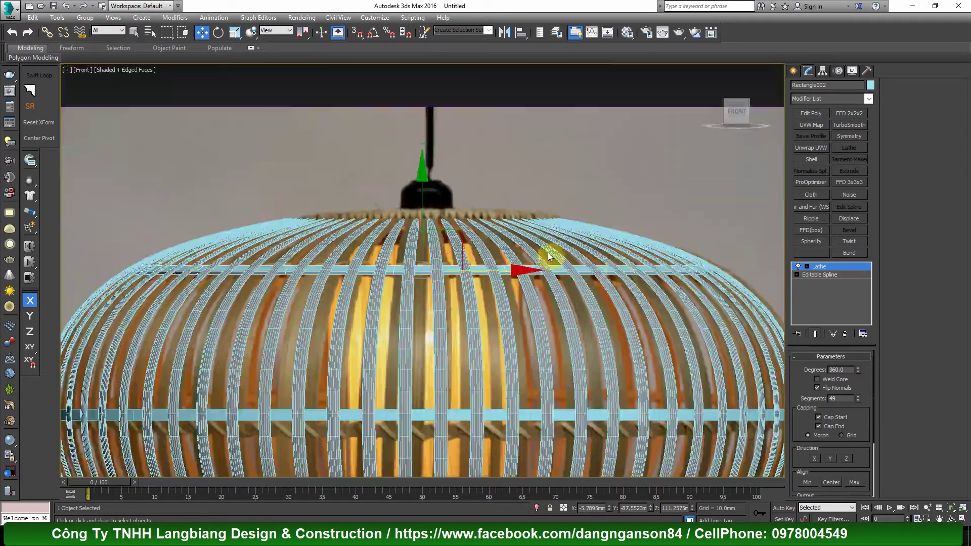
{"action": "scroll", "coordinate": [279, 281], "scroll_direction": "up", "scroll_amount": 3}
{"action": "scroll", "coordinate": [282, 278], "scroll_direction": "up", "scroll_amount": 3}
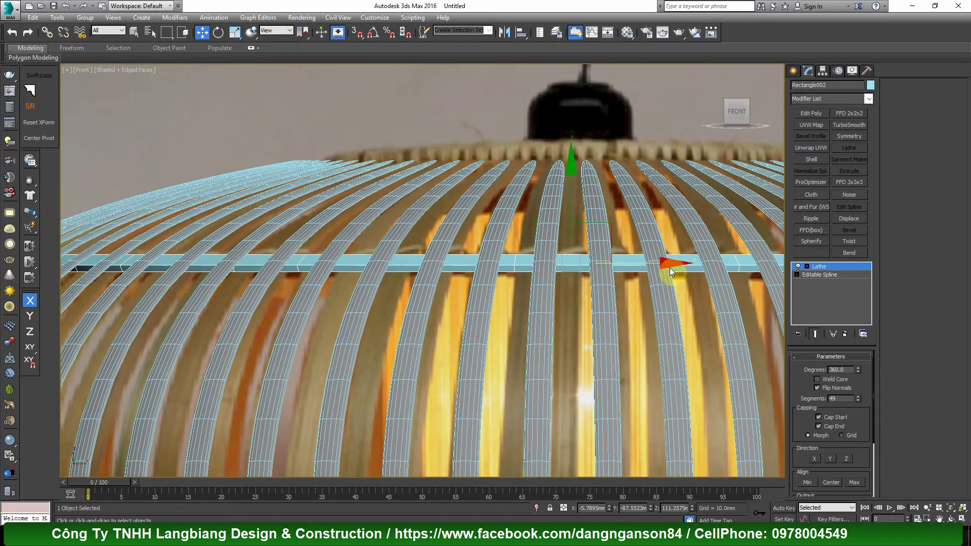
{"action": "scroll", "coordinate": [664, 262], "scroll_direction": "down", "scroll_amount": 3}
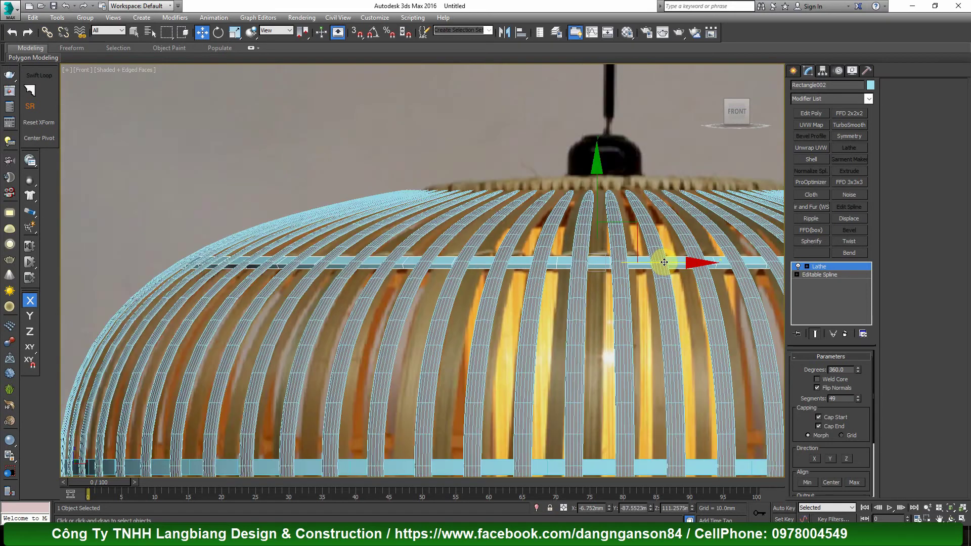
{"action": "scroll", "coordinate": [665, 261], "scroll_direction": "down", "scroll_amount": 2}
{"action": "scroll", "coordinate": [495, 271], "scroll_direction": "up", "scroll_amount": 3}
{"action": "scroll", "coordinate": [258, 276], "scroll_direction": "up", "scroll_amount": 2}
{"action": "scroll", "coordinate": [143, 262], "scroll_direction": "up", "scroll_amount": 2}
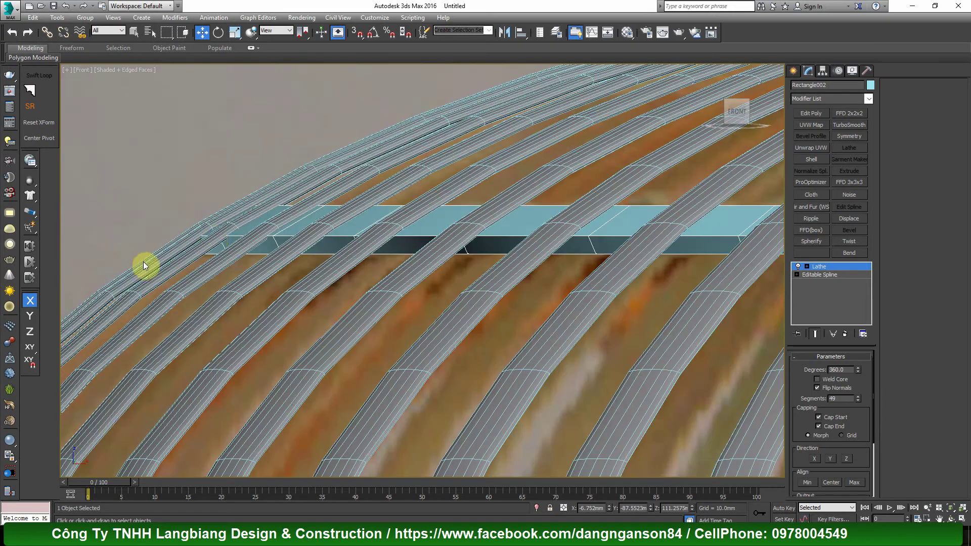
{"action": "scroll", "coordinate": [211, 235], "scroll_direction": "down", "scroll_amount": 5}
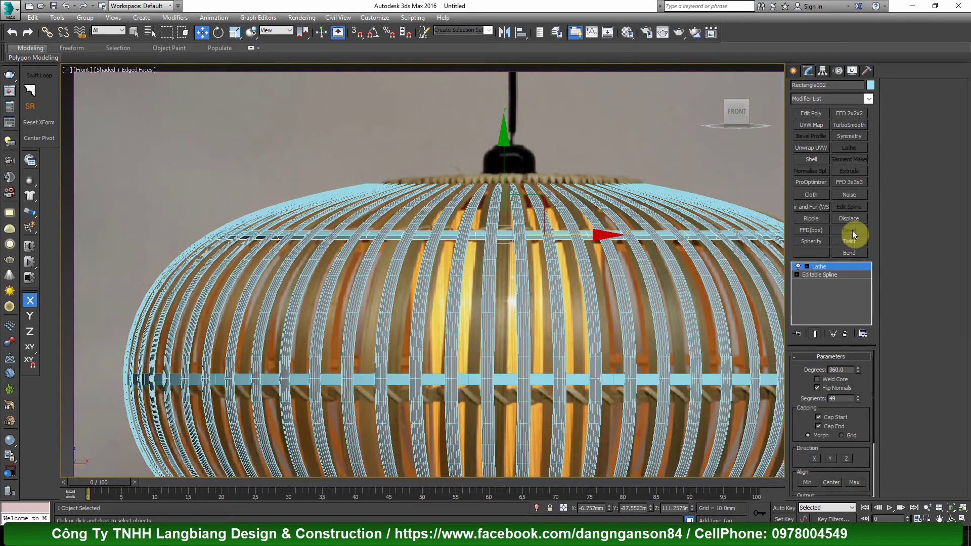
Step: Add an Edit Poly modifier to the Rectangle002 ring band
{"action": "left_click", "coordinate": [816, 113]}
{"action": "scroll", "coordinate": [401, 271], "scroll_direction": "down", "scroll_amount": 3}
{"action": "middle_click_drag", "start_coordinate": [401, 271], "coordinate": [505, 314], "text": "alt"}
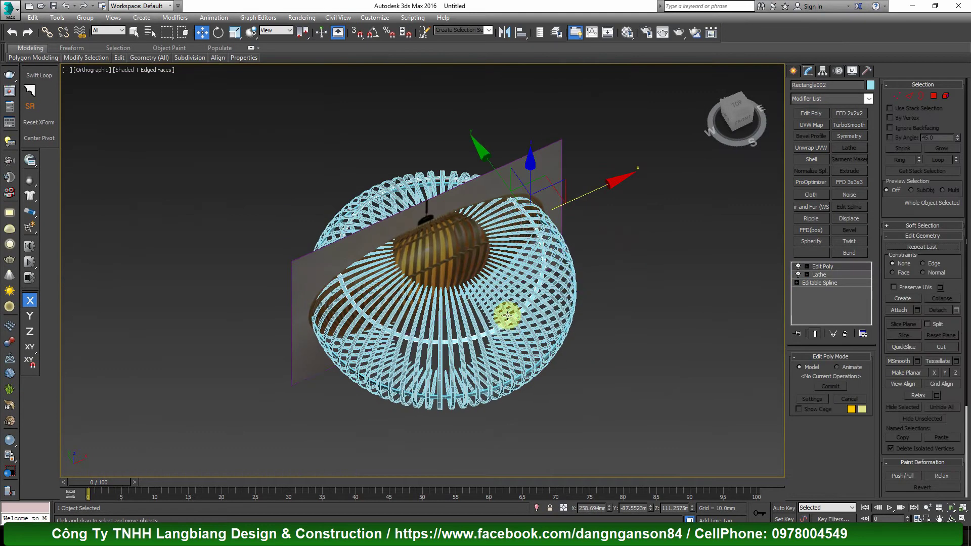
{"action": "scroll", "coordinate": [494, 271], "scroll_direction": "up", "scroll_amount": 4}
Step: Centre the band on Line014 in X and Y, then return to the fitted Front view
{"action": "left_click", "coordinate": [526, 26]}
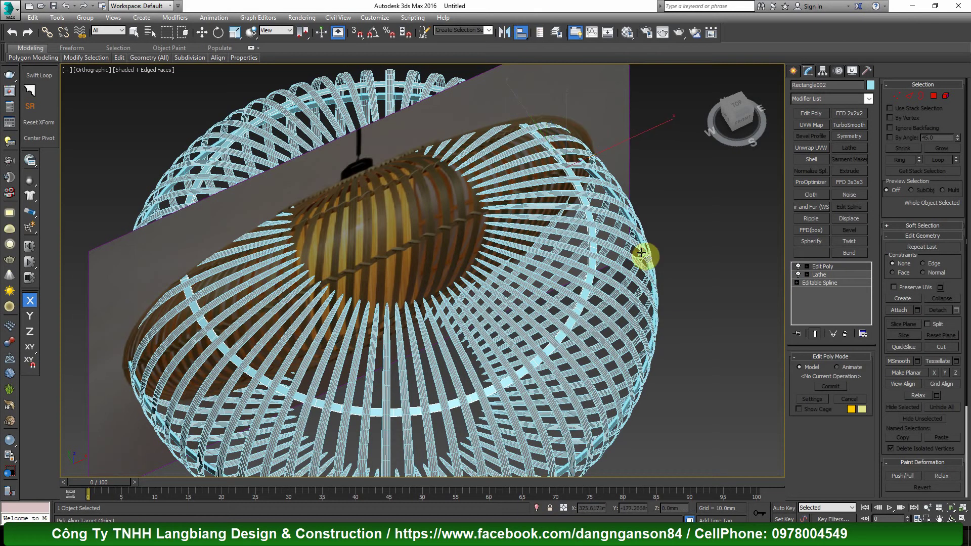
{"action": "left_click", "coordinate": [620, 233]}
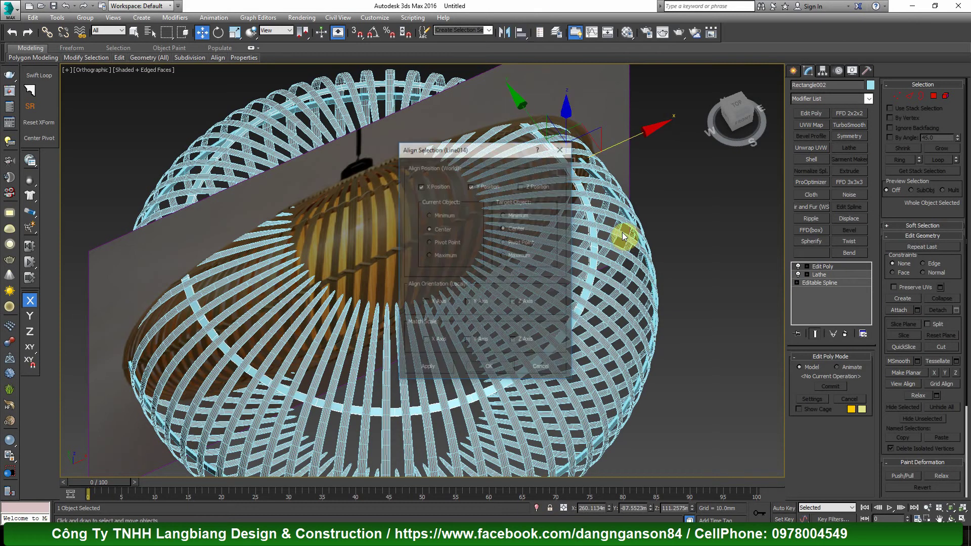
{"action": "left_click", "coordinate": [493, 372]}
{"action": "scroll", "coordinate": [492, 357], "scroll_direction": "up", "scroll_amount": 3}
{"action": "mouse_move", "coordinate": [492, 357]}
{"action": "middle_mouse_down", "text": "alt"}
{"action": "mouse_move", "coordinate": [338, 275]}
{"action": "mouse_move", "coordinate": [340, 256]}
{"action": "mouse_move", "coordinate": [341, 271]}
{"action": "mouse_move", "coordinate": [389, 268]}
{"action": "middle_mouse_up", "text": "alt"}
{"action": "key", "text": "f"}
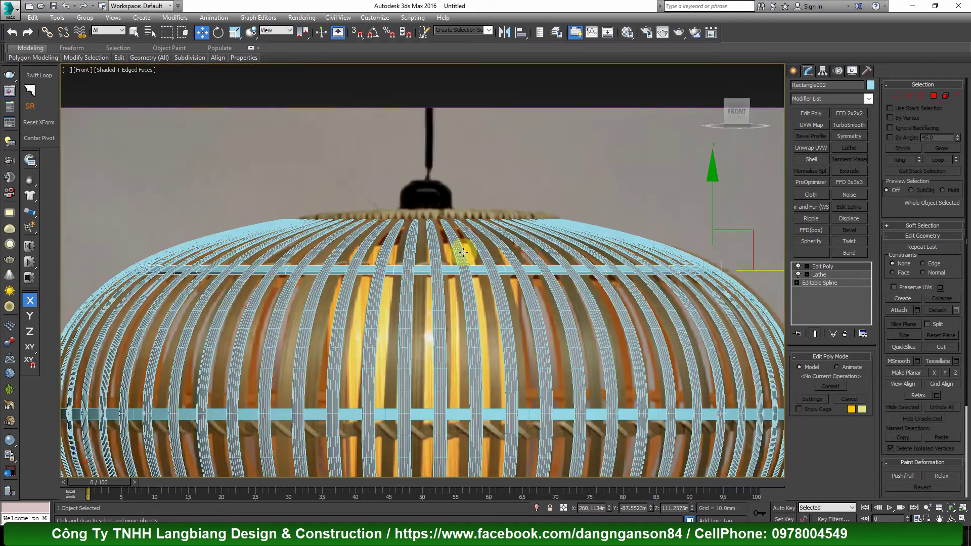
{"action": "key", "text": "z"}
{"action": "scroll", "coordinate": [483, 380], "scroll_direction": "up", "scroll_amount": 2}
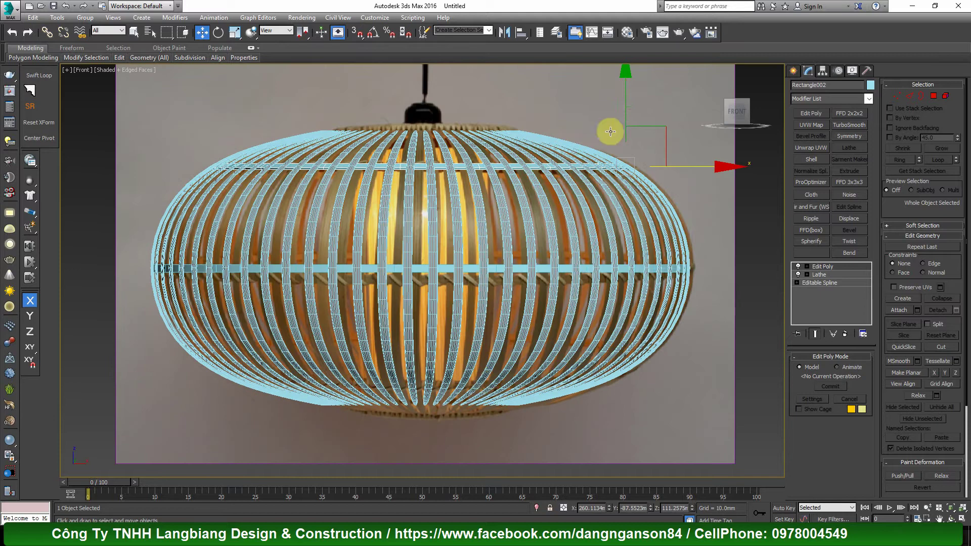
{"action": "left_click_drag", "start_coordinate": [624, 124], "coordinate": [626, 282], "text": "shift"}
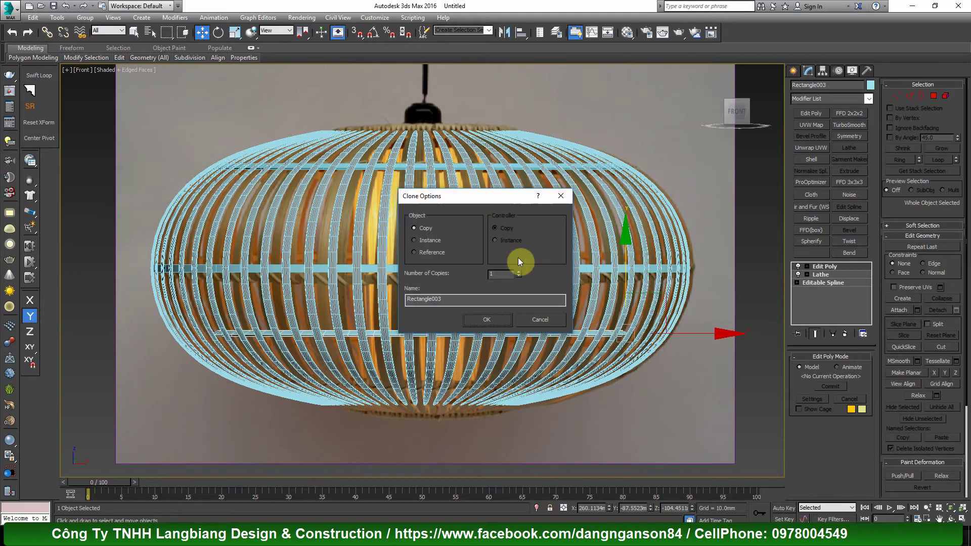
{"action": "left_click", "coordinate": [551, 324]}
{"action": "scroll", "coordinate": [461, 153], "scroll_direction": "up", "scroll_amount": 5}
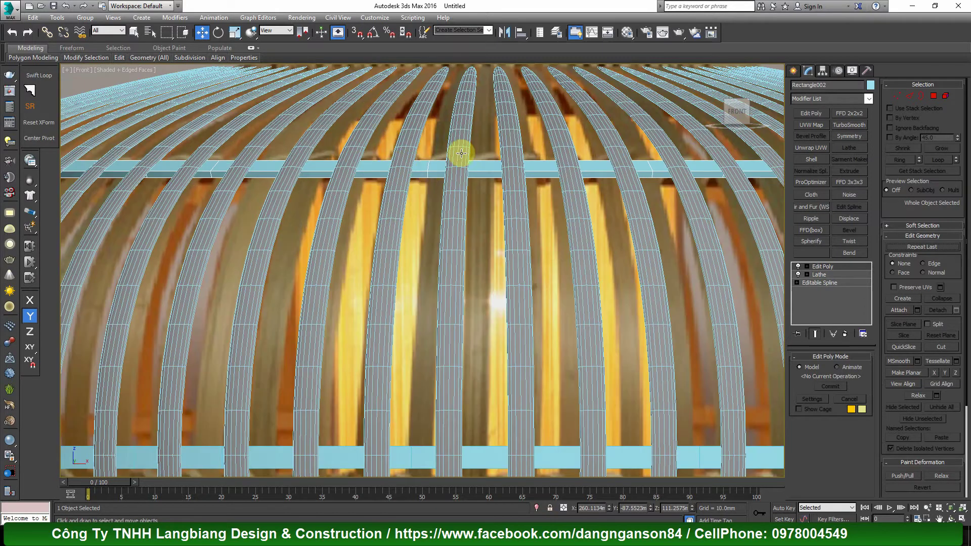
{"action": "scroll", "coordinate": [405, 176], "scroll_direction": "up", "scroll_amount": 2}
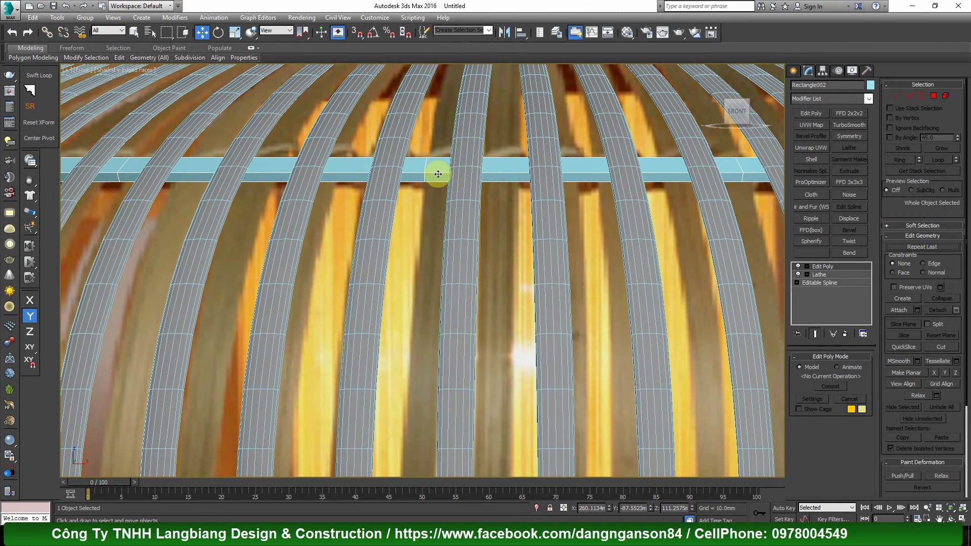
{"action": "key", "text": "z"}
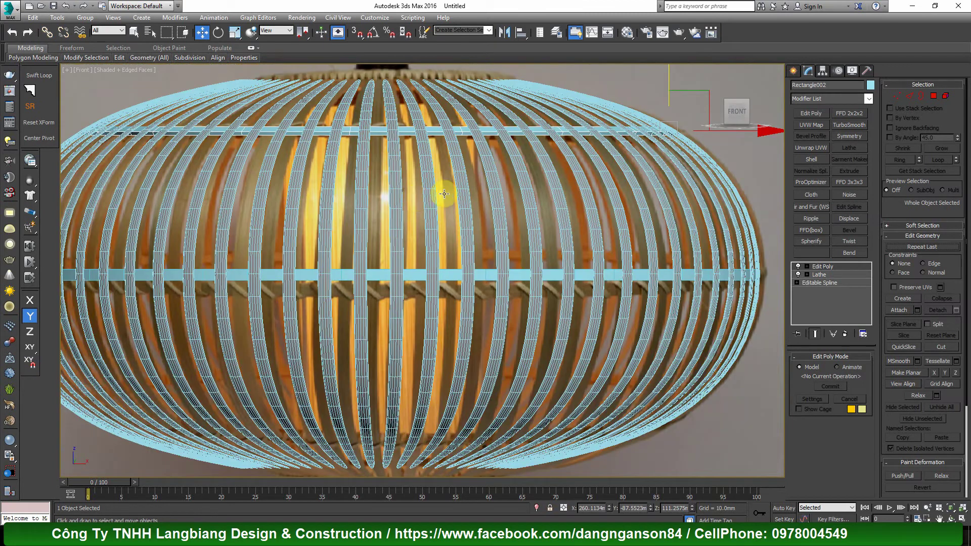
{"action": "scroll", "coordinate": [444, 193], "scroll_direction": "down", "scroll_amount": 5}
{"action": "scroll", "coordinate": [434, 190], "scroll_direction": "up", "scroll_amount": 5}
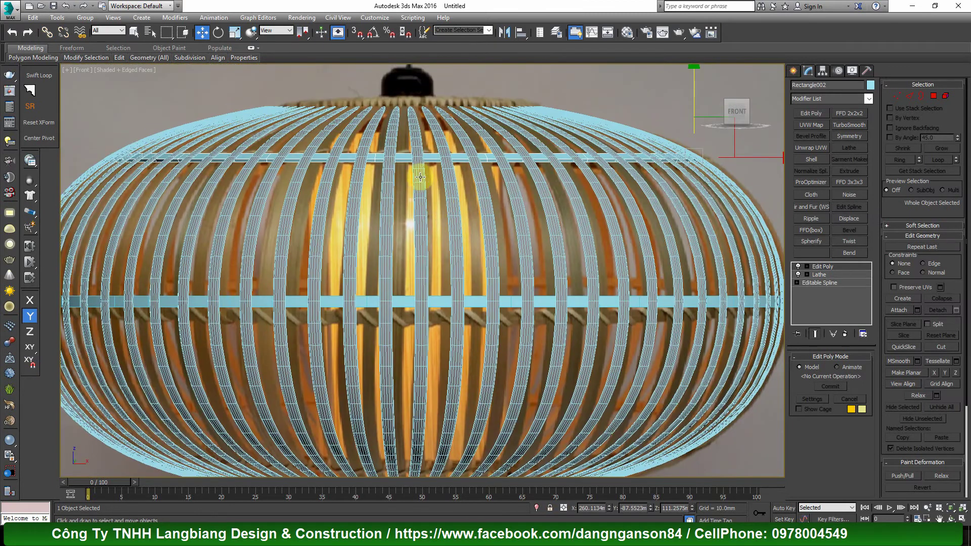
{"action": "scroll", "coordinate": [407, 300], "scroll_direction": "up", "scroll_amount": 3}
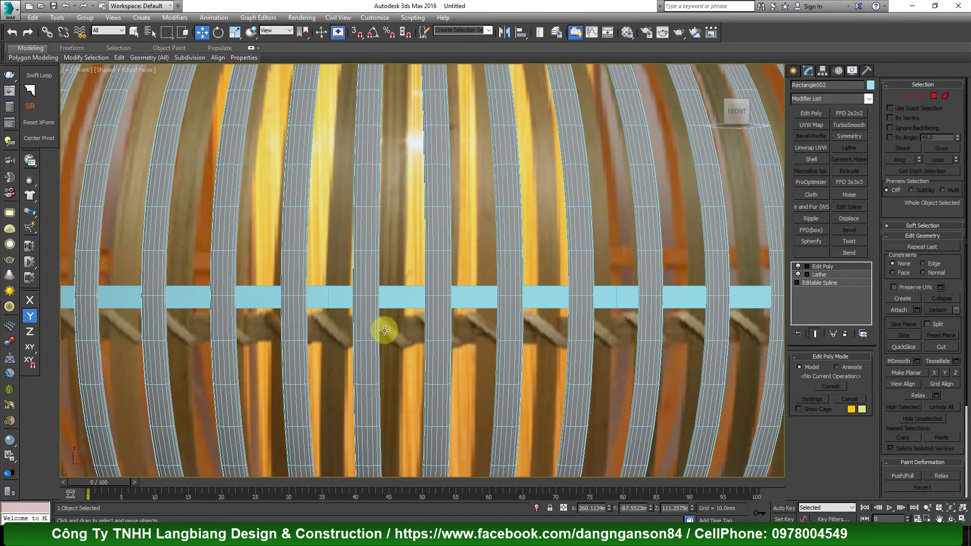
{"action": "scroll", "coordinate": [384, 330], "scroll_direction": "up", "scroll_amount": 2}
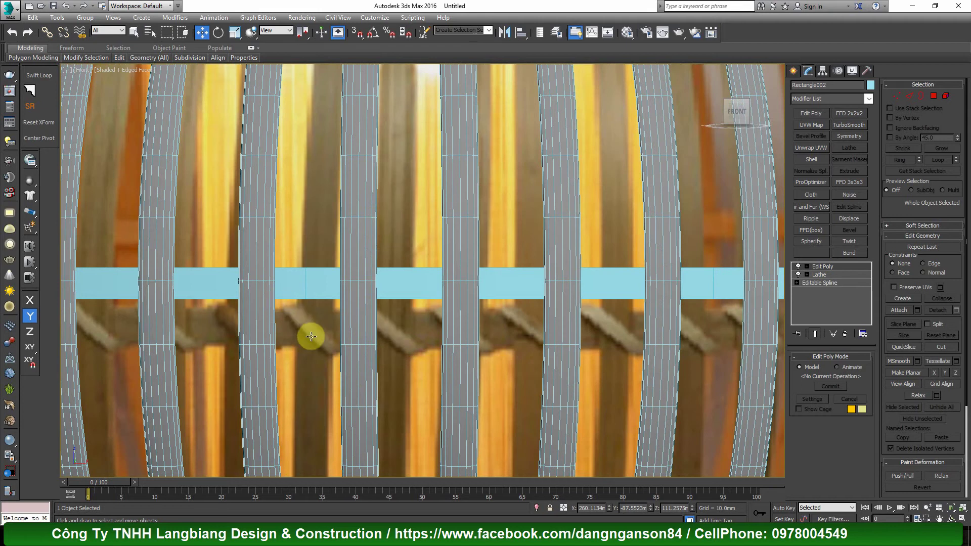
{"action": "left_click", "coordinate": [411, 348]}
{"action": "scroll", "coordinate": [412, 344], "scroll_direction": "down", "scroll_amount": 3}
Step: Pick Plane from the quad menu, pan the view, then exit plane creation
{"action": "scroll", "coordinate": [434, 296], "scroll_direction": "up", "scroll_amount": 4}
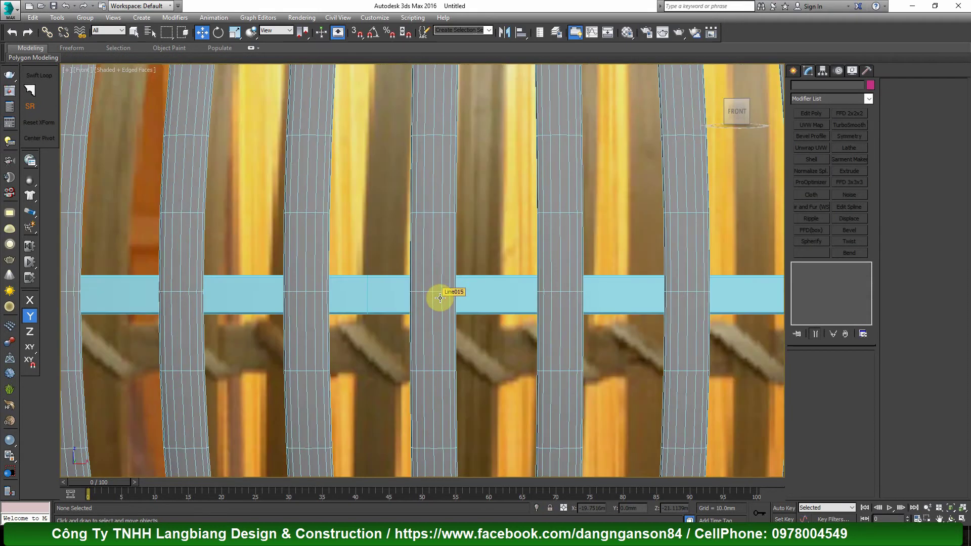
{"action": "scroll", "coordinate": [440, 297], "scroll_direction": "up", "scroll_amount": 2}
{"action": "right_click", "coordinate": [494, 281], "text": "ctrl"}
{"action": "left_click", "coordinate": [513, 252]}
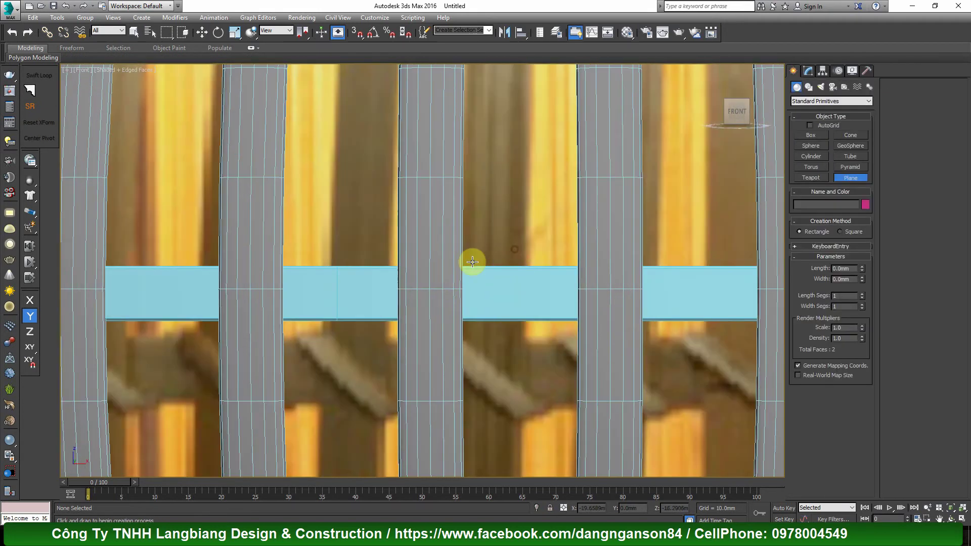
{"action": "middle_click_drag", "start_coordinate": [397, 281], "coordinate": [411, 243]}
{"action": "right_click", "coordinate": [491, 246]}
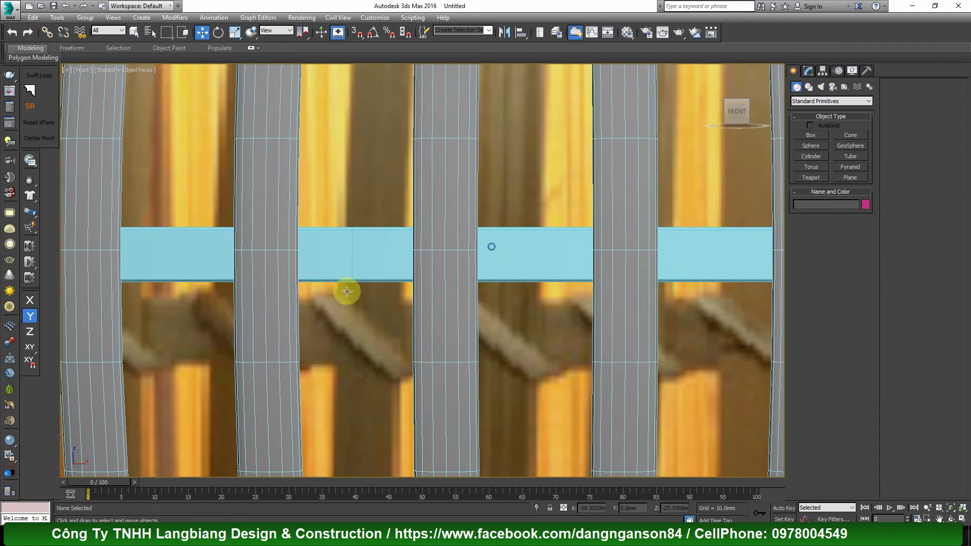
{"action": "scroll", "coordinate": [379, 254], "scroll_direction": "down", "scroll_amount": 2}
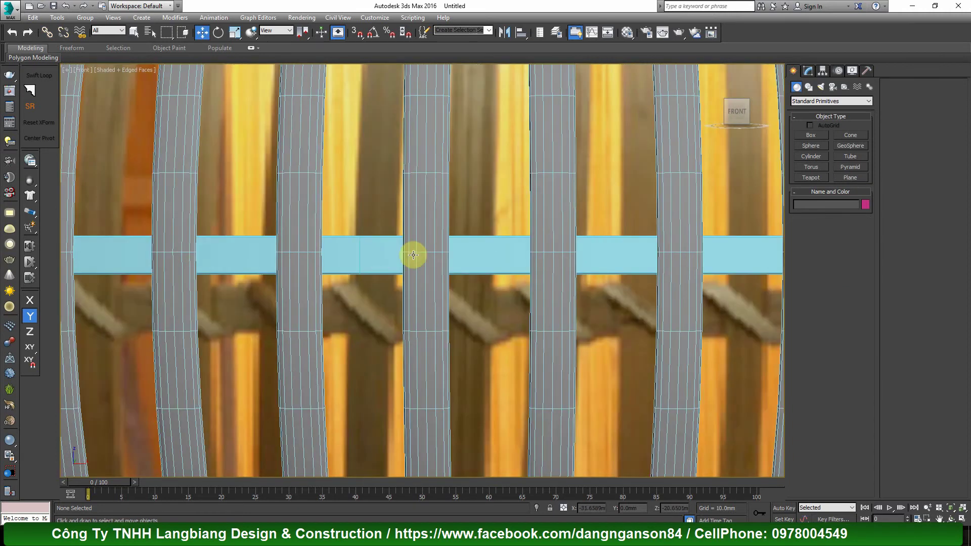
{"action": "scroll", "coordinate": [413, 255], "scroll_direction": "down", "scroll_amount": 3}
{"action": "scroll", "coordinate": [431, 256], "scroll_direction": "up", "scroll_amount": 2}
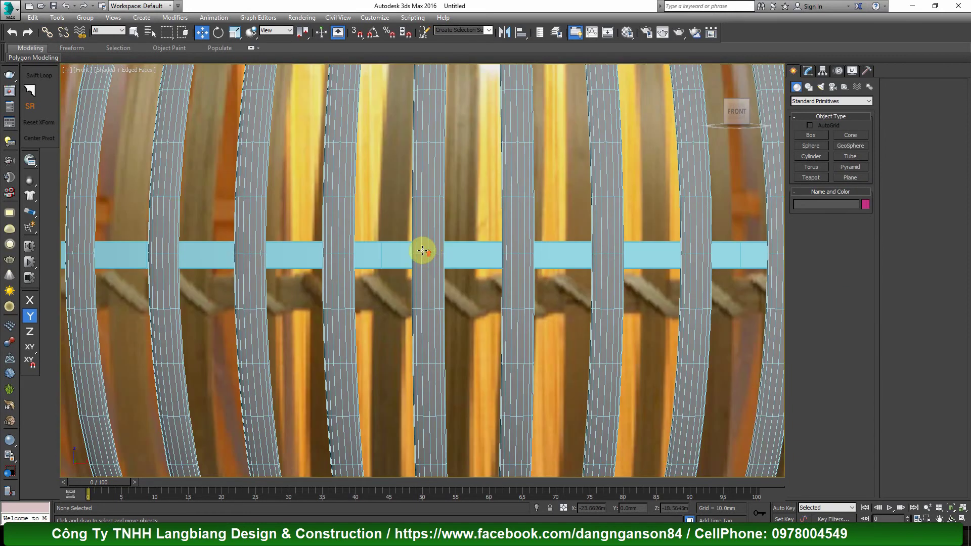
{"action": "scroll", "coordinate": [423, 251], "scroll_direction": "up", "scroll_amount": 3}
Step: Draw a thin Plane002, about 26.75 × 4.17 mm, across the cyan band between two ribs
{"action": "right_click", "coordinate": [478, 247]}
{"action": "left_click", "coordinate": [497, 213]}
{"action": "left_click_drag", "start_coordinate": [354, 199], "coordinate": [377, 355]}
{"action": "key", "text": "w"}
{"action": "scroll", "coordinate": [375, 291], "scroll_direction": "up", "scroll_amount": 1}
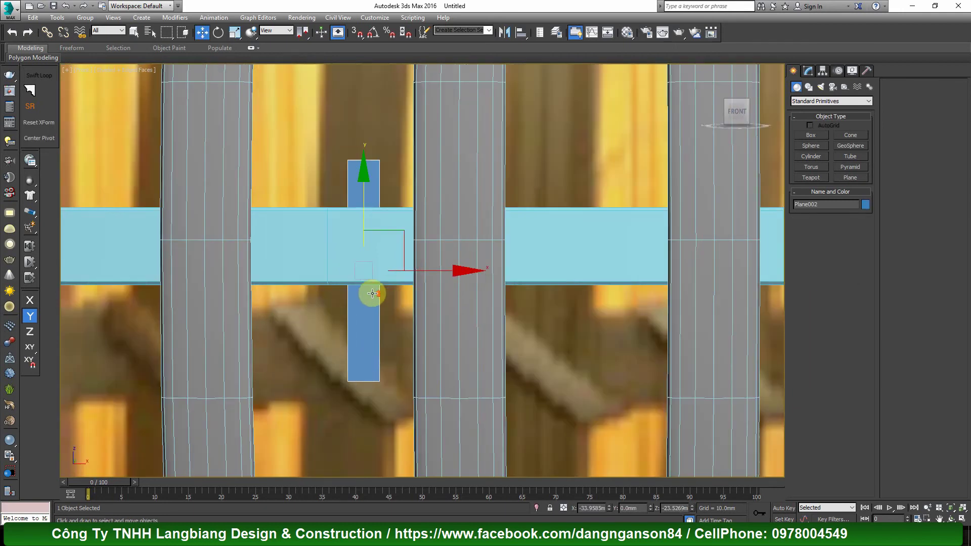
{"action": "left_click", "coordinate": [807, 72]}
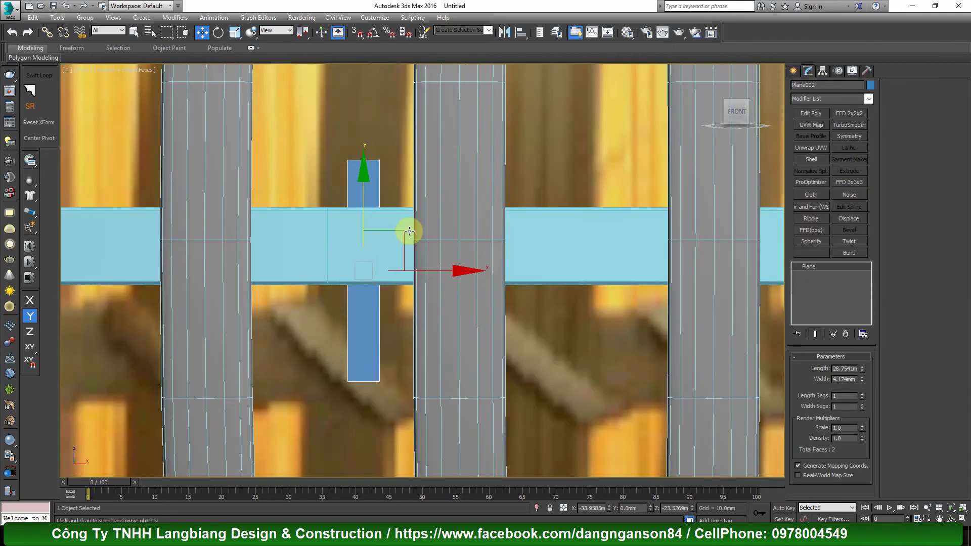
Step: Move Plane002 onto the radial strip where it crosses the cyan band
{"action": "mouse_move", "coordinate": [388, 228]}
{"action": "left_mouse_down"}
{"action": "mouse_move", "coordinate": [401, 228]}
{"action": "mouse_move", "coordinate": [440, 178]}
{"action": "left_mouse_up"}
{"action": "key", "text": "e"}
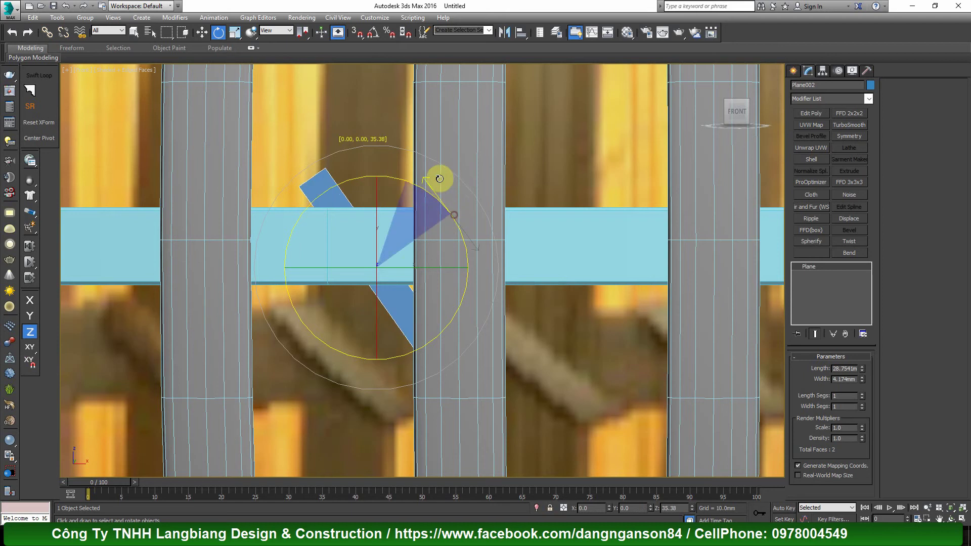
{"action": "key", "text": "w"}
{"action": "left_click_drag", "start_coordinate": [416, 223], "coordinate": [493, 226]}
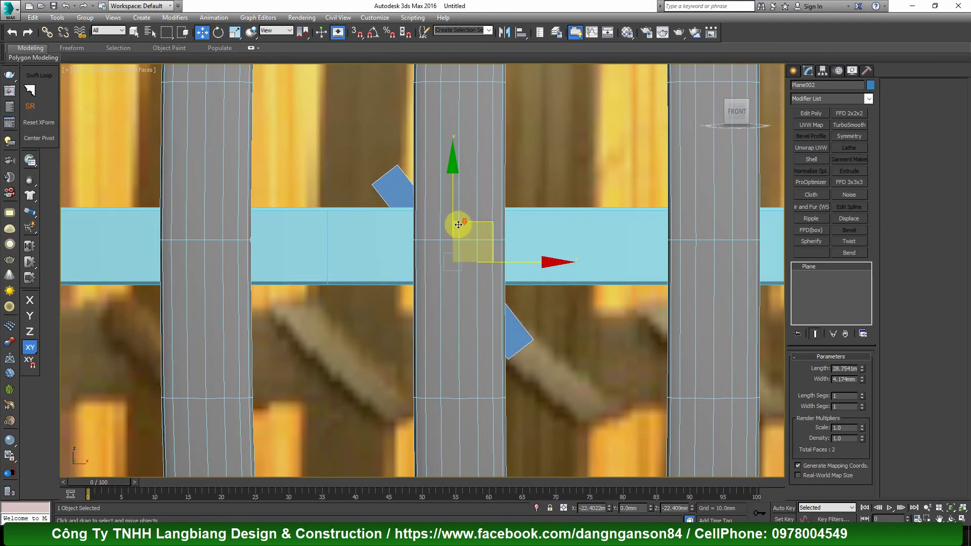
{"action": "mouse_move", "coordinate": [457, 221]}
{"action": "middle_mouse_down", "text": "alt"}
{"action": "mouse_move", "coordinate": [498, 332]}
{"action": "mouse_move", "coordinate": [423, 195]}
{"action": "mouse_move", "coordinate": [395, 182]}
{"action": "middle_mouse_up", "text": "alt"}
{"action": "left_click_drag", "start_coordinate": [394, 182], "coordinate": [559, 364]}
{"action": "key", "text": "f"}
{"action": "key", "text": "z"}
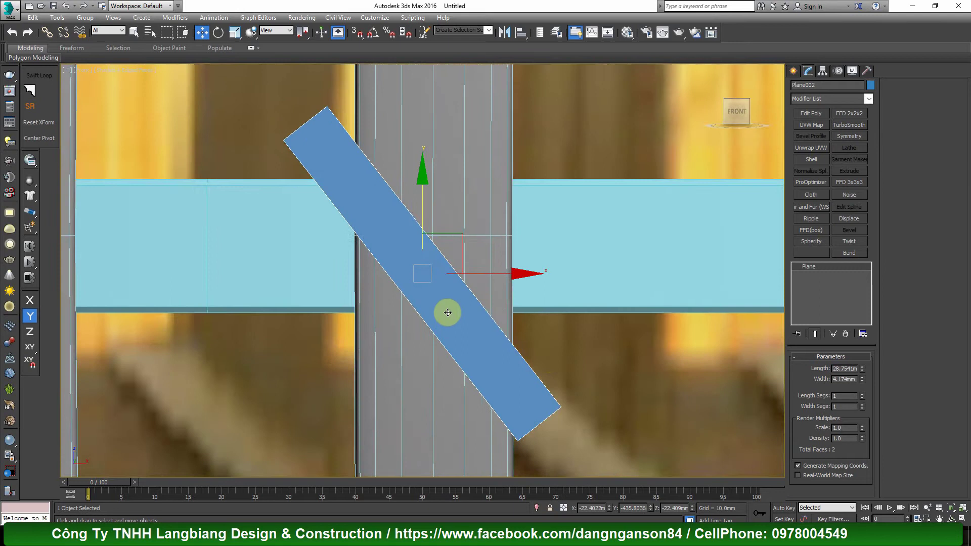
{"action": "scroll", "coordinate": [447, 312], "scroll_direction": "down", "scroll_amount": 1}
Step: Rotate the plane to a shallower diagonal and widen it to 5.2175 mm
{"action": "key", "text": "e"}
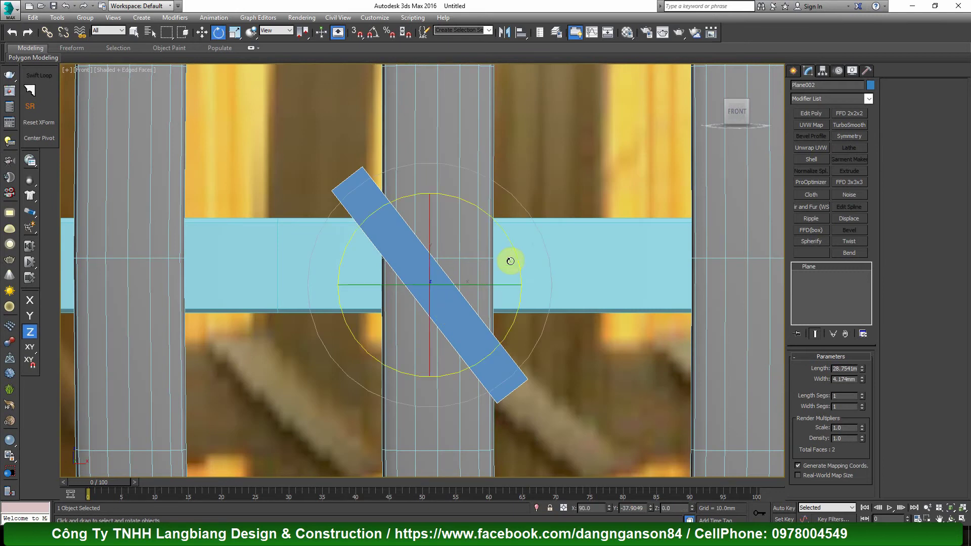
{"action": "left_click_drag", "start_coordinate": [513, 244], "coordinate": [511, 238]}
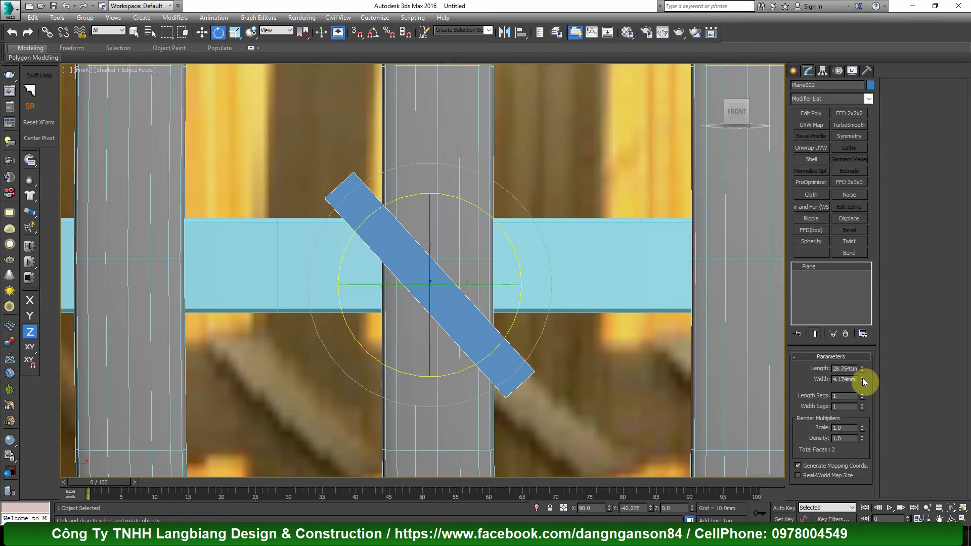
{"action": "left_click_drag", "start_coordinate": [863, 377], "coordinate": [862, 369]}
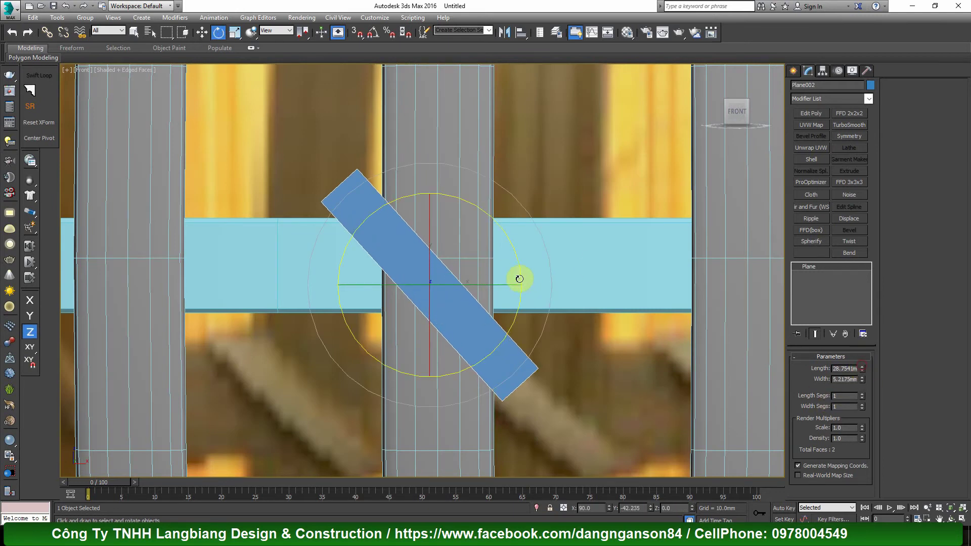
{"action": "mouse_move", "coordinate": [517, 264]}
{"action": "left_mouse_down"}
{"action": "mouse_move", "coordinate": [521, 250]}
{"action": "mouse_move", "coordinate": [473, 234]}
{"action": "left_mouse_up"}
{"action": "key", "text": "w"}
{"action": "scroll", "coordinate": [506, 247], "scroll_direction": "up", "scroll_amount": 2}
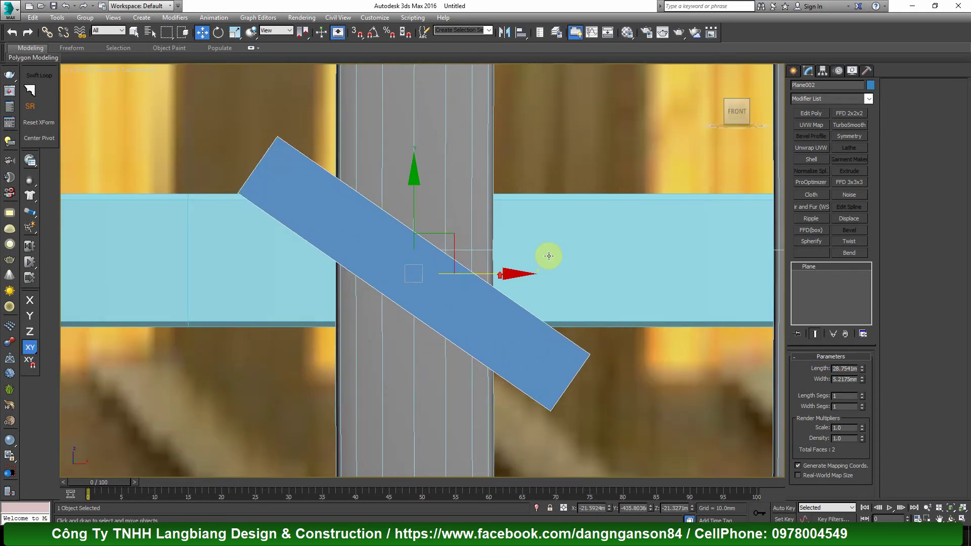
Step: Add Edit Poly and drag Plane002's four corner vertices onto the band's top and bottom edges
{"action": "left_click", "coordinate": [811, 113]}
{"action": "key", "text": "1"}
{"action": "left_click_drag", "start_coordinate": [581, 339], "coordinate": [610, 349]}
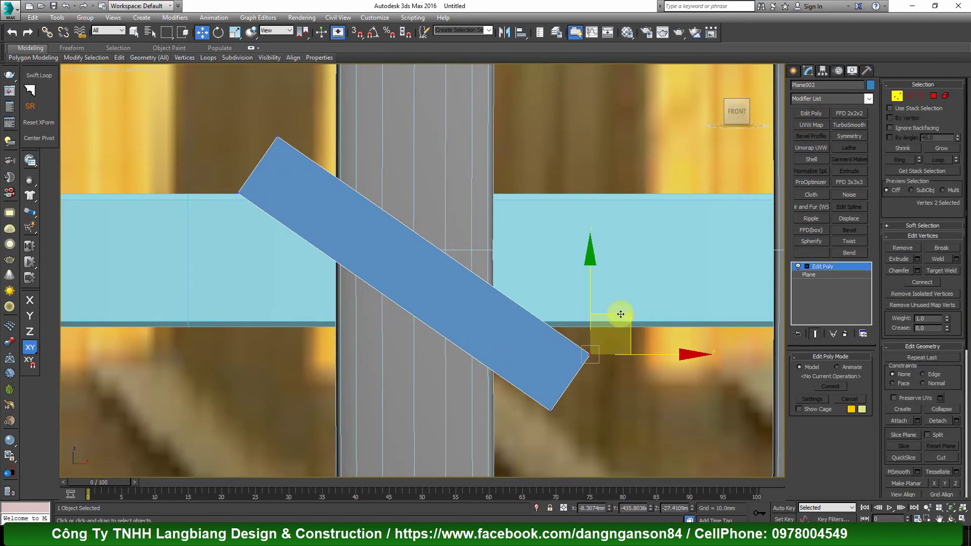
{"action": "left_click", "coordinate": [550, 409]}
{"action": "left_click_drag", "start_coordinate": [568, 379], "coordinate": [525, 292]}
{"action": "left_click", "coordinate": [595, 335]}
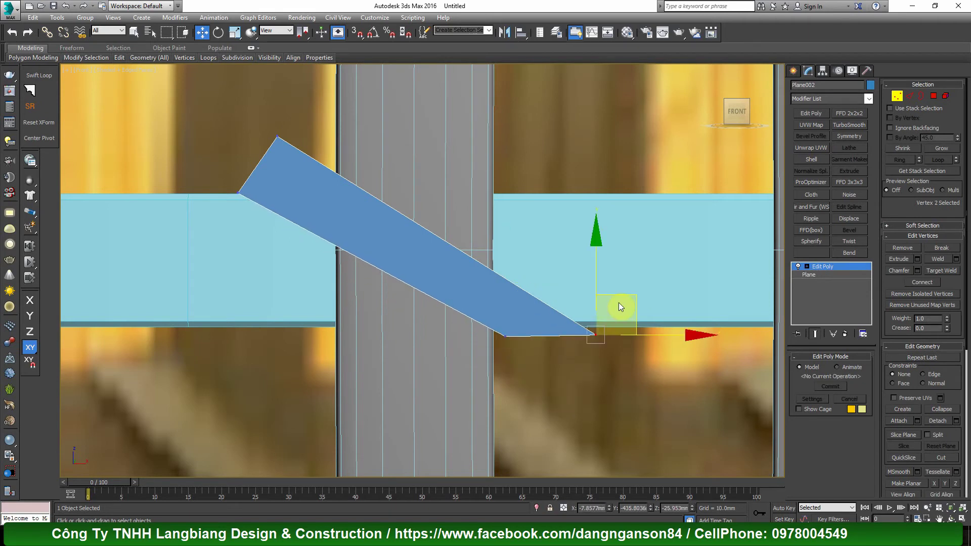
{"action": "left_click_drag", "start_coordinate": [619, 295], "coordinate": [619, 292]}
{"action": "left_click_drag", "start_coordinate": [219, 101], "coordinate": [305, 139]}
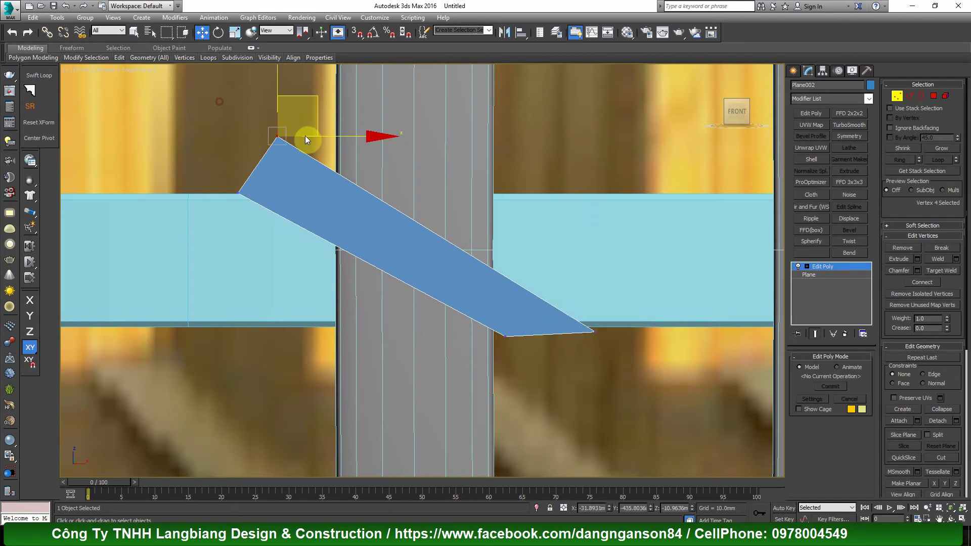
{"action": "left_click_drag", "start_coordinate": [309, 99], "coordinate": [350, 152]}
{"action": "left_click_drag", "start_coordinate": [223, 177], "coordinate": [274, 220]}
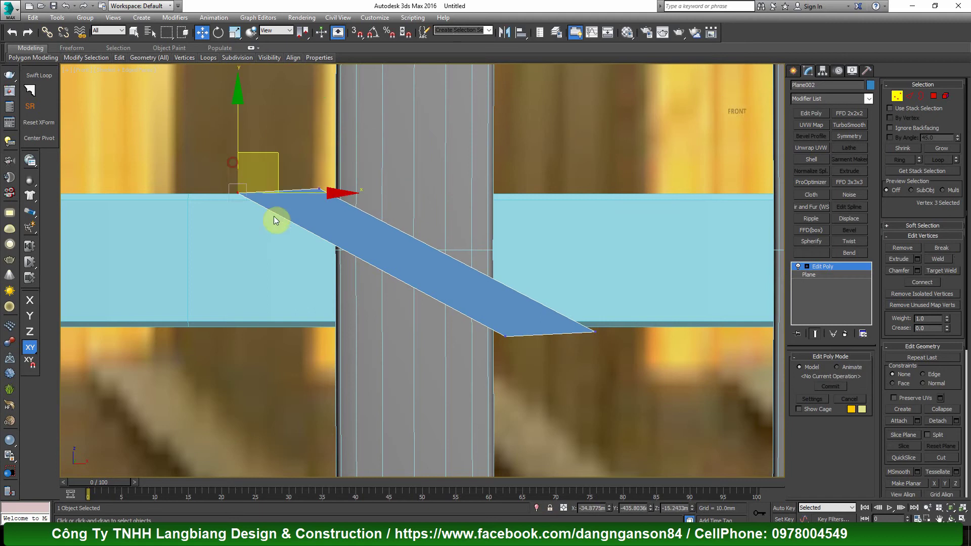
{"action": "mouse_move", "coordinate": [262, 151]}
{"action": "left_mouse_down"}
{"action": "mouse_move", "coordinate": [262, 141]}
{"action": "mouse_move", "coordinate": [338, 194]}
{"action": "left_mouse_up"}
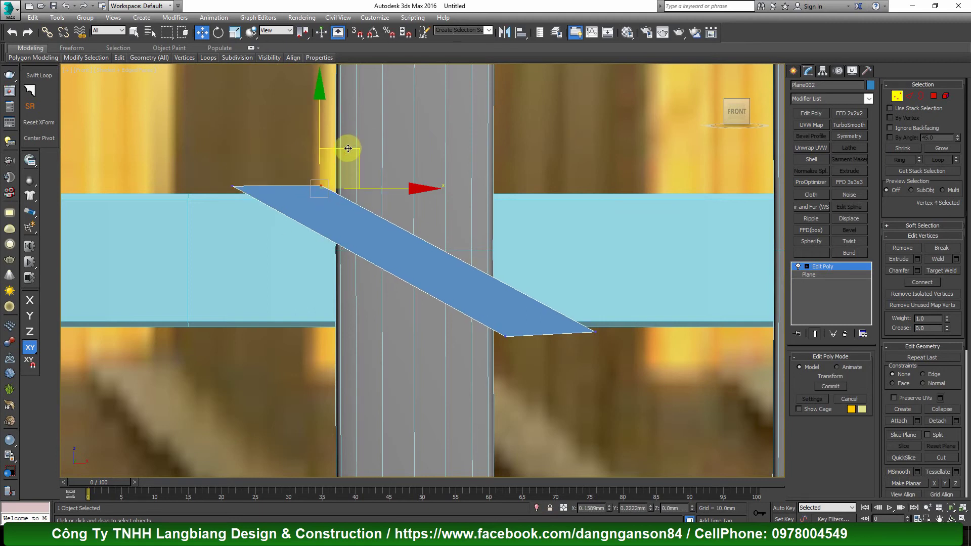
Step: Connect the strip's two long edges with a middle edge and shift it to bend over the rib
{"action": "key", "text": "2"}
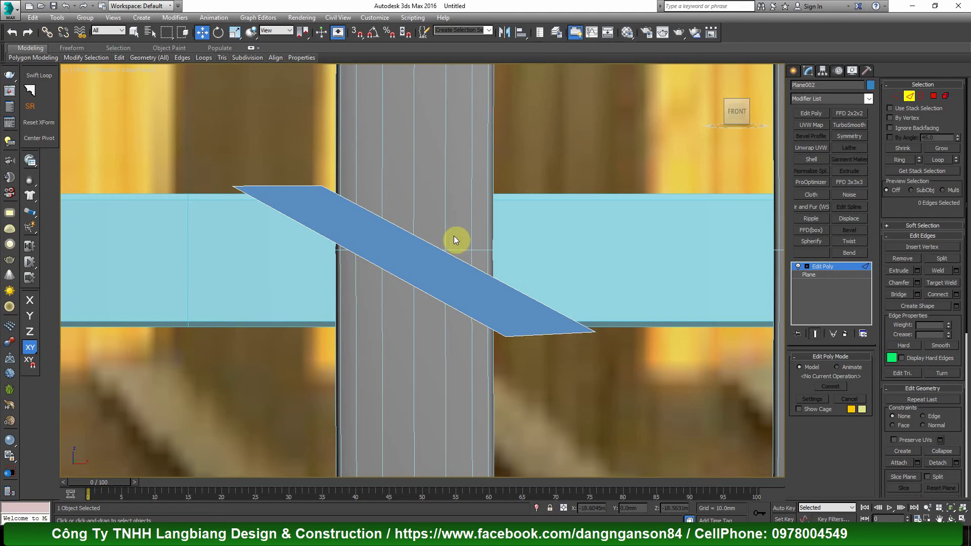
{"action": "left_click", "coordinate": [453, 236]}
{"action": "right_click", "coordinate": [466, 245]}
{"action": "left_click", "coordinate": [362, 281]}
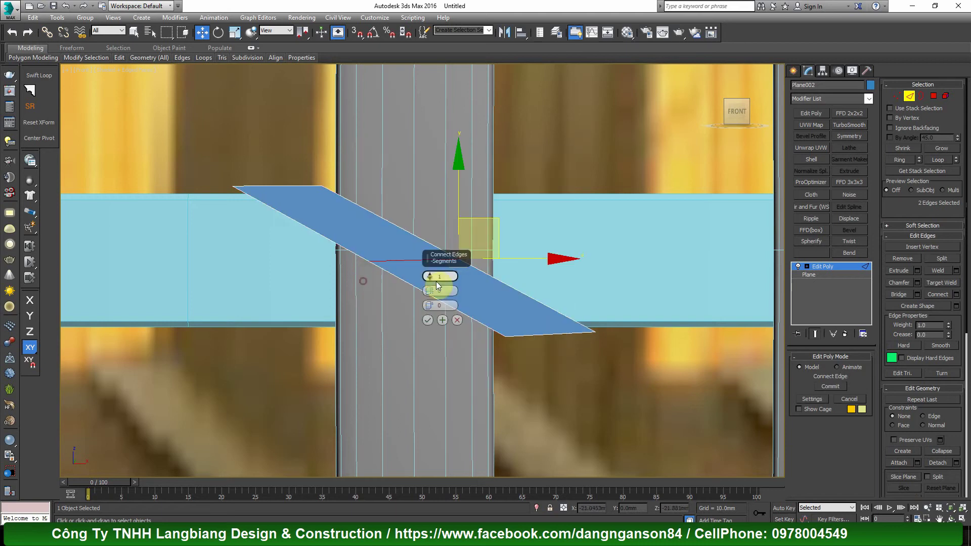
{"action": "left_click", "coordinate": [429, 321]}
{"action": "mouse_move", "coordinate": [440, 298]}
{"action": "middle_mouse_down", "text": "alt"}
{"action": "mouse_move", "coordinate": [386, 347]}
{"action": "mouse_move", "coordinate": [418, 266]}
{"action": "middle_mouse_up", "text": "alt"}
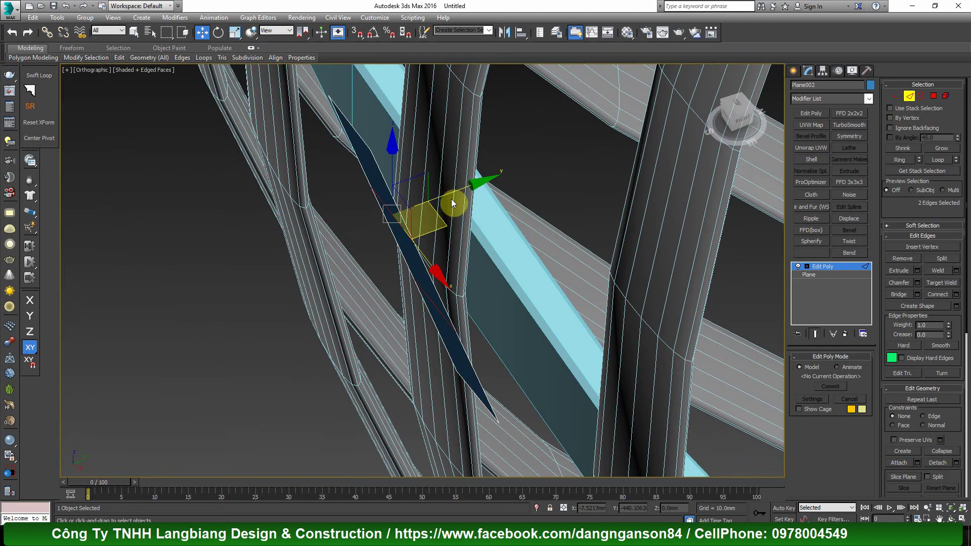
{"action": "left_click_drag", "start_coordinate": [454, 203], "coordinate": [431, 201]}
{"action": "key", "text": "2"}
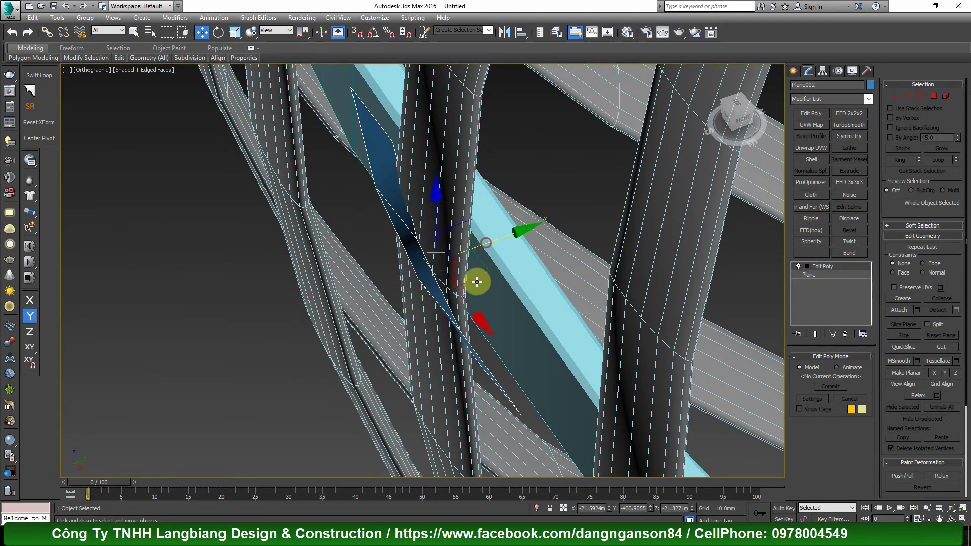
Step: Select an edge loop and Shift-drag it down-left to extend the strip with new polygons
{"action": "mouse_move", "coordinate": [443, 329]}
{"action": "middle_mouse_down", "text": "alt"}
{"action": "mouse_move", "coordinate": [500, 303]}
{"action": "mouse_move", "coordinate": [433, 243]}
{"action": "middle_mouse_up", "text": "alt"}
{"action": "key", "text": "2"}
{"action": "mouse_move", "coordinate": [402, 328]}
{"action": "middle_mouse_down", "text": "alt"}
{"action": "mouse_move", "coordinate": [338, 310]}
{"action": "mouse_move", "coordinate": [418, 325]}
{"action": "mouse_move", "coordinate": [325, 230]}
{"action": "middle_mouse_up", "text": "alt"}
{"action": "double_click", "coordinate": [262, 200]}
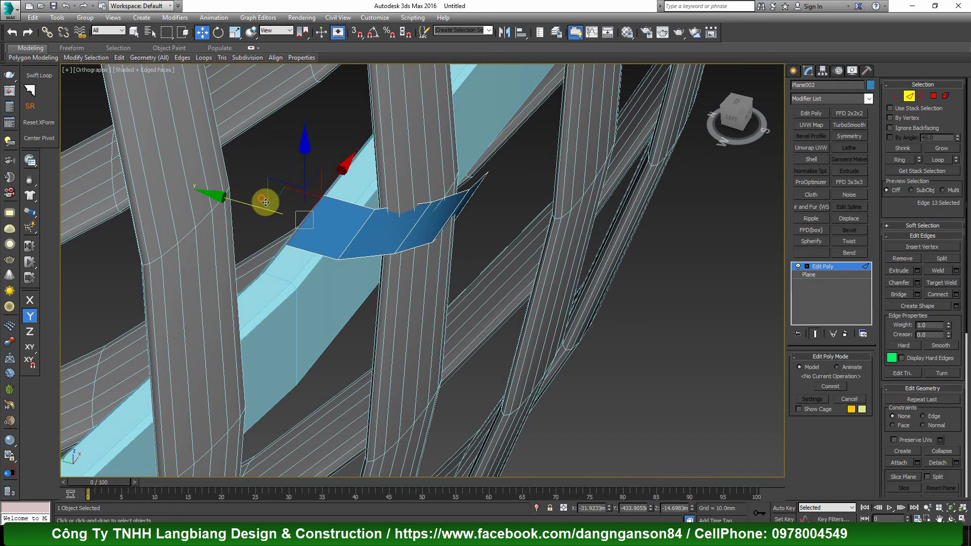
{"action": "mouse_move", "coordinate": [265, 201]}
{"action": "middle_mouse_down", "text": "alt"}
{"action": "mouse_move", "coordinate": [336, 275]}
{"action": "mouse_move", "coordinate": [275, 238]}
{"action": "middle_mouse_up", "text": "alt"}
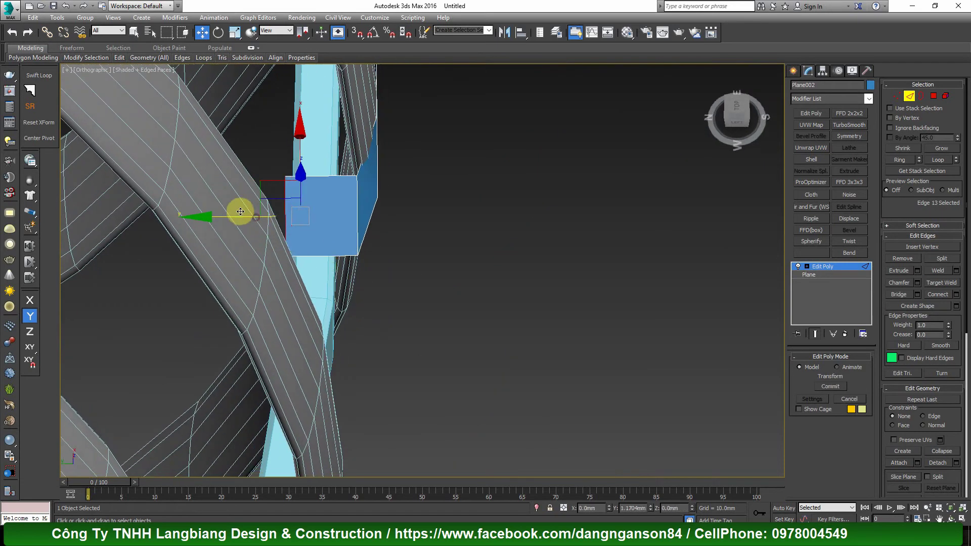
{"action": "key", "text": "f"}
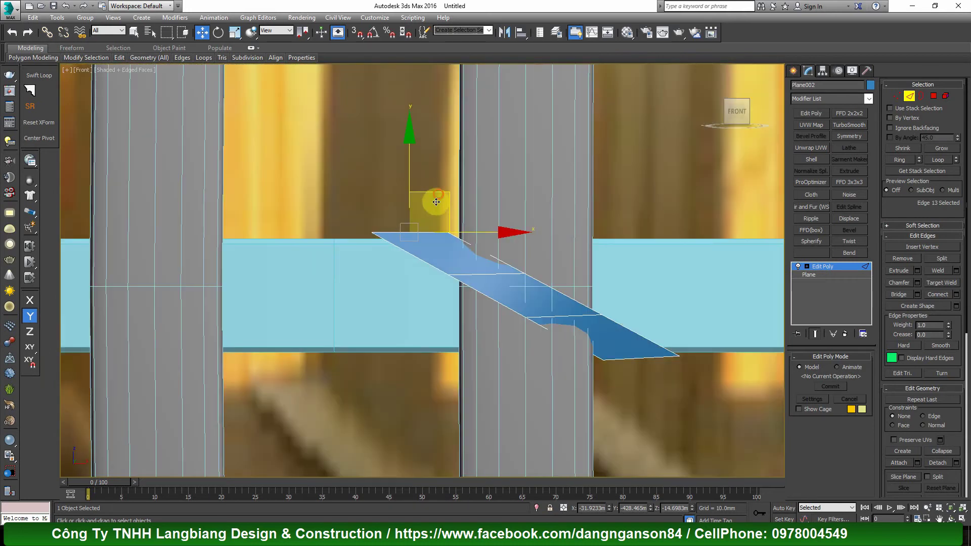
{"action": "left_click_drag", "start_coordinate": [436, 202], "coordinate": [306, 328], "text": "shift"}
{"action": "mouse_move", "coordinate": [321, 316]}
{"action": "middle_mouse_down", "text": "alt"}
{"action": "mouse_move", "coordinate": [374, 380]}
{"action": "mouse_move", "coordinate": [457, 393]}
{"action": "mouse_move", "coordinate": [472, 375]}
{"action": "middle_mouse_up", "text": "alt"}
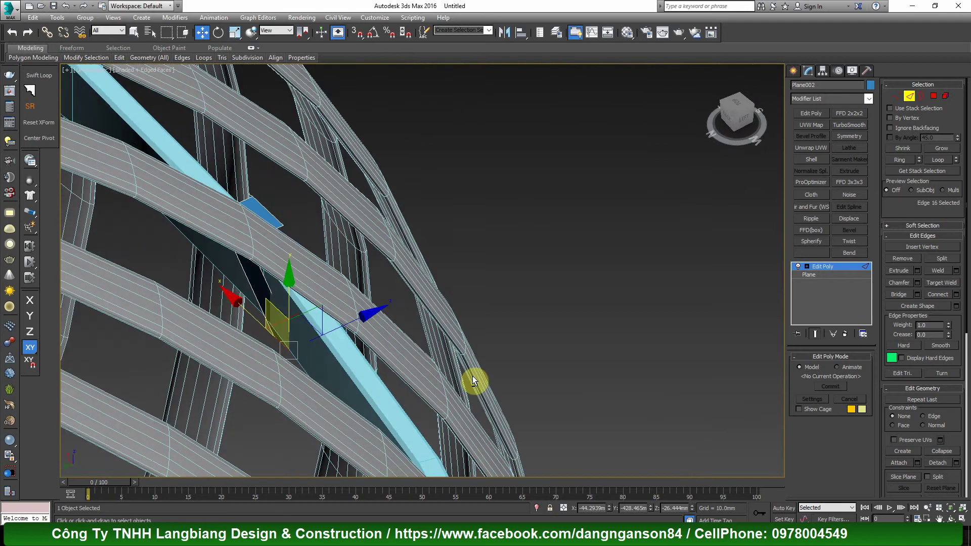
Step: Add an edge loop across the strip's new polygons and shift it slightly along Y
{"action": "scroll", "coordinate": [301, 323], "scroll_direction": "up", "scroll_amount": 3}
{"action": "scroll", "coordinate": [347, 296], "scroll_direction": "up", "scroll_amount": 3}
{"action": "key", "text": "alt+shift+w"}
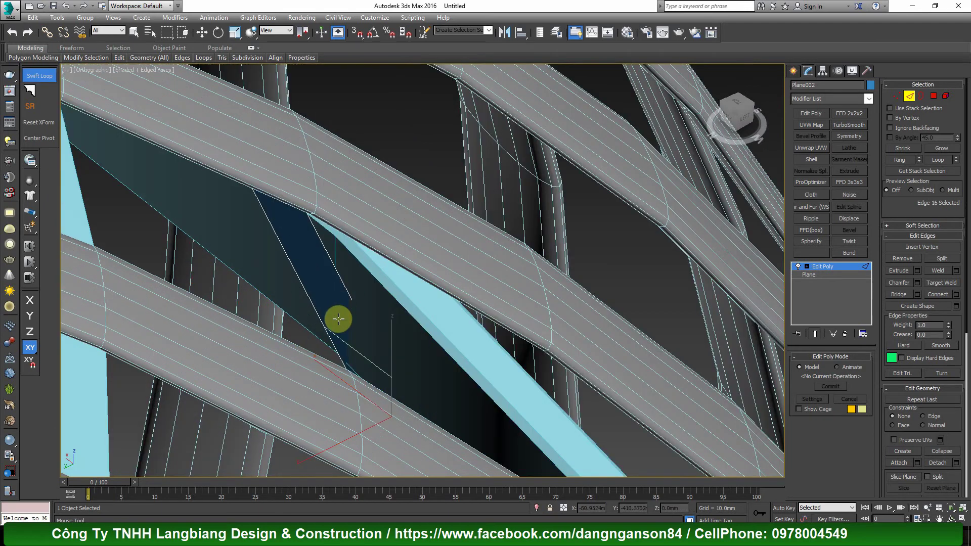
{"action": "left_click", "coordinate": [310, 269]}
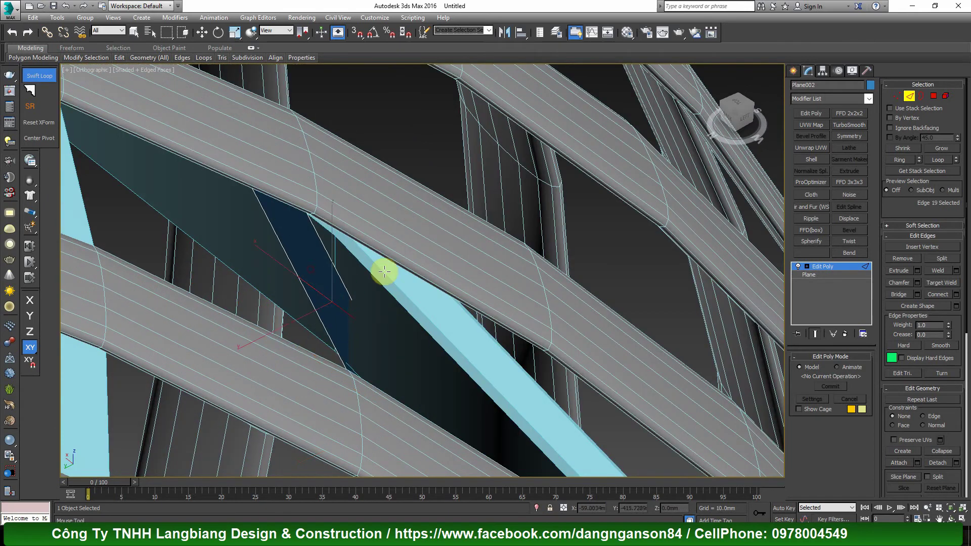
{"action": "key", "text": "w"}
{"action": "scroll", "coordinate": [381, 270], "scroll_direction": "up", "scroll_amount": 2}
{"action": "left_click_drag", "start_coordinate": [290, 321], "coordinate": [278, 330]}
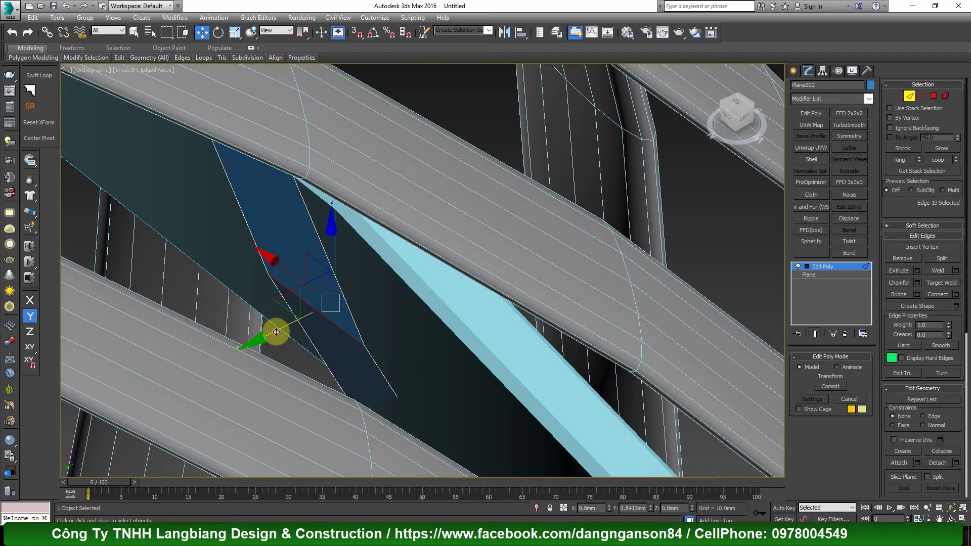
Step: Extend the binding strip with new faces along its edge toward the ring band
{"action": "mouse_move", "coordinate": [275, 329]}
{"action": "middle_mouse_down", "text": "alt"}
{"action": "mouse_move", "coordinate": [450, 319]}
{"action": "mouse_move", "coordinate": [388, 331]}
{"action": "mouse_move", "coordinate": [304, 279]}
{"action": "middle_mouse_up", "text": "alt"}
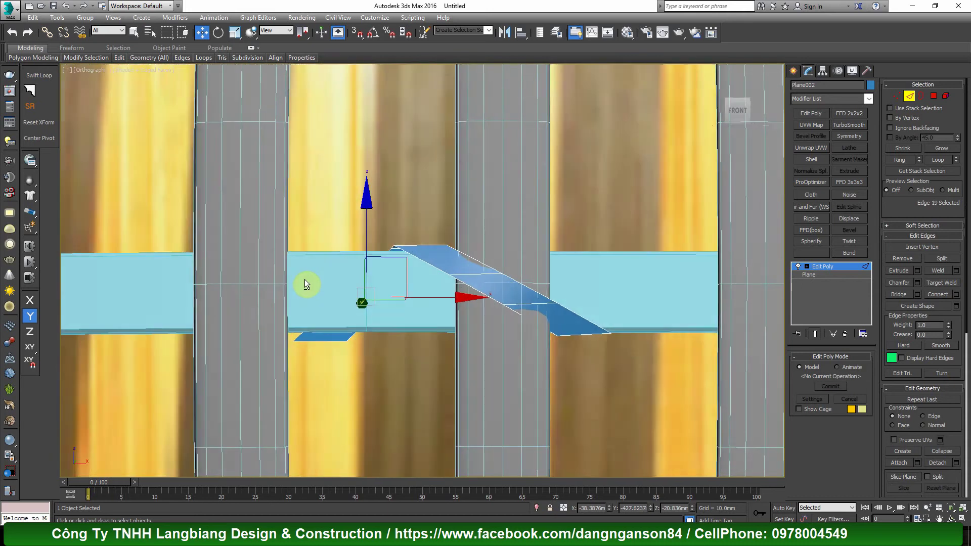
{"action": "key", "text": "ctrl+z"}
{"action": "mouse_move", "coordinate": [339, 362]}
{"action": "middle_mouse_down", "text": "alt"}
{"action": "mouse_move", "coordinate": [321, 346]}
{"action": "mouse_move", "coordinate": [353, 324]}
{"action": "middle_mouse_up", "text": "alt"}
{"action": "scroll", "coordinate": [318, 336], "scroll_direction": "up", "scroll_amount": 2}
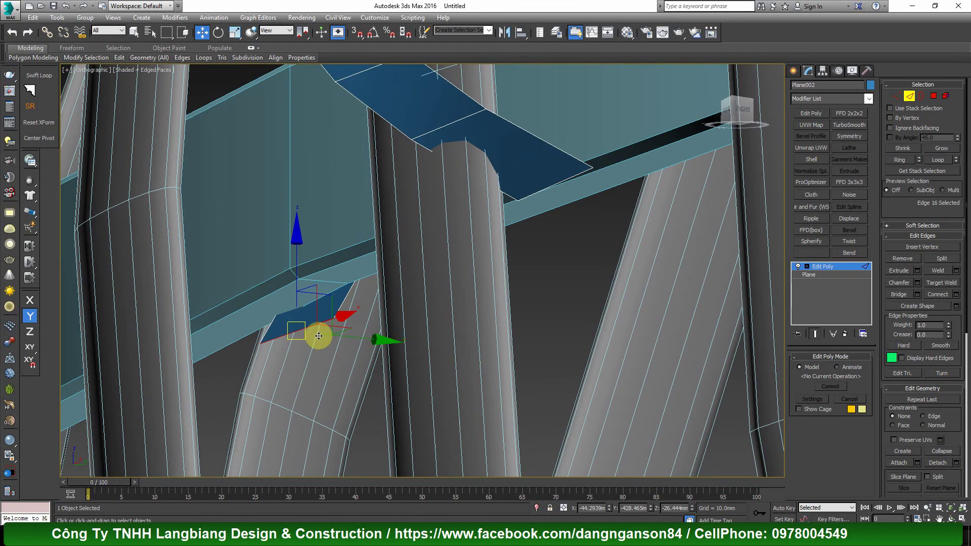
{"action": "left_click_drag", "start_coordinate": [358, 335], "coordinate": [348, 339], "text": "shift"}
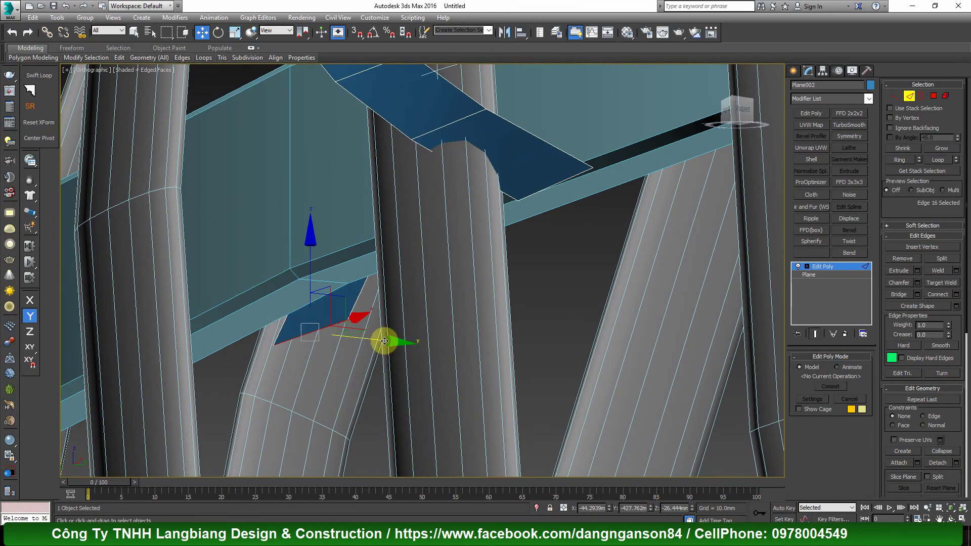
{"action": "scroll", "coordinate": [341, 336], "scroll_direction": "down", "scroll_amount": 2}
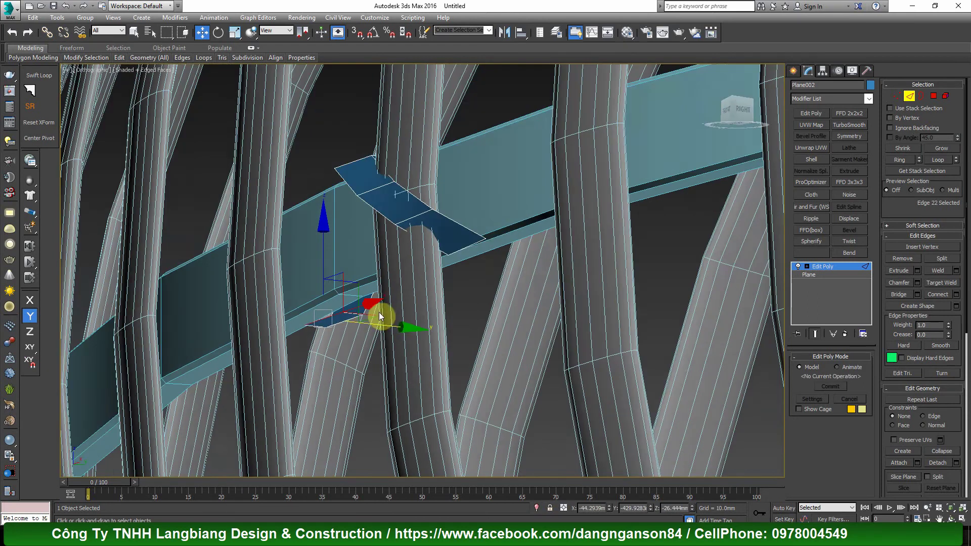
{"action": "mouse_move", "coordinate": [379, 316]}
{"action": "middle_mouse_down", "text": "alt"}
{"action": "mouse_move", "coordinate": [362, 329]}
{"action": "mouse_move", "coordinate": [399, 323]}
{"action": "mouse_move", "coordinate": [369, 322]}
{"action": "mouse_move", "coordinate": [438, 217]}
{"action": "middle_mouse_up", "text": "alt"}
{"action": "scroll", "coordinate": [399, 323], "scroll_direction": "up", "scroll_amount": 2}
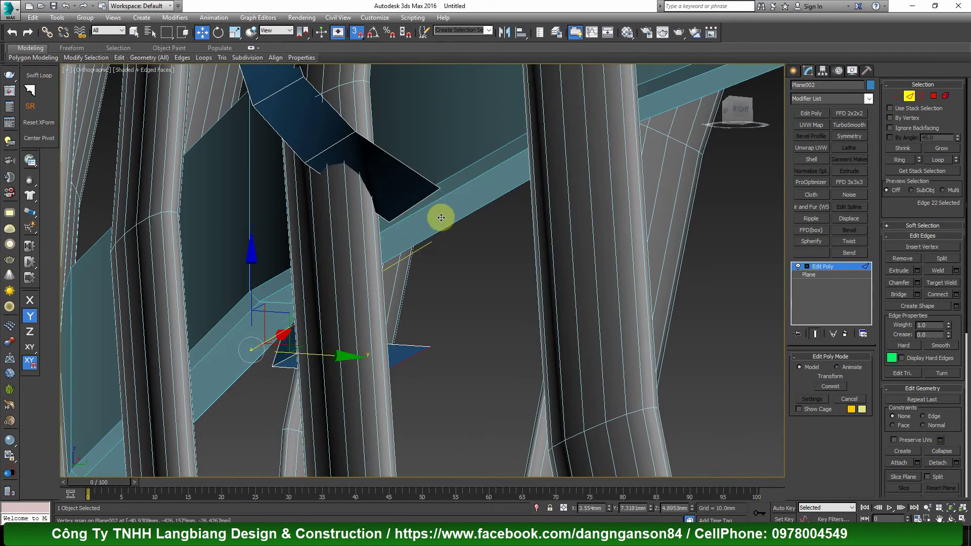
{"action": "scroll", "coordinate": [427, 242], "scroll_direction": "down", "scroll_amount": 2}
{"action": "scroll", "coordinate": [421, 241], "scroll_direction": "up", "scroll_amount": 2}
Step: Move the new faces back onto the ring band so they lie along its edges
{"action": "middle_click_drag", "start_coordinate": [401, 247], "coordinate": [427, 275], "text": "alt"}
{"action": "scroll", "coordinate": [320, 297], "scroll_direction": "up", "scroll_amount": 2}
{"action": "scroll", "coordinate": [328, 307], "scroll_direction": "up", "scroll_amount": 2}
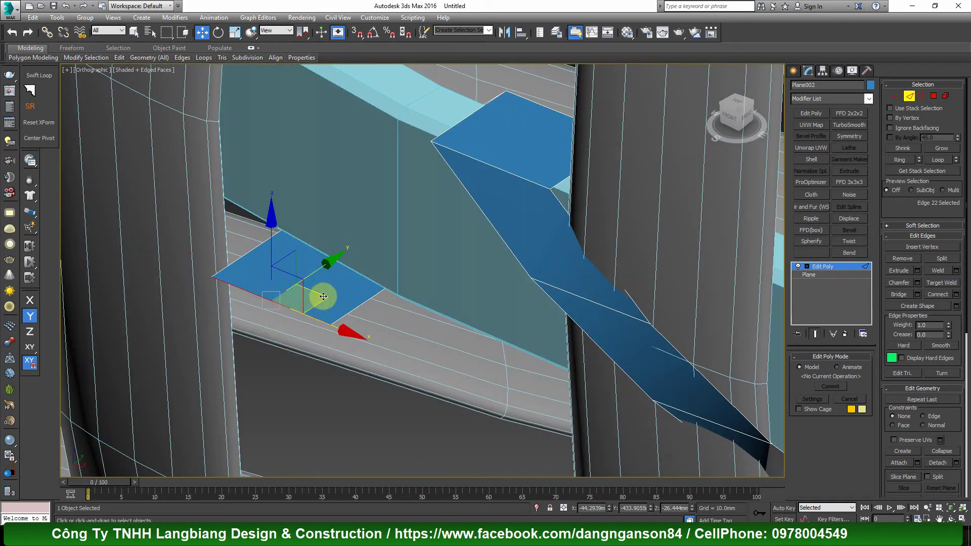
{"action": "left_click_drag", "start_coordinate": [323, 297], "coordinate": [330, 266]}
{"action": "key", "text": "f"}
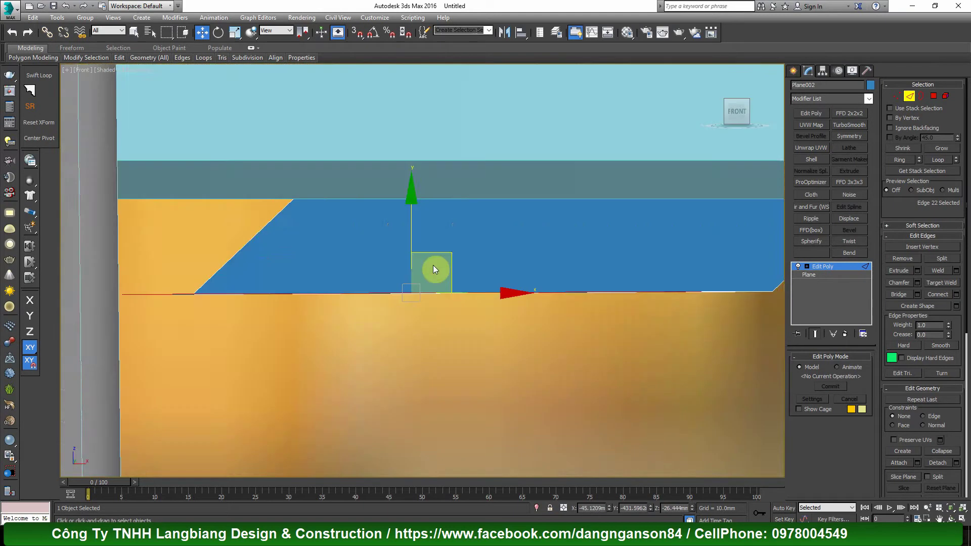
{"action": "scroll", "coordinate": [433, 264], "scroll_direction": "down", "scroll_amount": 3}
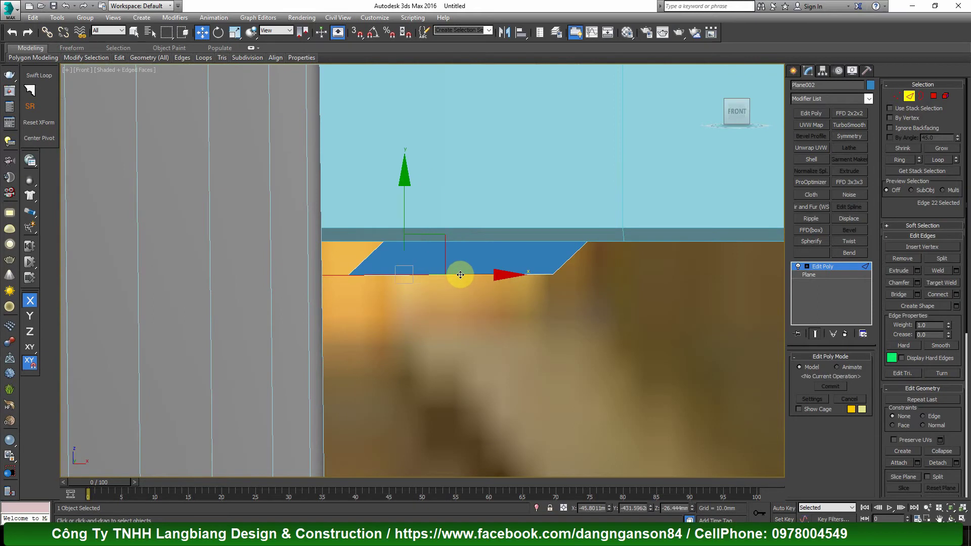
{"action": "mouse_move", "coordinate": [460, 275]}
{"action": "middle_mouse_down", "text": "alt"}
{"action": "mouse_move", "coordinate": [397, 304]}
{"action": "mouse_move", "coordinate": [403, 293]}
{"action": "mouse_move", "coordinate": [455, 295]}
{"action": "middle_mouse_up", "text": "alt"}
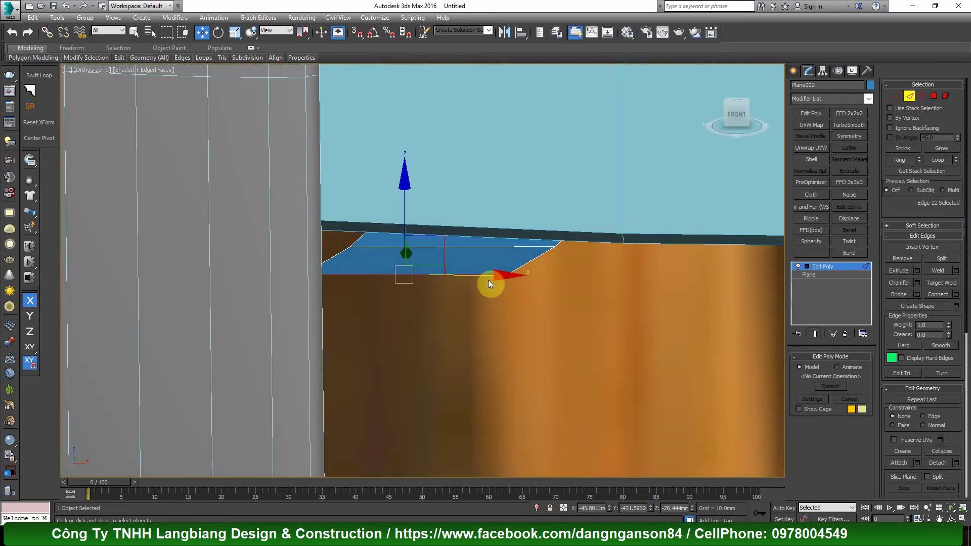
{"action": "left_click_drag", "start_coordinate": [510, 277], "coordinate": [512, 277]}
{"action": "scroll", "coordinate": [518, 278], "scroll_direction": "down", "scroll_amount": 5}
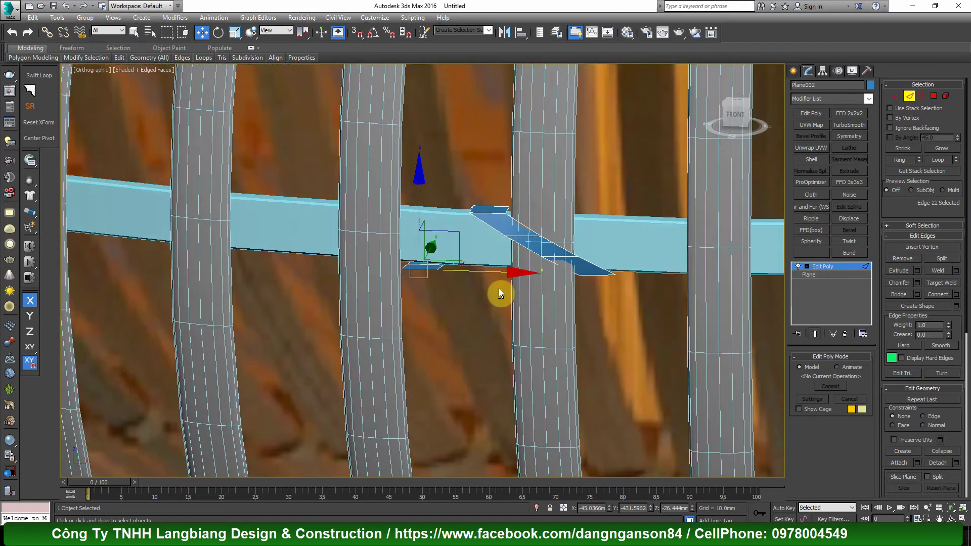
{"action": "scroll", "coordinate": [576, 268], "scroll_direction": "up", "scroll_amount": 3}
{"action": "scroll", "coordinate": [538, 260], "scroll_direction": "up", "scroll_amount": 2}
Step: Move the strip's fold and corner vertices so Plane002 wraps around the rib
{"action": "key", "text": "1"}
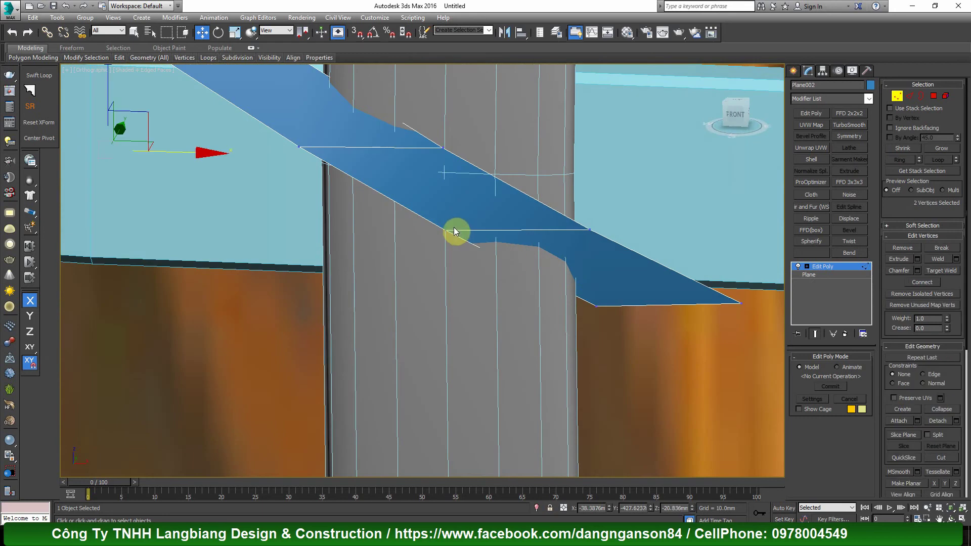
{"action": "left_click_drag", "start_coordinate": [455, 230], "coordinate": [455, 279]}
{"action": "middle_click_drag", "start_coordinate": [456, 279], "coordinate": [505, 236], "text": "alt"}
{"action": "left_click_drag", "start_coordinate": [504, 235], "coordinate": [493, 233]}
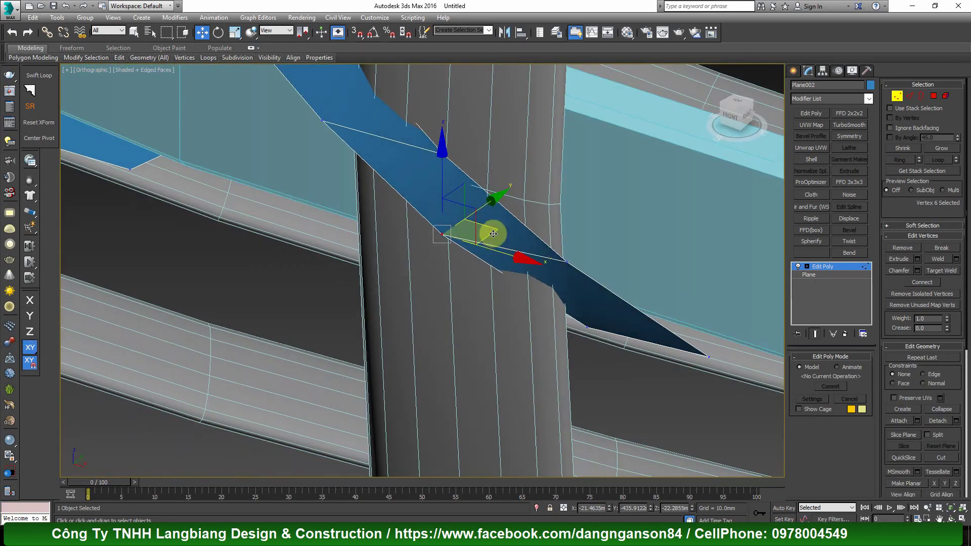
{"action": "left_click", "coordinate": [587, 328]}
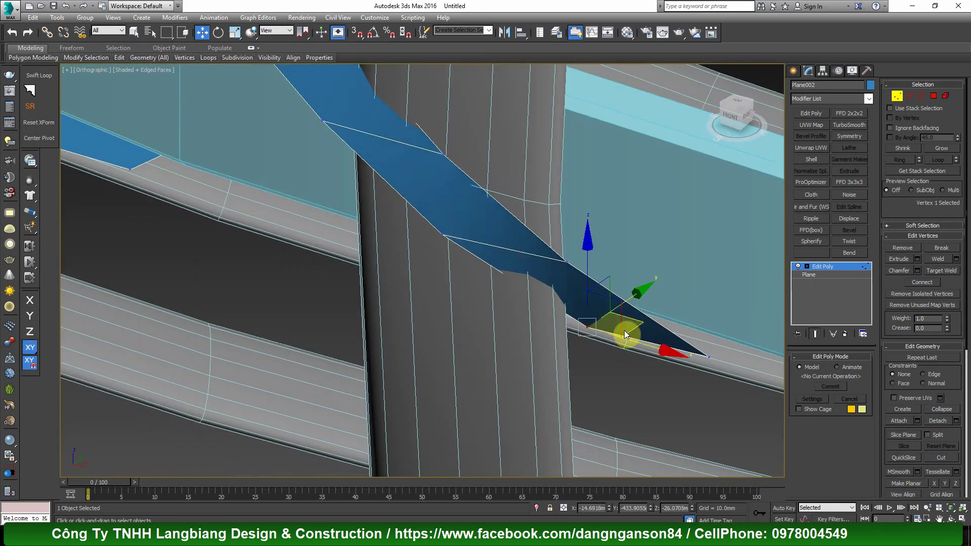
{"action": "left_click_drag", "start_coordinate": [632, 328], "coordinate": [624, 340]}
{"action": "scroll", "coordinate": [503, 167], "scroll_direction": "down", "scroll_amount": 5}
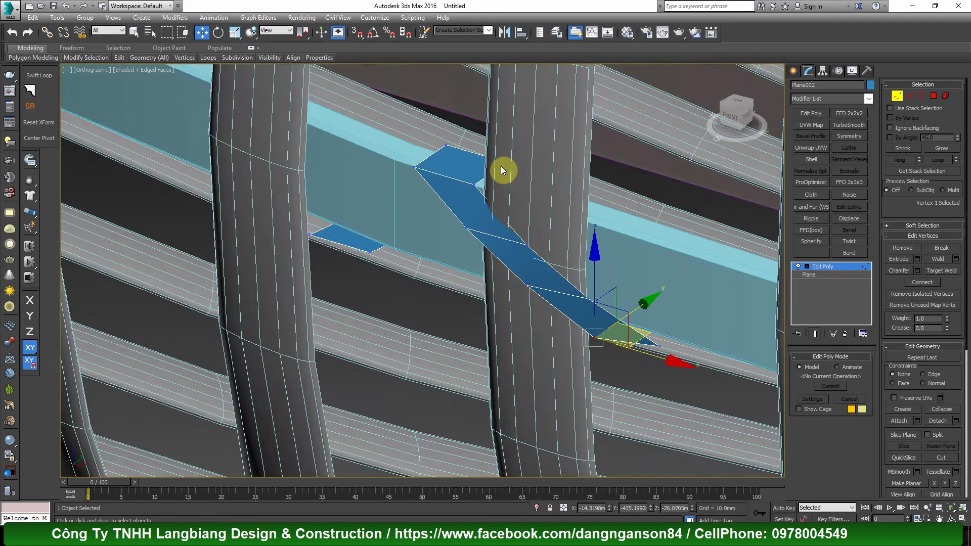
{"action": "scroll", "coordinate": [440, 202], "scroll_direction": "up", "scroll_amount": 8}
{"action": "mouse_move", "coordinate": [410, 210]}
{"action": "left_mouse_down"}
{"action": "mouse_move", "coordinate": [444, 238]}
{"action": "mouse_move", "coordinate": [460, 227]}
{"action": "left_mouse_up"}
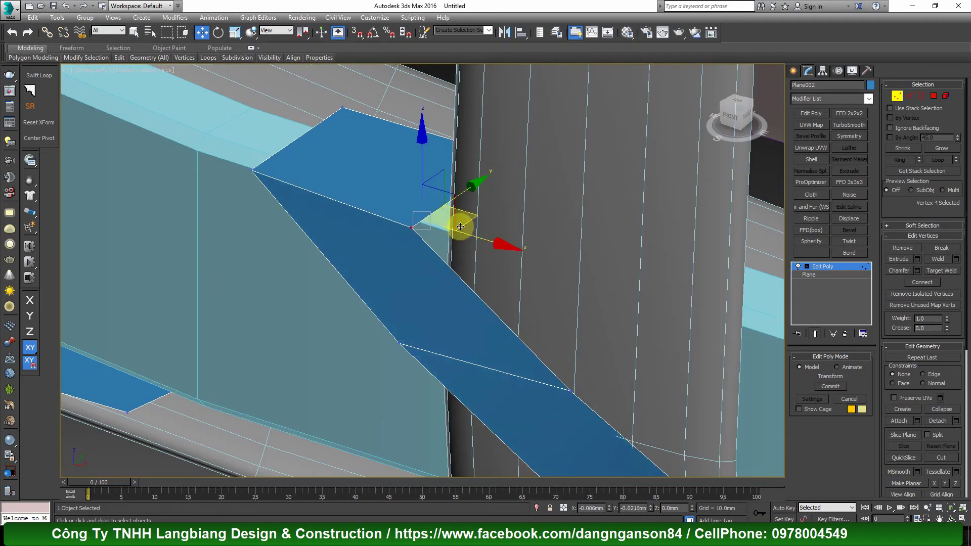
{"action": "mouse_move", "coordinate": [459, 228]}
{"action": "middle_mouse_down", "text": "alt"}
{"action": "mouse_move", "coordinate": [532, 254]}
{"action": "mouse_move", "coordinate": [531, 219]}
{"action": "middle_mouse_up", "text": "alt"}
{"action": "scroll", "coordinate": [536, 258], "scroll_direction": "down", "scroll_amount": 2}
Step: Align Plane002 to the rib Line015 at object level
{"action": "key", "text": "1"}
{"action": "mouse_move", "coordinate": [535, 258]}
{"action": "middle_mouse_down", "text": "alt"}
{"action": "mouse_move", "coordinate": [472, 254]}
{"action": "mouse_move", "coordinate": [495, 276]}
{"action": "mouse_move", "coordinate": [481, 268]}
{"action": "middle_mouse_up", "text": "alt"}
{"action": "scroll", "coordinate": [484, 261], "scroll_direction": "down", "scroll_amount": 3}
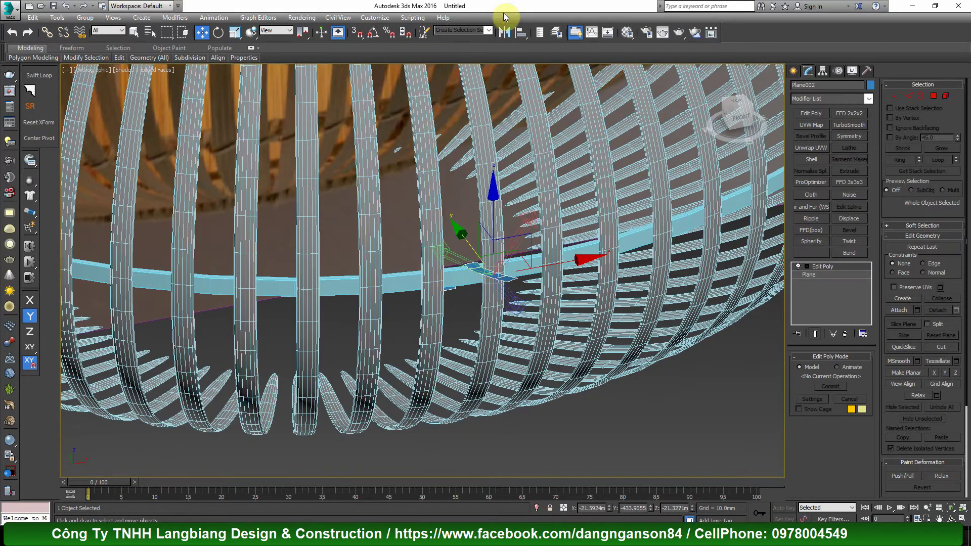
{"action": "left_click", "coordinate": [519, 34]}
{"action": "left_click", "coordinate": [477, 102]}
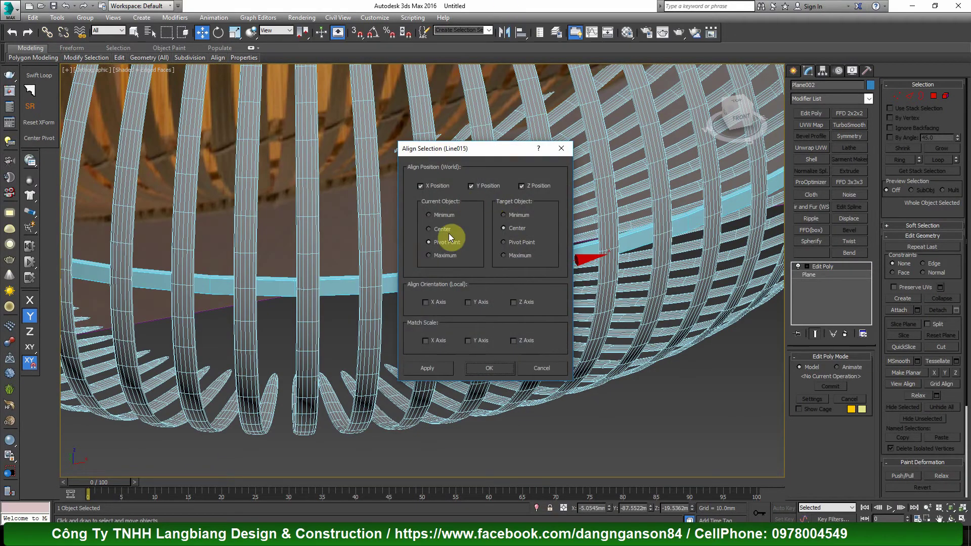
Step: Accept the alignment and array Plane002 as 66 instances rotated 360° about Z
{"action": "key", "text": "Return"}
{"action": "scroll", "coordinate": [528, 233], "scroll_direction": "down", "scroll_amount": 5}
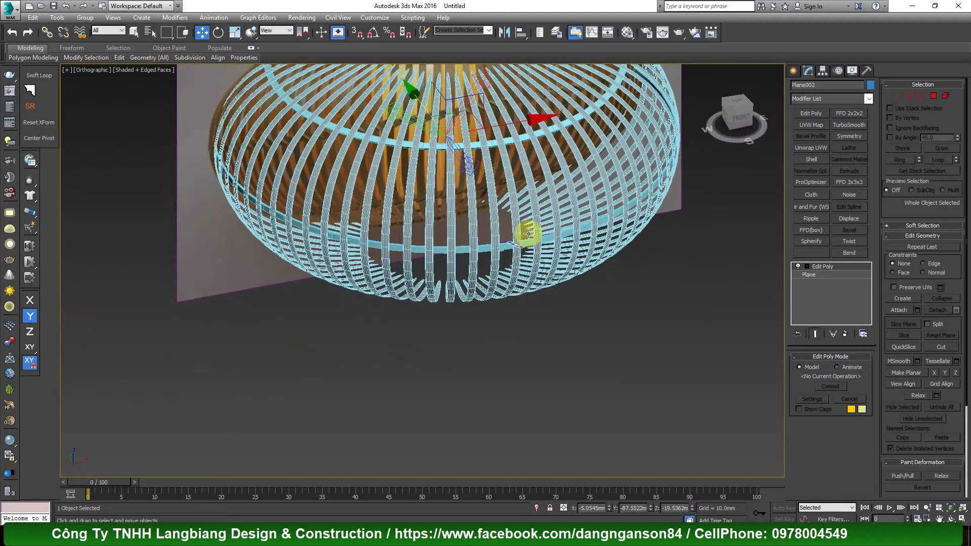
{"action": "middle_click_drag", "start_coordinate": [508, 212], "coordinate": [503, 282], "text": "alt"}
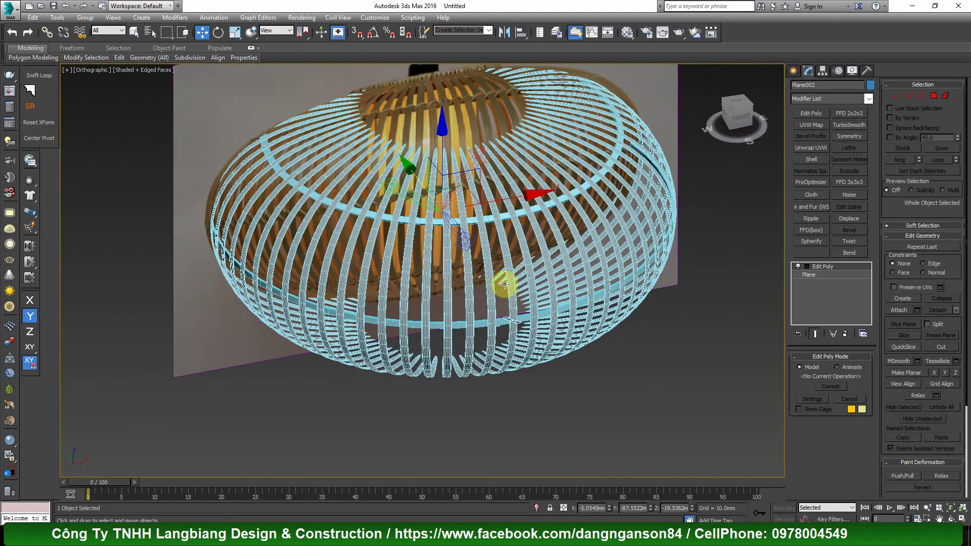
{"action": "left_click", "coordinate": [61, 20]}
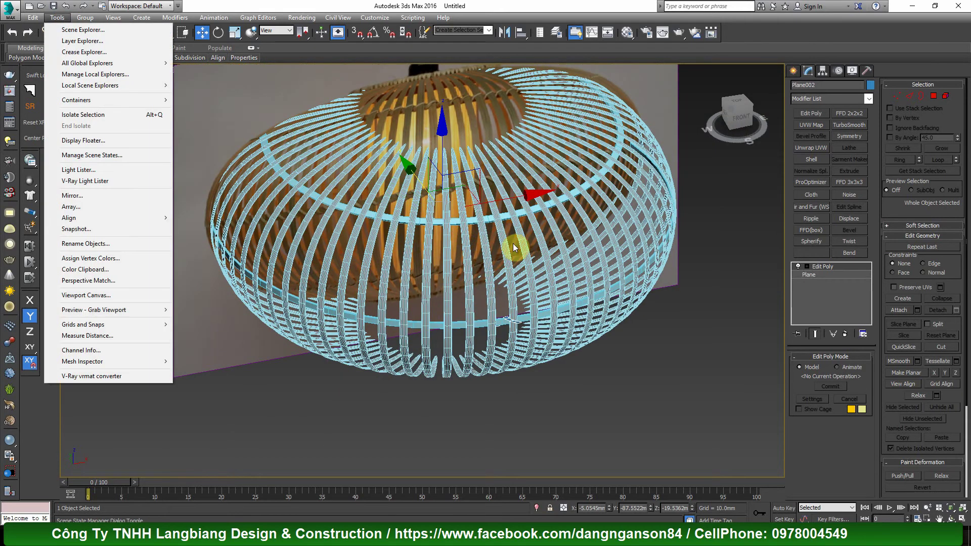
{"action": "left_click", "coordinate": [98, 207]}
{"action": "left_click_drag", "start_coordinate": [412, 162], "coordinate": [685, 153]}
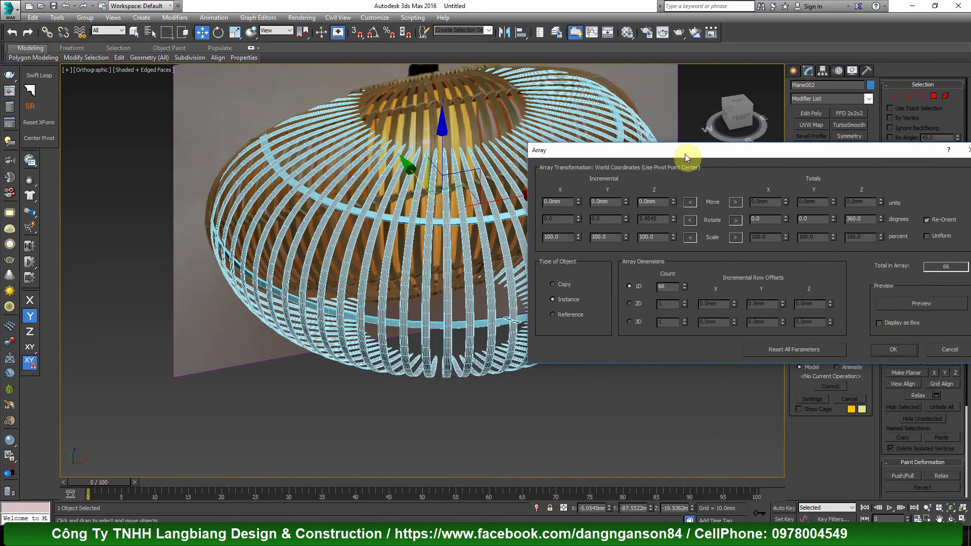
{"action": "left_click", "coordinate": [919, 303]}
{"action": "middle_click_drag", "start_coordinate": [452, 322], "coordinate": [411, 322]}
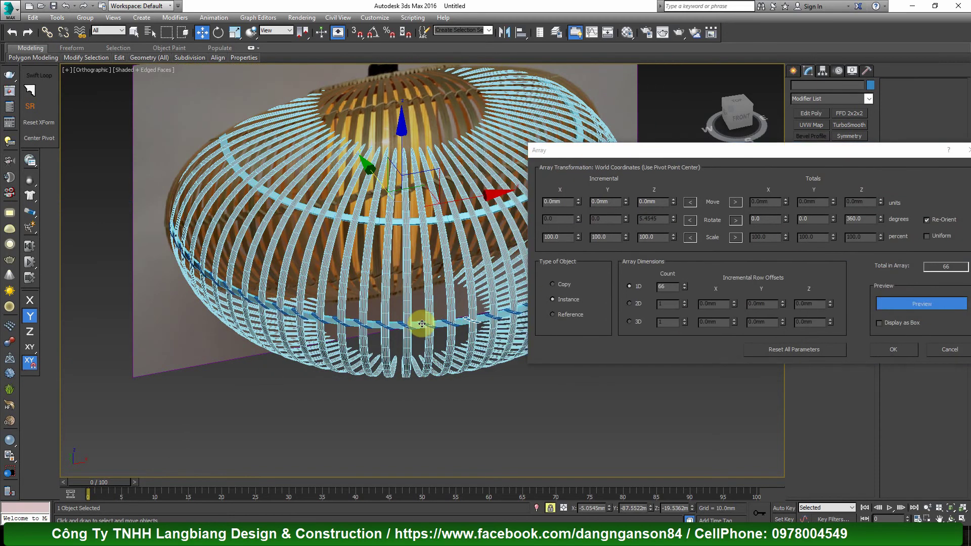
{"action": "scroll", "coordinate": [422, 324], "scroll_direction": "up", "scroll_amount": 5}
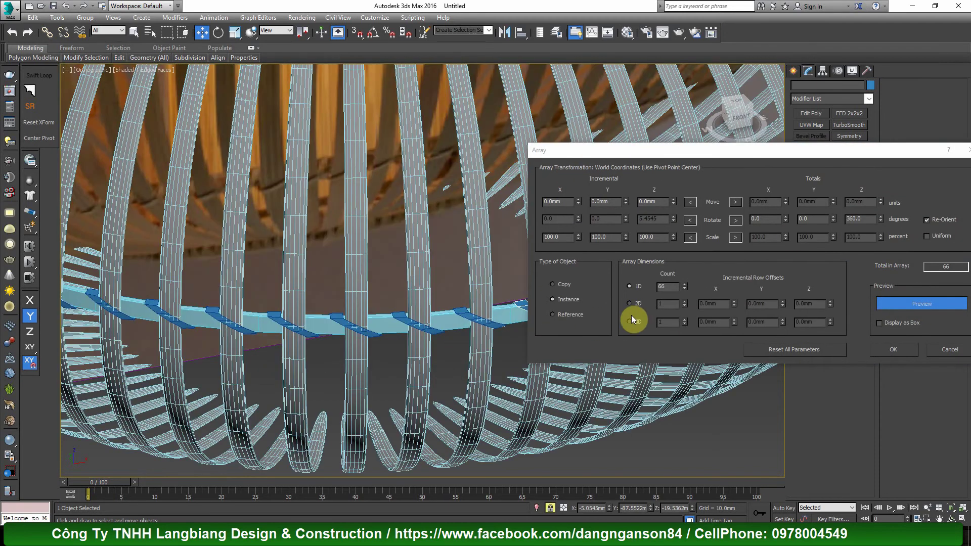
{"action": "left_click", "coordinate": [894, 349]}
Step: Isolate the 66 binding strips without the ring band and orbit to inspect the zigzag
{"action": "key", "text": "f"}
{"action": "scroll", "coordinate": [414, 277], "scroll_direction": "down", "scroll_amount": 5}
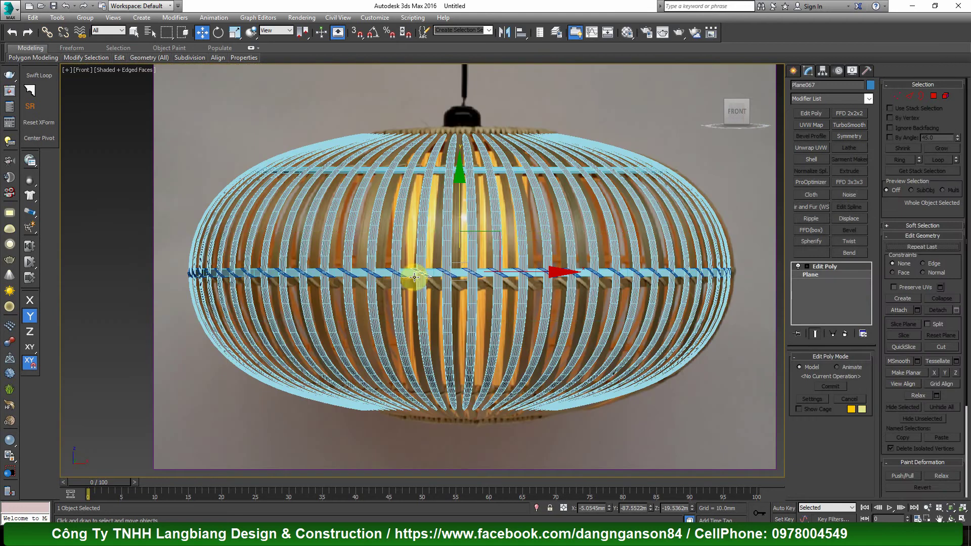
{"action": "left_click_drag", "start_coordinate": [141, 232], "coordinate": [785, 316]}
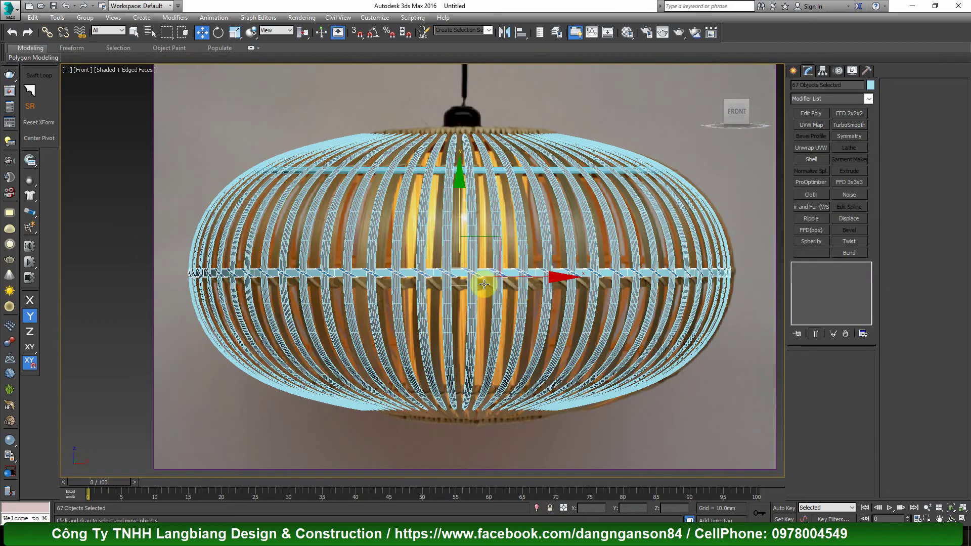
{"action": "scroll", "coordinate": [484, 284], "scroll_direction": "up", "scroll_amount": 8}
{"action": "left_click", "coordinate": [383, 237], "text": "alt"}
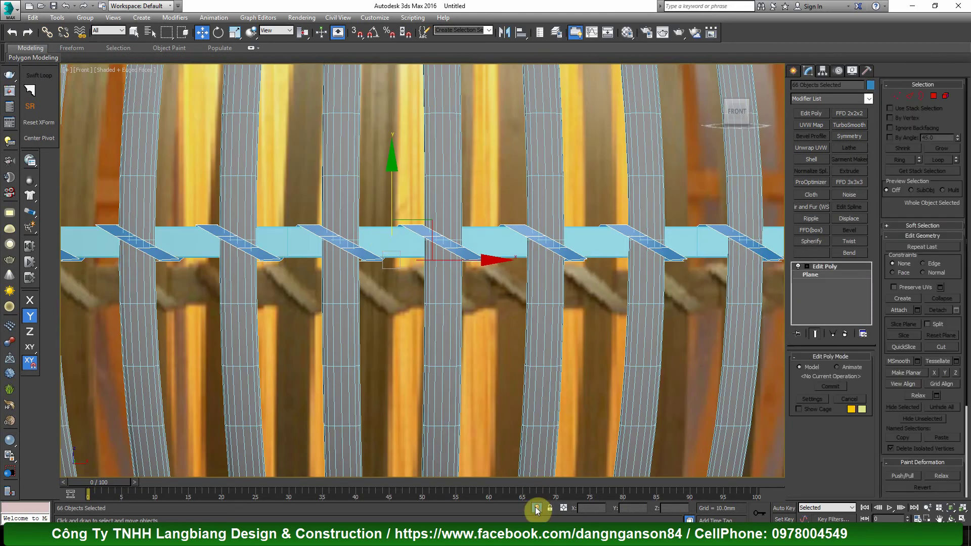
{"action": "left_click", "coordinate": [536, 507]}
{"action": "middle_click_drag", "start_coordinate": [484, 313], "coordinate": [468, 350], "text": "alt"}
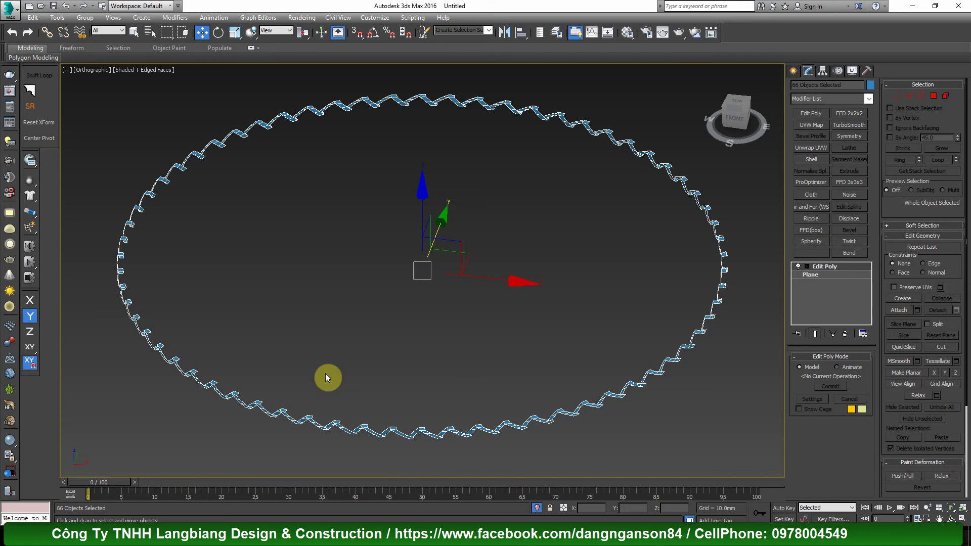
{"action": "mouse_move", "coordinate": [327, 378]}
{"action": "middle_mouse_down", "text": "alt"}
{"action": "mouse_move", "coordinate": [433, 353]}
{"action": "mouse_move", "coordinate": [370, 336]}
{"action": "mouse_move", "coordinate": [423, 287]}
{"action": "mouse_move", "coordinate": [424, 325]}
{"action": "middle_mouse_up", "text": "alt"}
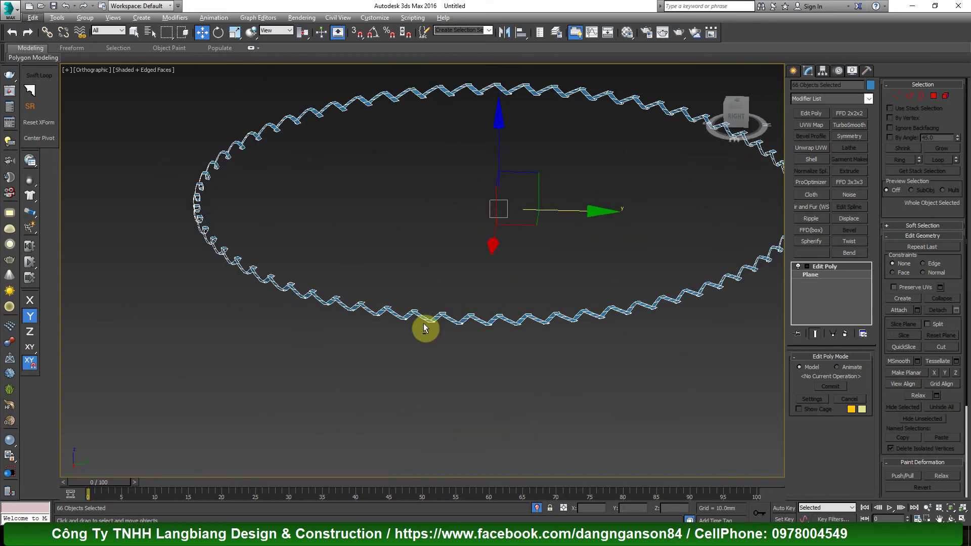
{"action": "scroll", "coordinate": [431, 119], "scroll_direction": "up", "scroll_amount": 5}
{"action": "middle_click_drag", "start_coordinate": [431, 119], "coordinate": [418, 265]}
{"action": "scroll", "coordinate": [411, 236], "scroll_direction": "up", "scroll_amount": 5}
Step: Select one binding strip and the vertices at its end
{"action": "left_click_drag", "start_coordinate": [426, 228], "coordinate": [379, 341]}
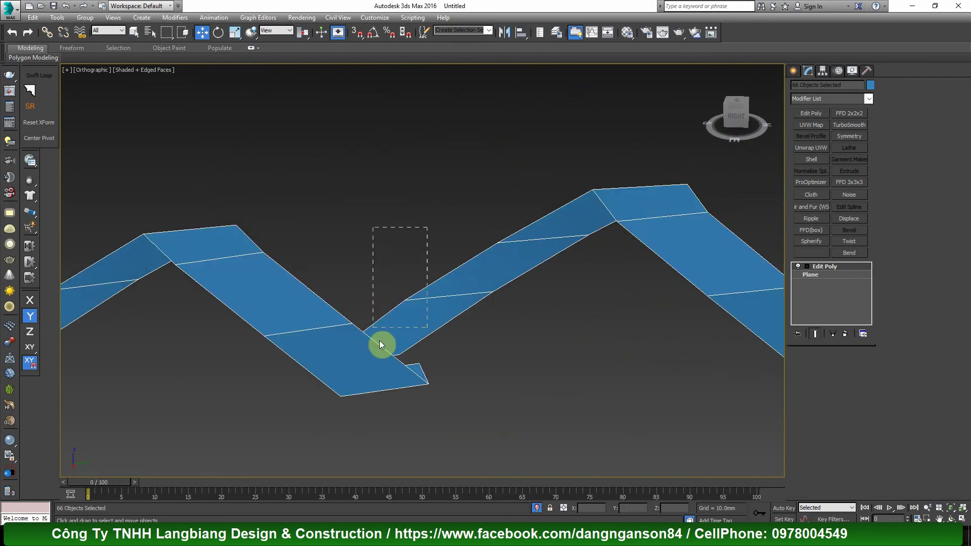
{"action": "key", "text": "1"}
{"action": "left_click_drag", "start_coordinate": [518, 304], "coordinate": [469, 277]}
{"action": "mouse_move", "coordinate": [468, 275]}
{"action": "middle_mouse_down", "text": "alt"}
{"action": "mouse_move", "coordinate": [441, 335]}
{"action": "mouse_move", "coordinate": [419, 347]}
{"action": "mouse_move", "coordinate": [371, 295]}
{"action": "middle_mouse_up", "text": "alt"}
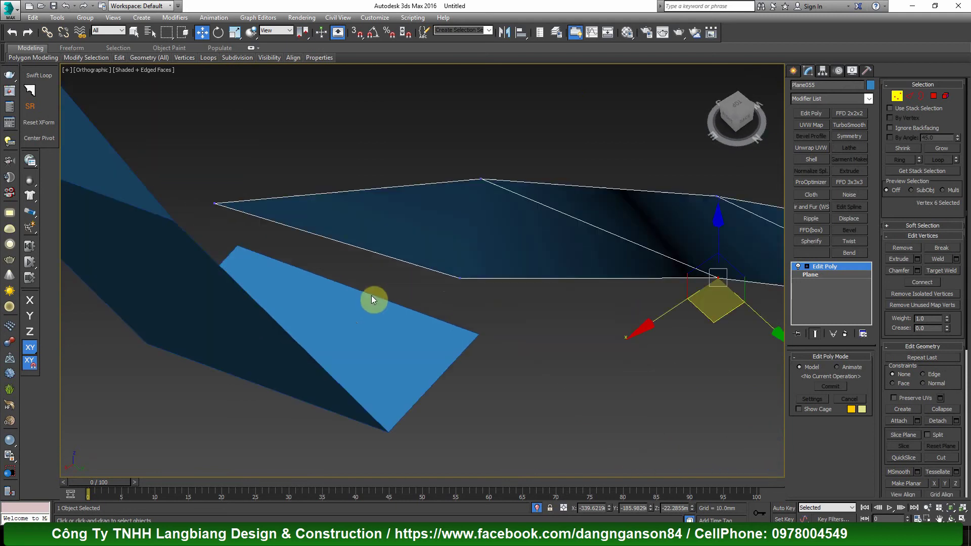
Step: With snaps on, snap the neighbouring strip's corner vertex onto the adjacent strip
{"action": "key", "text": "1"}
{"action": "left_click", "coordinate": [425, 343]}
{"action": "key", "text": "s"}
{"action": "key", "text": "F6"}
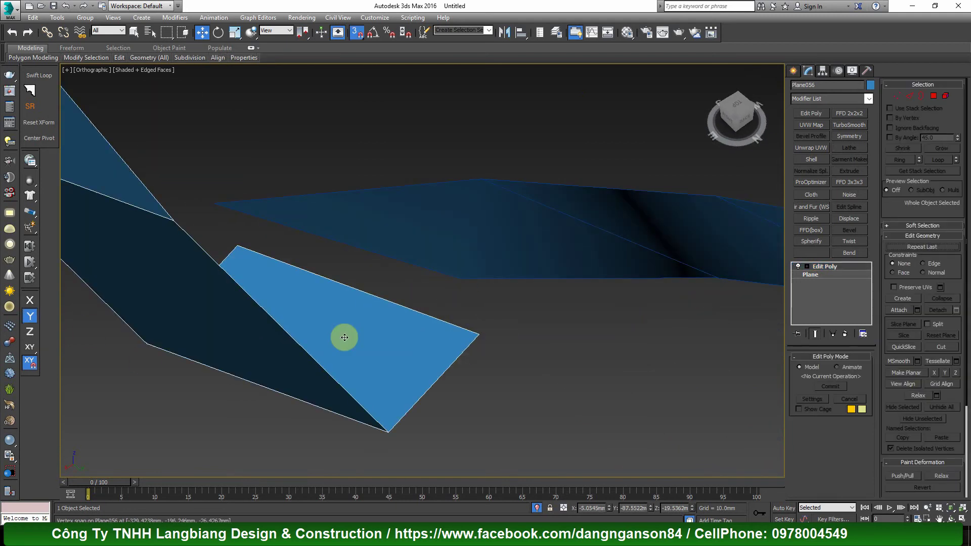
{"action": "key", "text": "1"}
{"action": "key", "text": "F8"}
{"action": "left_click", "coordinate": [479, 334]}
{"action": "left_click", "coordinate": [31, 361]}
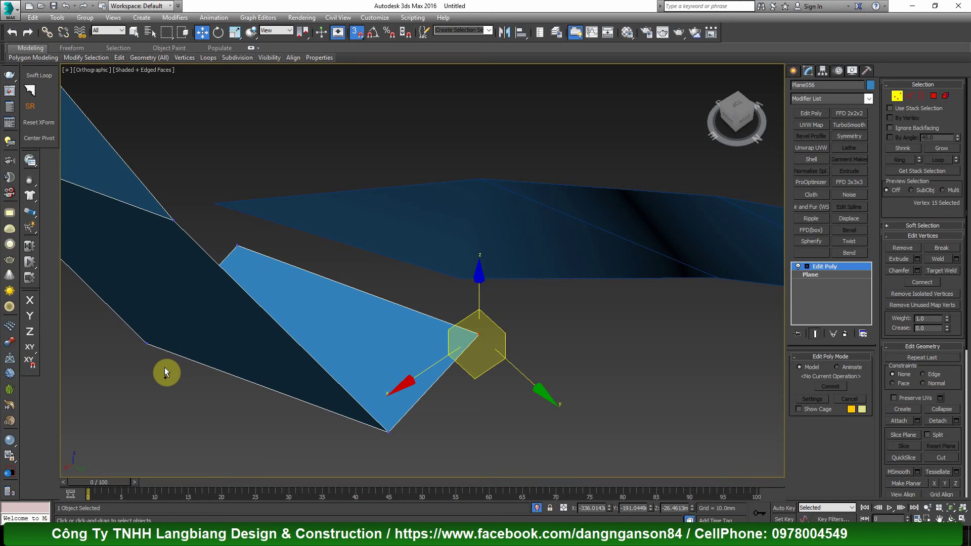
{"action": "left_click_drag", "start_coordinate": [476, 370], "coordinate": [462, 281]}
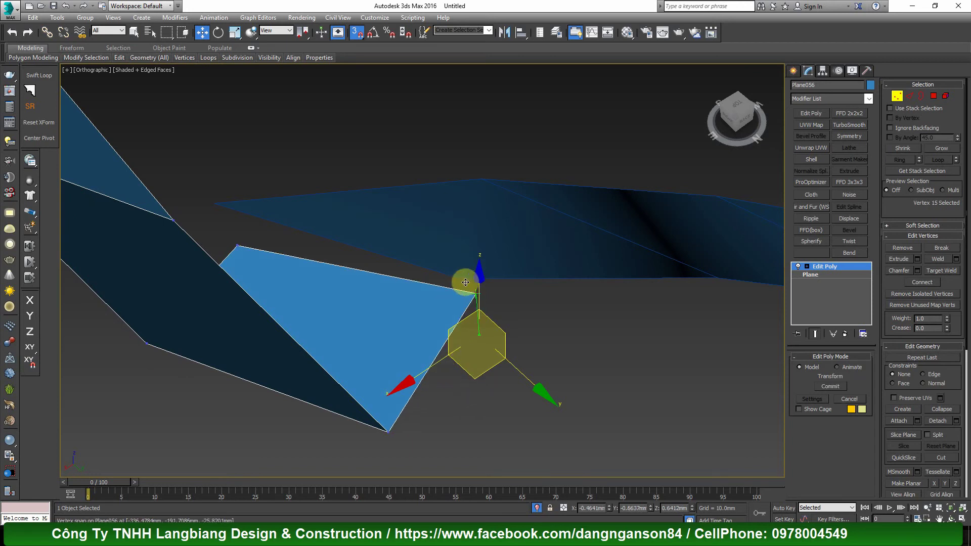
{"action": "middle_click_drag", "start_coordinate": [461, 281], "coordinate": [347, 326], "text": "alt"}
Step: Snap the triangle's top corner onto the adjoining strip, then unhide the lamp
{"action": "left_click", "coordinate": [248, 218]}
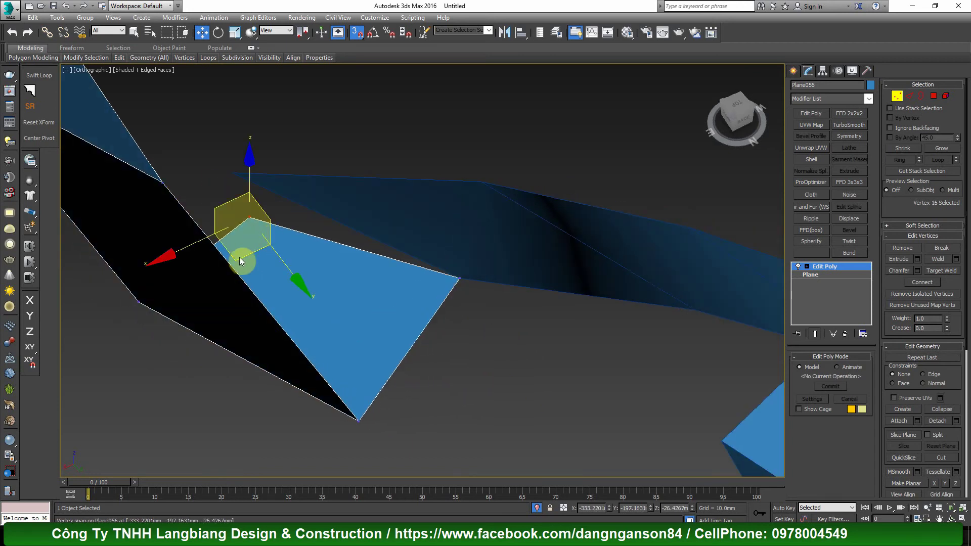
{"action": "left_click_drag", "start_coordinate": [242, 256], "coordinate": [233, 172]}
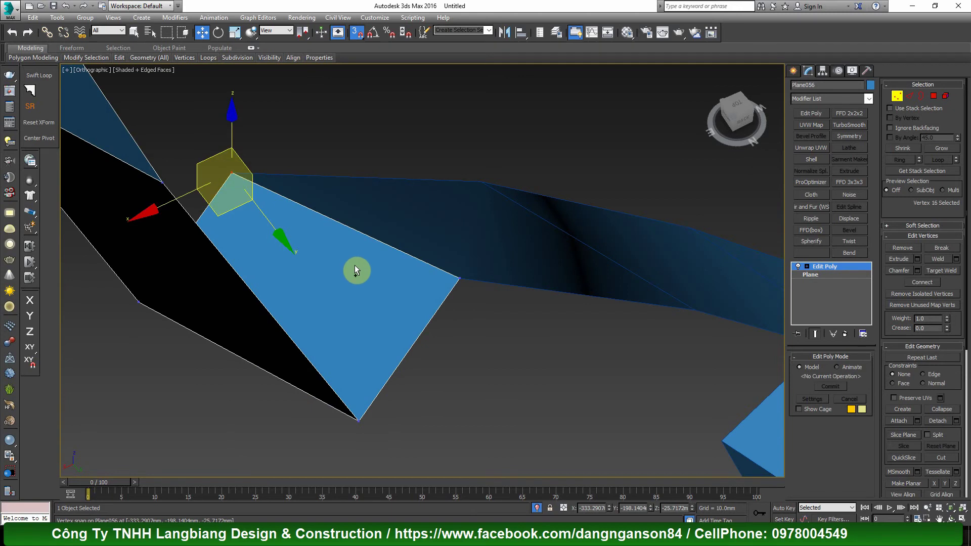
{"action": "left_click", "coordinate": [536, 508]}
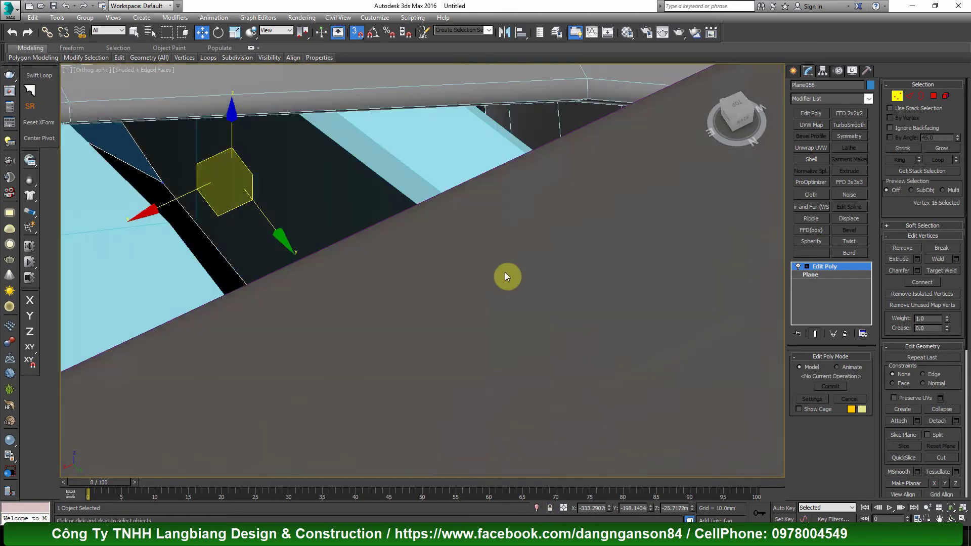
{"action": "scroll", "coordinate": [455, 305], "scroll_direction": "up", "scroll_amount": 2}
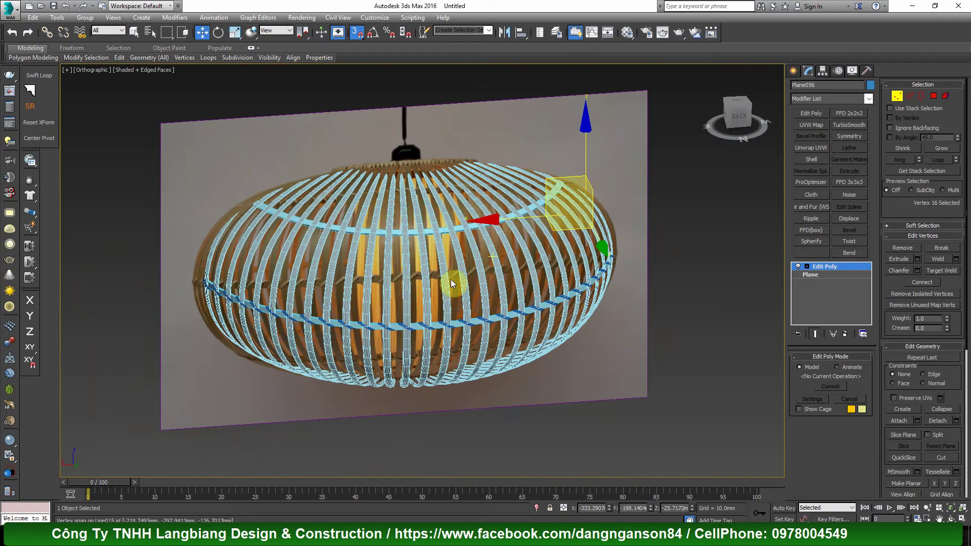
{"action": "scroll", "coordinate": [451, 279], "scroll_direction": "up", "scroll_amount": 5}
{"action": "scroll", "coordinate": [423, 329], "scroll_direction": "up", "scroll_amount": 3}
{"action": "scroll", "coordinate": [427, 329], "scroll_direction": "down", "scroll_amount": 4}
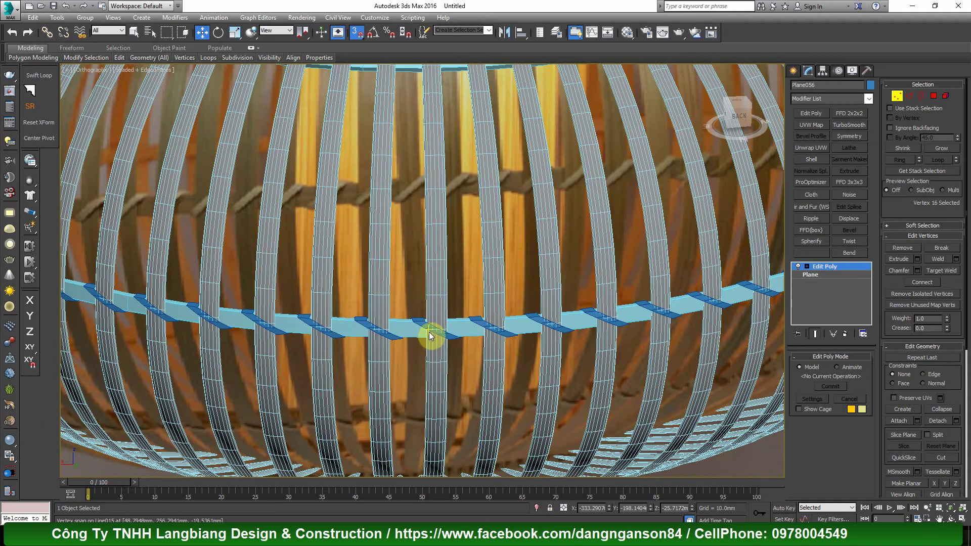
{"action": "key", "text": "s"}
{"action": "scroll", "coordinate": [455, 329], "scroll_direction": "down", "scroll_amount": 3}
{"action": "scroll", "coordinate": [476, 328], "scroll_direction": "up", "scroll_amount": 3}
{"action": "scroll", "coordinate": [479, 330], "scroll_direction": "up", "scroll_amount": 3}
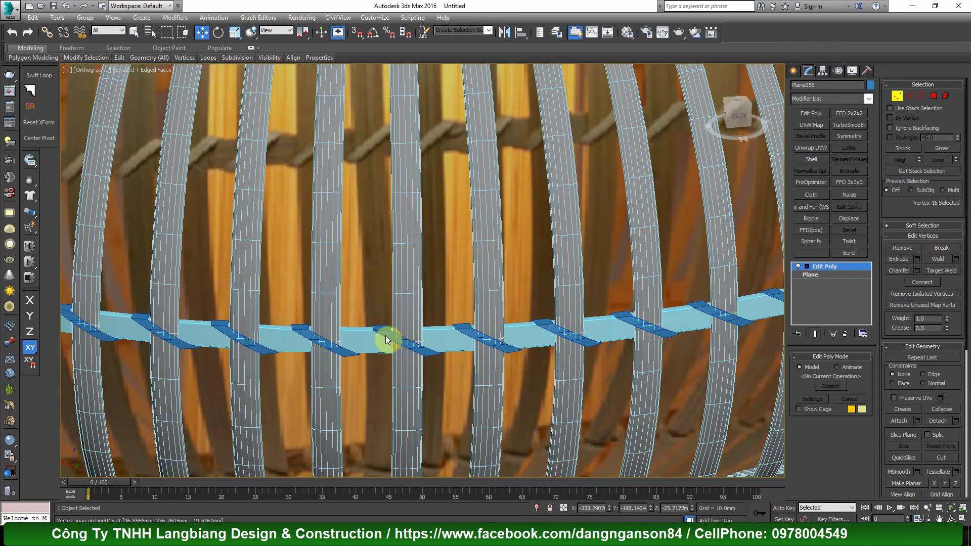
{"action": "key", "text": "1"}
{"action": "key", "text": "F6"}
{"action": "scroll", "coordinate": [425, 333], "scroll_direction": "down", "scroll_amount": 5}
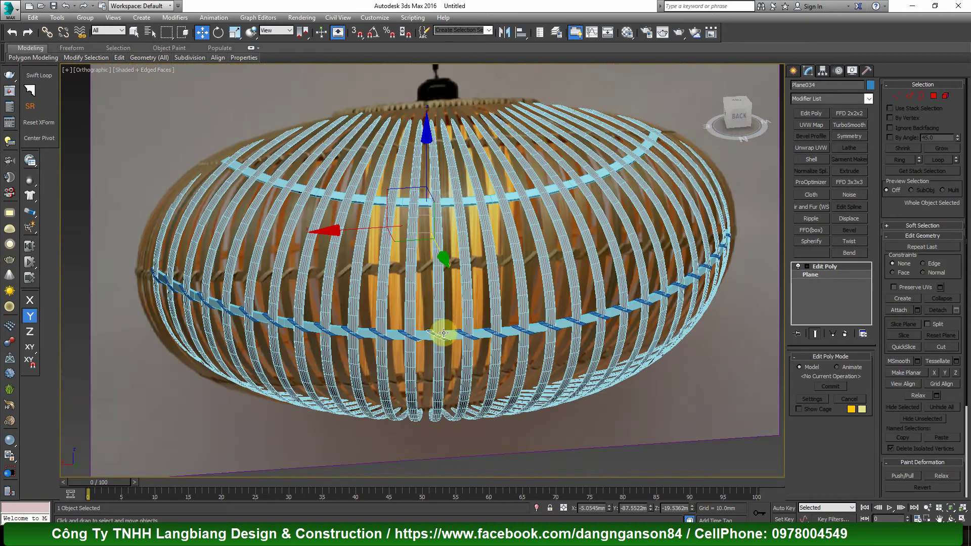
{"action": "scroll", "coordinate": [445, 329], "scroll_direction": "down", "scroll_amount": 1}
{"action": "scroll", "coordinate": [463, 346], "scroll_direction": "down", "scroll_amount": 1}
{"action": "scroll", "coordinate": [461, 350], "scroll_direction": "up", "scroll_amount": 1}
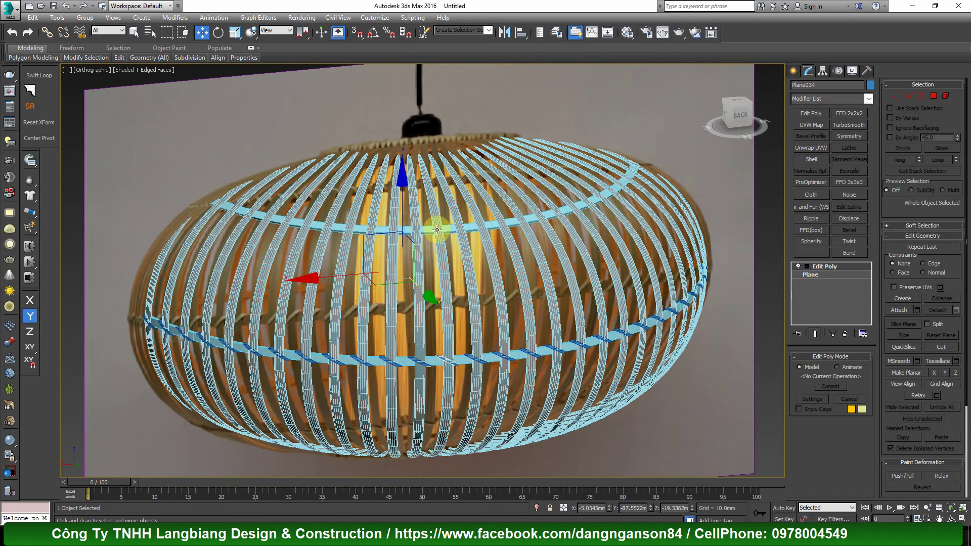
{"action": "scroll", "coordinate": [449, 349], "scroll_direction": "up", "scroll_amount": 2}
{"action": "scroll", "coordinate": [457, 353], "scroll_direction": "up", "scroll_amount": 3}
{"action": "scroll", "coordinate": [455, 339], "scroll_direction": "down", "scroll_amount": 5}
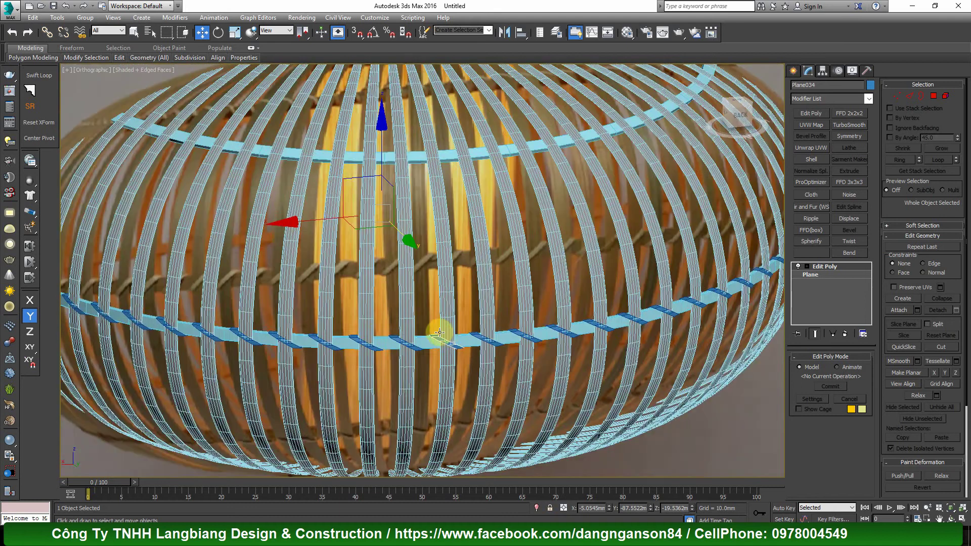
{"action": "scroll", "coordinate": [465, 374], "scroll_direction": "up", "scroll_amount": 1}
{"action": "scroll", "coordinate": [451, 349], "scroll_direction": "up", "scroll_amount": 1}
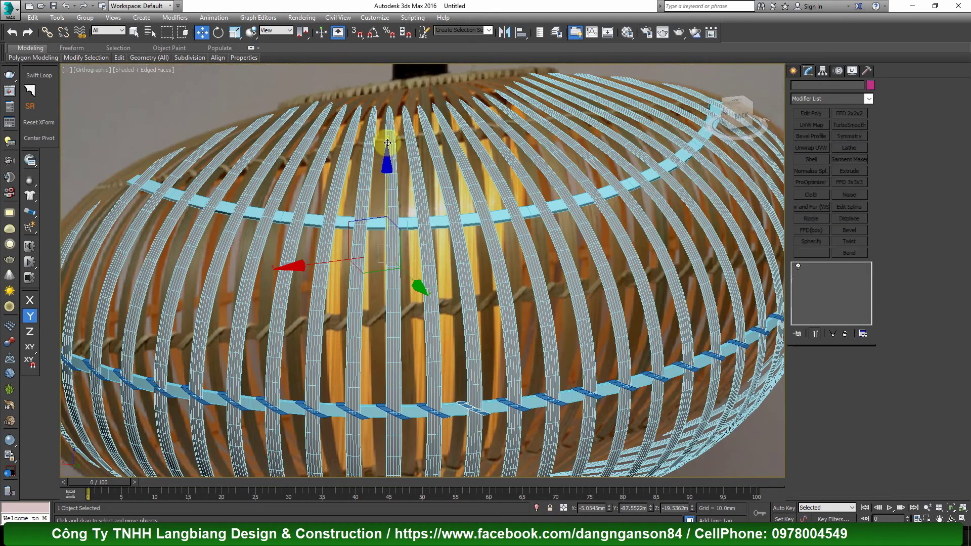
Step: Isolate the 66 binding strips from the front view and convert them to Editable Poly
{"action": "left_click_drag", "start_coordinate": [388, 205], "coordinate": [388, 49], "text": "shift"}
{"action": "left_click", "coordinate": [489, 319]}
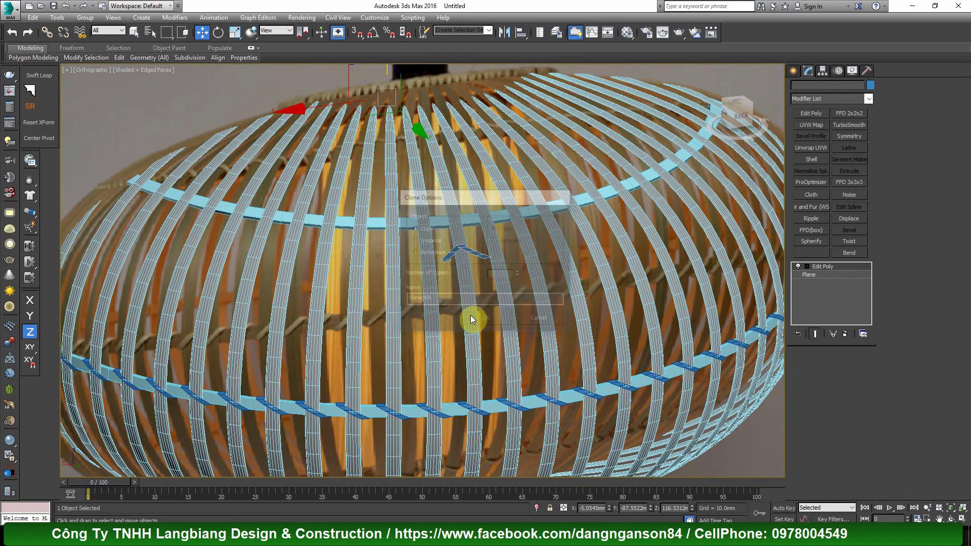
{"action": "key", "text": "f"}
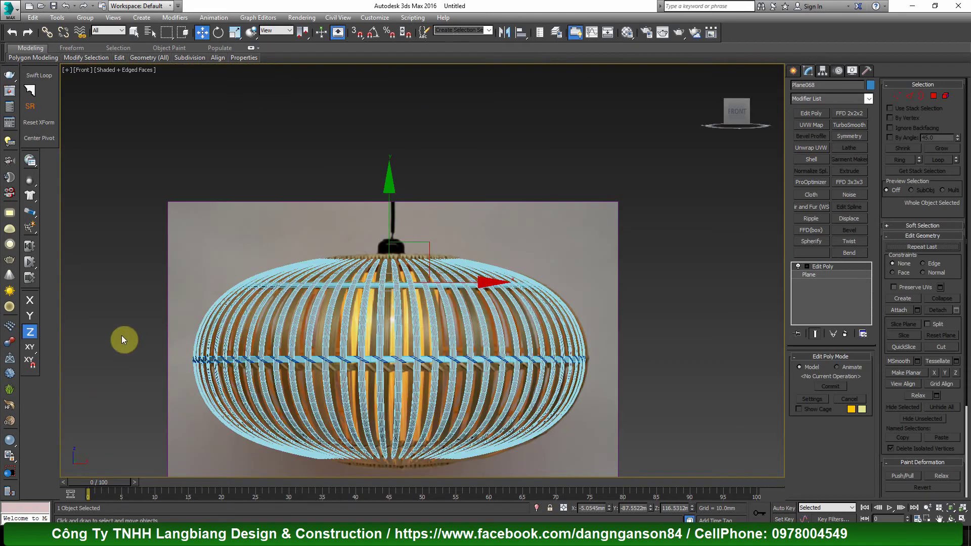
{"action": "left_click_drag", "start_coordinate": [116, 318], "coordinate": [622, 419]}
{"action": "scroll", "coordinate": [347, 368], "scroll_direction": "up", "scroll_amount": 4}
{"action": "scroll", "coordinate": [430, 331], "scroll_direction": "up", "scroll_amount": 3}
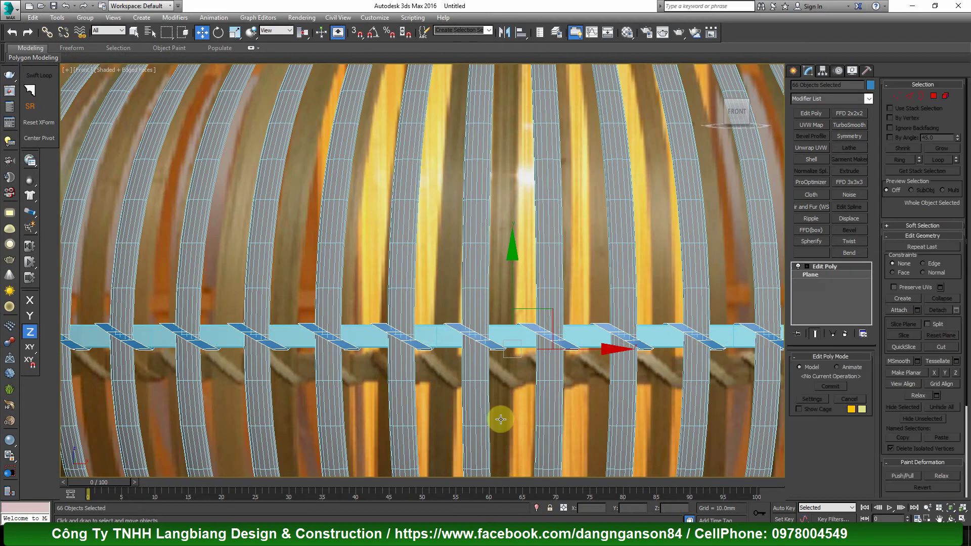
{"action": "left_click", "coordinate": [535, 507]}
{"action": "right_click", "coordinate": [365, 231]}
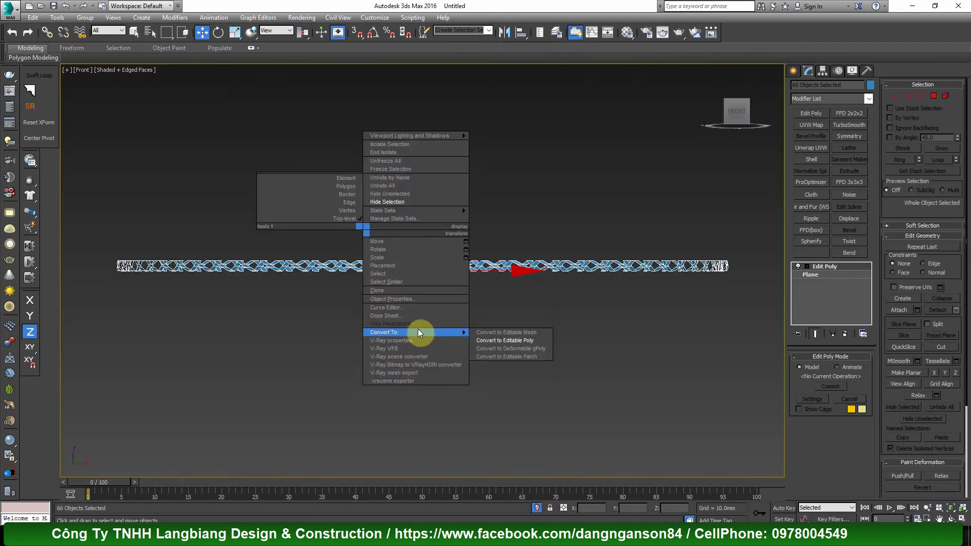
{"action": "left_click", "coordinate": [513, 340]}
{"action": "middle_click_drag", "start_coordinate": [442, 317], "coordinate": [444, 338], "text": "alt"}
Step: Attach all the binding strips into one object using the Attach List
{"action": "scroll", "coordinate": [445, 343], "scroll_direction": "up", "scroll_amount": 4}
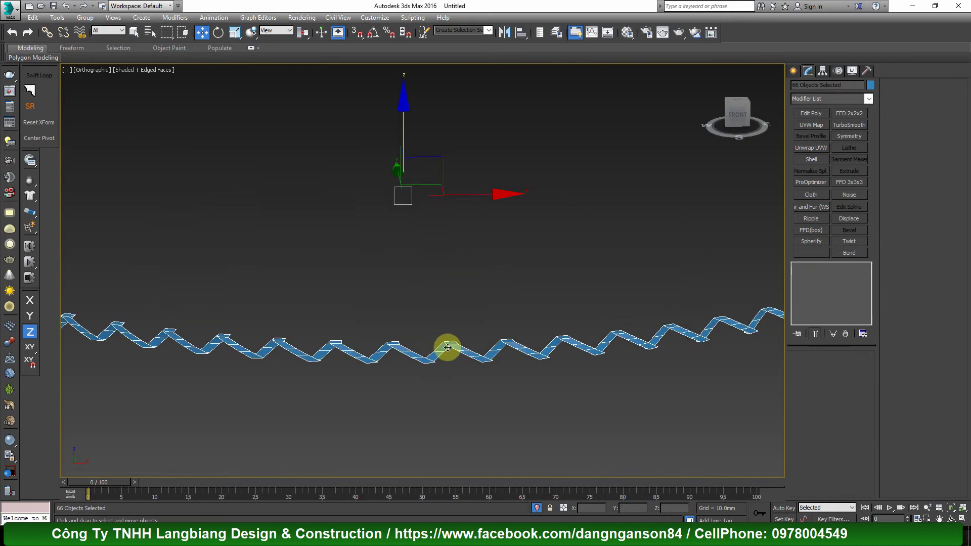
{"action": "left_click", "coordinate": [928, 185]}
{"action": "left_click", "coordinate": [917, 159]}
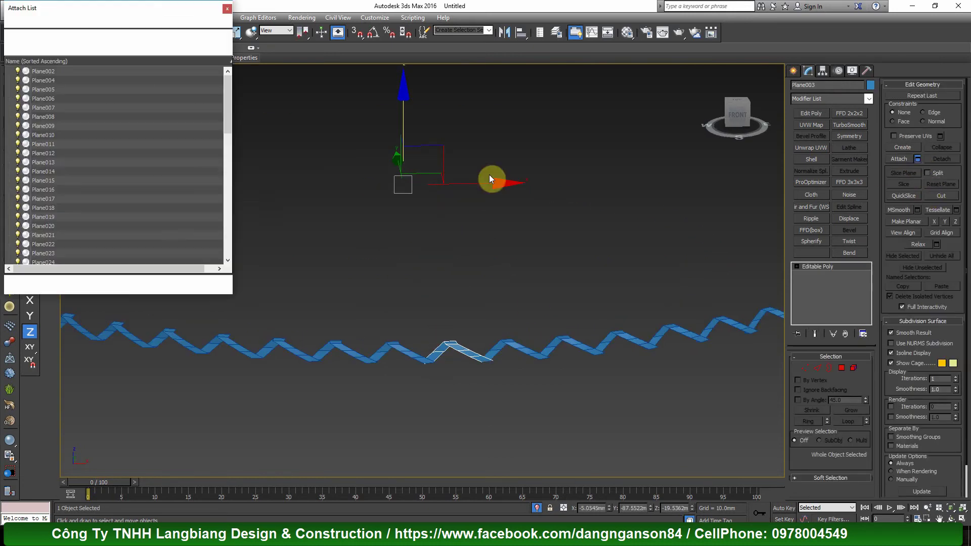
{"action": "left_click", "coordinate": [140, 172]}
{"action": "key", "text": "ctrl+a"}
{"action": "left_click", "coordinate": [167, 282]}
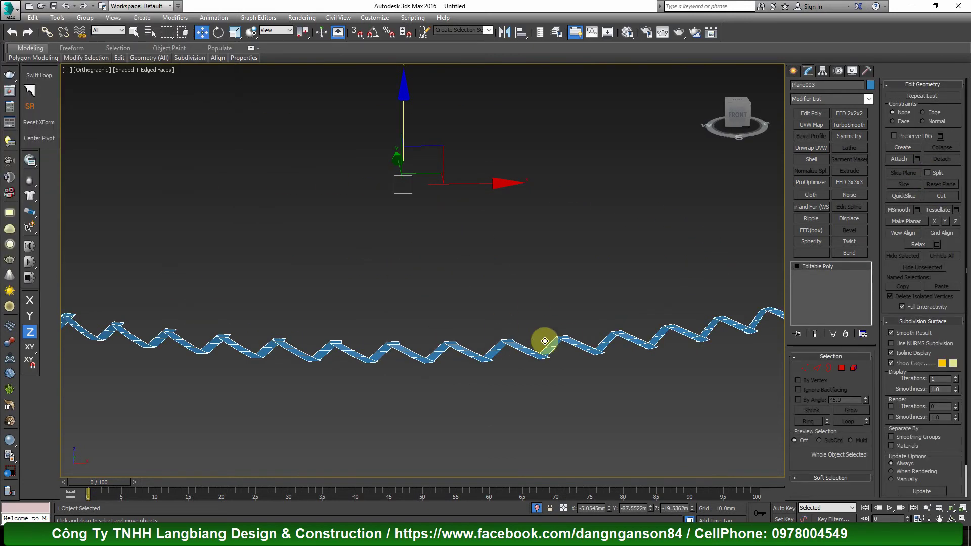
Step: Select all vertices of the merged strips and weld the coincident ones
{"action": "scroll", "coordinate": [448, 376], "scroll_direction": "up", "scroll_amount": 3}
{"action": "key", "text": "1"}
{"action": "key", "text": "ctrl+a"}
{"action": "scroll", "coordinate": [598, 302], "scroll_direction": "up", "scroll_amount": 4}
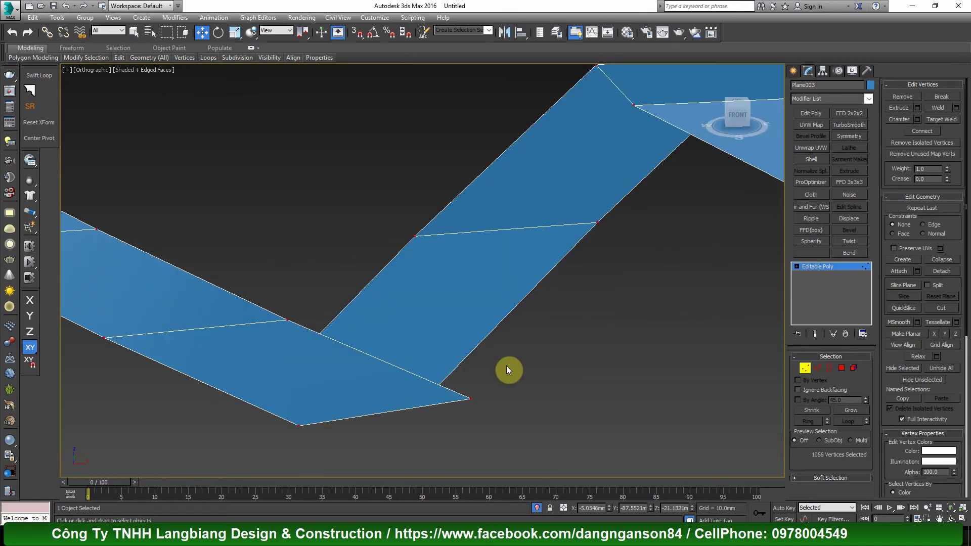
{"action": "left_click_drag", "start_coordinate": [505, 368], "coordinate": [457, 407]}
{"action": "scroll", "coordinate": [524, 273], "scroll_direction": "down", "scroll_amount": 4}
{"action": "middle_click_drag", "start_coordinate": [521, 301], "coordinate": [524, 273], "text": "alt"}
{"action": "key", "text": "ctrl+a"}
{"action": "scroll", "coordinate": [524, 273], "scroll_direction": "up", "scroll_amount": 4}
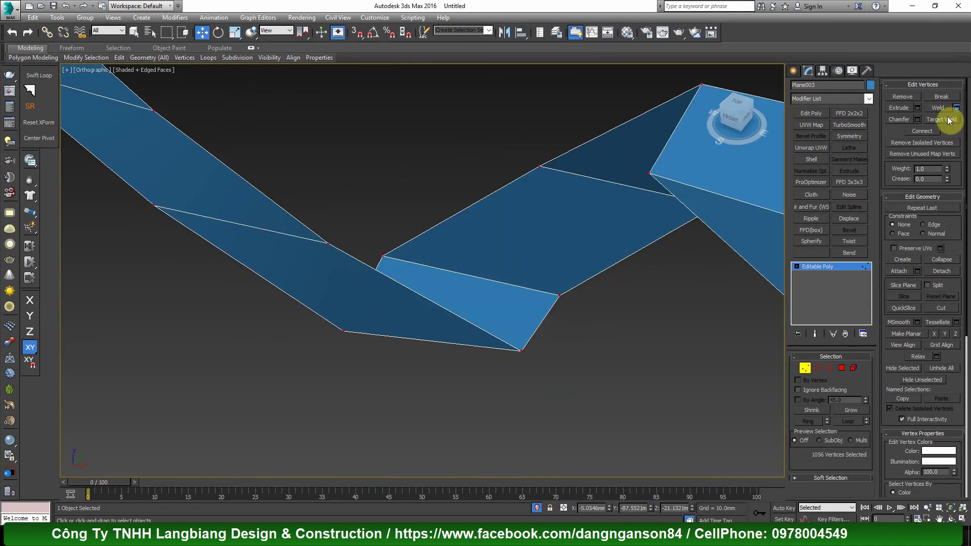
{"action": "left_click", "coordinate": [425, 315]}
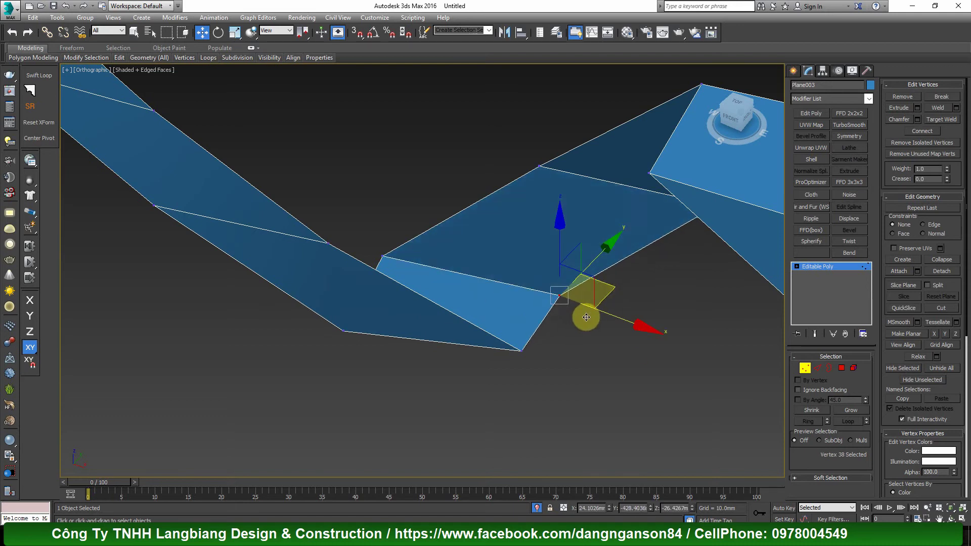
Step: Add TurboSmooth at 1 iteration to Plane003
{"action": "key", "text": "1"}
{"action": "scroll", "coordinate": [594, 320], "scroll_direction": "down", "scroll_amount": 5}
{"action": "left_click", "coordinate": [848, 125]}
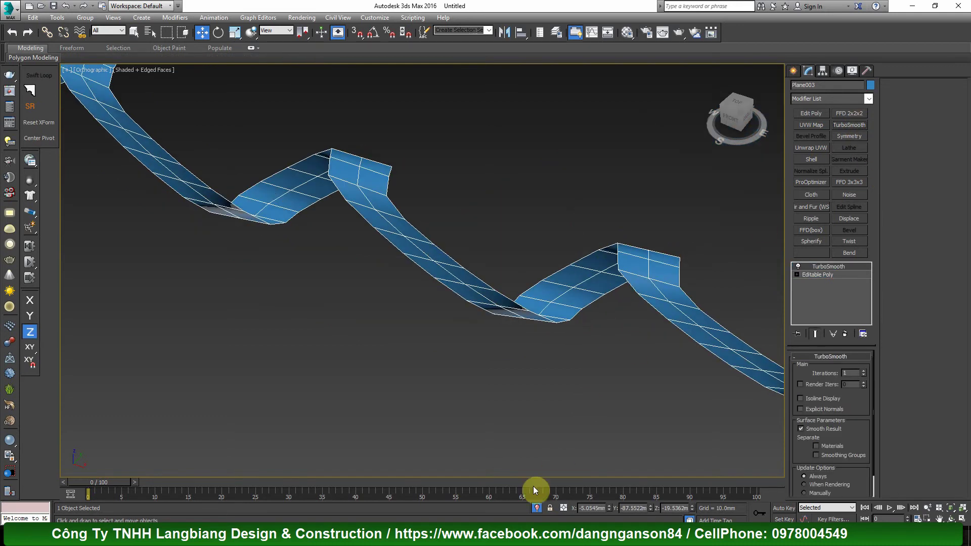
Step: Unhide the lamp and give Plane003 a Shell modifier with 1.01mm outer amount
{"action": "left_click", "coordinate": [536, 507]}
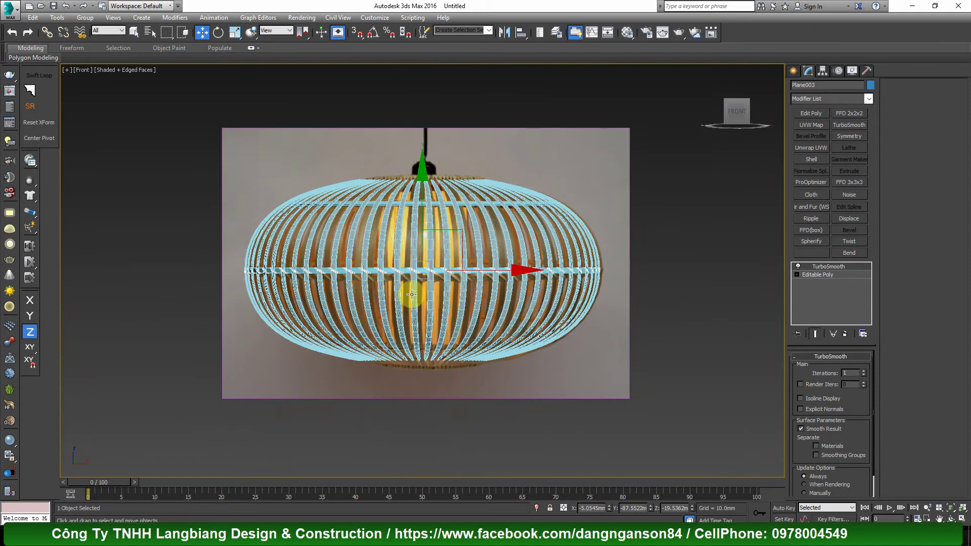
{"action": "scroll", "coordinate": [437, 272], "scroll_direction": "up", "scroll_amount": 5}
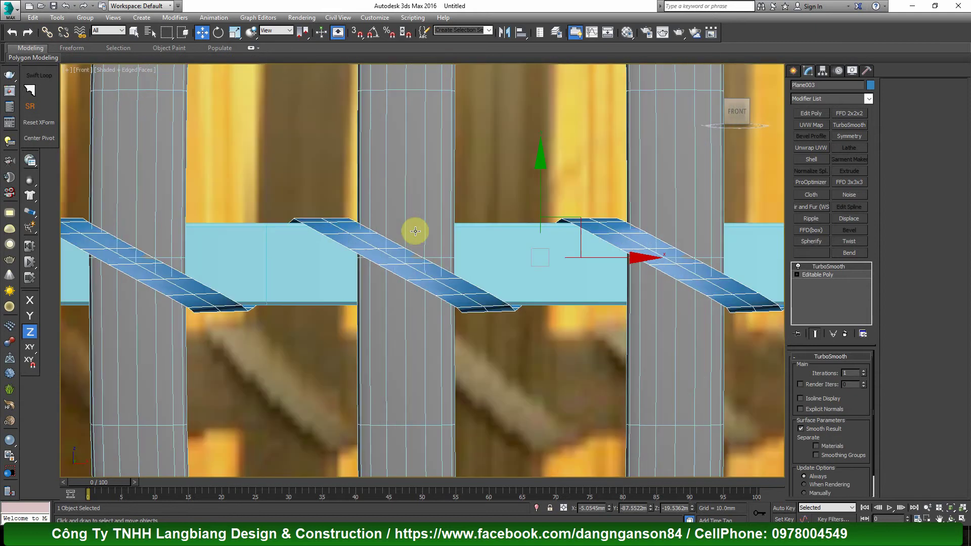
{"action": "left_click", "coordinate": [820, 160]}
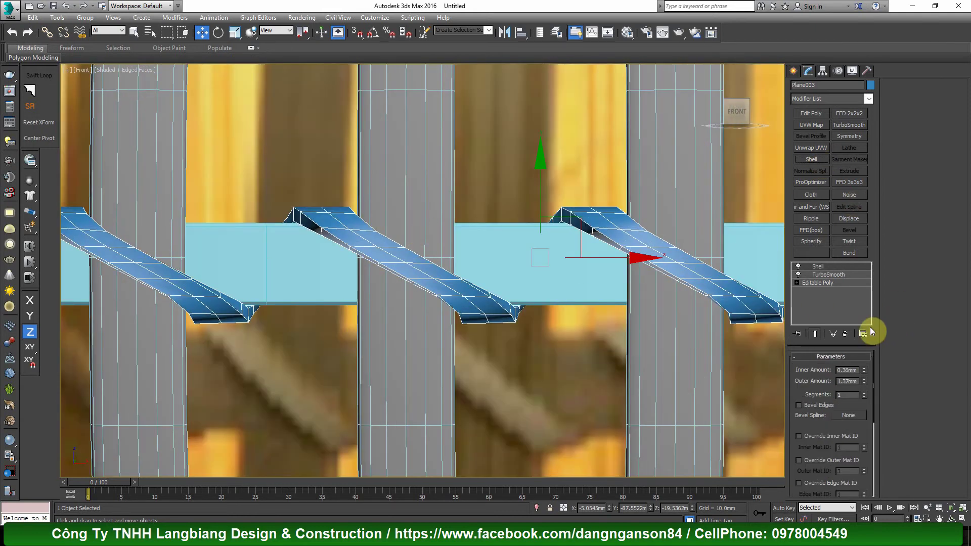
{"action": "left_click", "coordinate": [848, 334]}
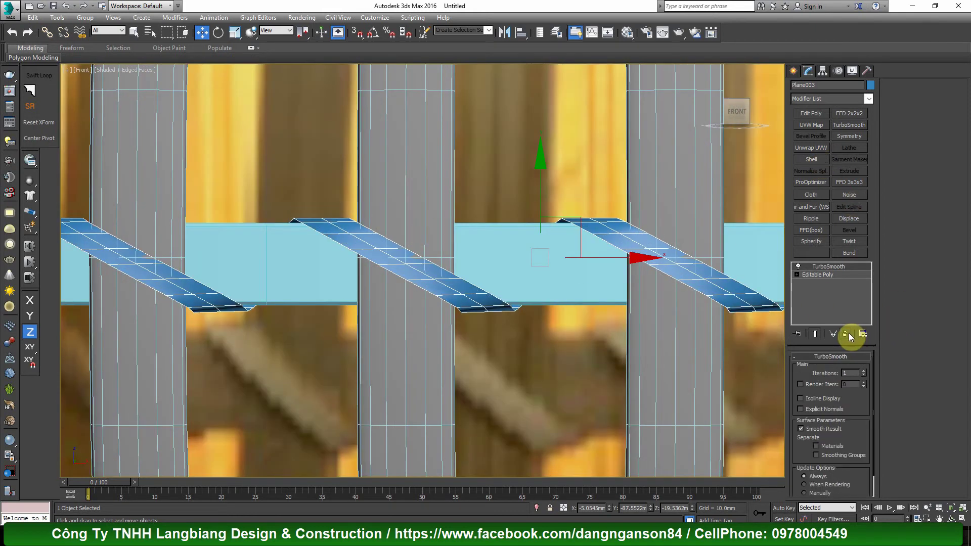
{"action": "left_click", "coordinate": [813, 159]}
{"action": "middle_click_drag", "start_coordinate": [557, 260], "coordinate": [536, 268], "text": "alt"}
{"action": "scroll", "coordinate": [519, 279], "scroll_direction": "up", "scroll_amount": 3}
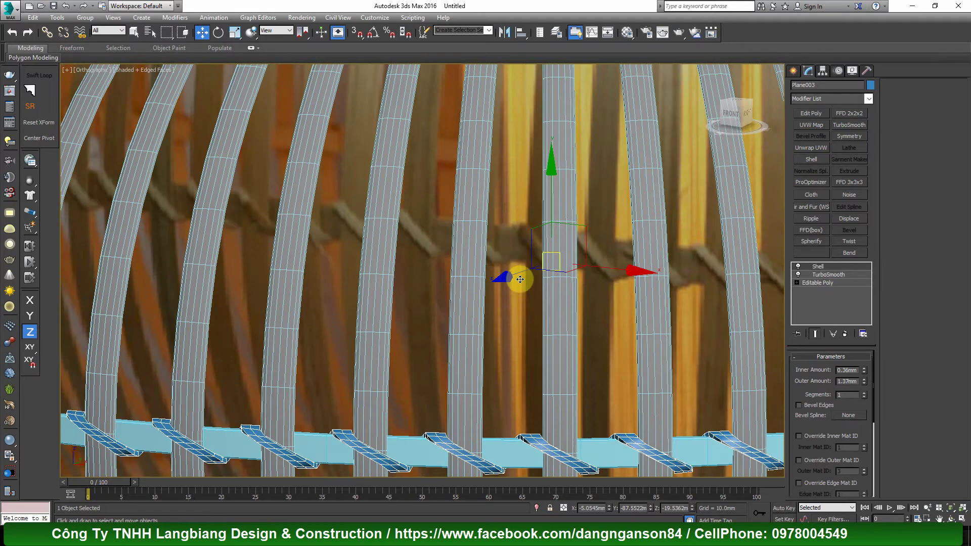
{"action": "scroll", "coordinate": [455, 277], "scroll_direction": "down", "scroll_amount": 3}
{"action": "scroll", "coordinate": [293, 232], "scroll_direction": "up", "scroll_amount": 4}
{"action": "scroll", "coordinate": [386, 275], "scroll_direction": "up", "scroll_amount": 2}
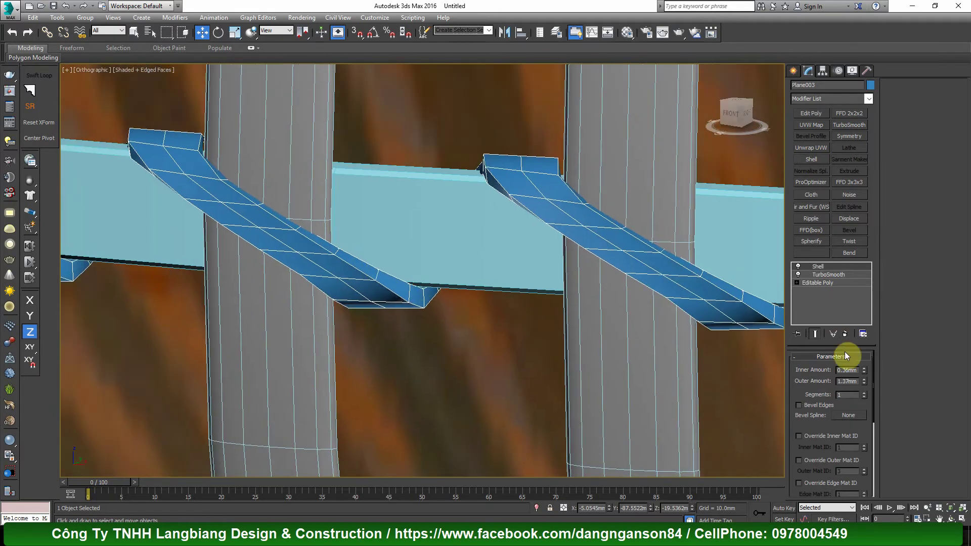
{"action": "left_click_drag", "start_coordinate": [866, 378], "coordinate": [864, 399]}
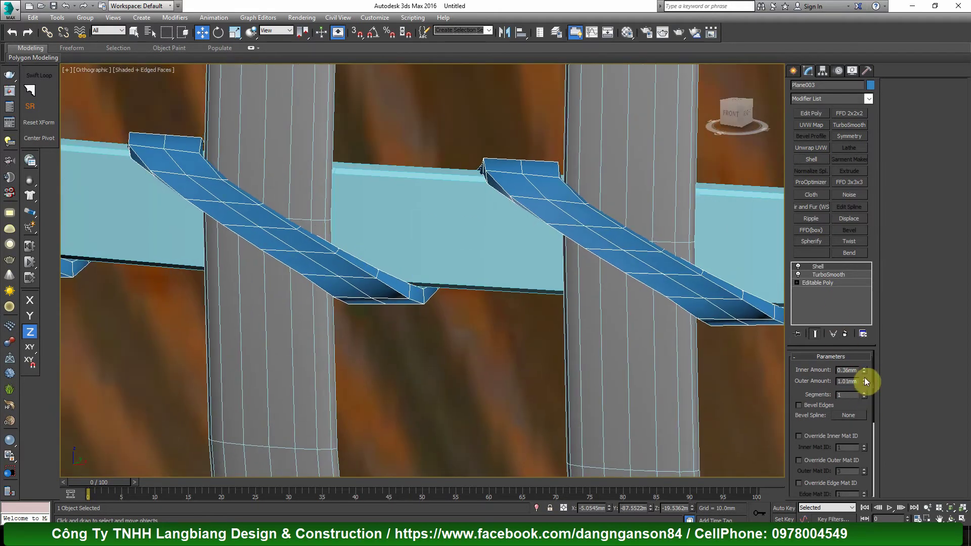
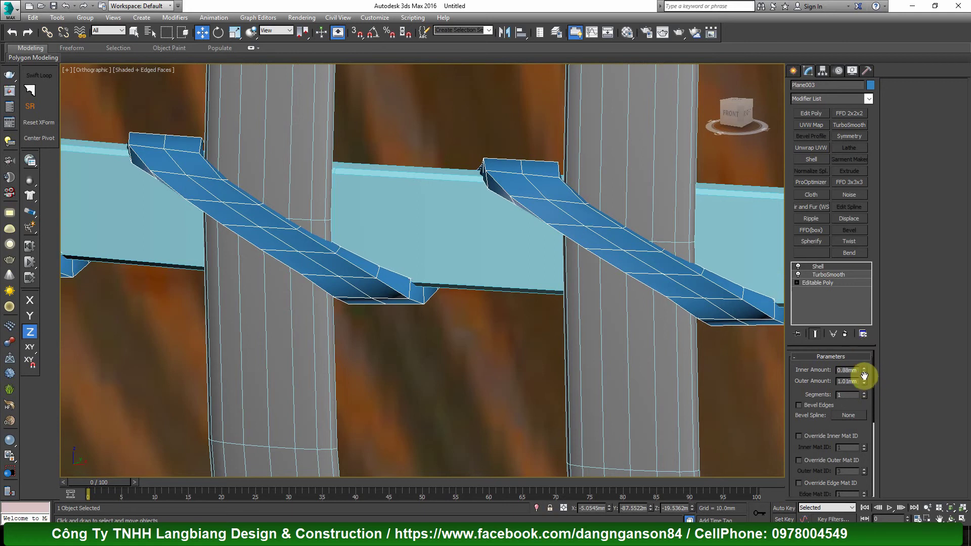
Step: Raise the Shell outer amount to 1.04mm and add TurboSmooth above the Shell
{"action": "mouse_move", "coordinate": [864, 375]}
{"action": "left_mouse_down"}
{"action": "mouse_move", "coordinate": [866, 389]}
{"action": "mouse_move", "coordinate": [865, 380]}
{"action": "left_mouse_up"}
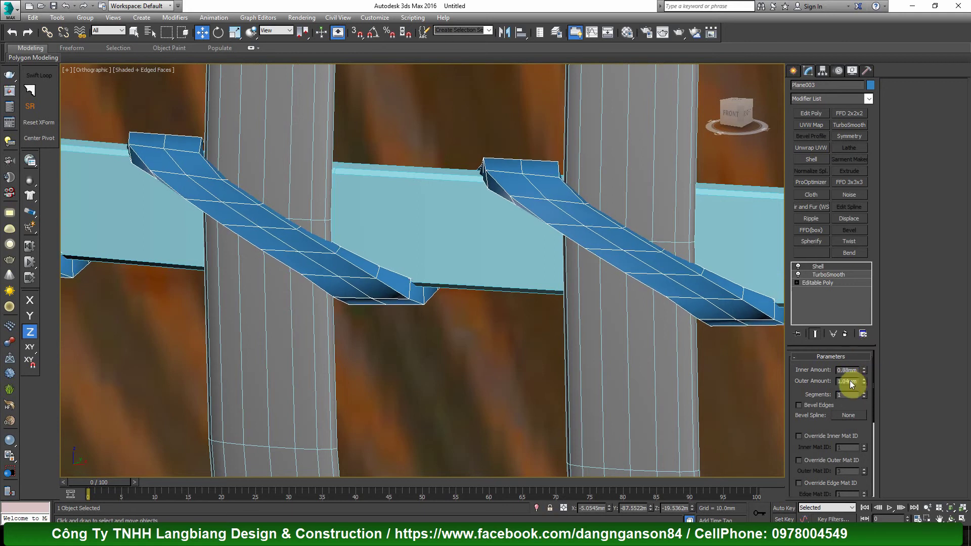
{"action": "scroll", "coordinate": [498, 253], "scroll_direction": "down", "scroll_amount": 5}
{"action": "scroll", "coordinate": [572, 203], "scroll_direction": "up", "scroll_amount": 5}
{"action": "key", "text": "F4"}
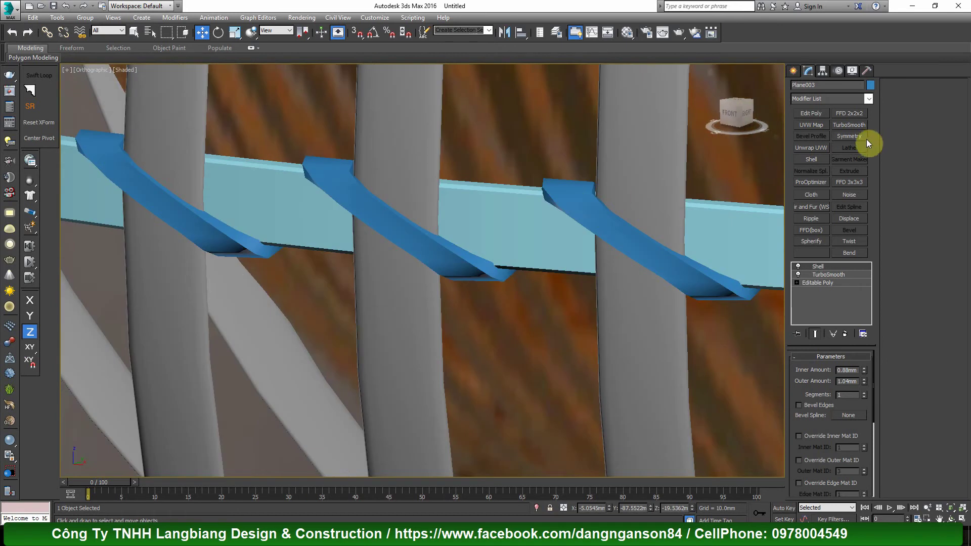
{"action": "left_click", "coordinate": [849, 124]}
{"action": "key", "text": "F4"}
{"action": "key", "text": "F4"}
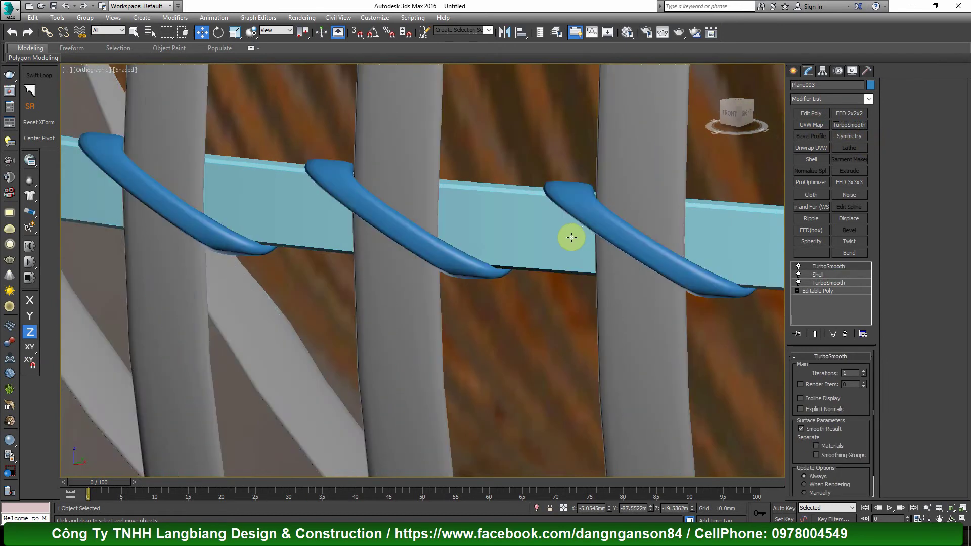
Step: Inspect the rounded wraps on the whole lamp from the side and front in wireframe
{"action": "scroll", "coordinate": [548, 251], "scroll_direction": "down", "scroll_amount": 5}
{"action": "mouse_move", "coordinate": [547, 251]}
{"action": "middle_mouse_down", "text": "alt"}
{"action": "mouse_move", "coordinate": [559, 234]}
{"action": "mouse_move", "coordinate": [414, 325]}
{"action": "middle_mouse_up", "text": "alt"}
{"action": "scroll", "coordinate": [460, 251], "scroll_direction": "down", "scroll_amount": 5}
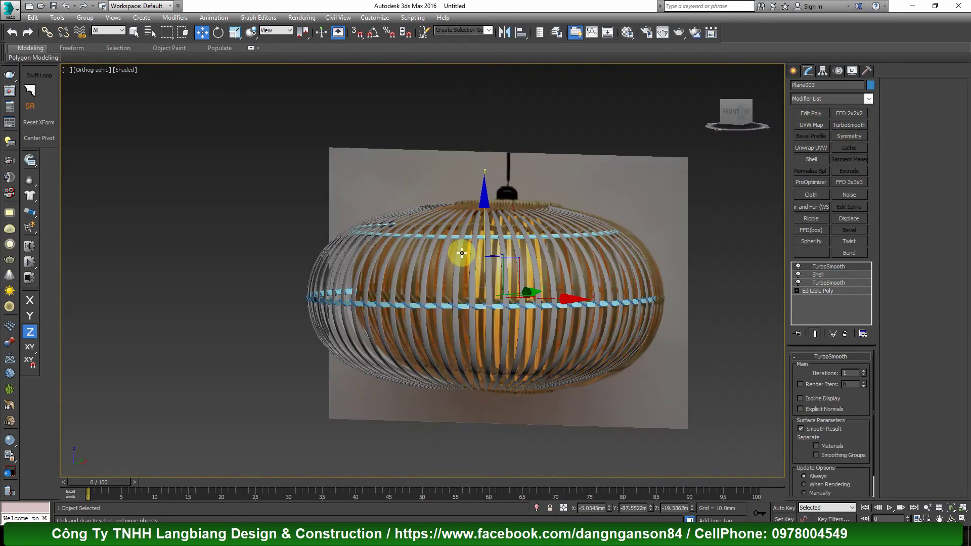
{"action": "scroll", "coordinate": [493, 249], "scroll_direction": "up", "scroll_amount": 6}
{"action": "scroll", "coordinate": [493, 249], "scroll_direction": "down", "scroll_amount": 4}
{"action": "scroll", "coordinate": [492, 250], "scroll_direction": "up", "scroll_amount": 3}
{"action": "scroll", "coordinate": [492, 250], "scroll_direction": "down", "scroll_amount": 6}
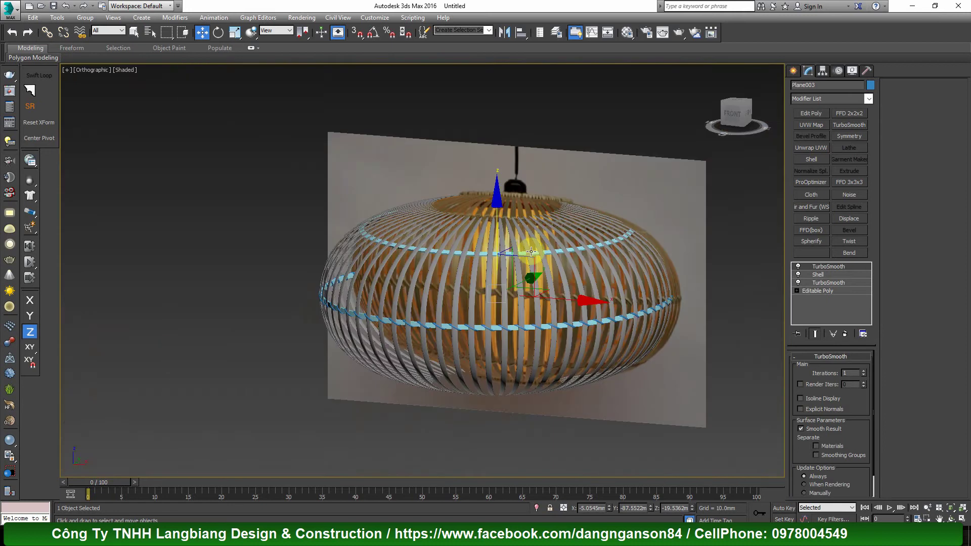
{"action": "key", "text": "f"}
{"action": "scroll", "coordinate": [495, 246], "scroll_direction": "up", "scroll_amount": 5}
{"action": "key", "text": "F3"}
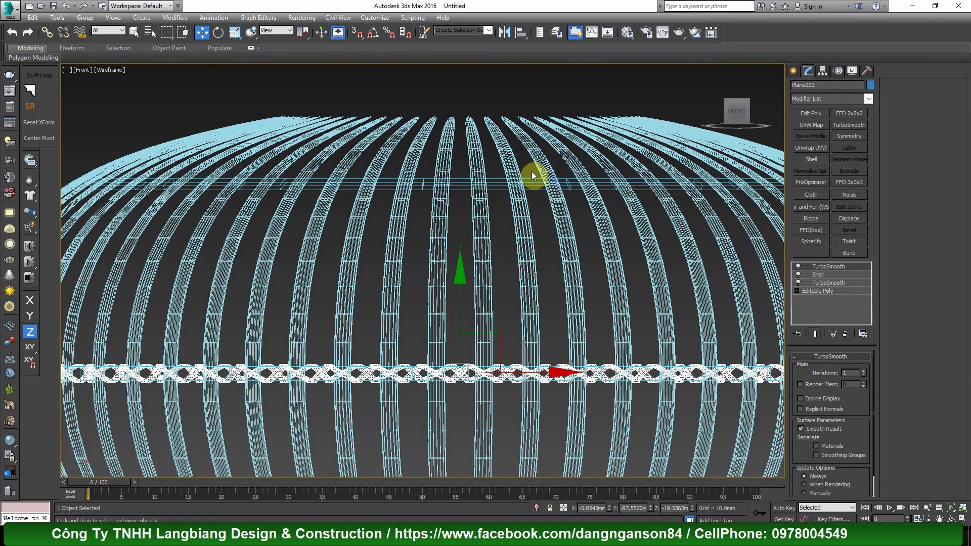
{"action": "scroll", "coordinate": [532, 171], "scroll_direction": "up", "scroll_amount": 5}
Step: Select the loose bent strip Plane068 and return to shaded display
{"action": "left_click", "coordinate": [520, 173]}
{"action": "key", "text": "F3"}
{"action": "scroll", "coordinate": [502, 191], "scroll_direction": "down", "scroll_amount": 5}
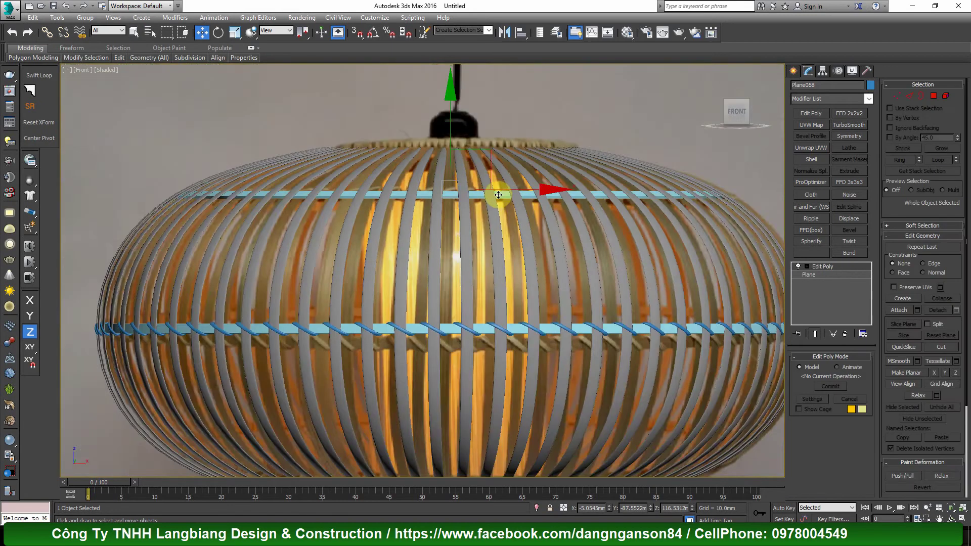
Step: Move Plane068 down-left toward the lamp in the front view
{"action": "scroll", "coordinate": [498, 194], "scroll_direction": "down", "scroll_amount": 5}
{"action": "middle_click_drag", "start_coordinate": [498, 194], "coordinate": [422, 217], "text": "alt"}
{"action": "key", "text": "F4"}
{"action": "left_click_drag", "start_coordinate": [422, 216], "coordinate": [550, 395]}
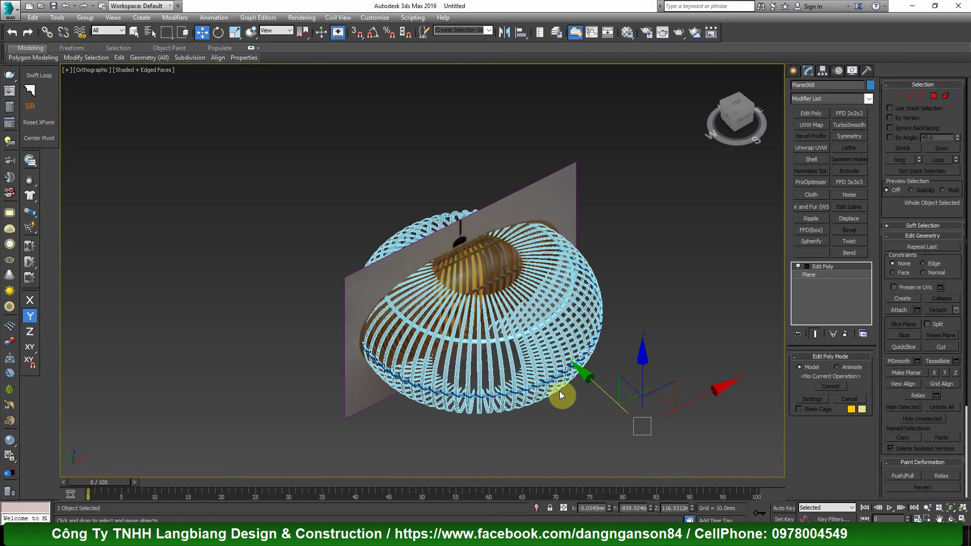
{"action": "scroll", "coordinate": [559, 390], "scroll_direction": "up", "scroll_amount": 5}
{"action": "scroll", "coordinate": [596, 359], "scroll_direction": "up", "scroll_amount": 3}
{"action": "scroll", "coordinate": [564, 345], "scroll_direction": "up", "scroll_amount": 3}
{"action": "key", "text": "f"}
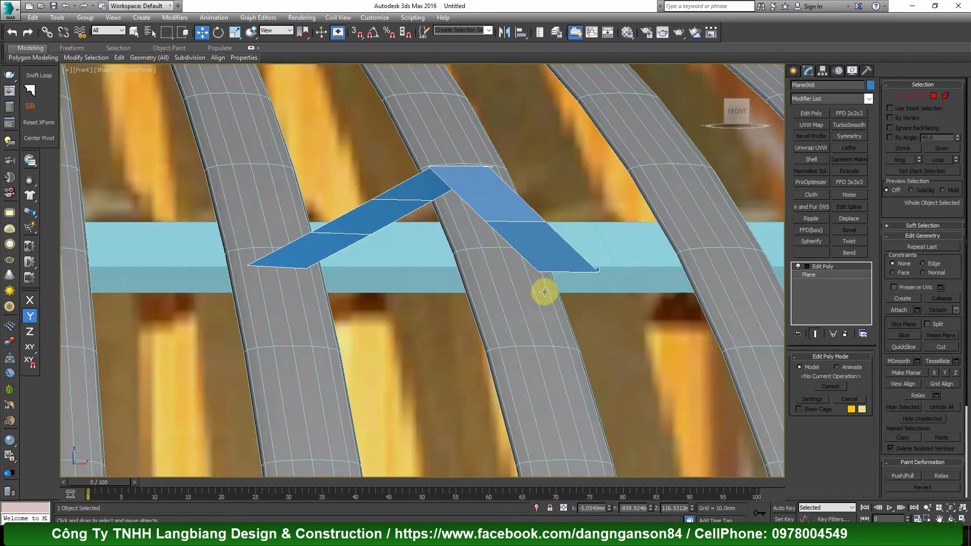
{"action": "scroll", "coordinate": [544, 292], "scroll_direction": "down", "scroll_amount": 5}
{"action": "scroll", "coordinate": [538, 276], "scroll_direction": "down", "scroll_amount": 5}
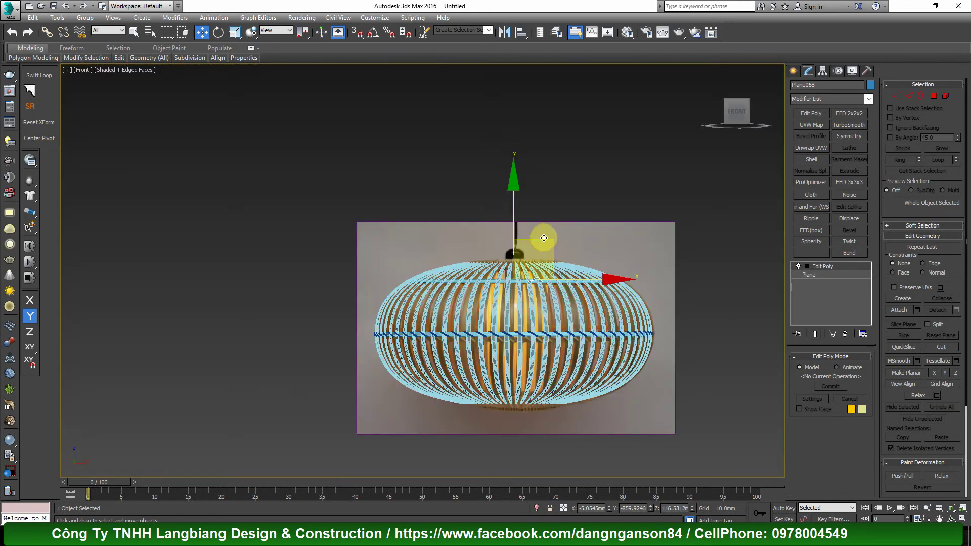
{"action": "left_click_drag", "start_coordinate": [544, 238], "coordinate": [521, 294]}
Step: Center the strip's pivot, nudge it onto the band and slide it toward the lamp's edge in Left view
{"action": "scroll", "coordinate": [510, 324], "scroll_direction": "up", "scroll_amount": 5}
{"action": "scroll", "coordinate": [505, 331], "scroll_direction": "up", "scroll_amount": 4}
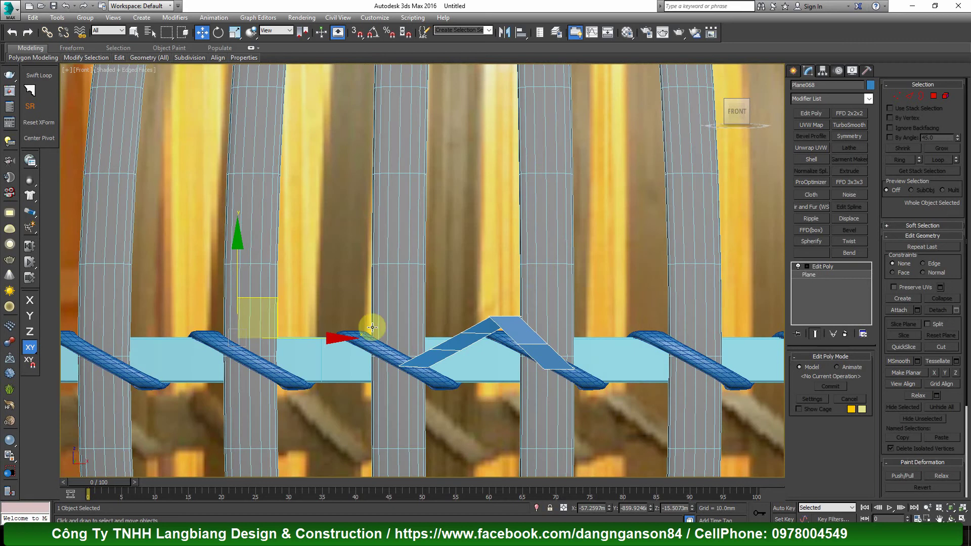
{"action": "left_click", "coordinate": [49, 152]}
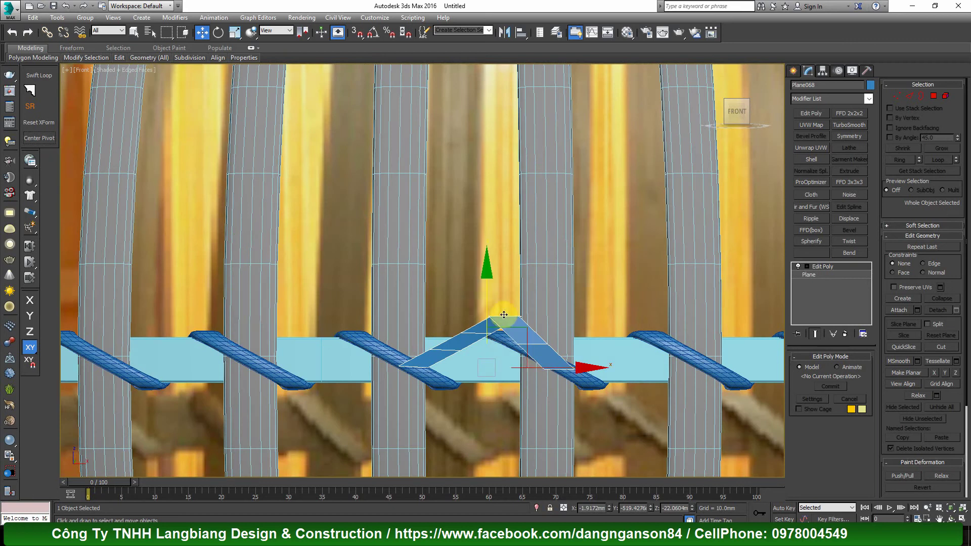
{"action": "left_click_drag", "start_coordinate": [524, 329], "coordinate": [538, 344]}
{"action": "middle_click_drag", "start_coordinate": [529, 359], "coordinate": [605, 339], "text": "alt"}
{"action": "scroll", "coordinate": [566, 349], "scroll_direction": "down", "scroll_amount": 5}
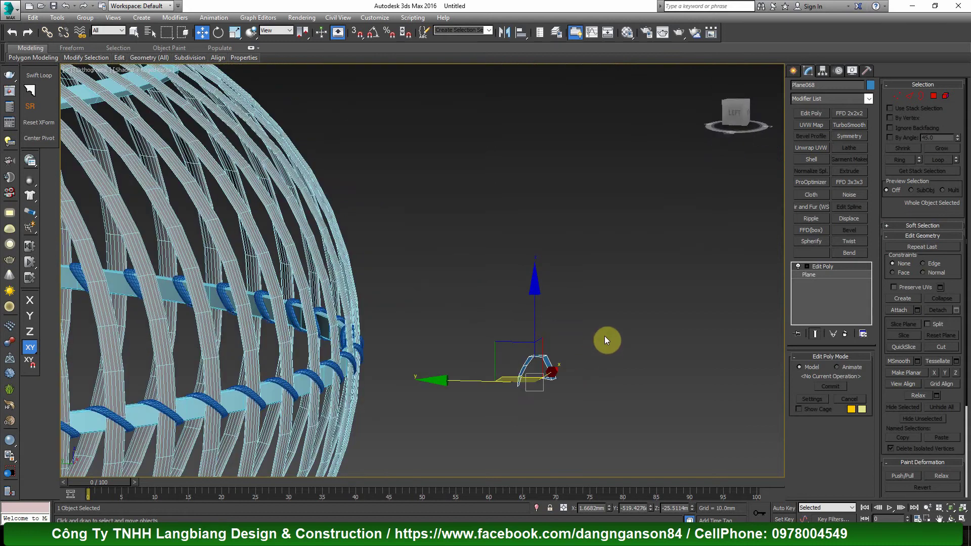
{"action": "left_click", "coordinate": [734, 115]}
{"action": "left_click_drag", "start_coordinate": [624, 356], "coordinate": [433, 358]}
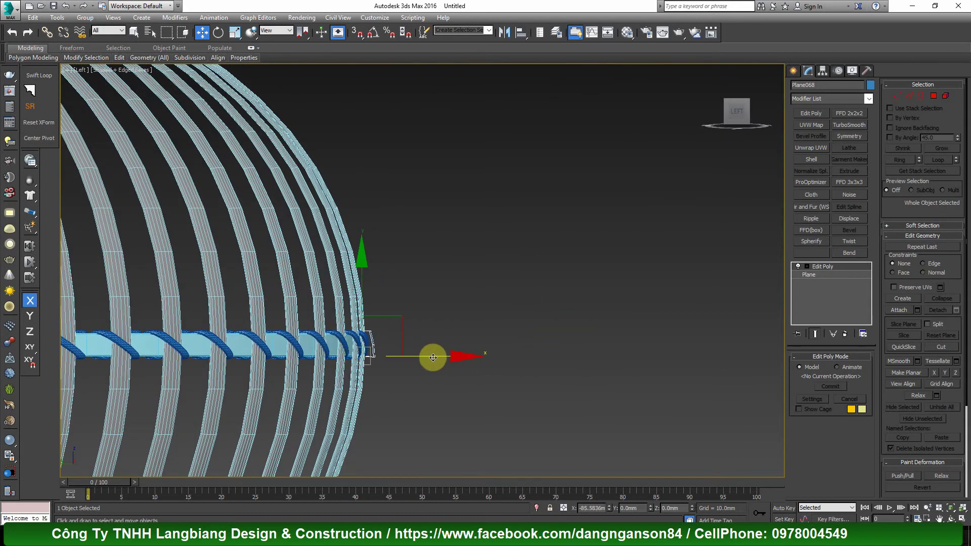
Step: Raise the strip up to the upper band in the Left view
{"action": "scroll", "coordinate": [353, 348], "scroll_direction": "up", "scroll_amount": 3}
{"action": "scroll", "coordinate": [385, 346], "scroll_direction": "up", "scroll_amount": 2}
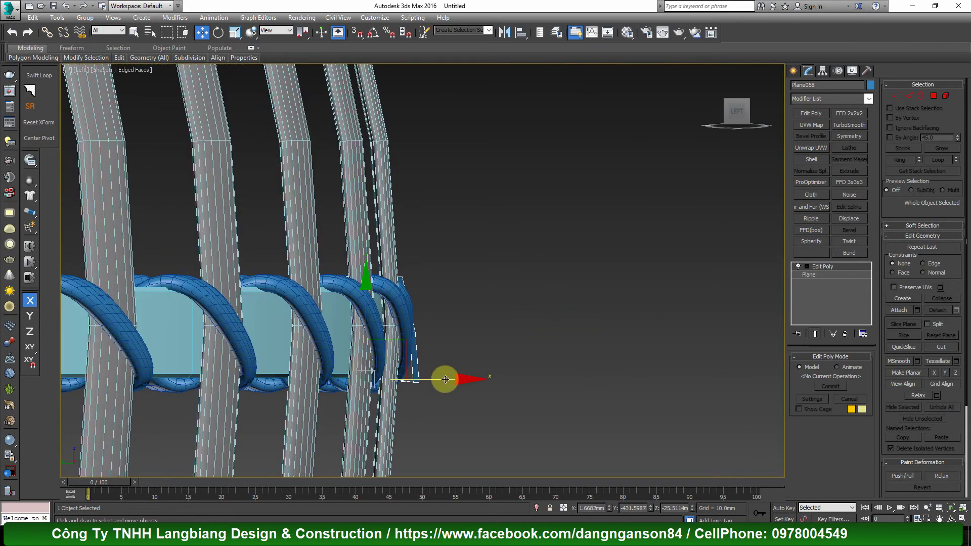
{"action": "mouse_move", "coordinate": [443, 379]}
{"action": "middle_mouse_down", "text": "alt"}
{"action": "mouse_move", "coordinate": [459, 382]}
{"action": "mouse_move", "coordinate": [368, 396]}
{"action": "mouse_move", "coordinate": [447, 382]}
{"action": "mouse_move", "coordinate": [502, 353]}
{"action": "middle_mouse_up", "text": "alt"}
{"action": "scroll", "coordinate": [459, 381], "scroll_direction": "up", "scroll_amount": 3}
{"action": "scroll", "coordinate": [494, 350], "scroll_direction": "down", "scroll_amount": 3}
{"action": "scroll", "coordinate": [499, 351], "scroll_direction": "down", "scroll_amount": 3}
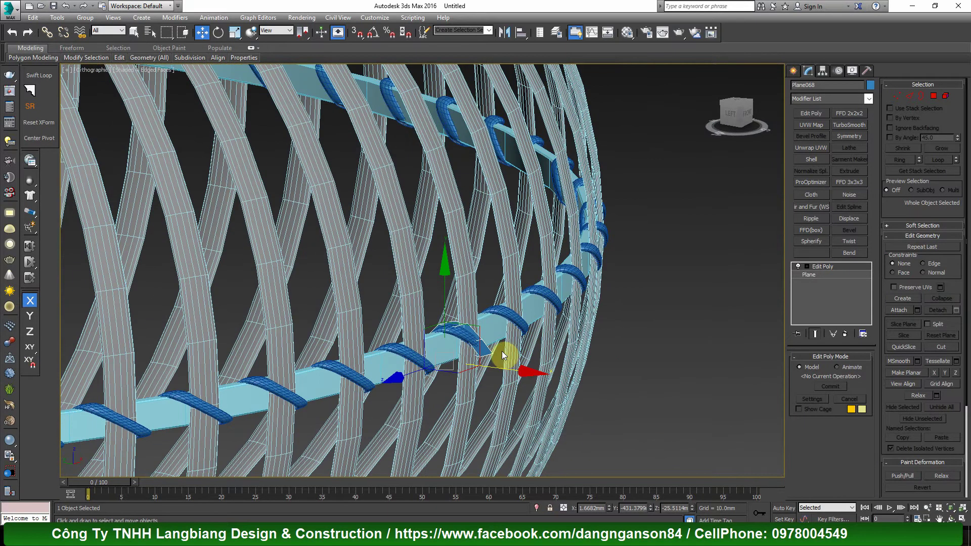
{"action": "scroll", "coordinate": [503, 353], "scroll_direction": "up", "scroll_amount": 2}
{"action": "key", "text": "l"}
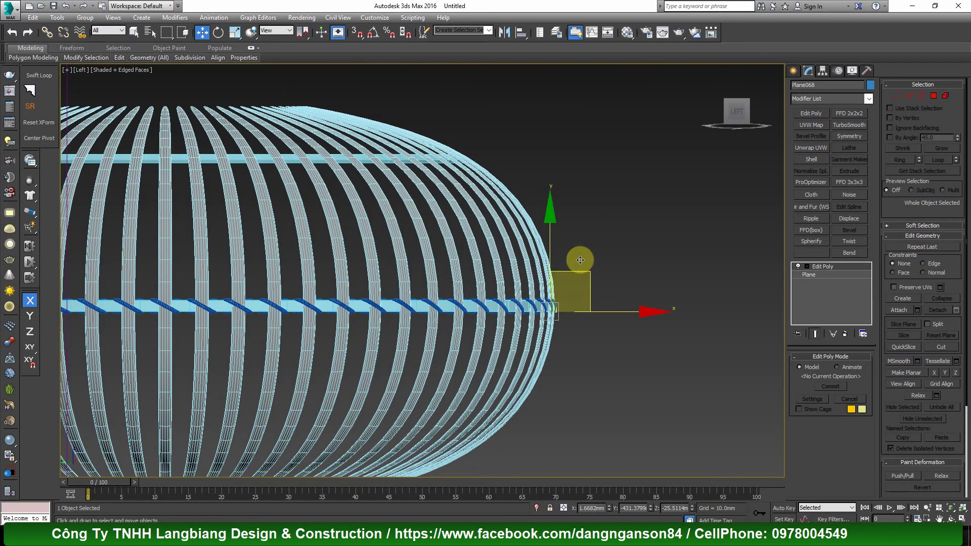
{"action": "mouse_move", "coordinate": [579, 280]}
{"action": "left_mouse_down"}
{"action": "mouse_move", "coordinate": [543, 100]}
{"action": "mouse_move", "coordinate": [496, 138]}
{"action": "left_mouse_up"}
Step: Rotate the strip 24.83° about Z to follow the slats
{"action": "scroll", "coordinate": [496, 138], "scroll_direction": "up", "scroll_amount": 2}
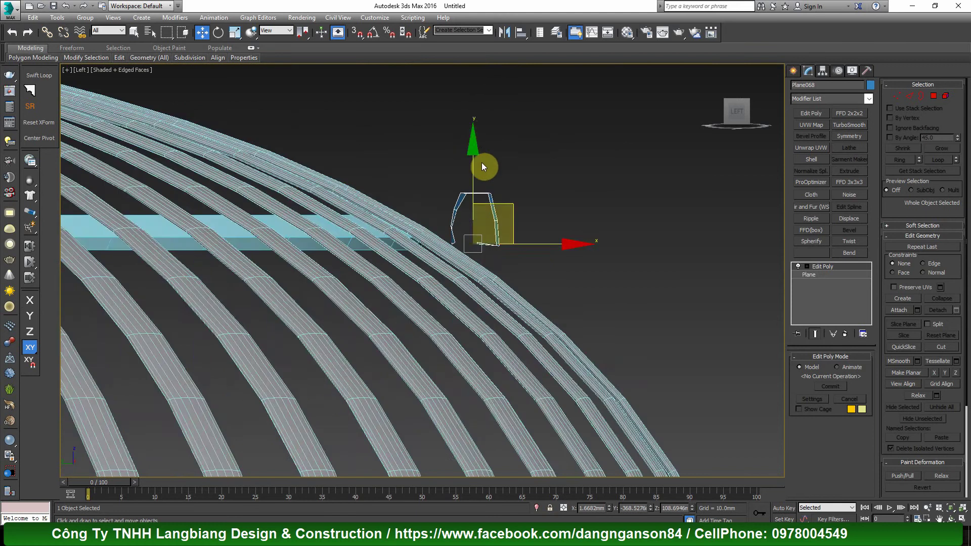
{"action": "scroll", "coordinate": [481, 163], "scroll_direction": "up", "scroll_amount": 2}
{"action": "key", "text": "e"}
{"action": "mouse_move", "coordinate": [479, 210]}
{"action": "middle_mouse_down"}
{"action": "mouse_move", "coordinate": [569, 198]}
{"action": "mouse_move", "coordinate": [580, 216]}
{"action": "middle_mouse_up"}
{"action": "left_click_drag", "start_coordinate": [581, 216], "coordinate": [555, 165]}
Step: Slide the strip along the slats and left across one slat onto the band
{"action": "key", "text": "w"}
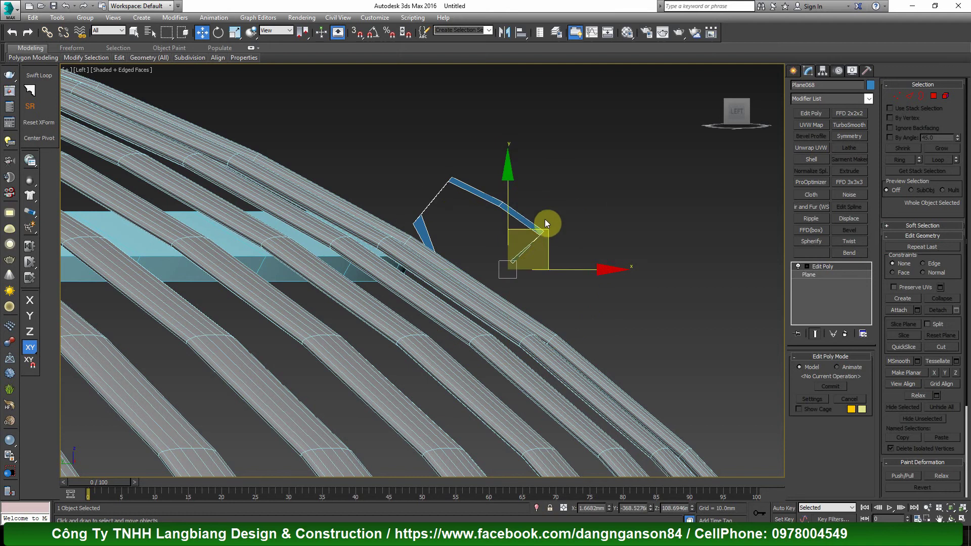
{"action": "mouse_move", "coordinate": [544, 220]}
{"action": "left_mouse_down"}
{"action": "mouse_move", "coordinate": [462, 223]}
{"action": "mouse_move", "coordinate": [428, 244]}
{"action": "left_mouse_up"}
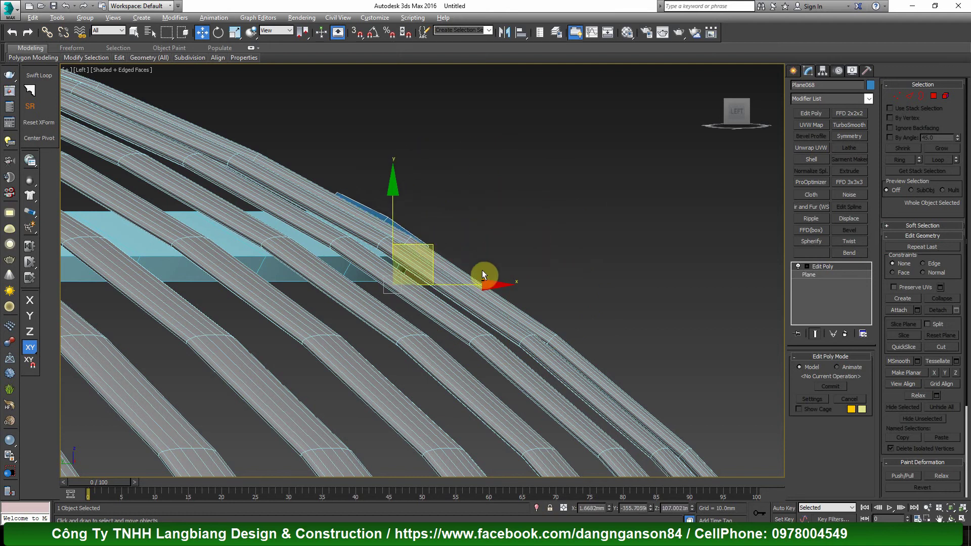
{"action": "mouse_move", "coordinate": [482, 276]}
{"action": "middle_mouse_down", "text": "alt"}
{"action": "mouse_move", "coordinate": [390, 284]}
{"action": "mouse_move", "coordinate": [401, 260]}
{"action": "middle_mouse_up", "text": "alt"}
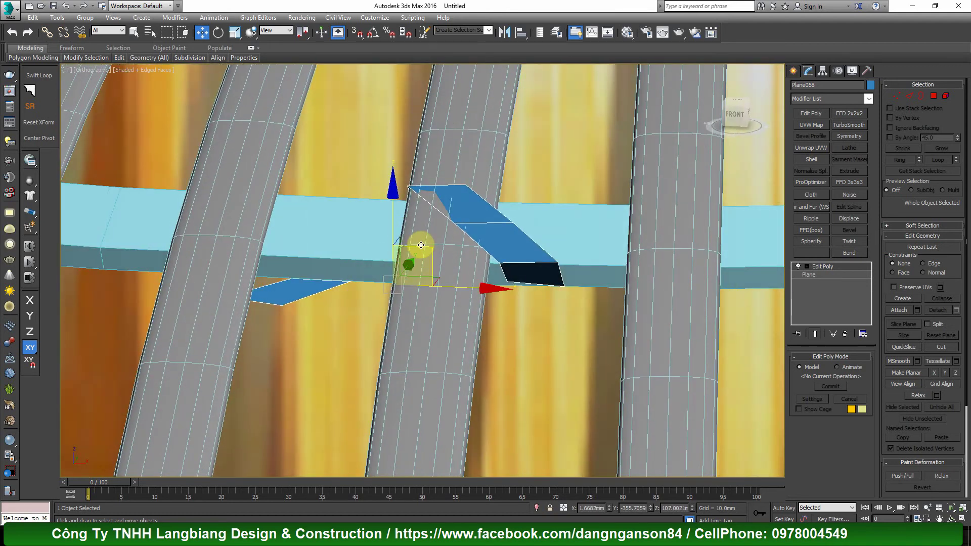
{"action": "mouse_move", "coordinate": [421, 244]}
{"action": "left_mouse_down"}
{"action": "mouse_move", "coordinate": [390, 260]}
{"action": "mouse_move", "coordinate": [407, 243]}
{"action": "left_mouse_up"}
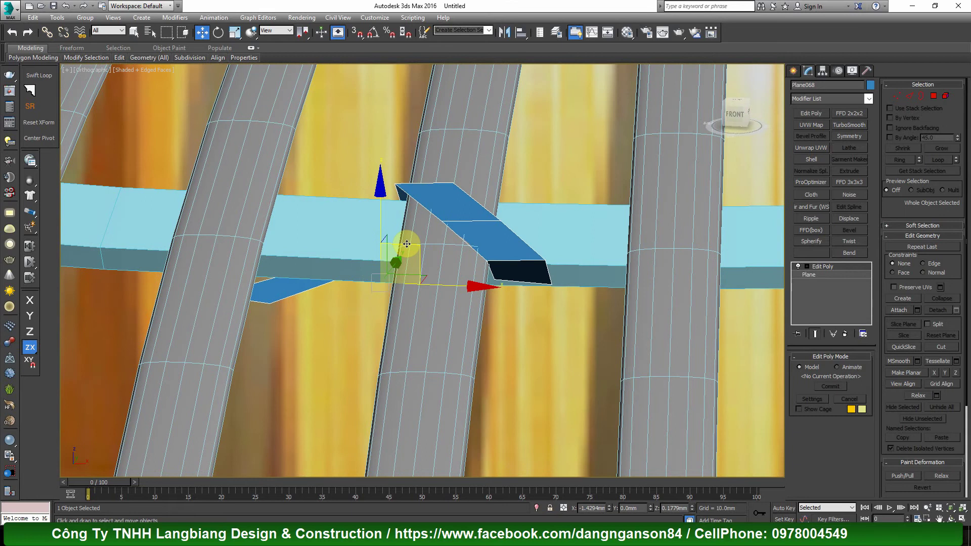
{"action": "middle_click_drag", "start_coordinate": [396, 262], "coordinate": [405, 282], "text": "alt"}
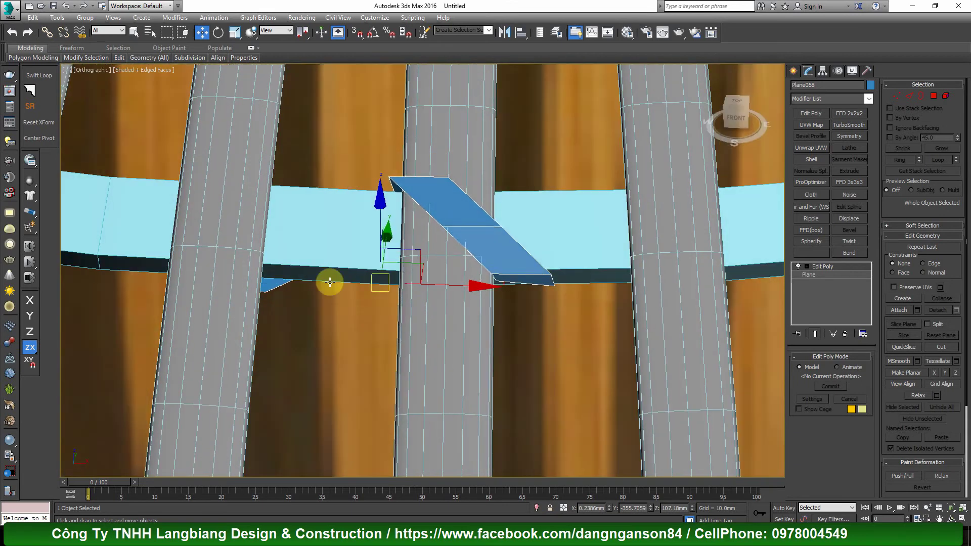
Step: Select the vertices at the strip's left end in vertex mode, shown in wireframe
{"action": "key", "text": "1"}
{"action": "left_click_drag", "start_coordinate": [187, 255], "coordinate": [310, 328]}
{"action": "key", "text": "F3"}
Step: Shift the strip's end vertices along the X axis only
{"action": "key", "text": "F6"}
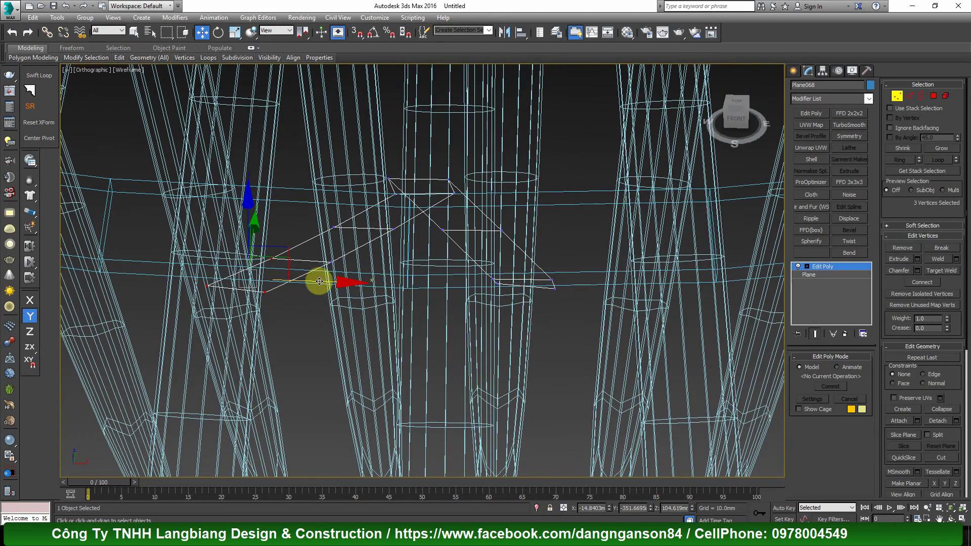
{"action": "left_click_drag", "start_coordinate": [319, 282], "coordinate": [347, 282]}
{"action": "key", "text": "F3"}
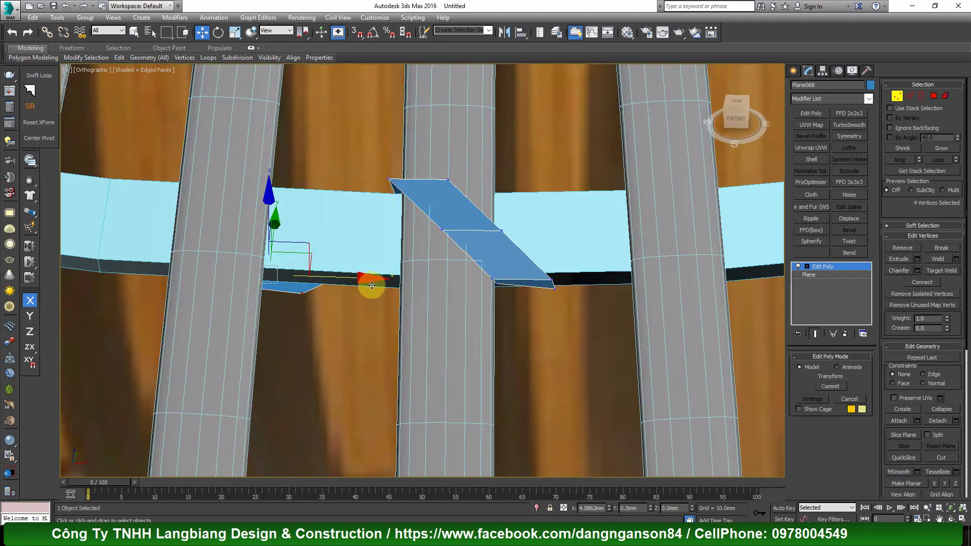
{"action": "mouse_move", "coordinate": [552, 278]}
{"action": "middle_mouse_down", "text": "alt"}
{"action": "mouse_move", "coordinate": [541, 244]}
{"action": "mouse_move", "coordinate": [760, 122]}
{"action": "middle_mouse_up", "text": "alt"}
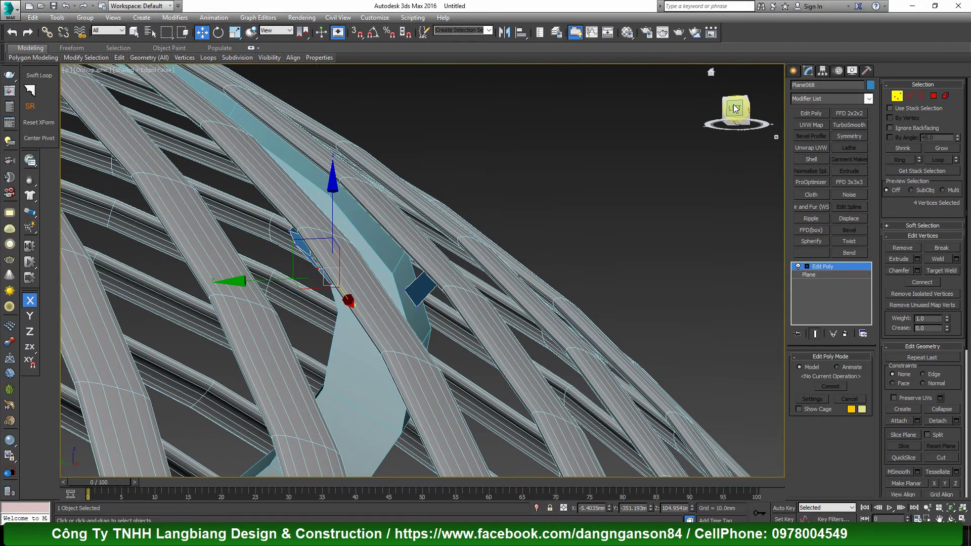
{"action": "left_click", "coordinate": [733, 104]}
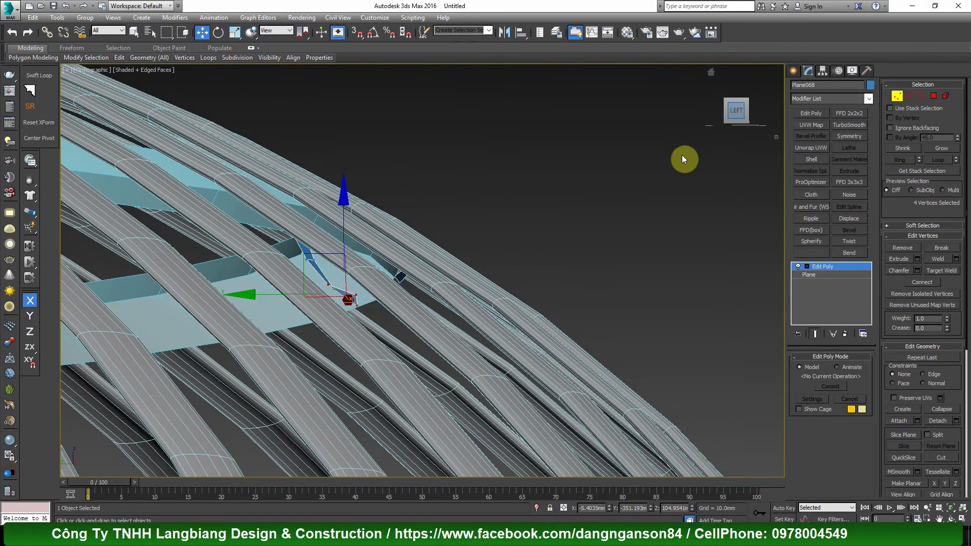
{"action": "key", "text": "F3"}
{"action": "scroll", "coordinate": [319, 275], "scroll_direction": "up", "scroll_amount": 2}
{"action": "scroll", "coordinate": [278, 260], "scroll_direction": "up", "scroll_amount": 2}
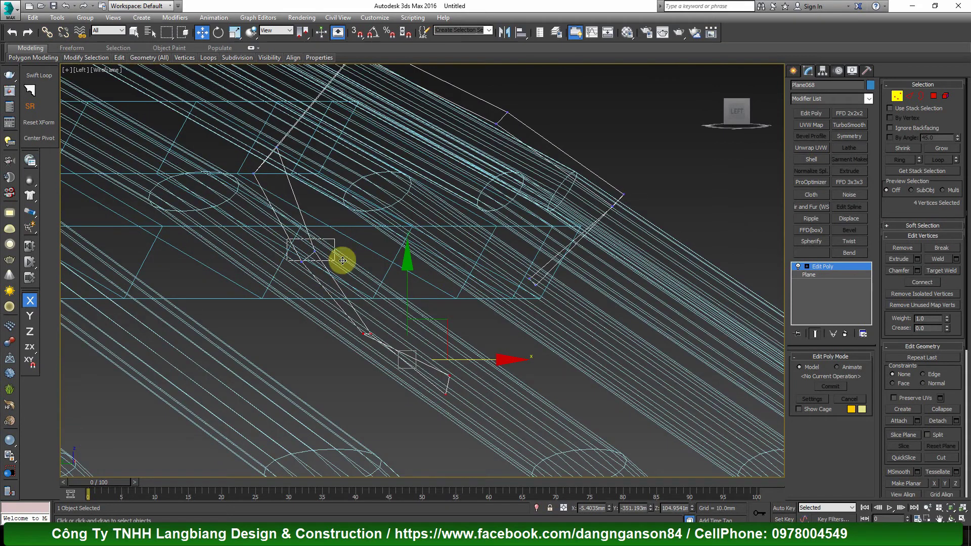
Step: Try moving the bottom vertices under the slat, then undo and clear the selection
{"action": "left_click_drag", "start_coordinate": [343, 260], "coordinate": [344, 261]}
{"action": "left_click_drag", "start_coordinate": [346, 223], "coordinate": [392, 206]}
{"action": "left_click_drag", "start_coordinate": [329, 288], "coordinate": [472, 371]}
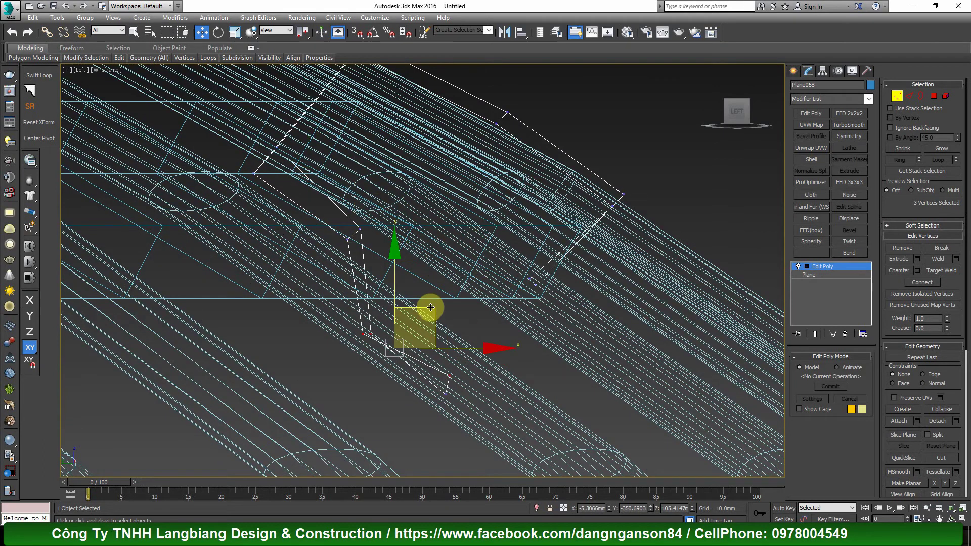
{"action": "left_click_drag", "start_coordinate": [430, 307], "coordinate": [528, 262]}
{"action": "right_click", "coordinate": [529, 262]}
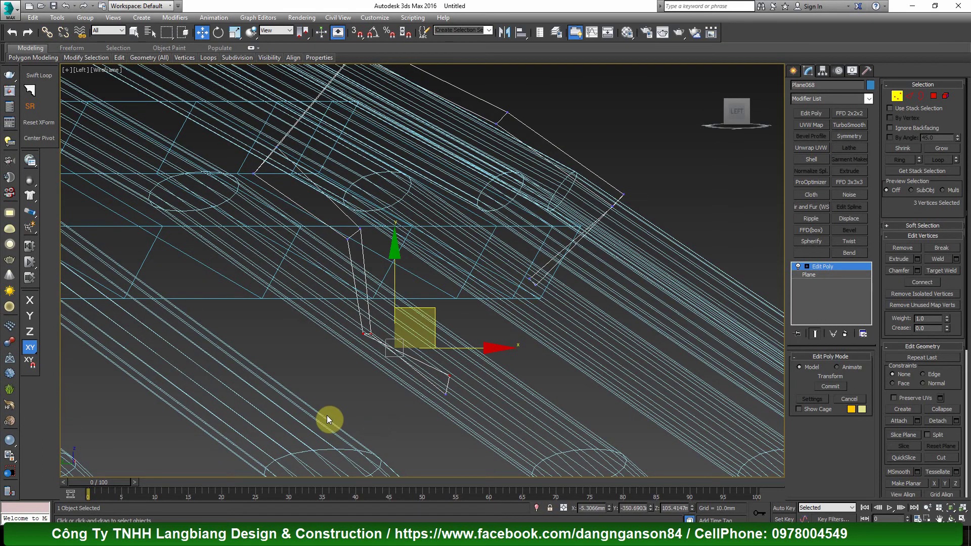
{"action": "left_click_drag", "start_coordinate": [326, 415], "coordinate": [511, 318]}
{"action": "left_click_drag", "start_coordinate": [447, 321], "coordinate": [518, 260]}
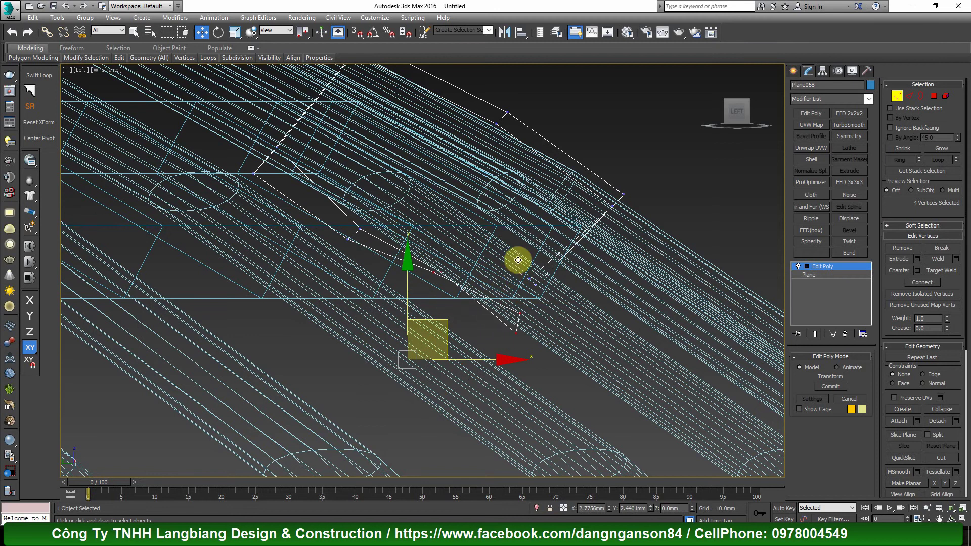
{"action": "key", "text": "ctrl+z"}
{"action": "scroll", "coordinate": [520, 323], "scroll_direction": "up", "scroll_amount": 2}
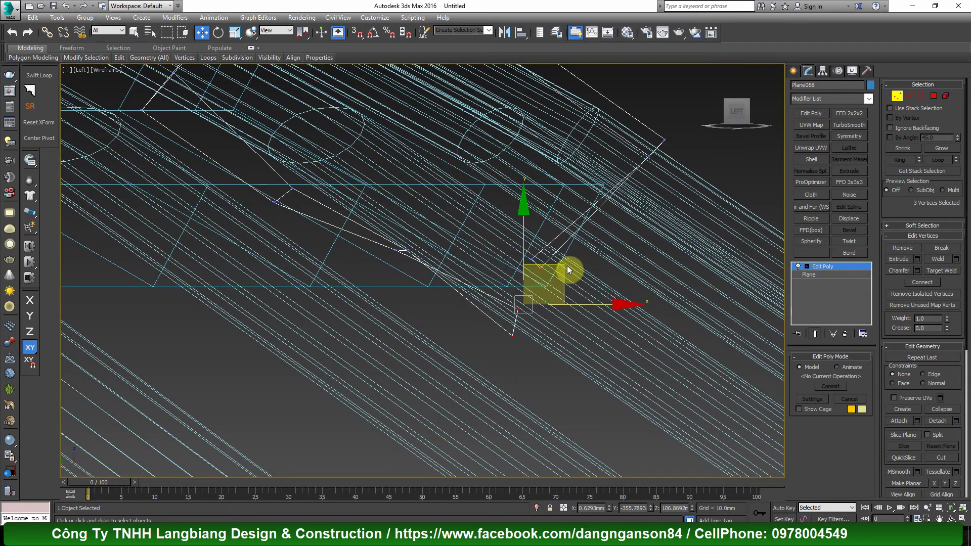
{"action": "left_click_drag", "start_coordinate": [567, 266], "coordinate": [525, 327], "text": "alt"}
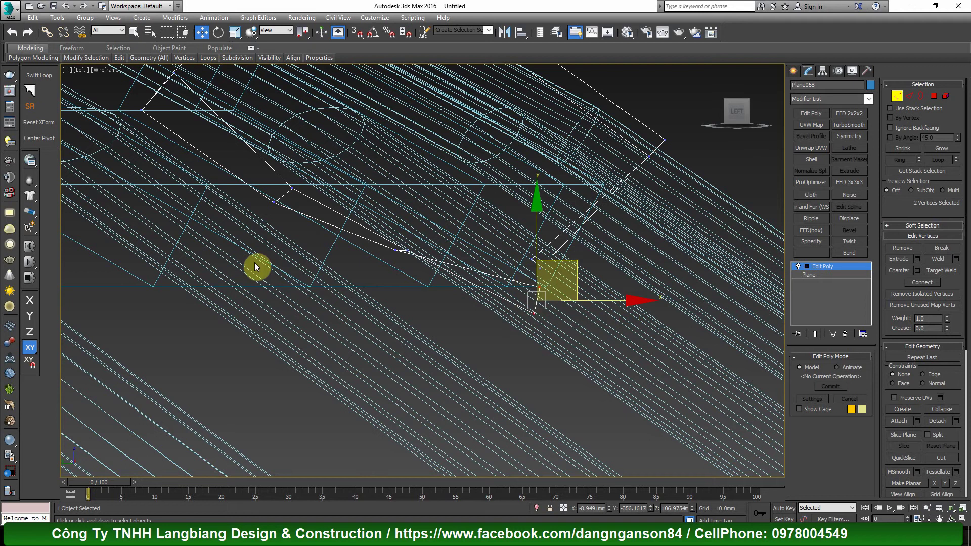
{"action": "scroll", "coordinate": [256, 264], "scroll_direction": "up", "scroll_amount": 3}
{"action": "left_click", "coordinate": [287, 168]}
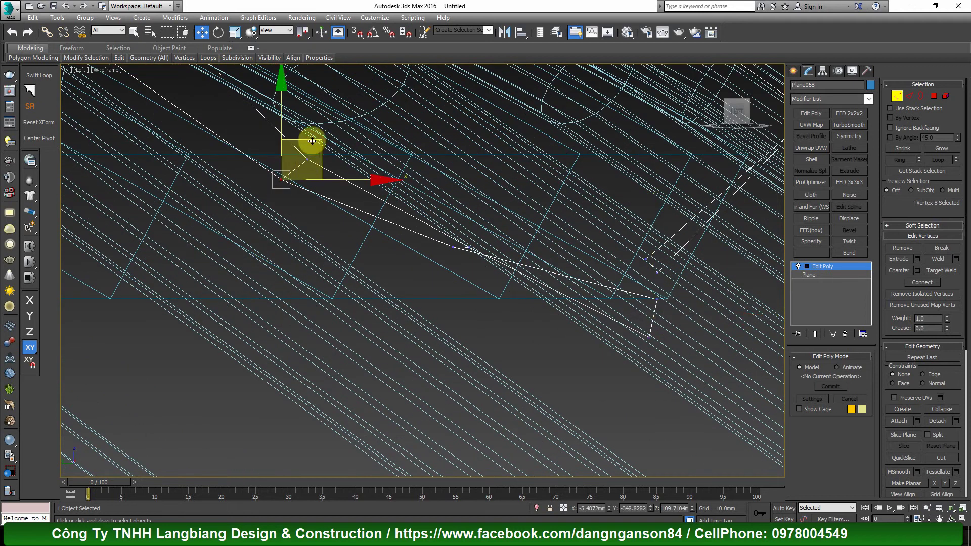
Step: Raise the two corner vertices vertically so the strip arches over the slat
{"action": "mouse_move", "coordinate": [312, 141]}
{"action": "middle_mouse_down", "text": "alt"}
{"action": "mouse_move", "coordinate": [444, 280]}
{"action": "mouse_move", "coordinate": [391, 260]}
{"action": "middle_mouse_up", "text": "alt"}
{"action": "key", "text": "F3"}
{"action": "scroll", "coordinate": [289, 243], "scroll_direction": "up", "scroll_amount": 3}
{"action": "left_click_drag", "start_coordinate": [245, 281], "coordinate": [277, 259]}
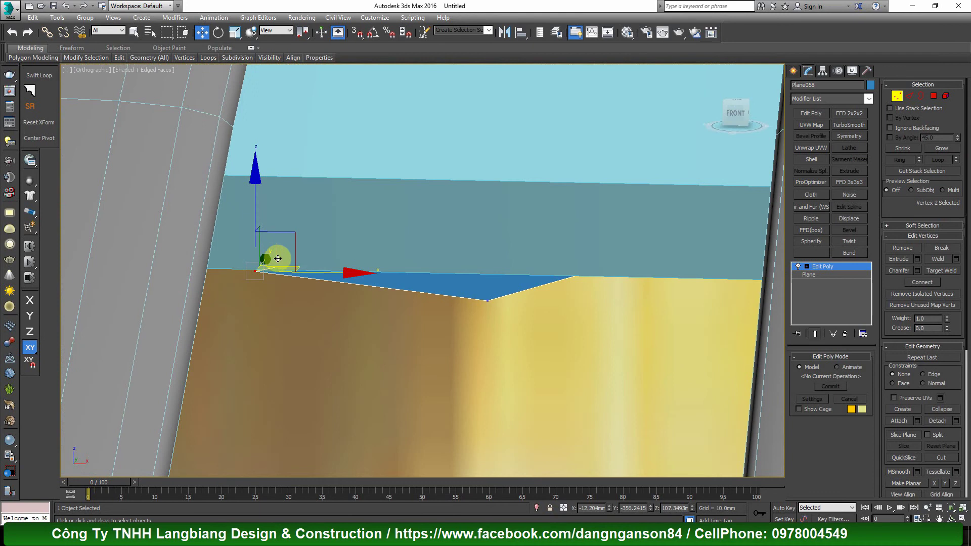
{"action": "left_click_drag", "start_coordinate": [256, 214], "coordinate": [250, 232]}
{"action": "scroll", "coordinate": [302, 279], "scroll_direction": "down", "scroll_amount": 3}
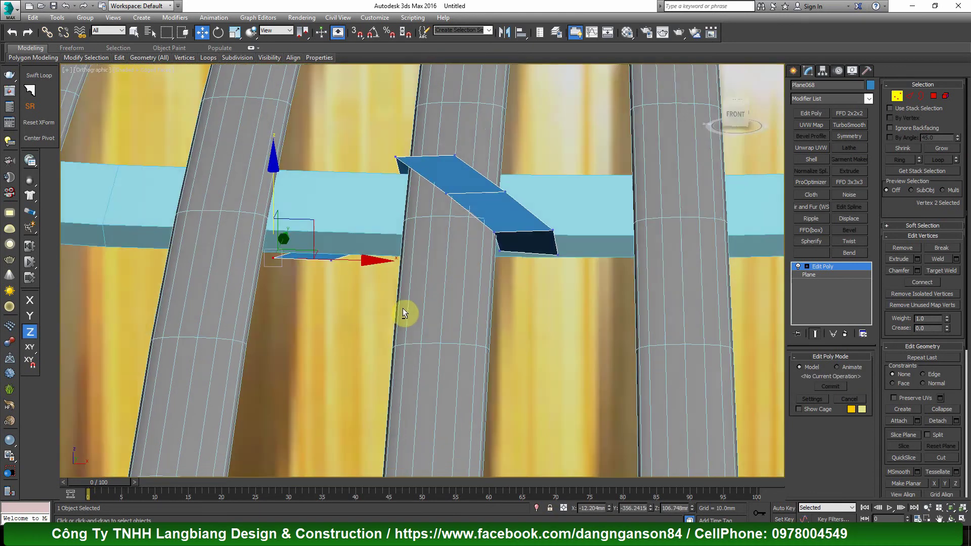
{"action": "mouse_move", "coordinate": [402, 307]}
{"action": "middle_mouse_down", "text": "alt"}
{"action": "mouse_move", "coordinate": [374, 275]}
{"action": "mouse_move", "coordinate": [388, 261]}
{"action": "mouse_move", "coordinate": [435, 336]}
{"action": "mouse_move", "coordinate": [418, 331]}
{"action": "mouse_move", "coordinate": [489, 332]}
{"action": "mouse_move", "coordinate": [489, 312]}
{"action": "middle_mouse_up", "text": "alt"}
Step: Align Plane068's pivot to the centre of the ring spline, then frame the whole lamp
{"action": "key", "text": "1"}
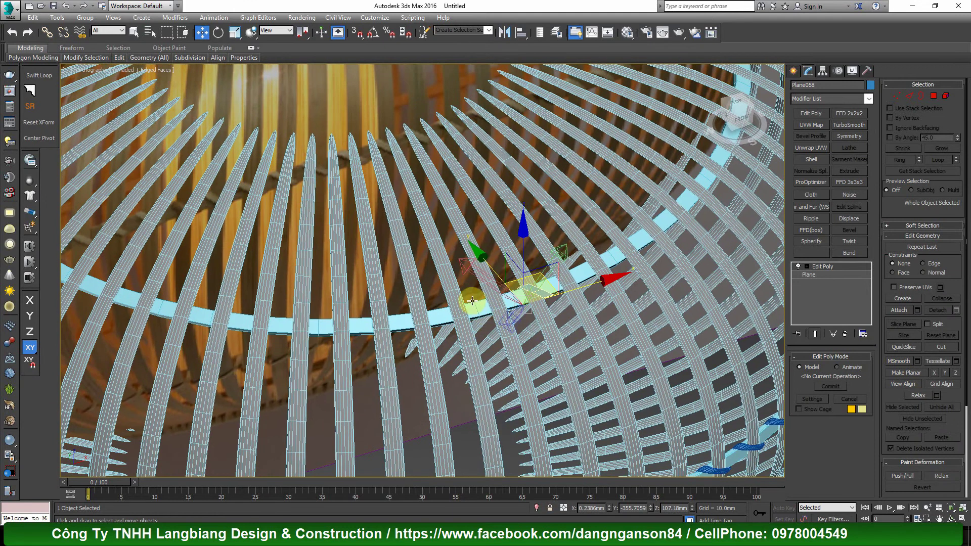
{"action": "left_click", "coordinate": [523, 35]}
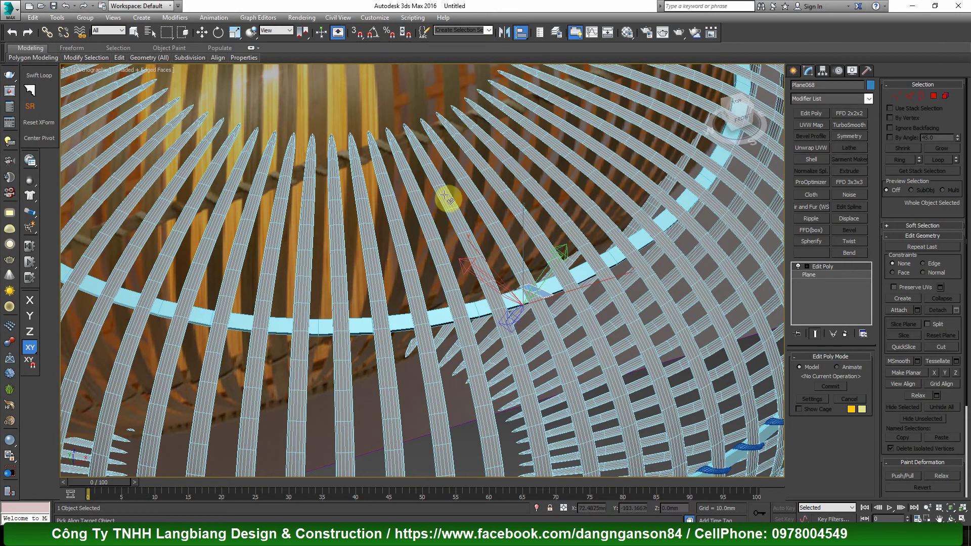
{"action": "left_click", "coordinate": [448, 196]}
{"action": "left_click", "coordinate": [492, 367]}
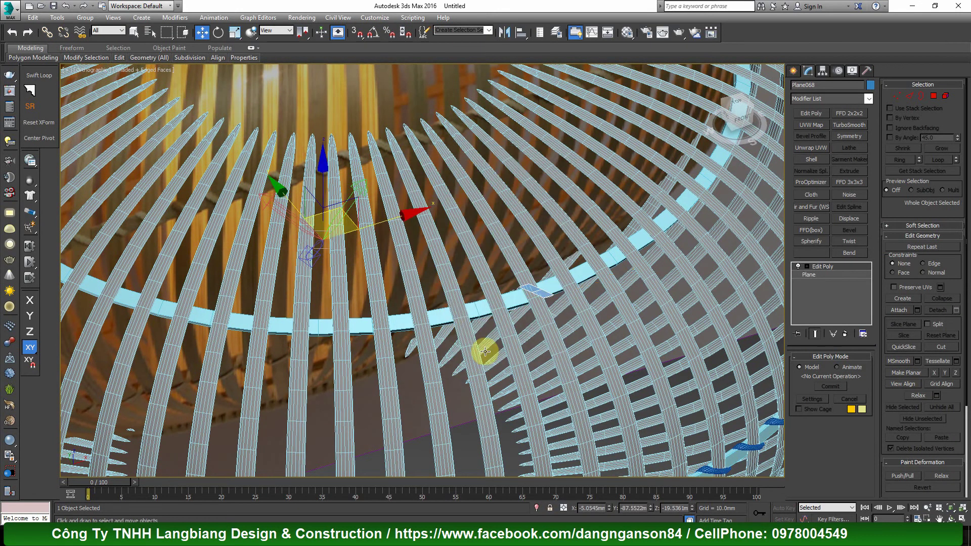
{"action": "key", "text": "shift+z"}
Step: Array the strip as 66 instances rotated a total 360° about Z
{"action": "left_click", "coordinate": [57, 17]}
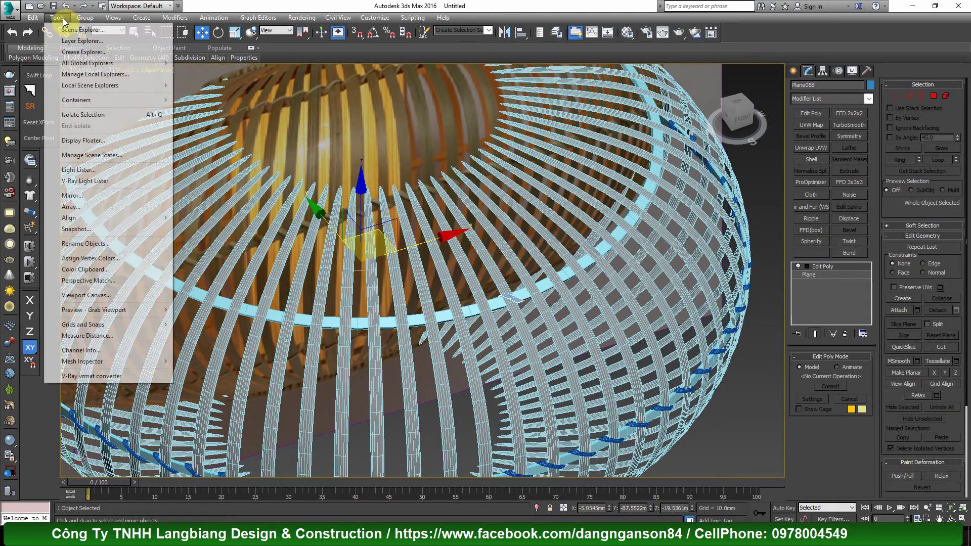
{"action": "left_click", "coordinate": [92, 207]}
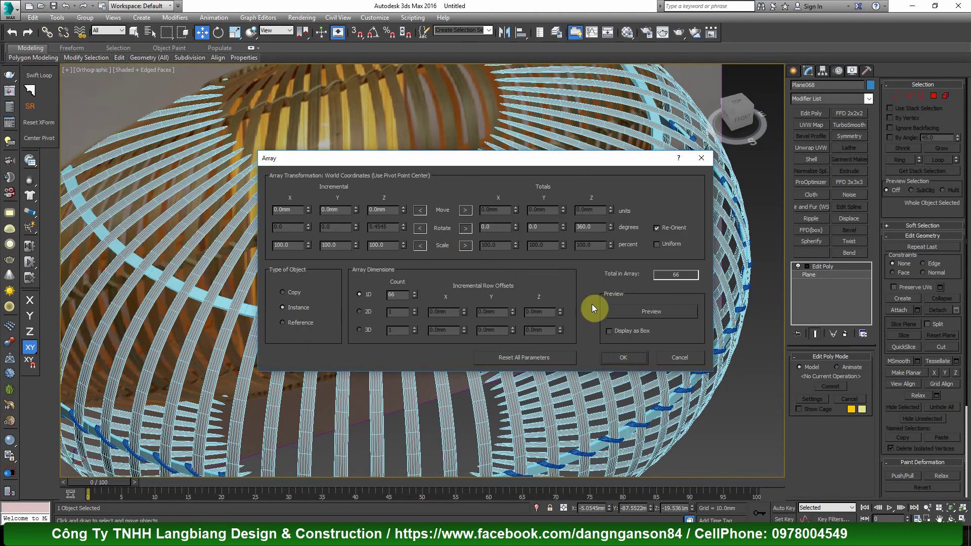
{"action": "left_click", "coordinate": [627, 311]}
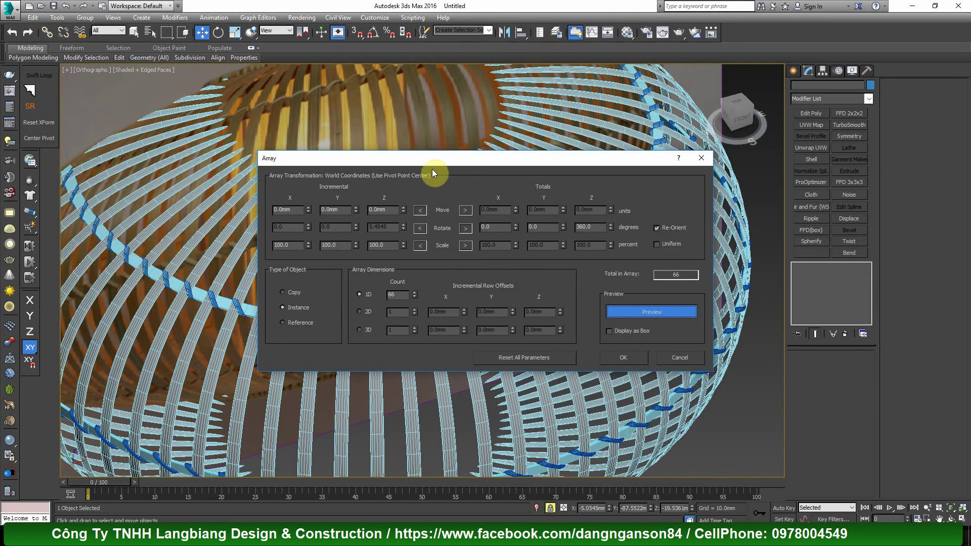
{"action": "left_click_drag", "start_coordinate": [532, 152], "coordinate": [774, 105]}
{"action": "middle_click_drag", "start_coordinate": [488, 304], "coordinate": [344, 272], "text": "alt"}
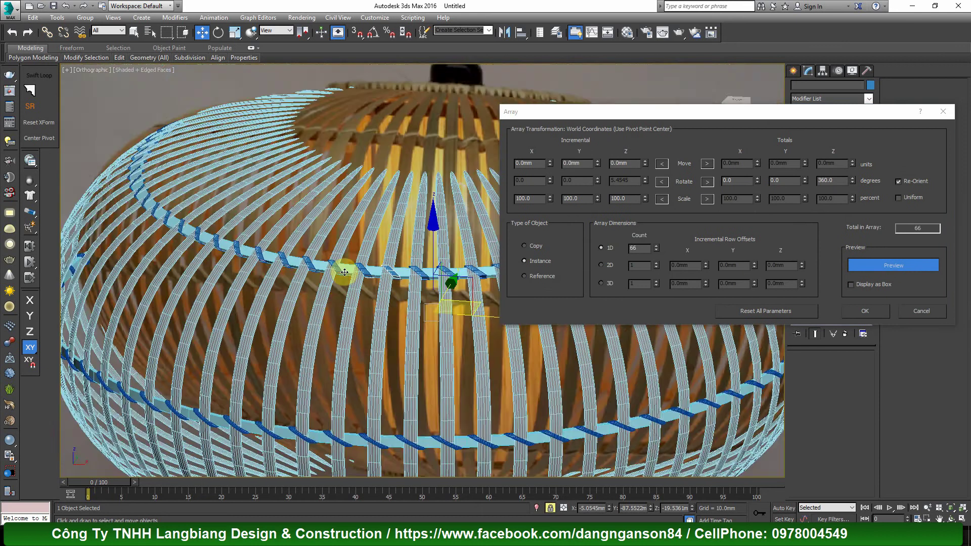
{"action": "scroll", "coordinate": [346, 266], "scroll_direction": "down", "scroll_amount": 1}
{"action": "scroll", "coordinate": [347, 265], "scroll_direction": "up", "scroll_amount": 3}
{"action": "scroll", "coordinate": [379, 277], "scroll_direction": "up", "scroll_amount": 2}
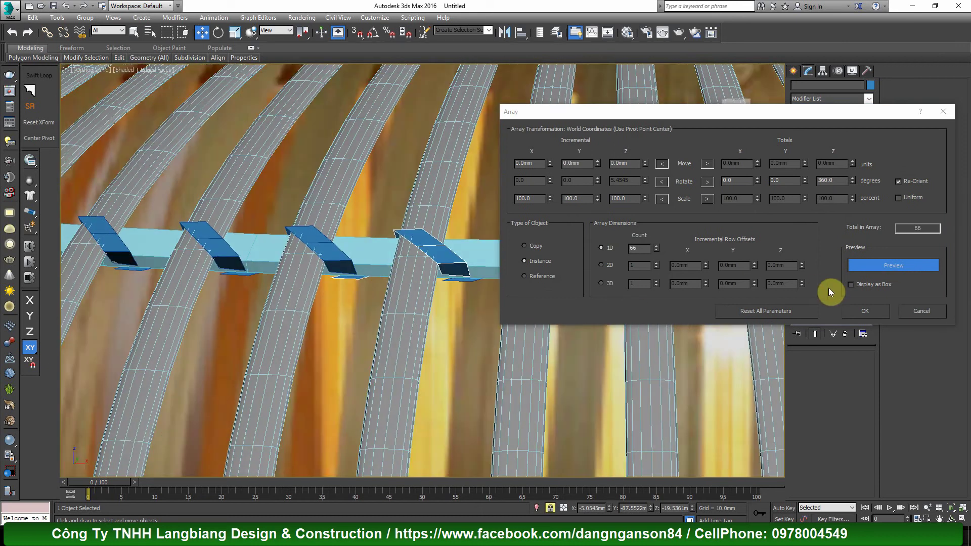
{"action": "left_click", "coordinate": [864, 311]}
Step: Select all the woven ring pieces and isolate them
{"action": "key", "text": "f"}
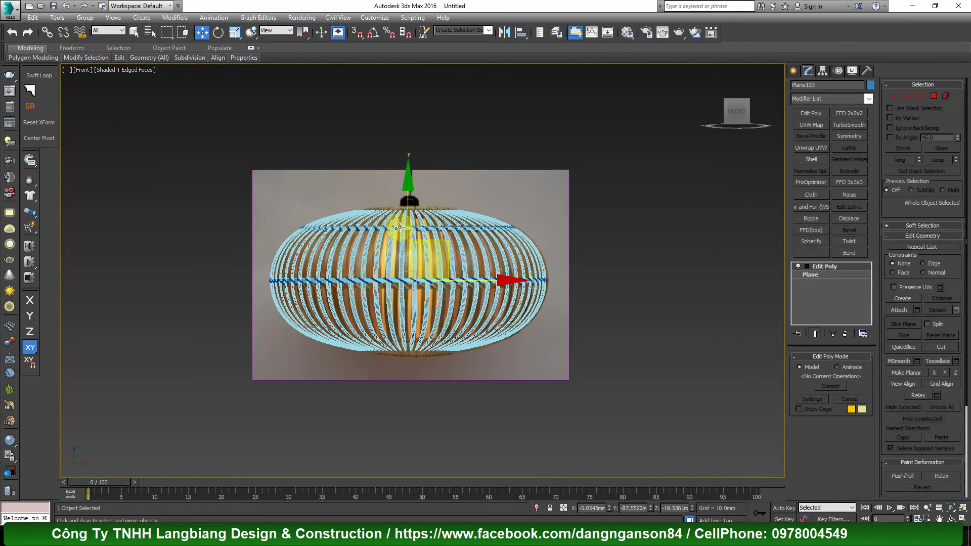
{"action": "left_click_drag", "start_coordinate": [587, 255], "coordinate": [586, 256]}
{"action": "scroll", "coordinate": [399, 227], "scroll_direction": "up", "scroll_amount": 4}
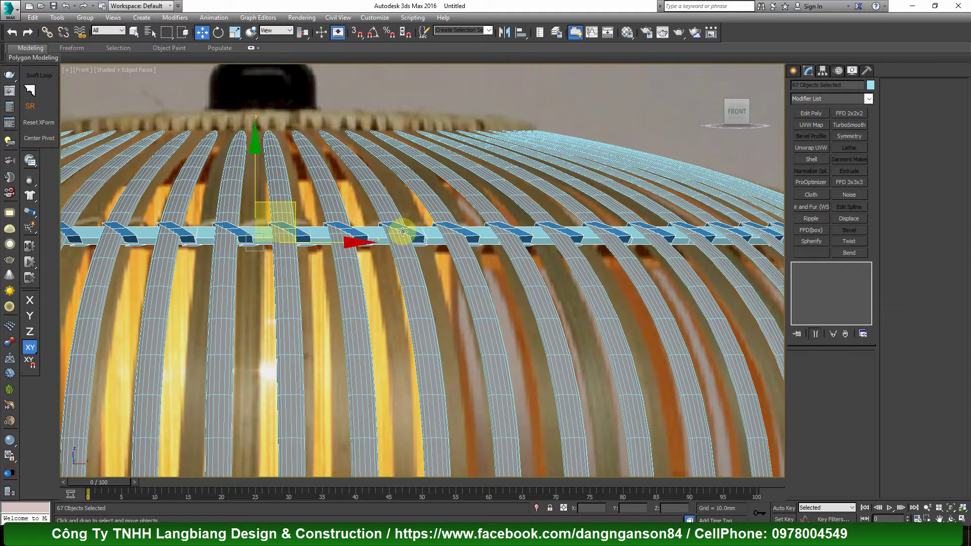
{"action": "scroll", "coordinate": [411, 229], "scroll_direction": "up", "scroll_amount": 3}
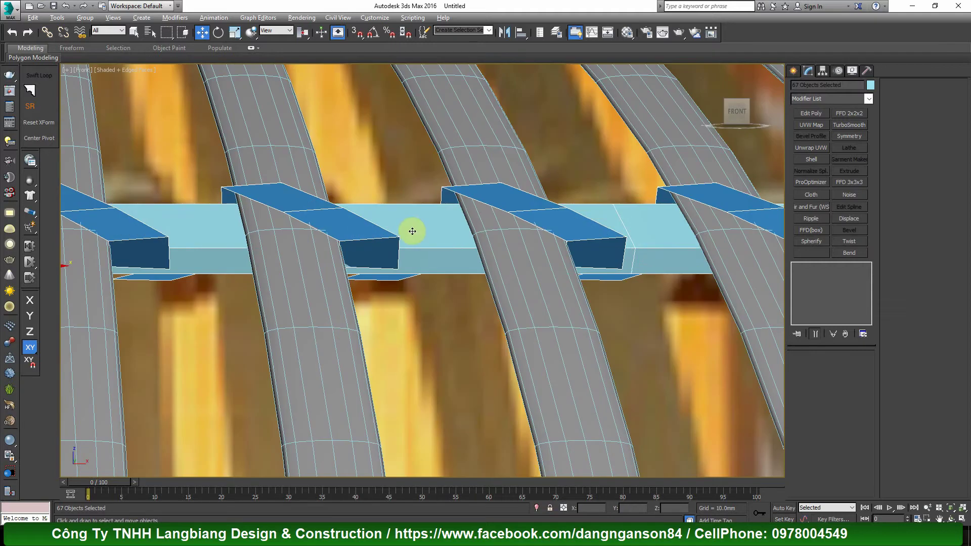
{"action": "left_click", "coordinate": [537, 508]}
{"action": "scroll", "coordinate": [412, 278], "scroll_direction": "up", "scroll_amount": 2}
{"action": "scroll", "coordinate": [465, 225], "scroll_direction": "up", "scroll_amount": 4}
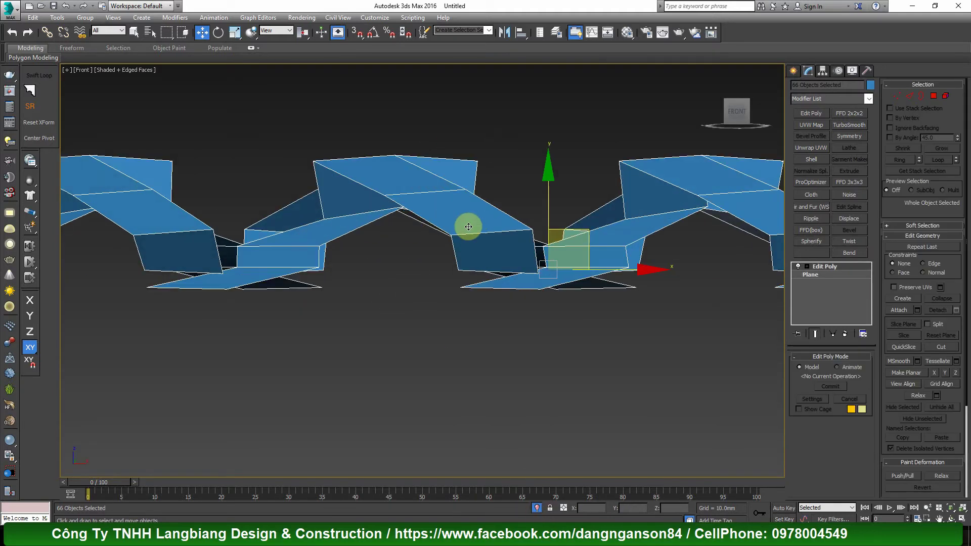
Step: Snap one piece's two corner vertices onto the neighbouring piece's corners
{"action": "left_click", "coordinate": [479, 257]}
{"action": "mouse_move", "coordinate": [451, 264]}
{"action": "middle_mouse_down", "text": "alt"}
{"action": "mouse_move", "coordinate": [479, 301]}
{"action": "mouse_move", "coordinate": [450, 277]}
{"action": "mouse_move", "coordinate": [458, 287]}
{"action": "mouse_move", "coordinate": [475, 277]}
{"action": "middle_mouse_up", "text": "alt"}
{"action": "scroll", "coordinate": [474, 278], "scroll_direction": "up", "scroll_amount": 3}
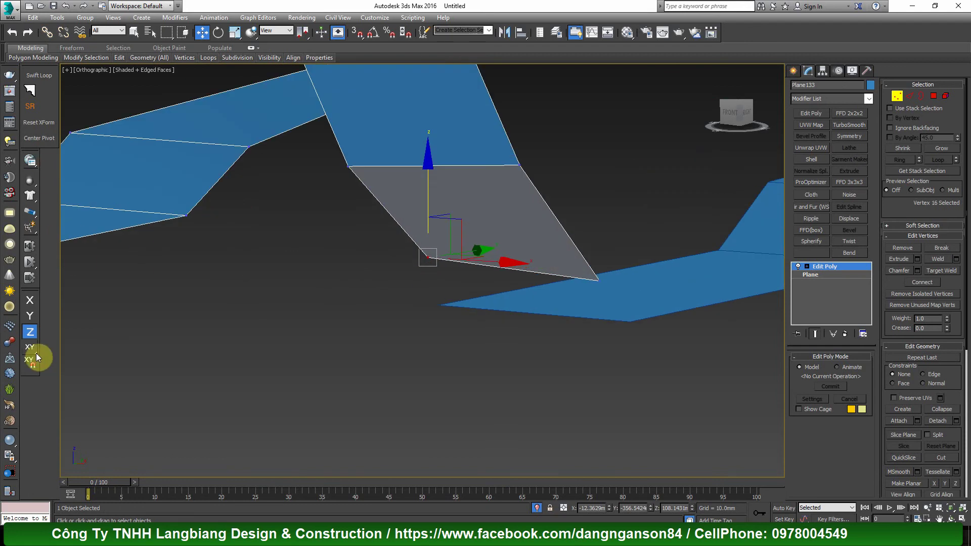
{"action": "mouse_move", "coordinate": [457, 221]}
{"action": "left_mouse_down"}
{"action": "mouse_move", "coordinate": [454, 292]}
{"action": "mouse_move", "coordinate": [438, 305]}
{"action": "left_mouse_up"}
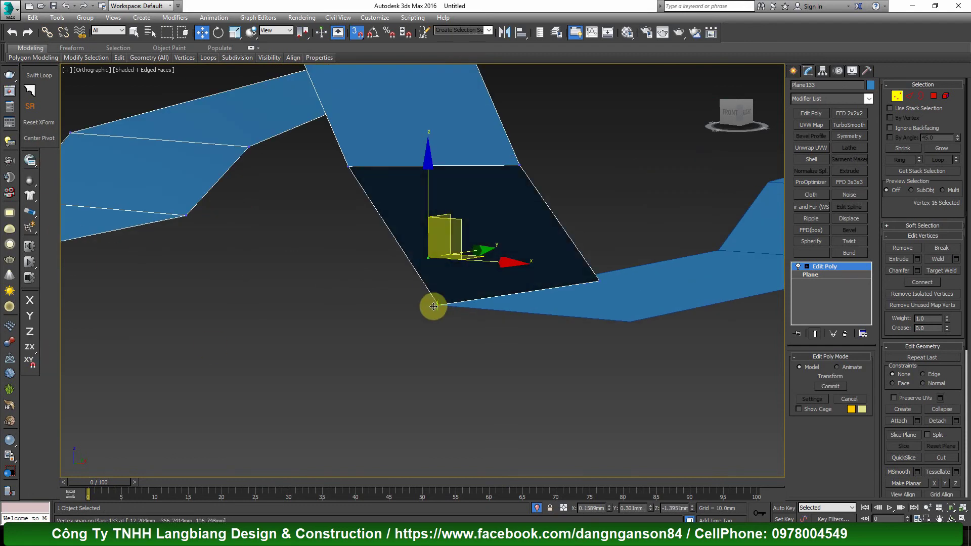
{"action": "left_click", "coordinate": [599, 279]}
{"action": "left_click_drag", "start_coordinate": [630, 253], "coordinate": [626, 325]}
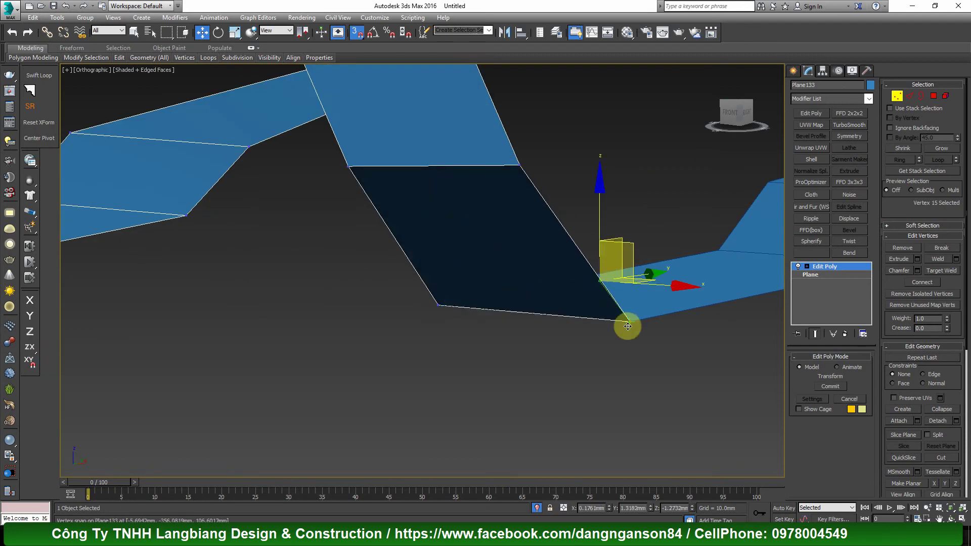
{"action": "scroll", "coordinate": [429, 223], "scroll_direction": "down", "scroll_amount": 3}
{"action": "scroll", "coordinate": [429, 223], "scroll_direction": "down", "scroll_amount": 2}
Step: Exit vertex editing, restore the full lamp, then reselect and isolate the ring pieces
{"action": "key", "text": "1"}
{"action": "scroll", "coordinate": [524, 241], "scroll_direction": "down", "scroll_amount": 5}
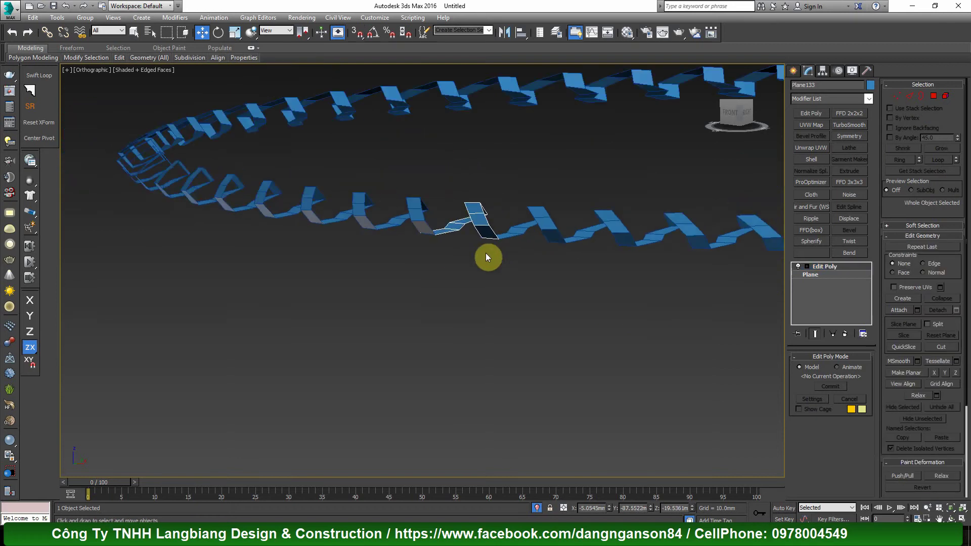
{"action": "scroll", "coordinate": [486, 252], "scroll_direction": "down", "scroll_amount": 3}
{"action": "left_click", "coordinate": [537, 507]}
{"action": "middle_click_drag", "start_coordinate": [513, 265], "coordinate": [513, 254]}
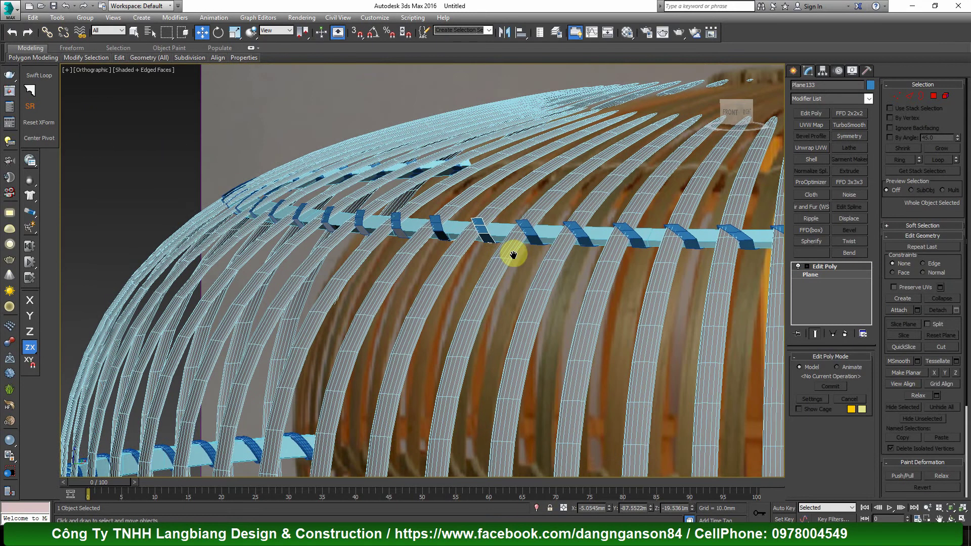
{"action": "key", "text": "f"}
{"action": "scroll", "coordinate": [449, 245], "scroll_direction": "up", "scroll_amount": 5}
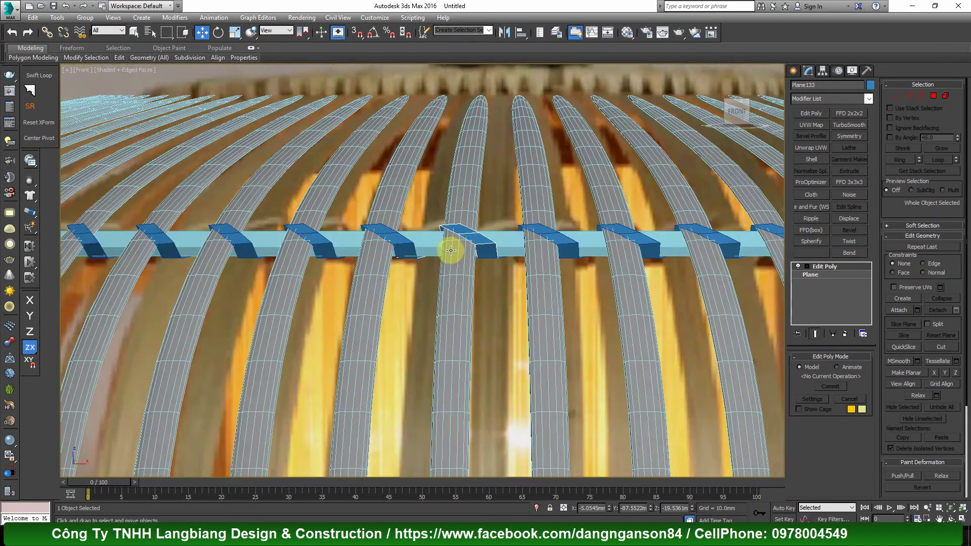
{"action": "scroll", "coordinate": [436, 253], "scroll_direction": "down", "scroll_amount": 5}
{"action": "left_click_drag", "start_coordinate": [656, 295], "coordinate": [656, 294]}
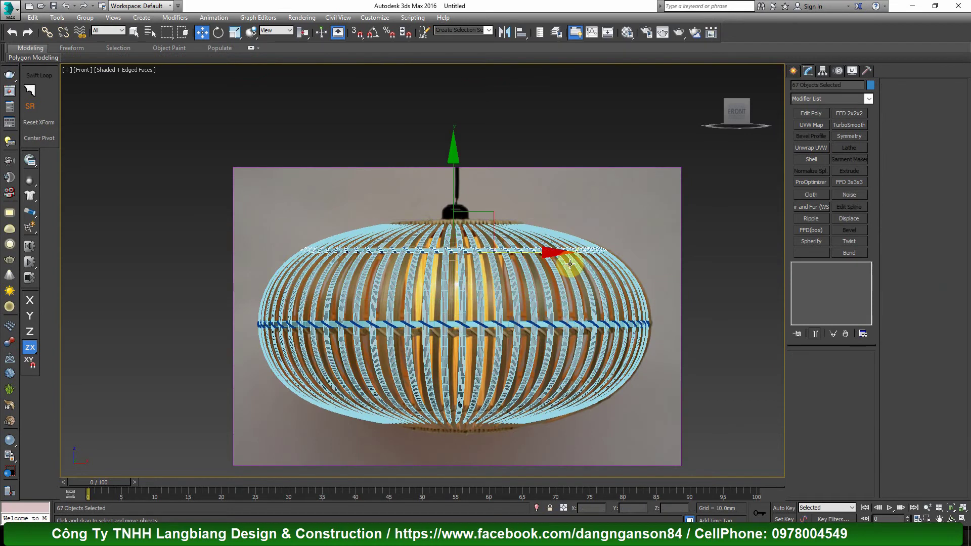
{"action": "scroll", "coordinate": [433, 256], "scroll_direction": "up", "scroll_amount": 4}
{"action": "scroll", "coordinate": [433, 222], "scroll_direction": "up", "scroll_amount": 4}
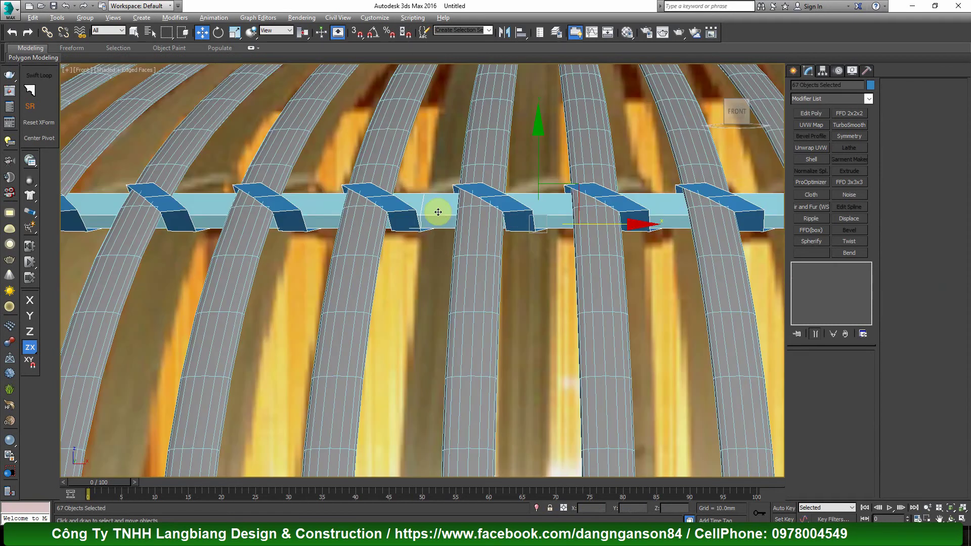
{"action": "left_click", "coordinate": [538, 507]}
Step: Convert the strip pieces to Editable Poly and attach all Plane objects into one
{"action": "right_click", "coordinate": [363, 202]}
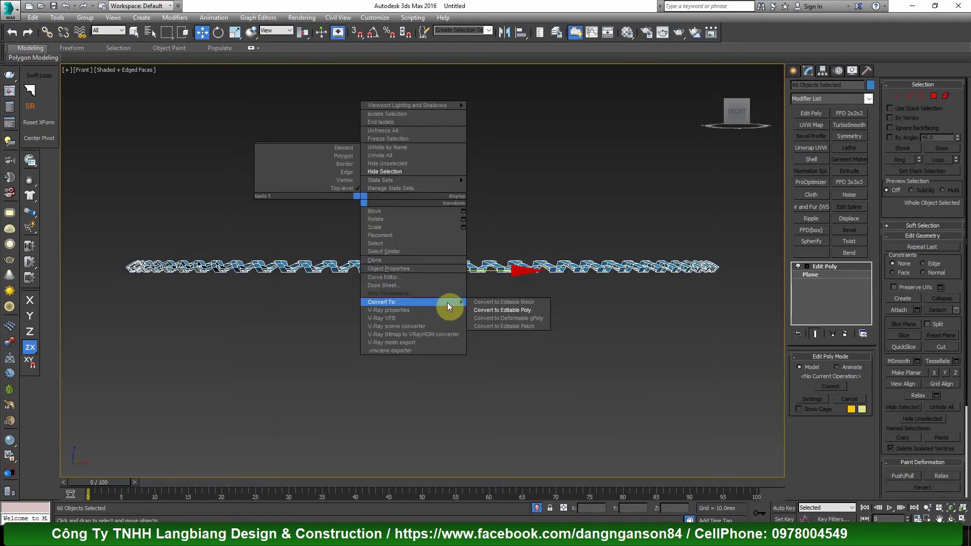
{"action": "left_click", "coordinate": [502, 309]}
{"action": "middle_click_drag", "start_coordinate": [473, 299], "coordinate": [429, 388], "text": "alt"}
{"action": "scroll", "coordinate": [429, 387], "scroll_direction": "up", "scroll_amount": 3}
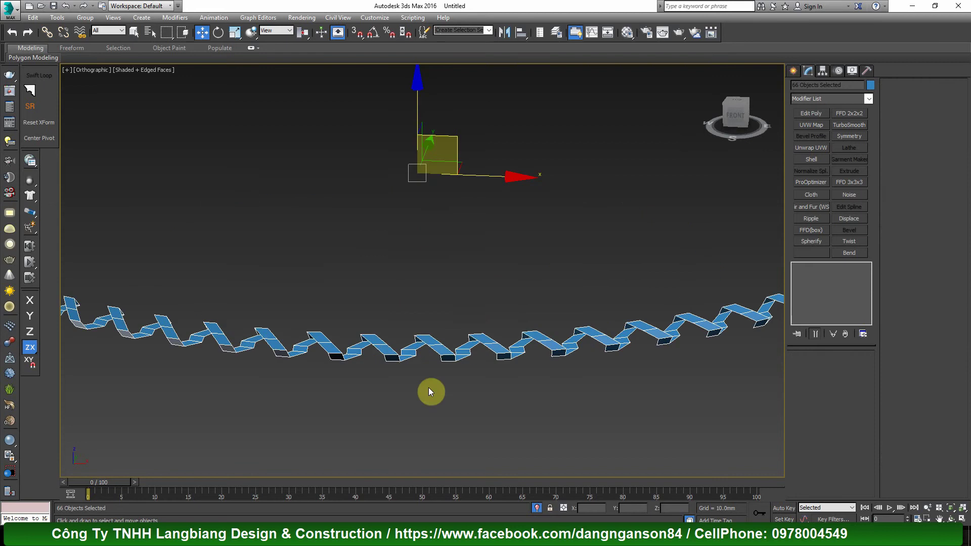
{"action": "left_click", "coordinate": [440, 343]}
{"action": "left_click", "coordinate": [917, 160]}
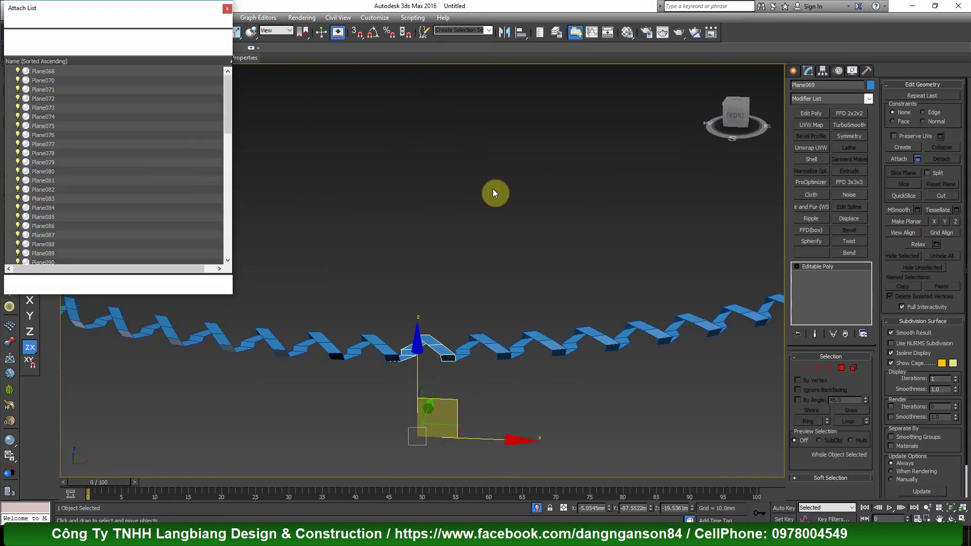
{"action": "key", "text": "ctrl+a"}
{"action": "left_click", "coordinate": [165, 281]}
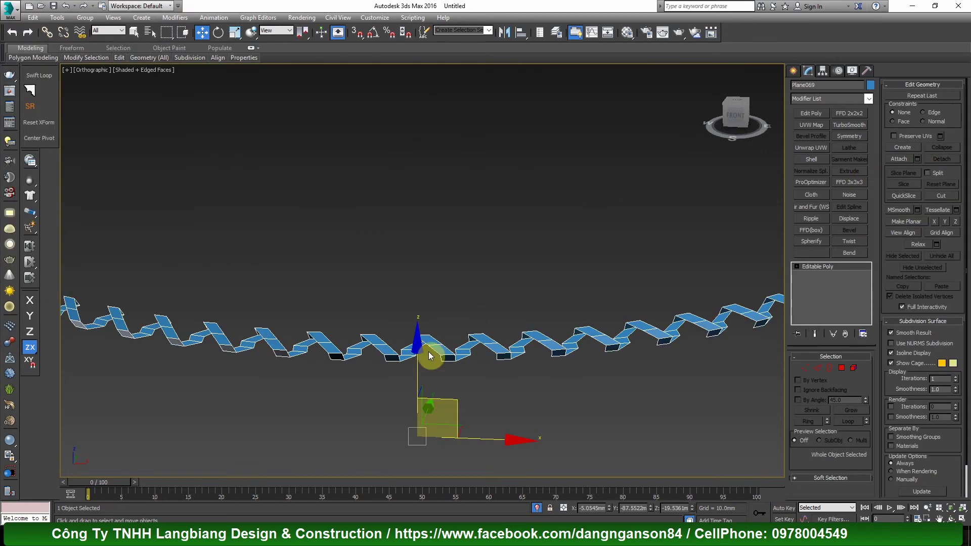
Step: Weld all the merged strip's vertices with a 0.1mm threshold
{"action": "key", "text": "1"}
{"action": "scroll", "coordinate": [397, 362], "scroll_direction": "up", "scroll_amount": 5}
{"action": "scroll", "coordinate": [455, 369], "scroll_direction": "up", "scroll_amount": 2}
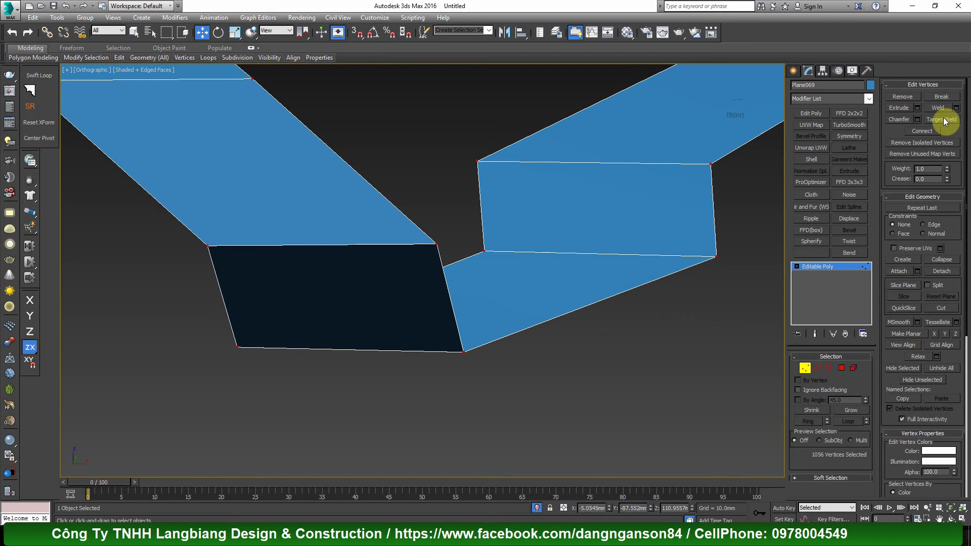
{"action": "left_click", "coordinate": [955, 108]}
{"action": "left_click", "coordinate": [427, 312]}
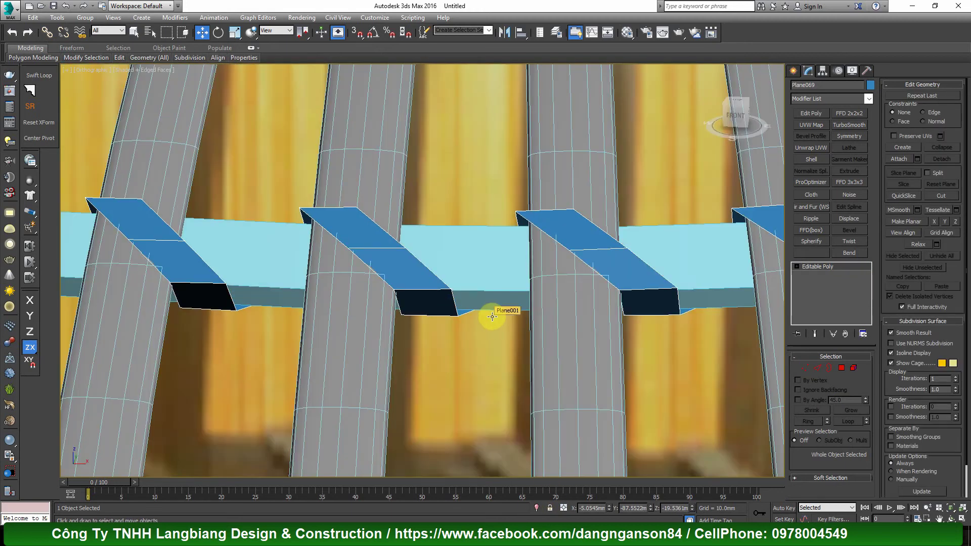
Step: Add Shell (0.88mm/1.04mm) and TurboSmooth modifiers to Plane069
{"action": "left_click", "coordinate": [811, 160]}
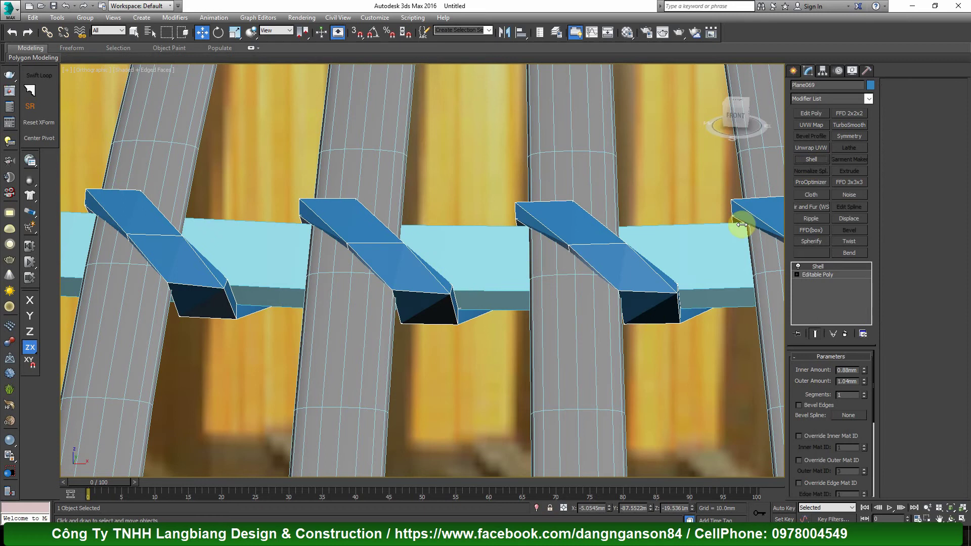
{"action": "middle_click_drag", "start_coordinate": [671, 310], "coordinate": [642, 313], "text": "alt"}
{"action": "left_click", "coordinate": [862, 125]}
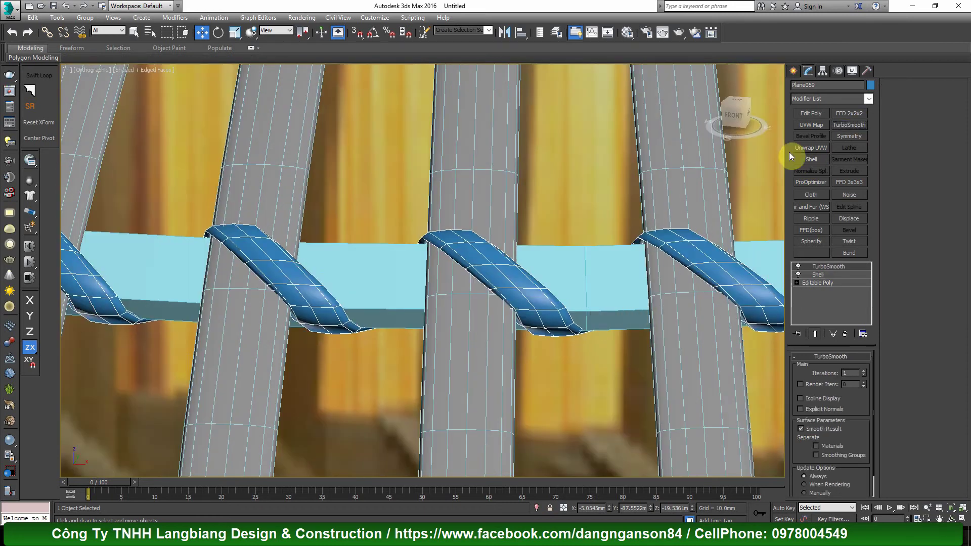
{"action": "key", "text": "F4"}
Step: Orbit and zoom to inspect the whole cage and the band's front
{"action": "scroll", "coordinate": [515, 207], "scroll_direction": "down", "scroll_amount": 3}
{"action": "scroll", "coordinate": [567, 210], "scroll_direction": "down", "scroll_amount": 5}
{"action": "scroll", "coordinate": [568, 223], "scroll_direction": "up", "scroll_amount": 4}
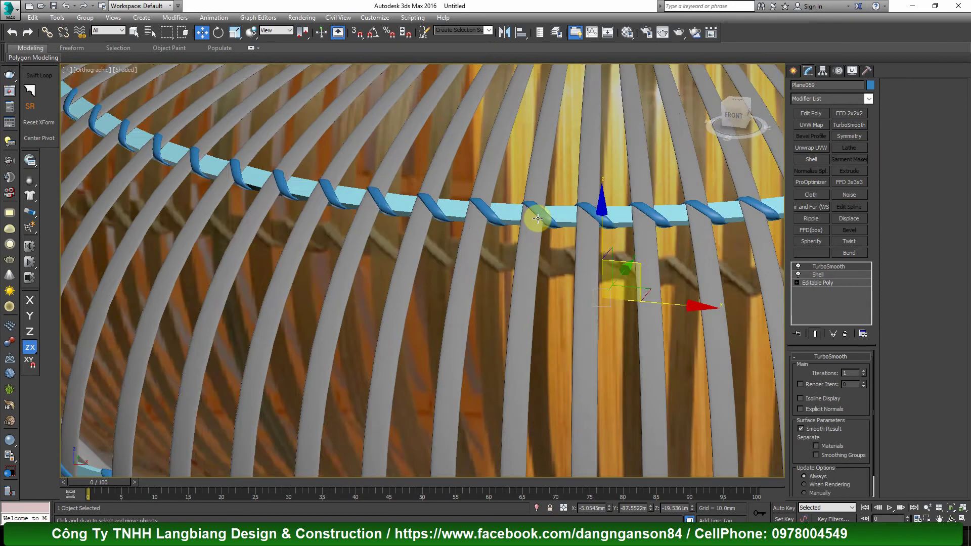
{"action": "middle_click_drag", "start_coordinate": [471, 206], "coordinate": [524, 273], "text": "alt"}
{"action": "scroll", "coordinate": [526, 268], "scroll_direction": "down", "scroll_amount": 6}
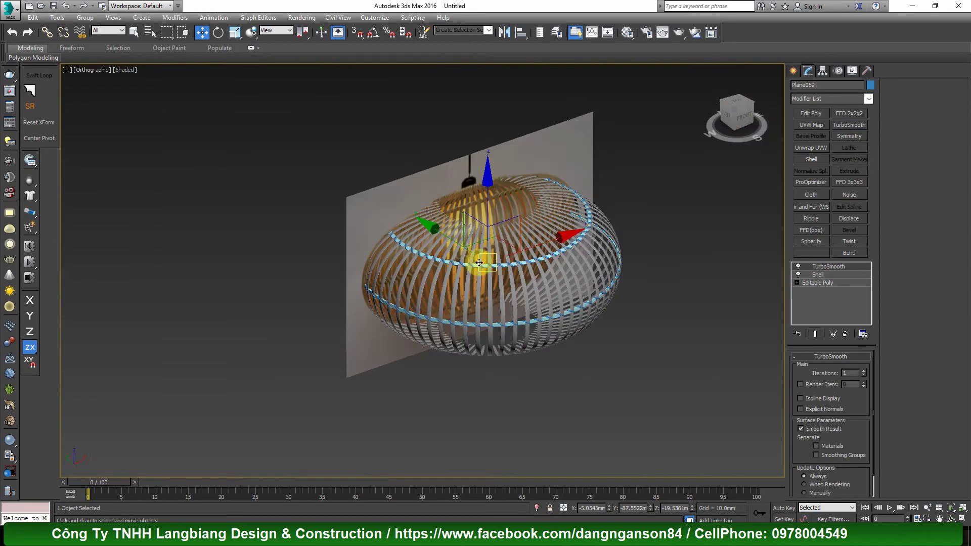
{"action": "middle_click_drag", "start_coordinate": [510, 306], "coordinate": [505, 253], "text": "alt"}
{"action": "scroll", "coordinate": [482, 248], "scroll_direction": "up", "scroll_amount": 8}
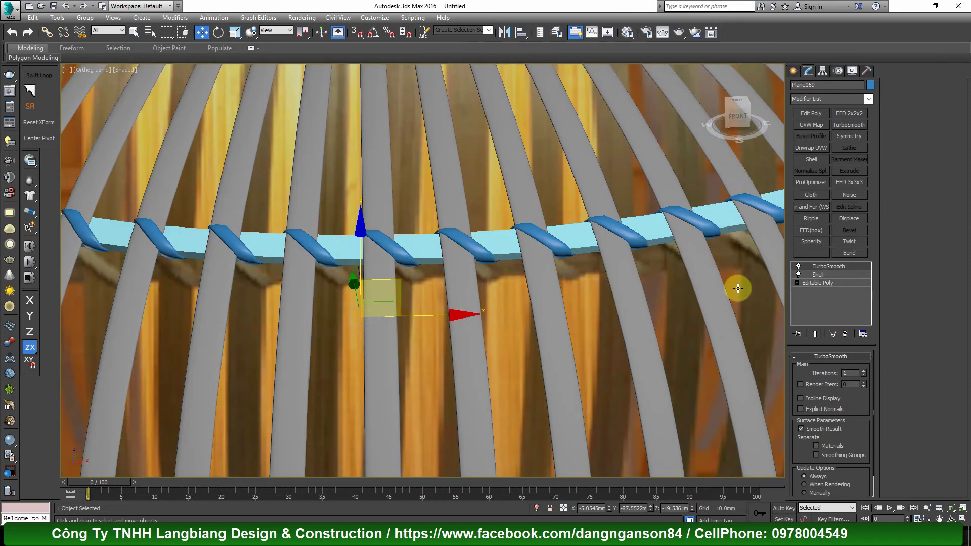
Step: Chamfer the full edge ring of band Rectangle004 by 0.8255mm
{"action": "left_click", "coordinate": [499, 242], "text": "ctrl"}
{"action": "key", "text": "F4"}
{"action": "left_click", "coordinate": [498, 242]}
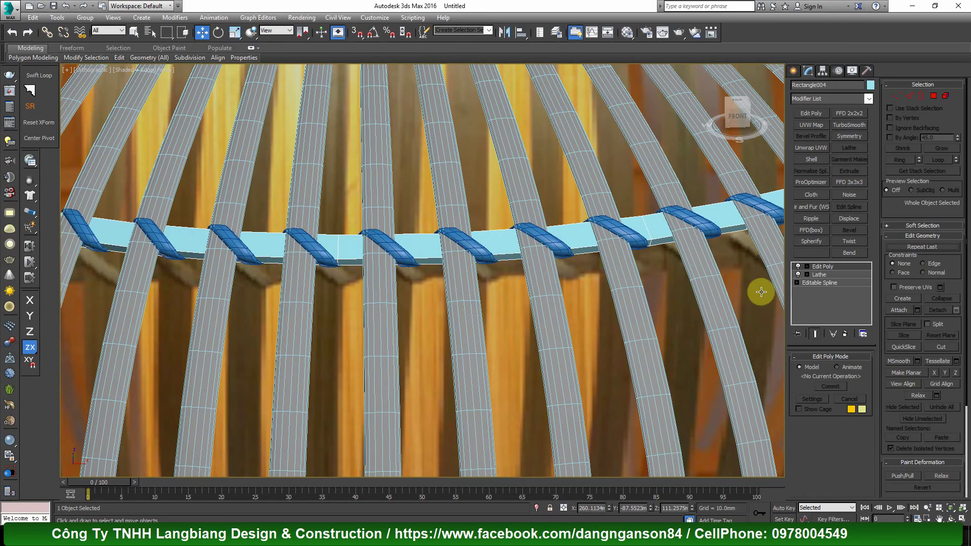
{"action": "scroll", "coordinate": [493, 217], "scroll_direction": "up", "scroll_amount": 5}
{"action": "double_click", "coordinate": [557, 323]}
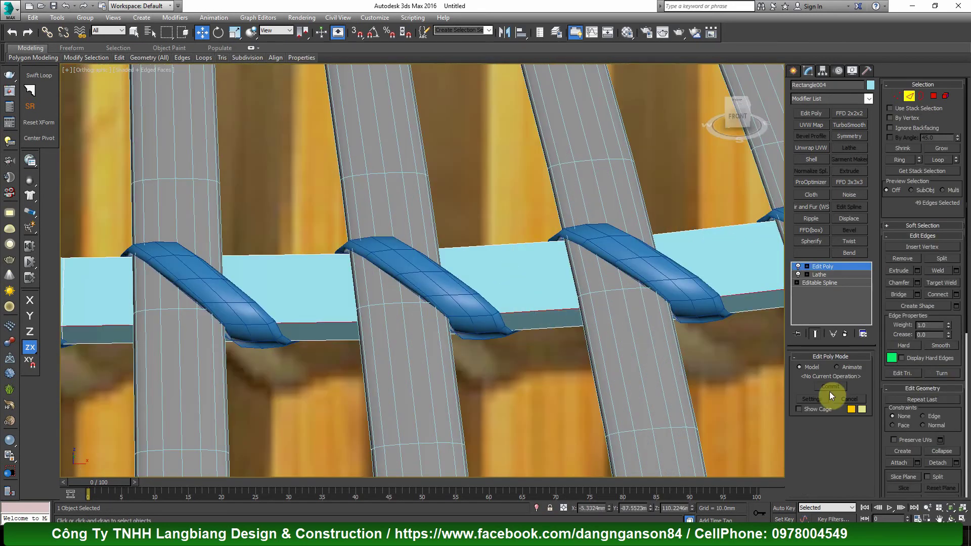
{"action": "left_click", "coordinate": [898, 161]}
{"action": "right_click", "coordinate": [628, 247]}
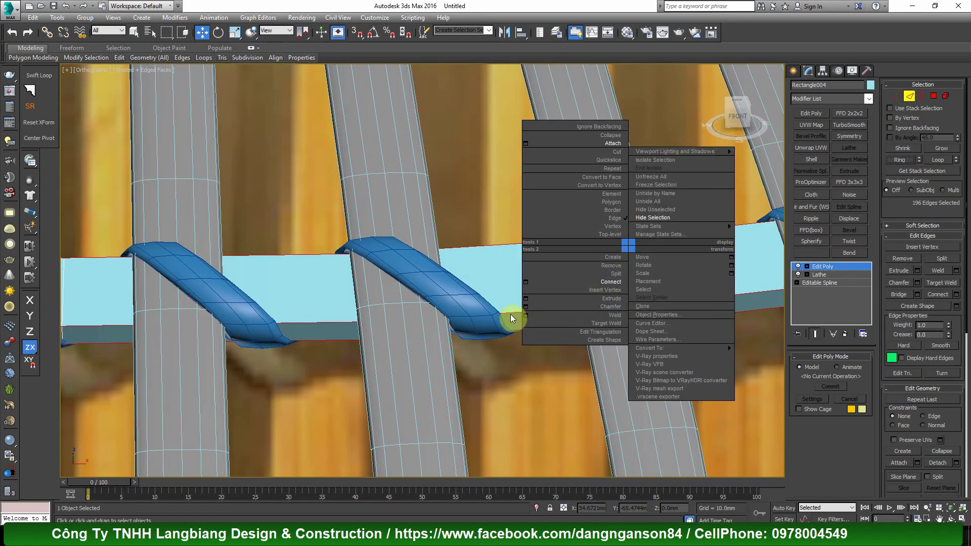
{"action": "left_click", "coordinate": [526, 310]}
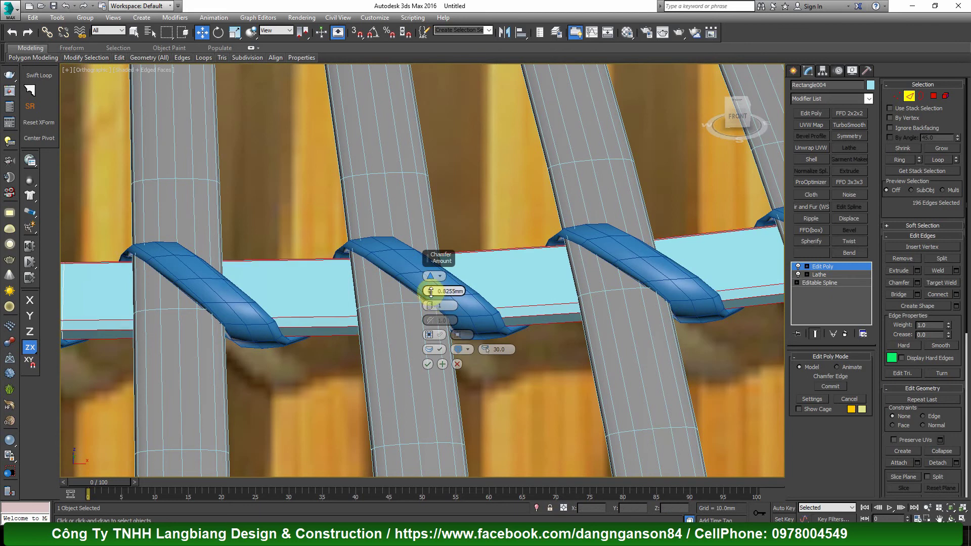
{"action": "left_click", "coordinate": [427, 364]}
Step: Exit edge mode, select all ring parts and group them
{"action": "key", "text": "2"}
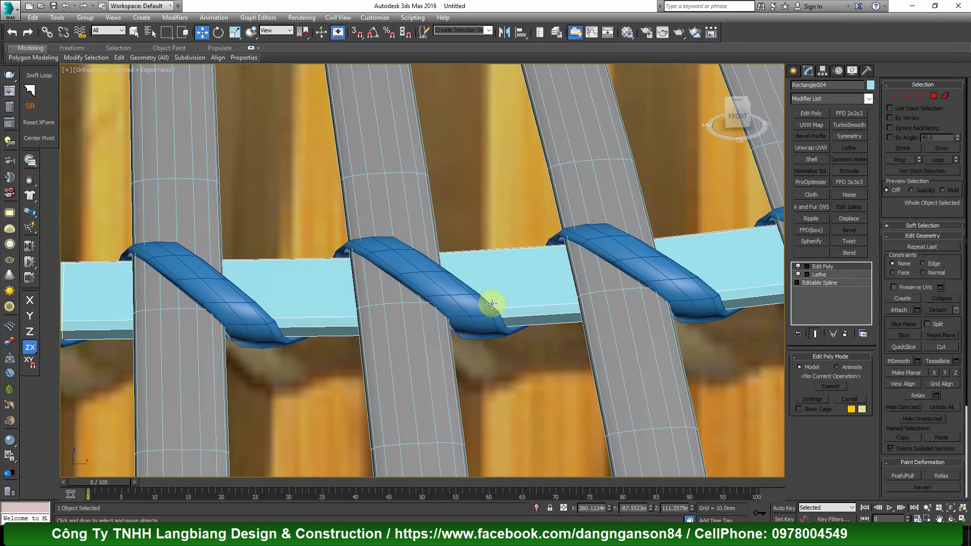
{"action": "key", "text": "F4"}
{"action": "key", "text": "ctrl+a"}
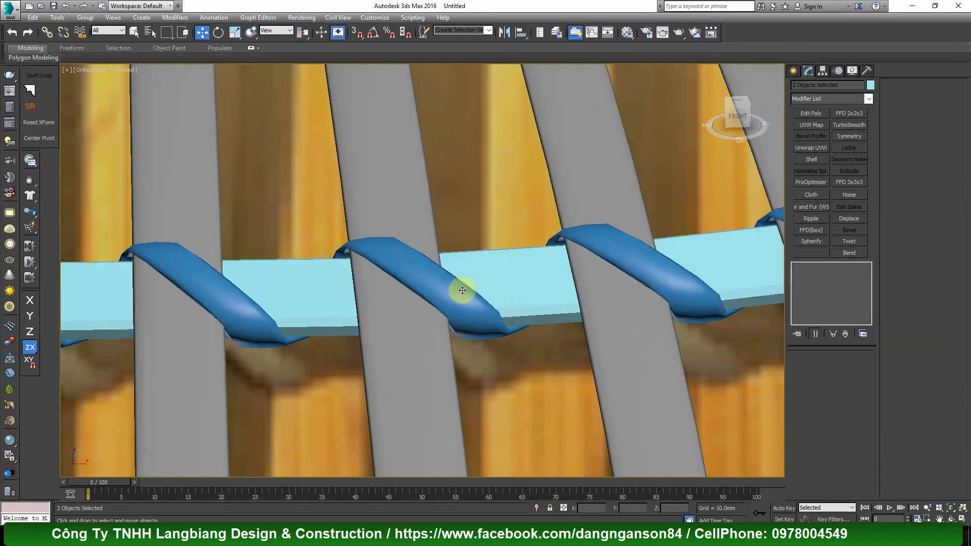
{"action": "key", "text": "ctrl+g"}
Step: Create Group001 and Shift-drag an independent copy of it down the lamp
{"action": "left_click", "coordinate": [503, 289]}
{"action": "key", "text": "z"}
{"action": "scroll", "coordinate": [491, 195], "scroll_direction": "down", "scroll_amount": 3}
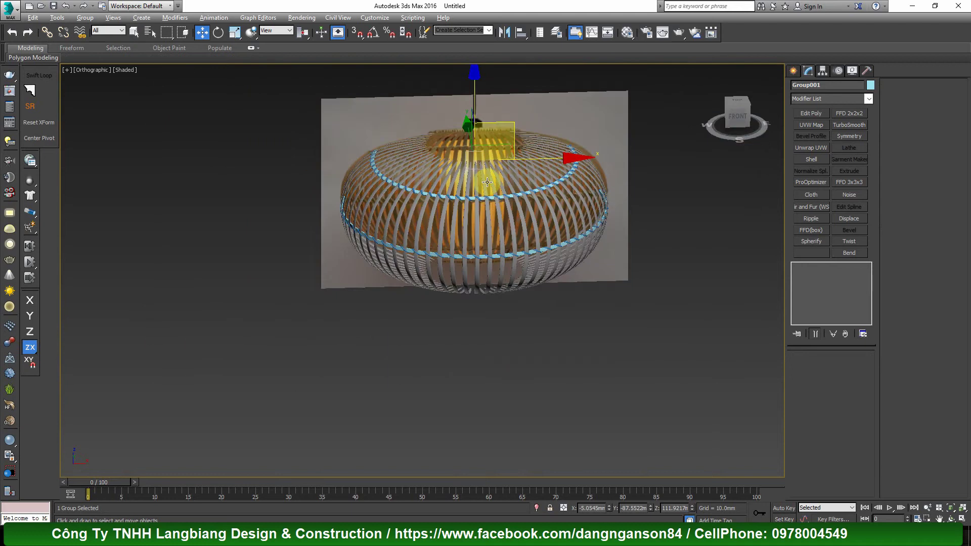
{"action": "middle_click_drag", "start_coordinate": [491, 195], "coordinate": [470, 152], "text": "alt"}
{"action": "scroll", "coordinate": [459, 106], "scroll_direction": "up", "scroll_amount": 3}
{"action": "left_click_drag", "start_coordinate": [459, 106], "coordinate": [443, 293], "text": "shift"}
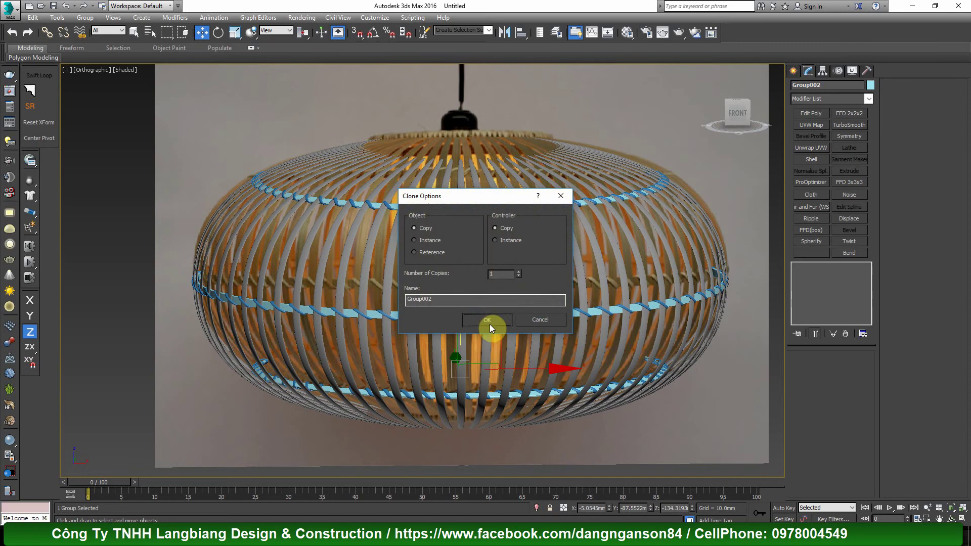
{"action": "left_click", "coordinate": [488, 321]}
Step: Mirror the copied ring group along the Z axis
{"action": "left_click", "coordinate": [508, 34]}
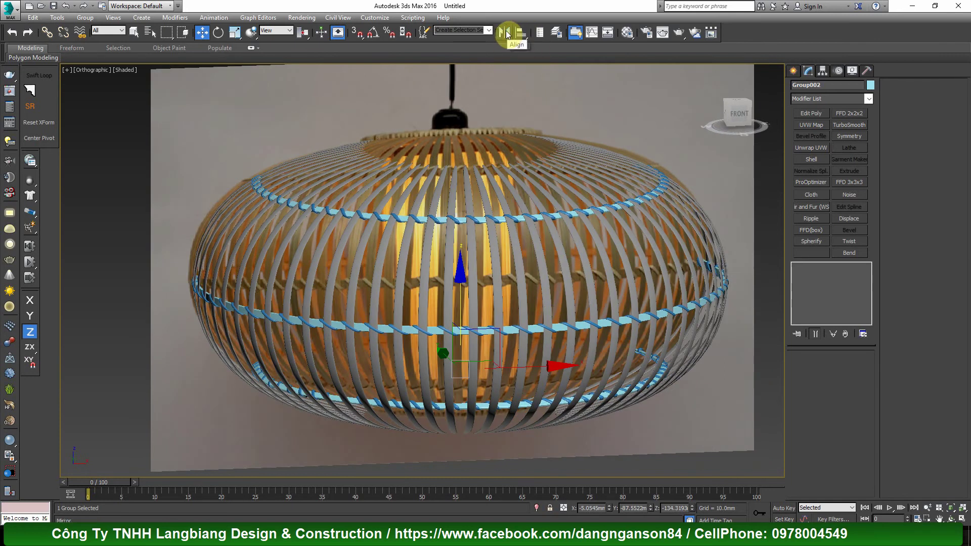
{"action": "left_click", "coordinate": [461, 227]}
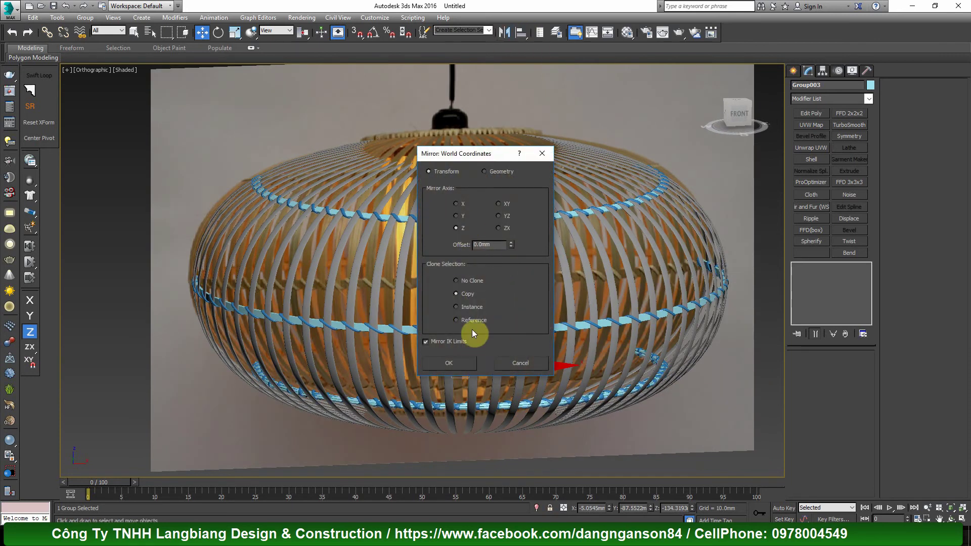
{"action": "left_click", "coordinate": [460, 363]}
{"action": "scroll", "coordinate": [531, 329], "scroll_direction": "up", "scroll_amount": 5}
Step: Move the copied ring down along Y so it sits on the lower ribs
{"action": "scroll", "coordinate": [506, 279], "scroll_direction": "down", "scroll_amount": 5}
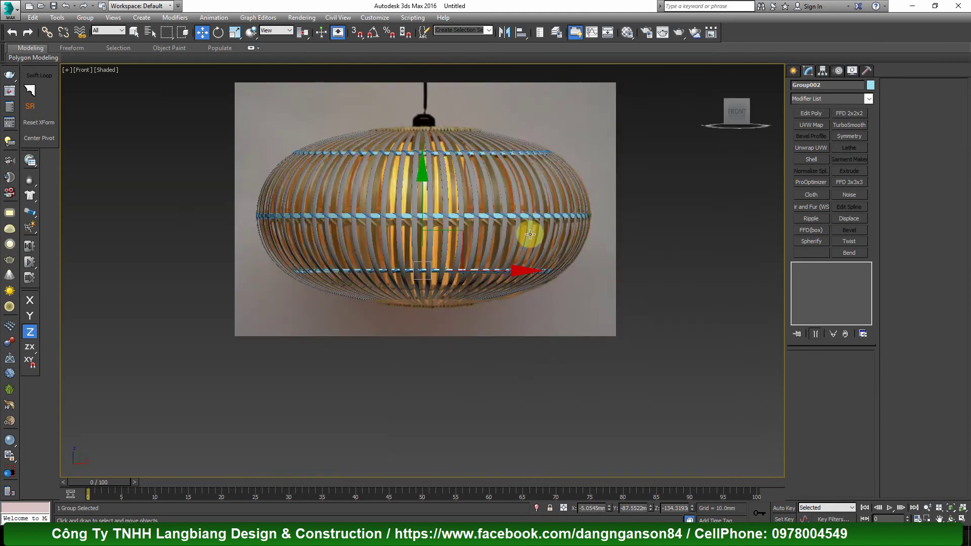
{"action": "scroll", "coordinate": [466, 249], "scroll_direction": "up", "scroll_amount": 5}
{"action": "scroll", "coordinate": [461, 230], "scroll_direction": "up", "scroll_amount": 3}
{"action": "left_click_drag", "start_coordinate": [461, 216], "coordinate": [462, 250]}
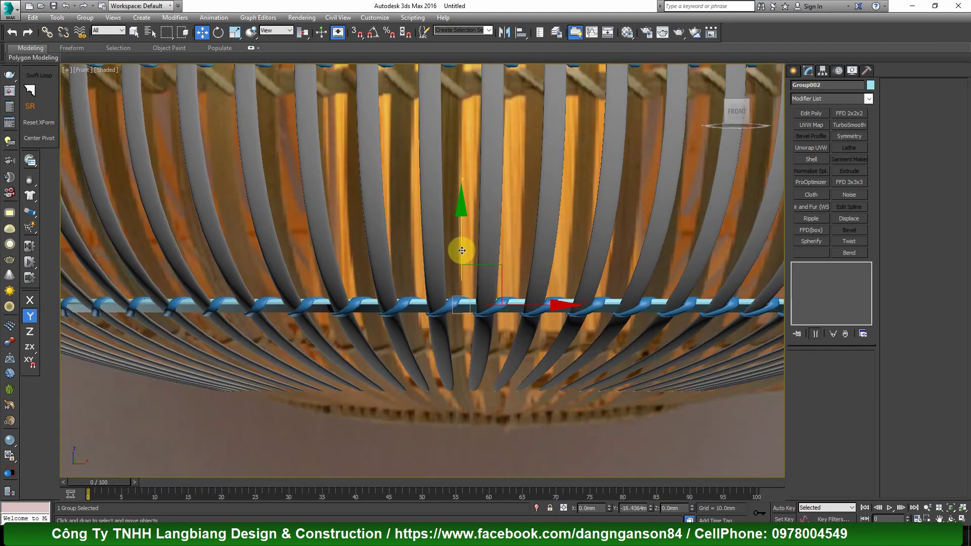
{"action": "scroll", "coordinate": [440, 283], "scroll_direction": "up", "scroll_amount": 3}
{"action": "scroll", "coordinate": [470, 291], "scroll_direction": "up", "scroll_amount": 3}
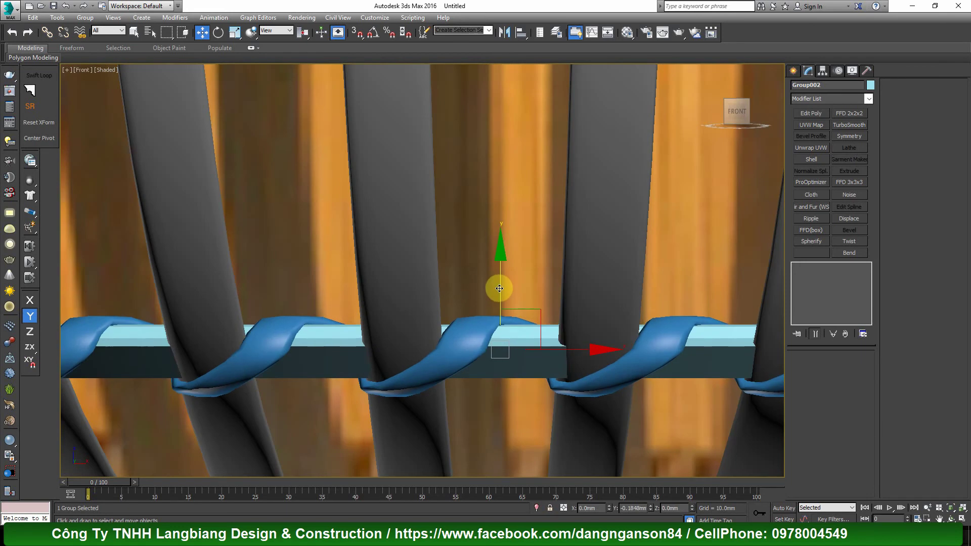
{"action": "left_click_drag", "start_coordinate": [499, 286], "coordinate": [498, 283]}
{"action": "scroll", "coordinate": [485, 334], "scroll_direction": "down", "scroll_amount": 5}
{"action": "scroll", "coordinate": [485, 337], "scroll_direction": "down", "scroll_amount": 5}
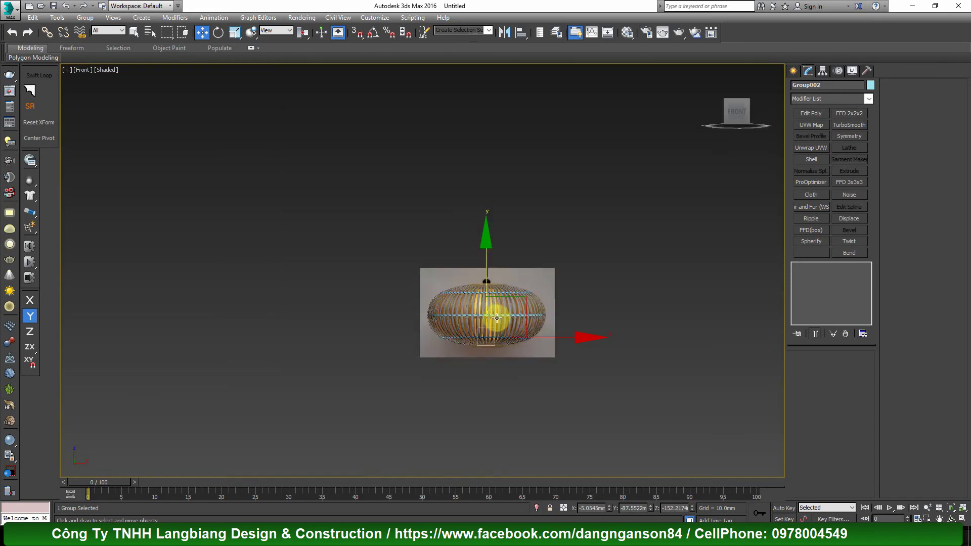
{"action": "middle_click_drag", "start_coordinate": [494, 318], "coordinate": [494, 340], "text": "alt"}
{"action": "scroll", "coordinate": [494, 340], "scroll_direction": "up", "scroll_amount": 4}
{"action": "scroll", "coordinate": [475, 301], "scroll_direction": "down", "scroll_amount": 2}
Step: Assign the grey VRayMtl Material #23 to all selected lamp parts
{"action": "left_click_drag", "start_coordinate": [202, 123], "coordinate": [602, 396]}
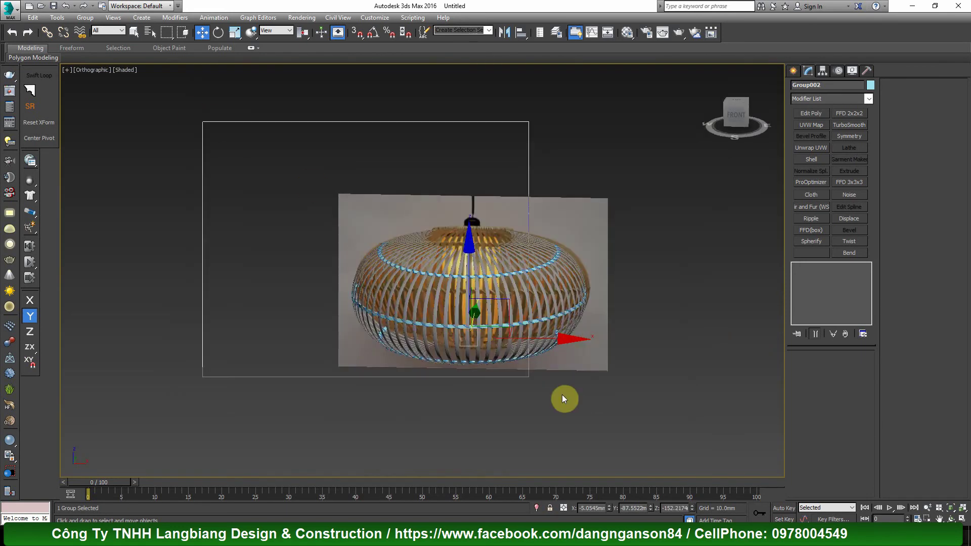
{"action": "scroll", "coordinate": [522, 286], "scroll_direction": "up", "scroll_amount": 5}
{"action": "key", "text": "m"}
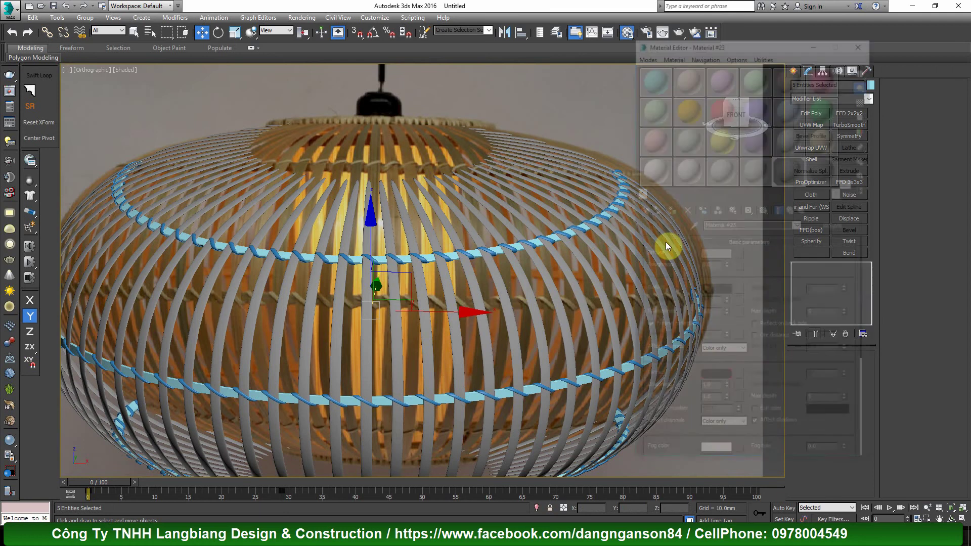
{"action": "left_click", "coordinate": [672, 213]}
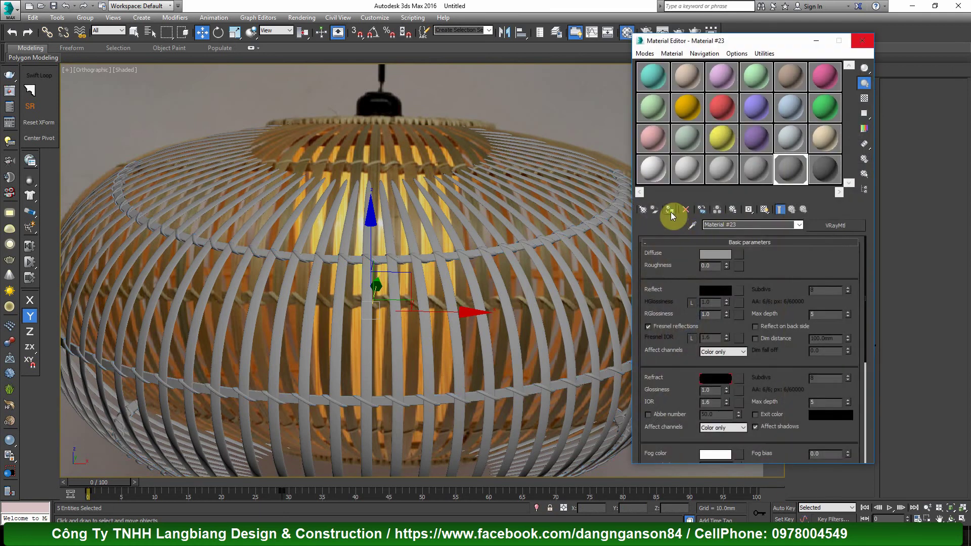
{"action": "key", "text": "m"}
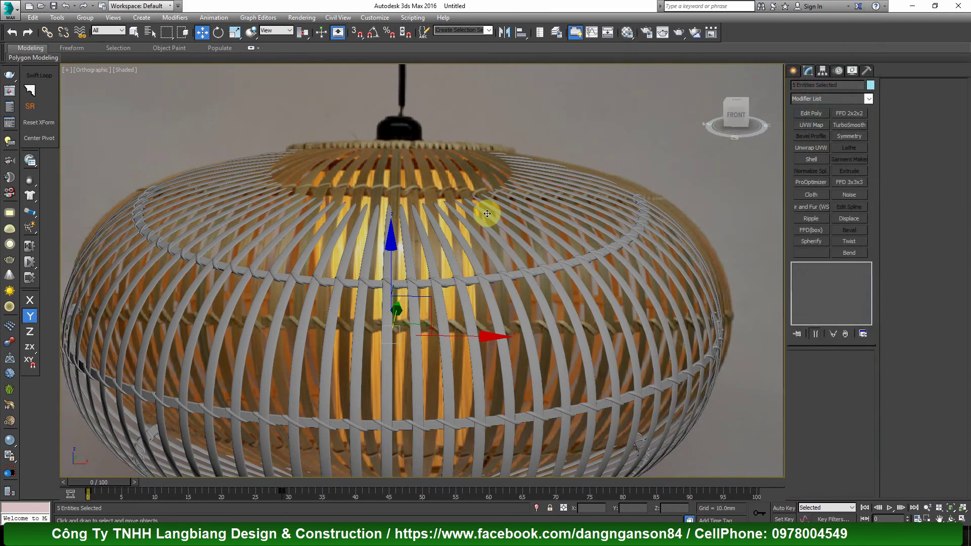
Step: Frame the lamp in Front view, then switch to Top view with wireframe edges shown
{"action": "key", "text": "f"}
{"action": "key", "text": "z"}
{"action": "scroll", "coordinate": [419, 210], "scroll_direction": "up", "scroll_amount": 5}
{"action": "scroll", "coordinate": [340, 219], "scroll_direction": "up", "scroll_amount": 2}
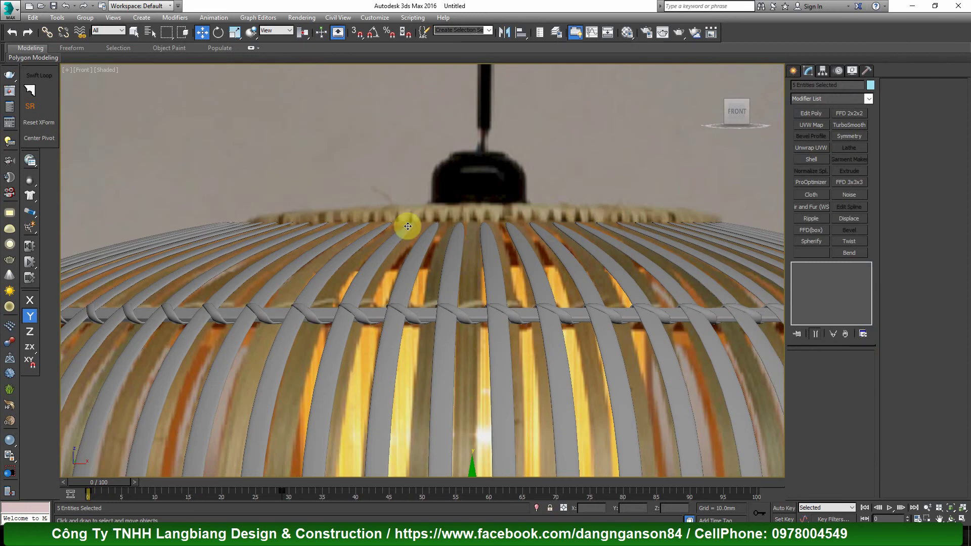
{"action": "key", "text": "z"}
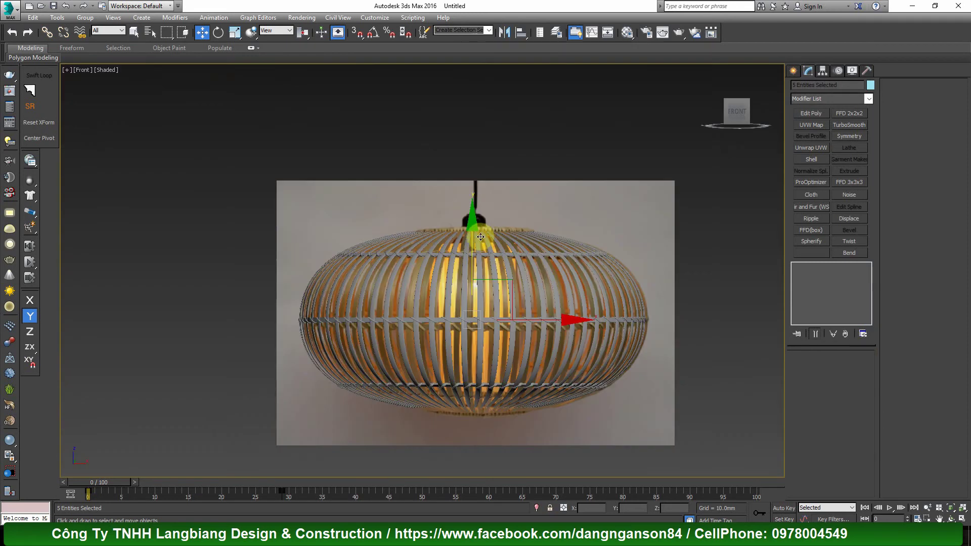
{"action": "scroll", "coordinate": [472, 232], "scroll_direction": "up", "scroll_amount": 4}
{"action": "key", "text": "t"}
{"action": "scroll", "coordinate": [485, 319], "scroll_direction": "down", "scroll_amount": 10}
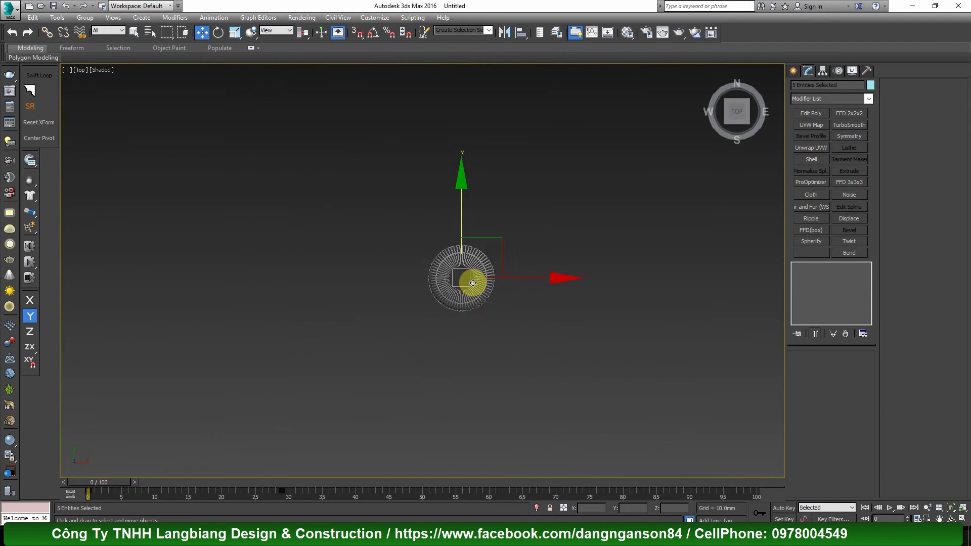
{"action": "key", "text": "F4"}
{"action": "scroll", "coordinate": [475, 277], "scroll_direction": "up", "scroll_amount": 3}
{"action": "scroll", "coordinate": [527, 262], "scroll_direction": "up", "scroll_amount": 5}
Step: Raise the purple plane strip higher
{"action": "left_click", "coordinate": [506, 275]}
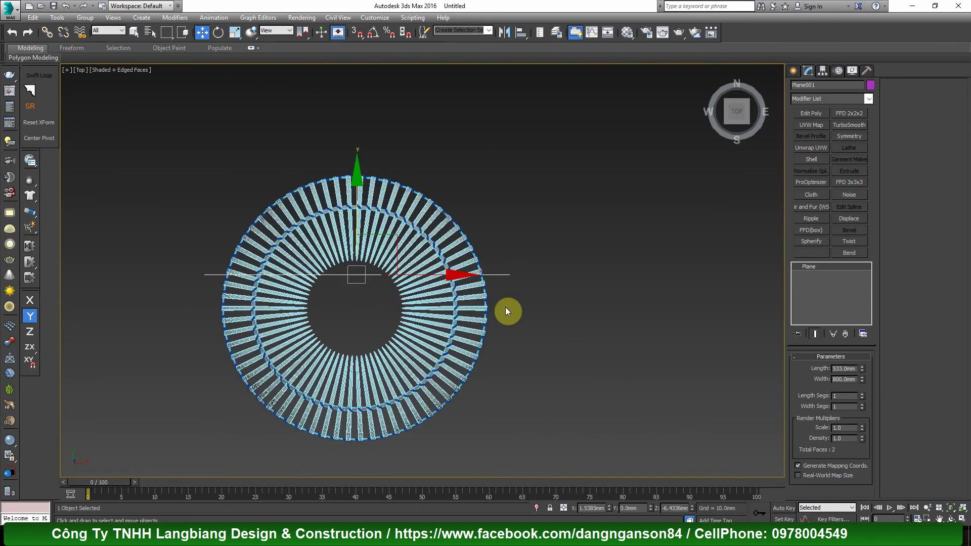
{"action": "scroll", "coordinate": [503, 308], "scroll_direction": "down", "scroll_amount": 4}
{"action": "left_click_drag", "start_coordinate": [441, 232], "coordinate": [442, 126]}
{"action": "scroll", "coordinate": [453, 295], "scroll_direction": "up", "scroll_amount": 4}
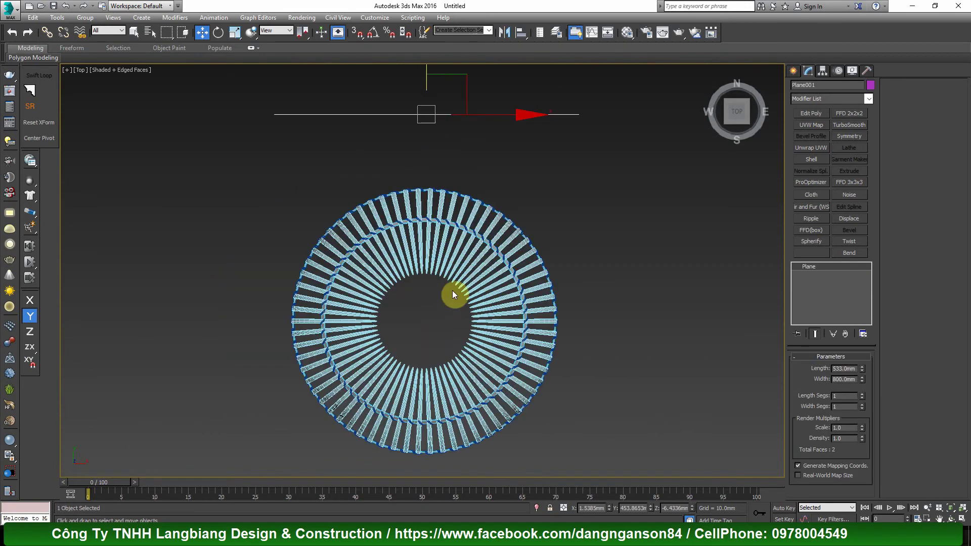
Step: Draw a flat cylinder disc outward from the top ring's centre
{"action": "left_click", "coordinate": [794, 71]}
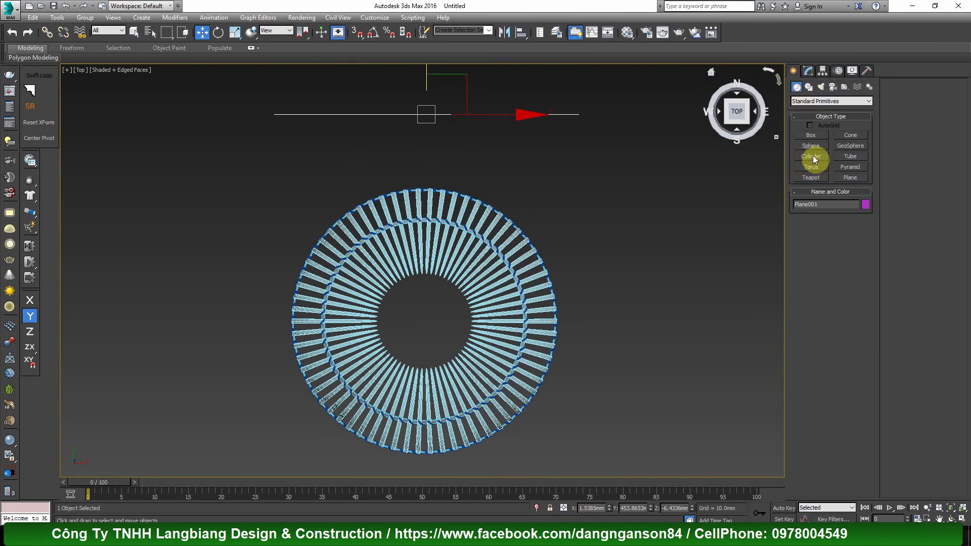
{"action": "left_click", "coordinate": [814, 158]}
{"action": "scroll", "coordinate": [432, 312], "scroll_direction": "up", "scroll_amount": 2}
{"action": "scroll", "coordinate": [405, 334], "scroll_direction": "up", "scroll_amount": 2}
{"action": "left_click_drag", "start_coordinate": [415, 333], "coordinate": [495, 282]}
{"action": "left_click", "coordinate": [446, 279]}
{"action": "key", "text": "w"}
{"action": "scroll", "coordinate": [483, 276], "scroll_direction": "down", "scroll_amount": 2}
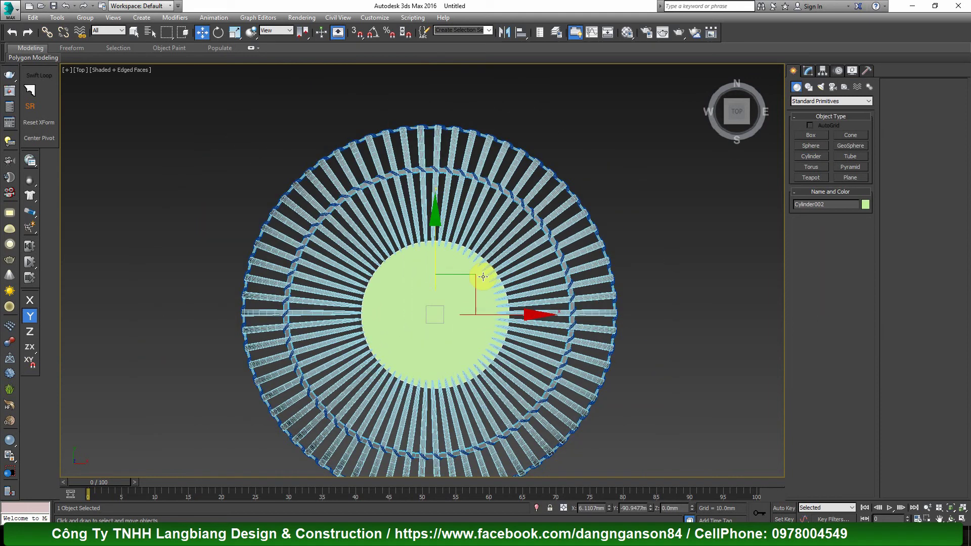
Step: Align the disc center-to-center on X/Y/Z with ring Line015
{"action": "left_click", "coordinate": [520, 33]}
{"action": "scroll", "coordinate": [473, 210], "scroll_direction": "up", "scroll_amount": 2}
{"action": "left_click", "coordinate": [499, 208]}
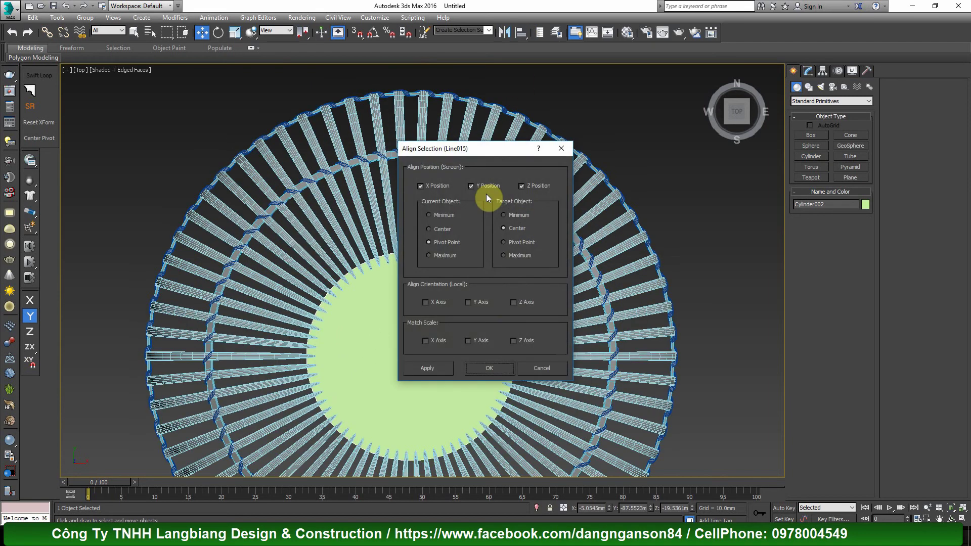
{"action": "left_click", "coordinate": [489, 369]}
{"action": "mouse_move", "coordinate": [480, 323]}
{"action": "middle_mouse_down", "text": "alt"}
{"action": "mouse_move", "coordinate": [494, 256]}
{"action": "mouse_move", "coordinate": [443, 289]}
{"action": "mouse_move", "coordinate": [426, 158]}
{"action": "middle_mouse_up", "text": "alt"}
{"action": "scroll", "coordinate": [444, 199], "scroll_direction": "up", "scroll_amount": 5}
Step: Set the disc to 16.5019mm height, 1 height segment and 145.2945mm radius
{"action": "left_click", "coordinate": [808, 71]}
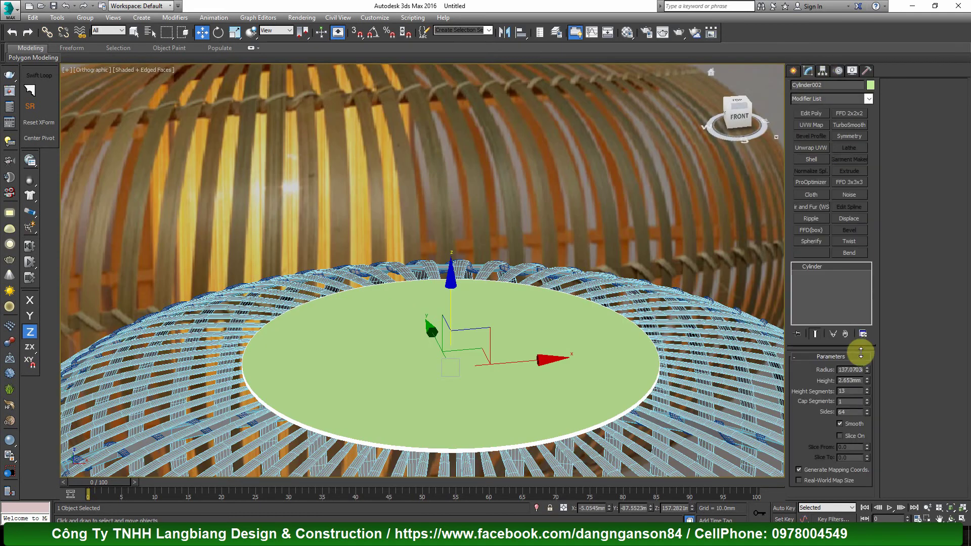
{"action": "left_click_drag", "start_coordinate": [866, 383], "coordinate": [863, 130]}
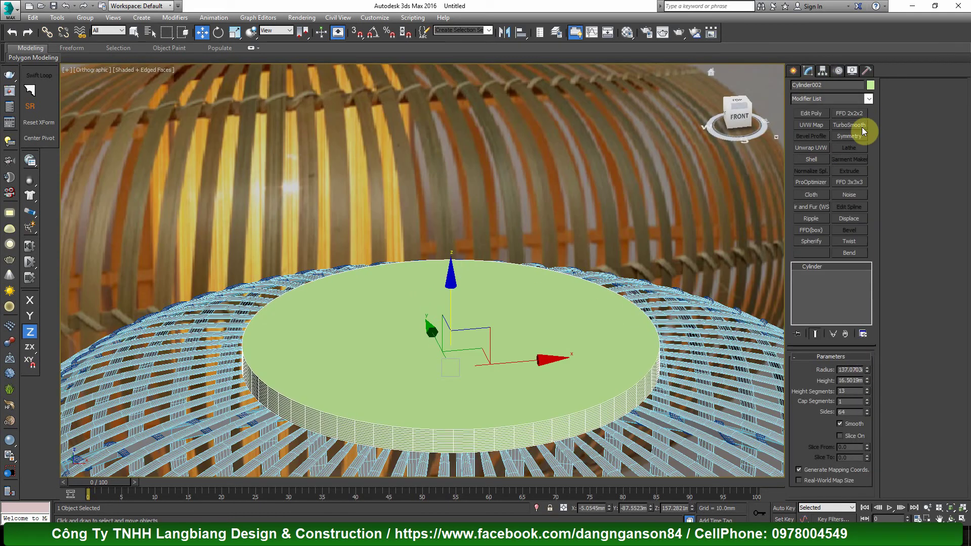
{"action": "right_click", "coordinate": [866, 390]}
{"action": "scroll", "coordinate": [455, 252], "scroll_direction": "down", "scroll_amount": 5}
{"action": "scroll", "coordinate": [457, 250], "scroll_direction": "up", "scroll_amount": 5}
{"action": "middle_click_drag", "start_coordinate": [455, 253], "coordinate": [456, 325], "text": "alt"}
{"action": "left_click_drag", "start_coordinate": [868, 371], "coordinate": [868, 364]}
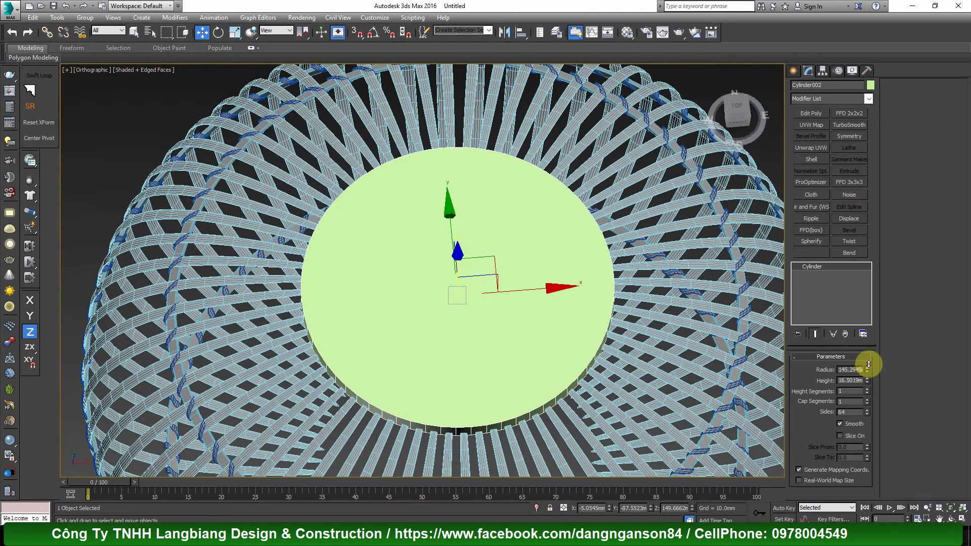
Step: In Front view, move the disc along Y so it sits on the slats
{"action": "key", "text": "f"}
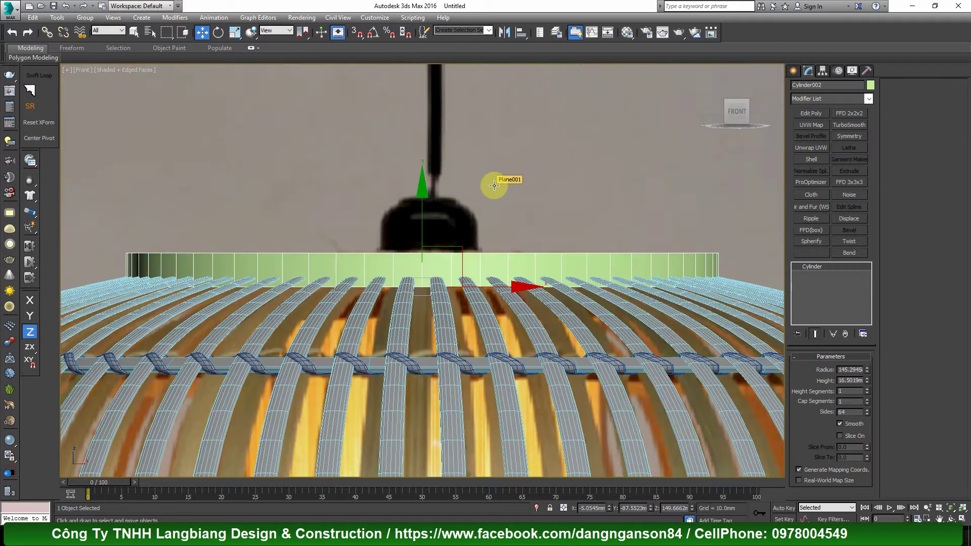
{"action": "scroll", "coordinate": [468, 204], "scroll_direction": "up", "scroll_amount": 4}
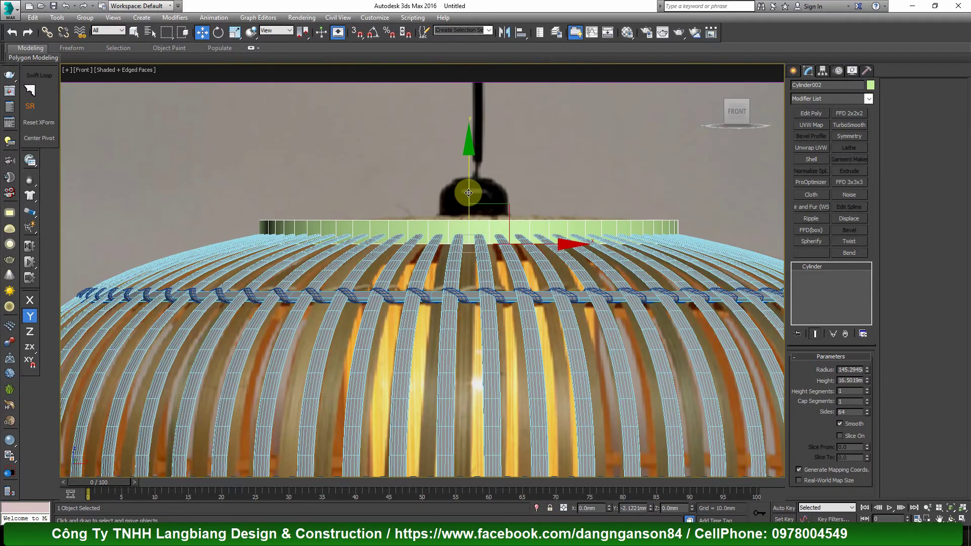
{"action": "mouse_move", "coordinate": [470, 198]}
{"action": "left_mouse_down"}
{"action": "mouse_move", "coordinate": [465, 210]}
{"action": "mouse_move", "coordinate": [458, 186]}
{"action": "left_mouse_up"}
{"action": "scroll", "coordinate": [465, 219], "scroll_direction": "up", "scroll_amount": 3}
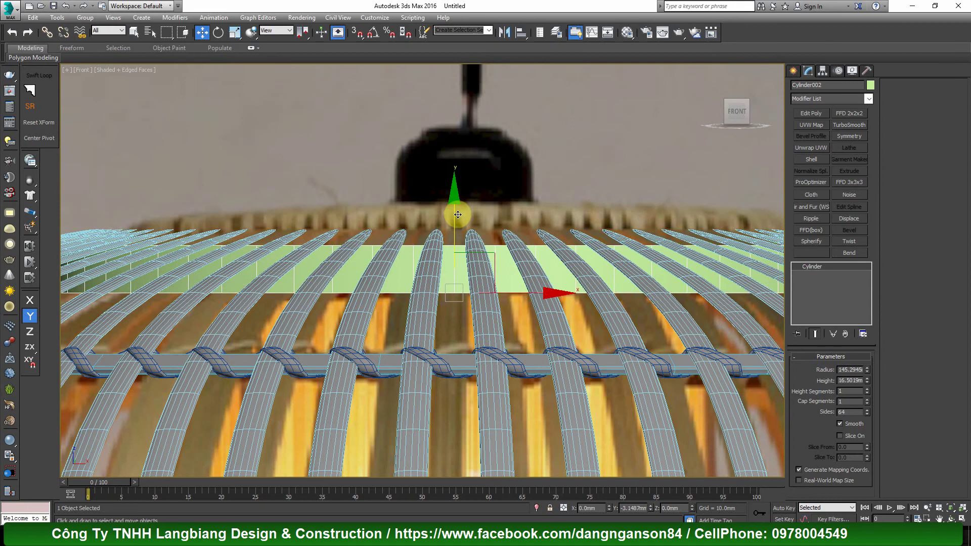
{"action": "scroll", "coordinate": [458, 186], "scroll_direction": "down", "scroll_amount": 5}
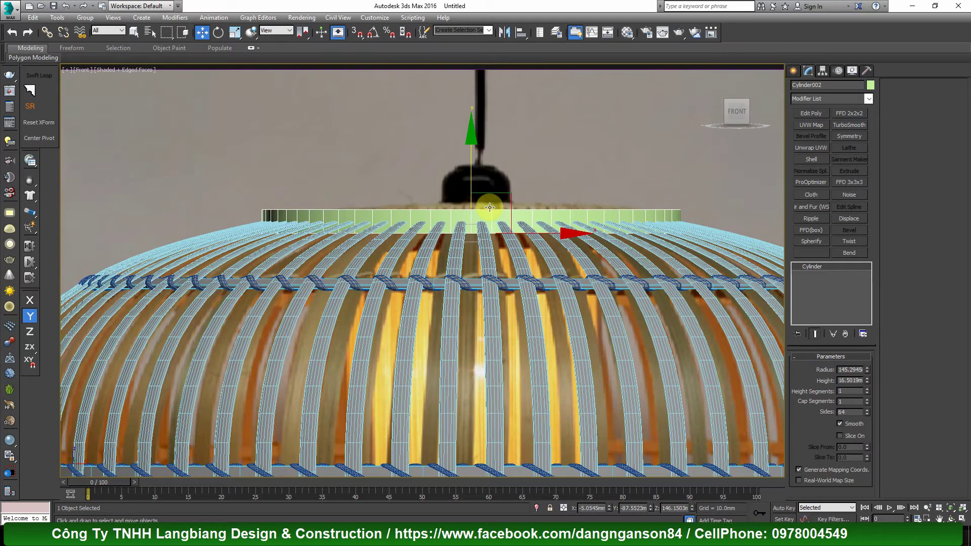
{"action": "scroll", "coordinate": [503, 223], "scroll_direction": "up", "scroll_amount": 6}
{"action": "left_click_drag", "start_coordinate": [438, 202], "coordinate": [438, 208]}
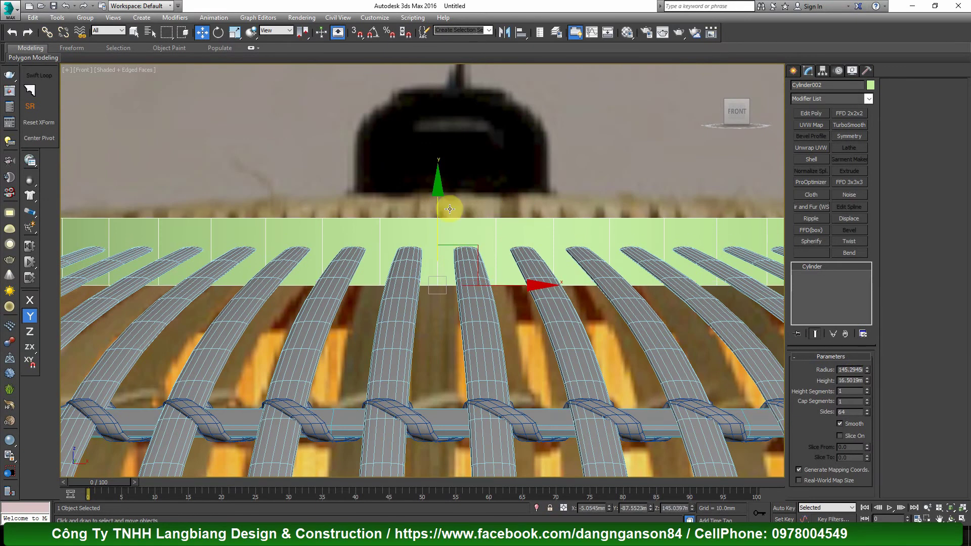
{"action": "scroll", "coordinate": [418, 236], "scroll_direction": "up", "scroll_amount": 2}
{"action": "middle_click_drag", "start_coordinate": [434, 250], "coordinate": [424, 227]}
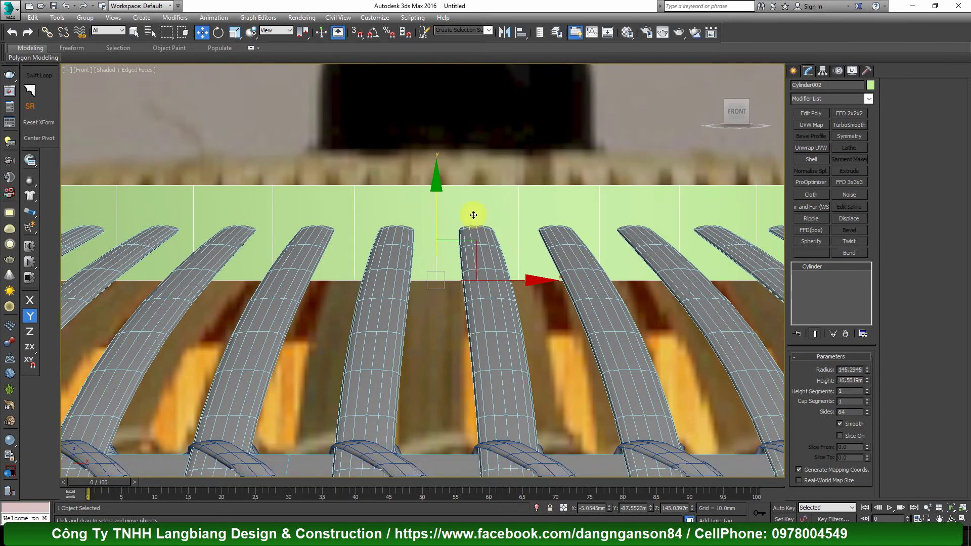
{"action": "right_click", "coordinate": [470, 148]}
{"action": "left_click", "coordinate": [494, 183]}
Step: Draw small plane Plane071 over the band and slide it along Y
{"action": "left_click_drag", "start_coordinate": [407, 138], "coordinate": [450, 321]}
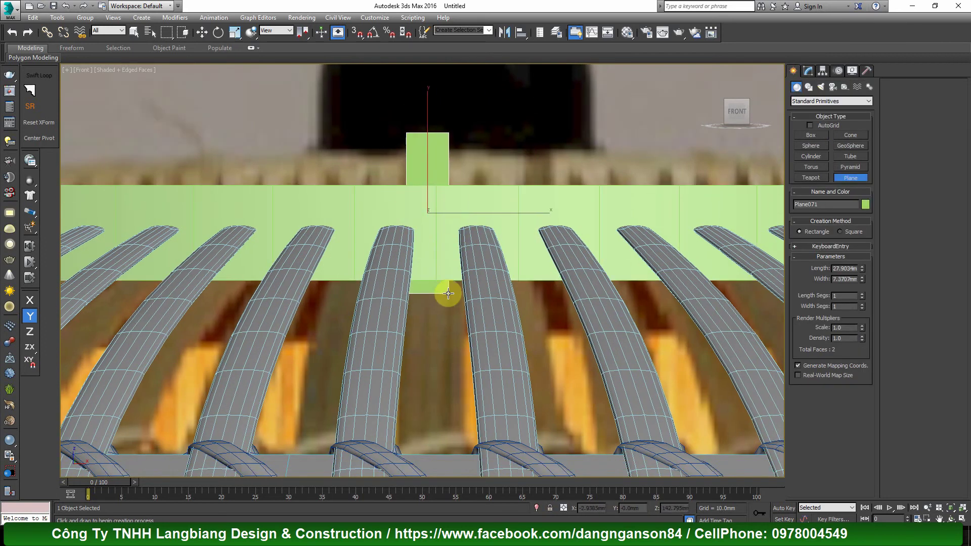
{"action": "key", "text": "w"}
{"action": "scroll", "coordinate": [414, 217], "scroll_direction": "down", "scroll_amount": 3}
{"action": "middle_click_drag", "start_coordinate": [414, 217], "coordinate": [440, 288], "text": "alt"}
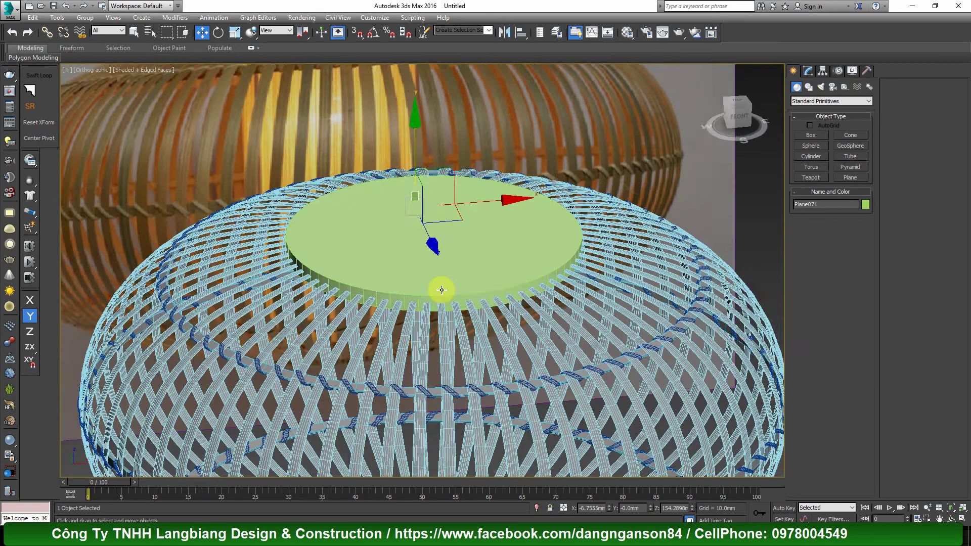
{"action": "left_click_drag", "start_coordinate": [396, 178], "coordinate": [451, 295]}
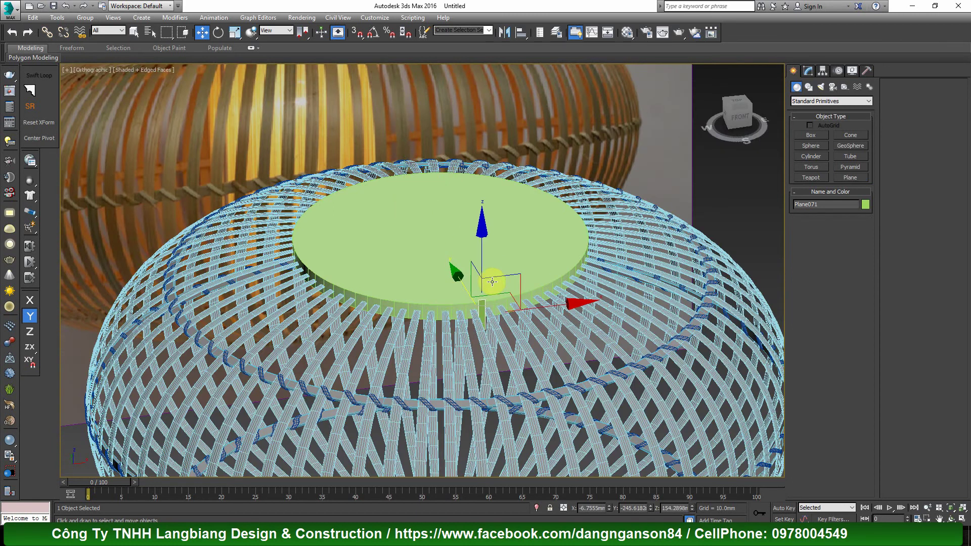
{"action": "scroll", "coordinate": [496, 276], "scroll_direction": "up", "scroll_amount": 3}
Step: Add an Edit Poly modifier to band cylinder Cylinder002
{"action": "left_click", "coordinate": [497, 260]}
{"action": "key", "text": "f"}
{"action": "middle_click_drag", "start_coordinate": [472, 231], "coordinate": [480, 252], "text": "alt"}
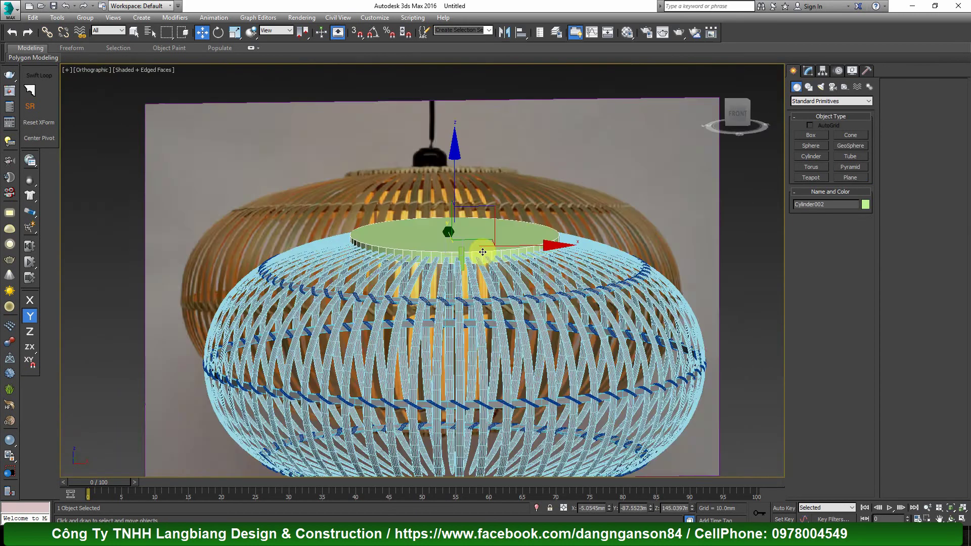
{"action": "scroll", "coordinate": [480, 252], "scroll_direction": "up", "scroll_amount": 5}
{"action": "left_click", "coordinate": [808, 71]}
{"action": "scroll", "coordinate": [643, 221], "scroll_direction": "up", "scroll_amount": 3}
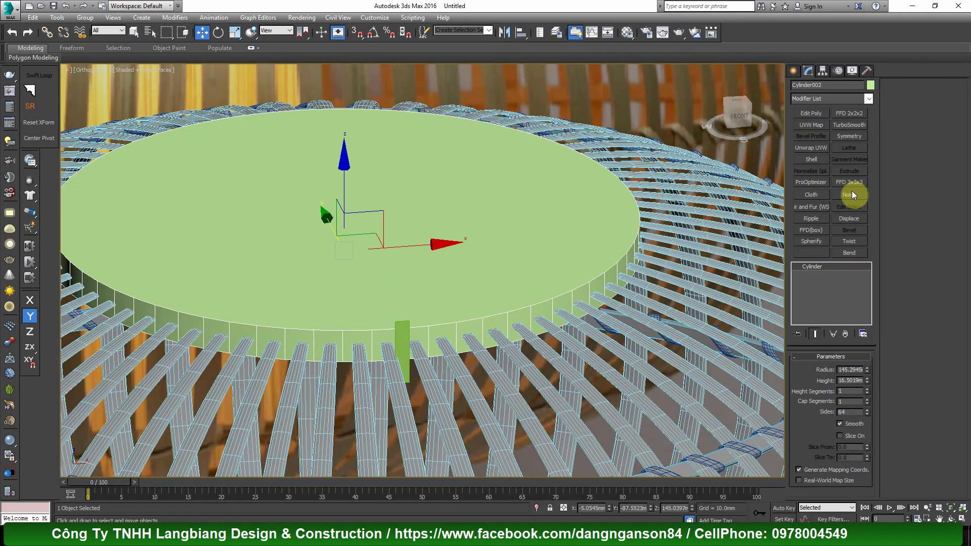
{"action": "left_click", "coordinate": [820, 119]}
Step: Inset the band's top and bottom caps about 7.9mm and delete their centre polygons
{"action": "key", "text": "4"}
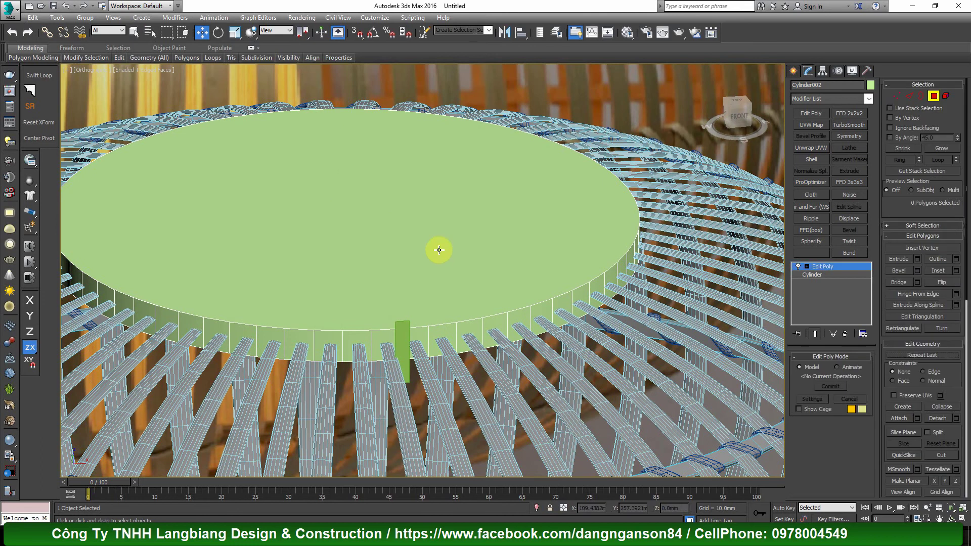
{"action": "left_click", "coordinate": [414, 324]}
{"action": "mouse_move", "coordinate": [414, 323]}
{"action": "middle_mouse_down", "text": "alt"}
{"action": "mouse_move", "coordinate": [423, 275]}
{"action": "mouse_move", "coordinate": [429, 354]}
{"action": "middle_mouse_up", "text": "alt"}
{"action": "left_click", "coordinate": [423, 271], "text": "ctrl"}
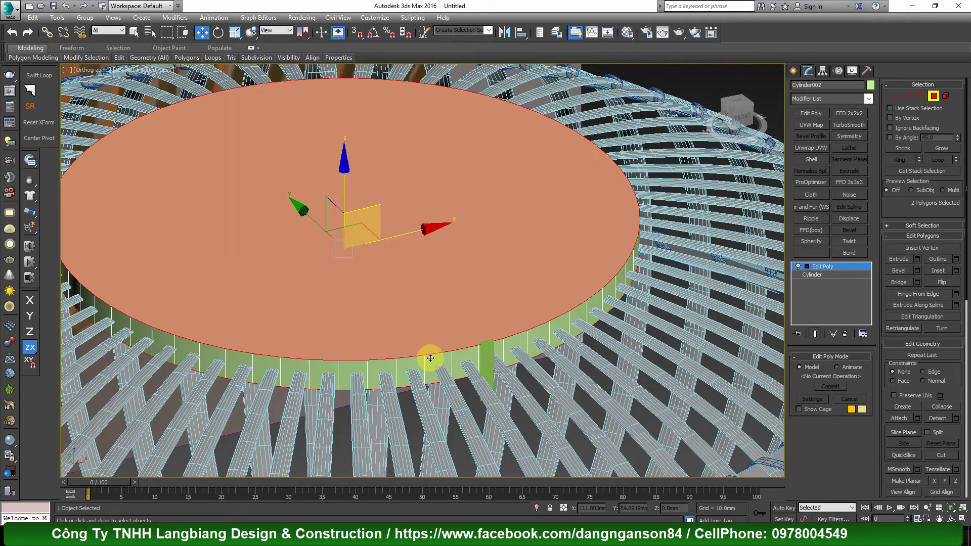
{"action": "scroll", "coordinate": [430, 354], "scroll_direction": "up", "scroll_amount": 3}
{"action": "right_click", "coordinate": [477, 295]}
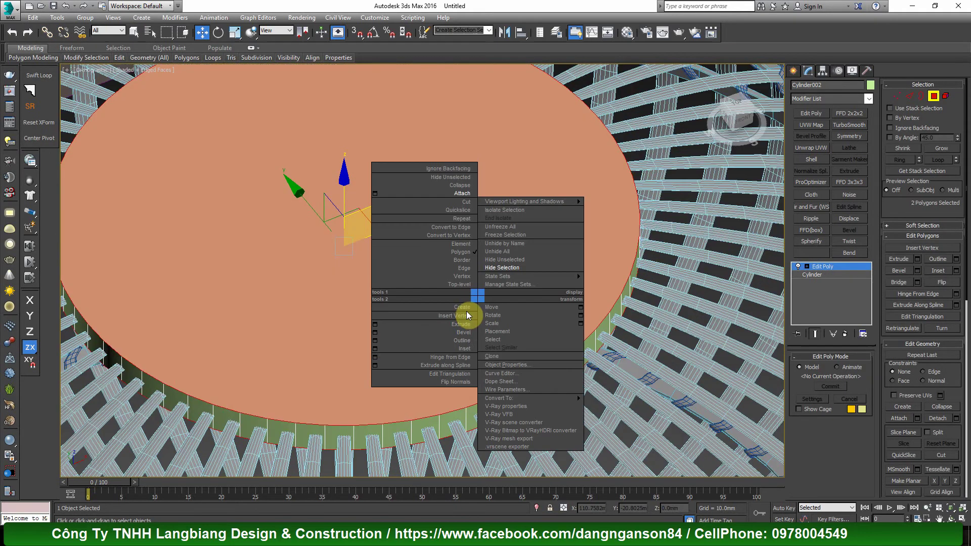
{"action": "left_click", "coordinate": [375, 347]}
{"action": "left_click_drag", "start_coordinate": [429, 282], "coordinate": [430, 267]}
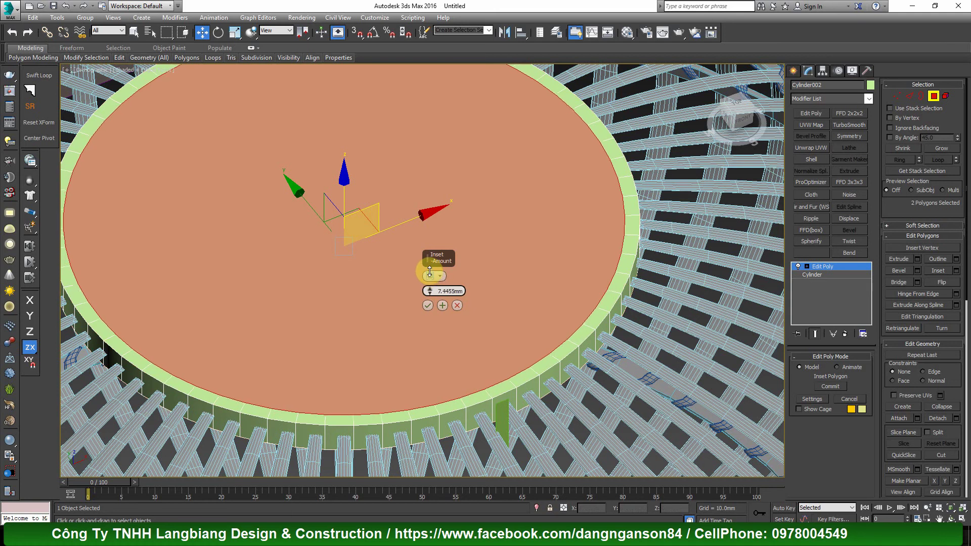
{"action": "left_click", "coordinate": [428, 307]}
{"action": "key", "text": "Delete"}
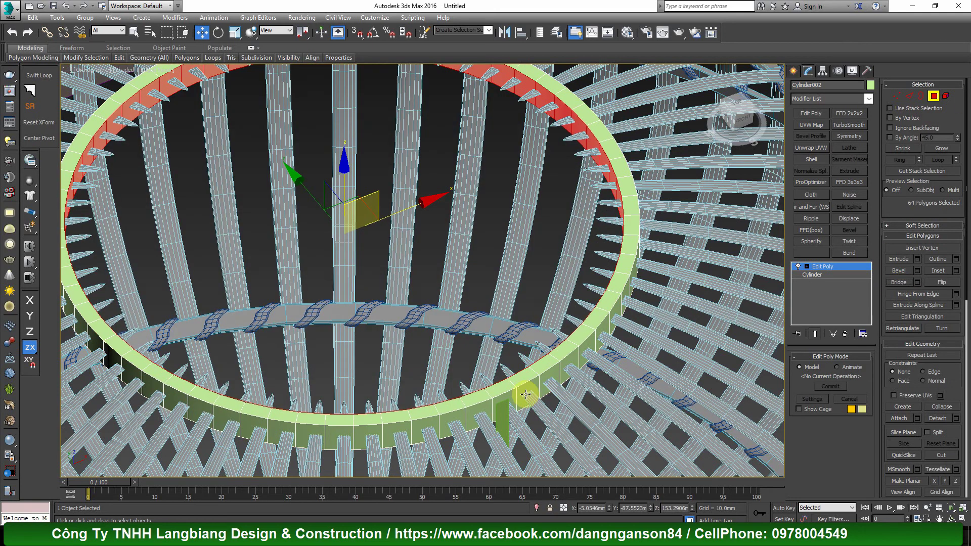
{"action": "scroll", "coordinate": [525, 394], "scroll_direction": "up", "scroll_amount": 5}
Step: Ring-select the ring's edge loops, chamfer them, and return to object level
{"action": "key", "text": "2"}
{"action": "scroll", "coordinate": [498, 390], "scroll_direction": "up", "scroll_amount": 2}
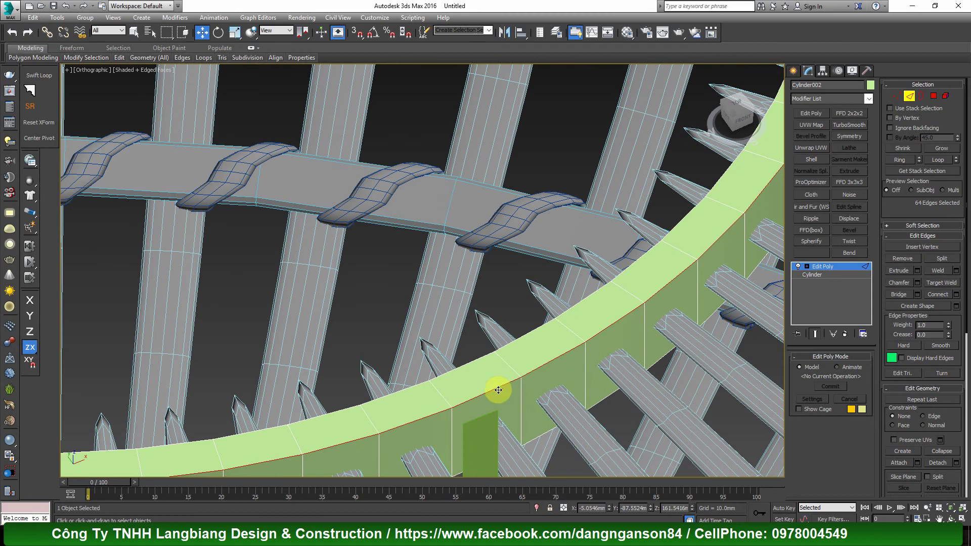
{"action": "left_click", "coordinate": [901, 164]}
{"action": "right_click", "coordinate": [566, 318]}
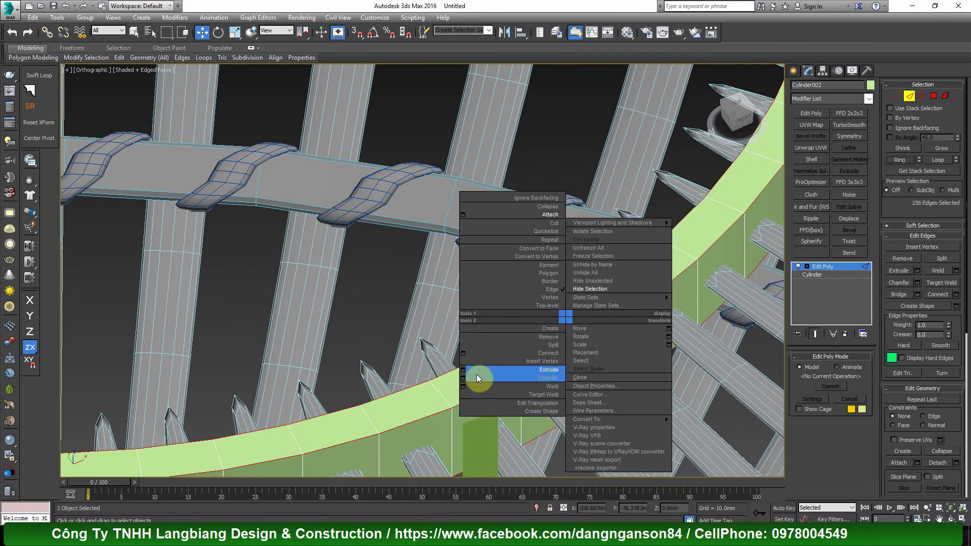
{"action": "left_click", "coordinate": [462, 378]}
{"action": "left_click", "coordinate": [428, 364]}
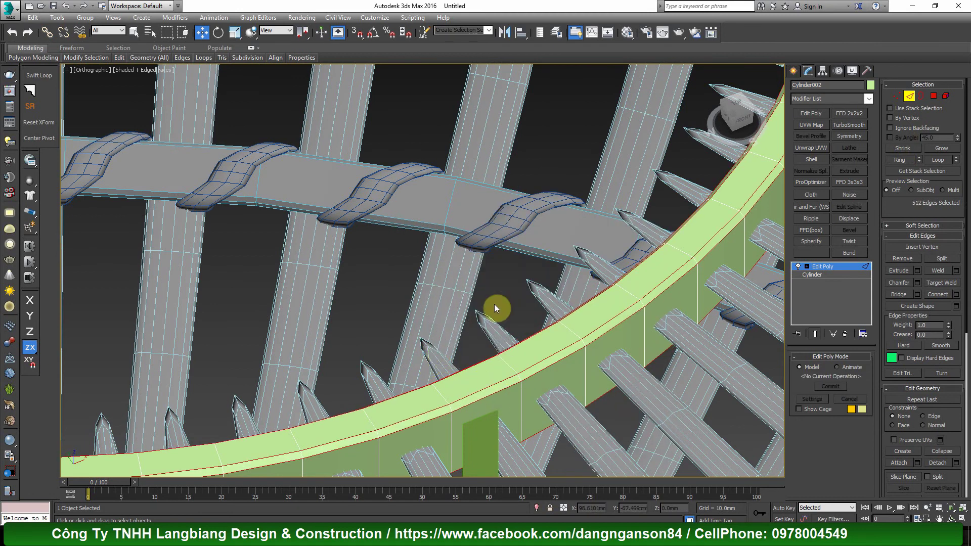
{"action": "scroll", "coordinate": [493, 307], "scroll_direction": "down", "scroll_amount": 5}
{"action": "key", "text": "2"}
{"action": "scroll", "coordinate": [495, 338], "scroll_direction": "up", "scroll_amount": 4}
{"action": "left_click", "coordinate": [495, 338]}
Step: In front view, place the plane beside a slat and tilt it diagonally
{"action": "key", "text": "f"}
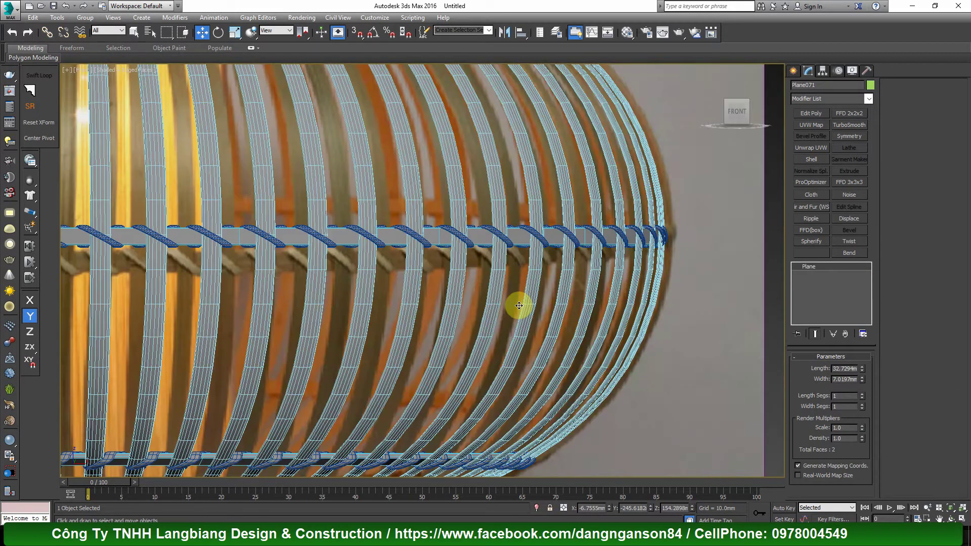
{"action": "key", "text": "z"}
{"action": "left_click_drag", "start_coordinate": [467, 266], "coordinate": [482, 265]}
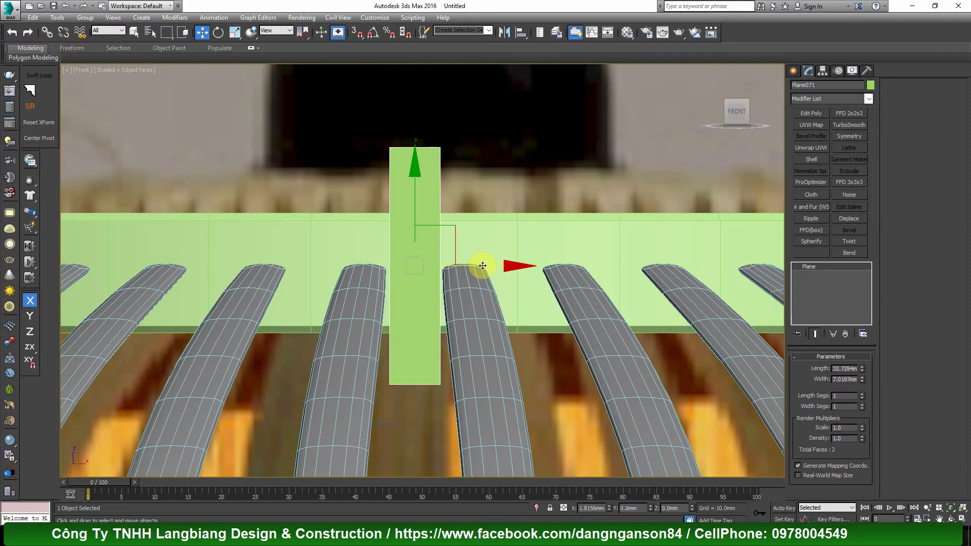
{"action": "key", "text": "e"}
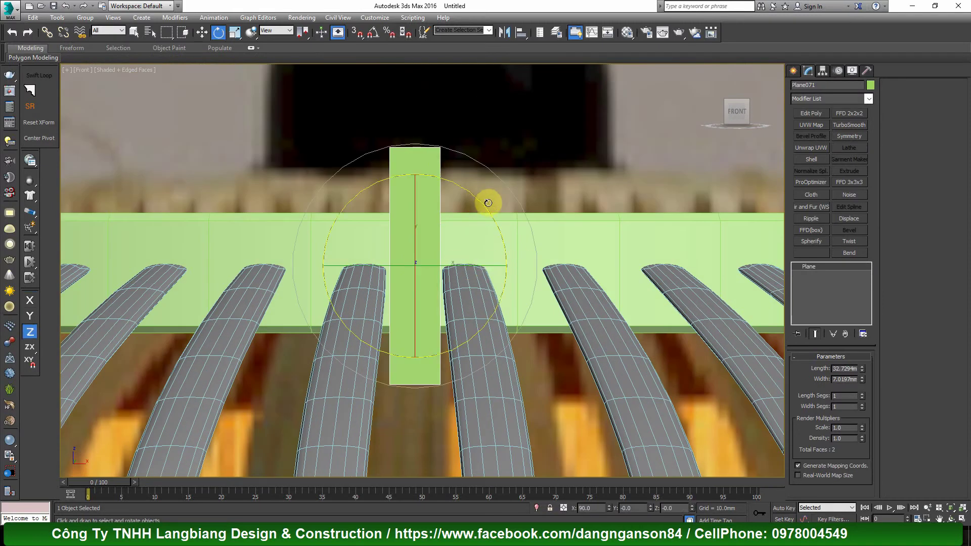
{"action": "left_click_drag", "start_coordinate": [487, 203], "coordinate": [502, 211]}
{"action": "key", "text": "w"}
{"action": "left_click_drag", "start_coordinate": [453, 232], "coordinate": [459, 245]}
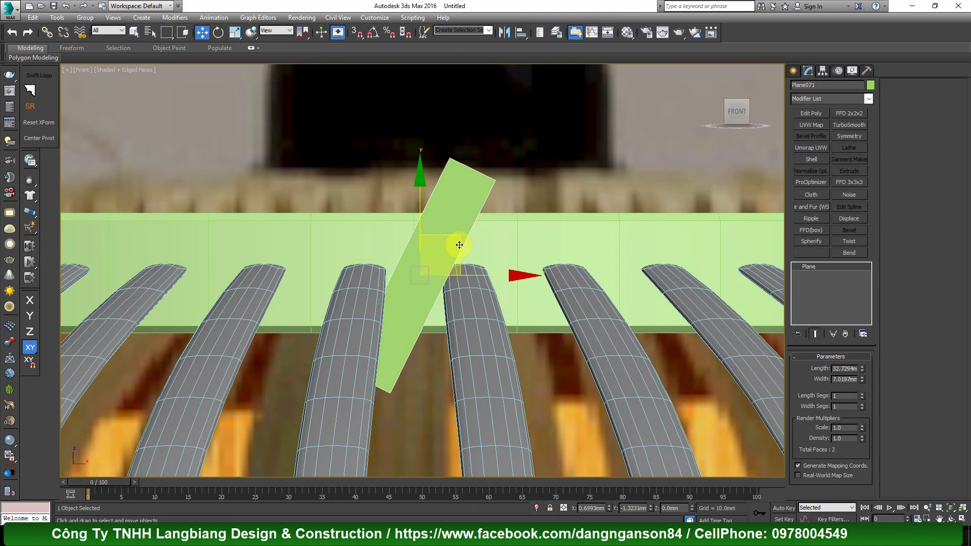
Step: Add Edit Poly to the plane and pull its top vertices down to slant it
{"action": "left_click", "coordinate": [814, 119]}
{"action": "key", "text": "1"}
{"action": "left_click_drag", "start_coordinate": [427, 152], "coordinate": [507, 188]}
{"action": "left_click_drag", "start_coordinate": [507, 135], "coordinate": [500, 155]}
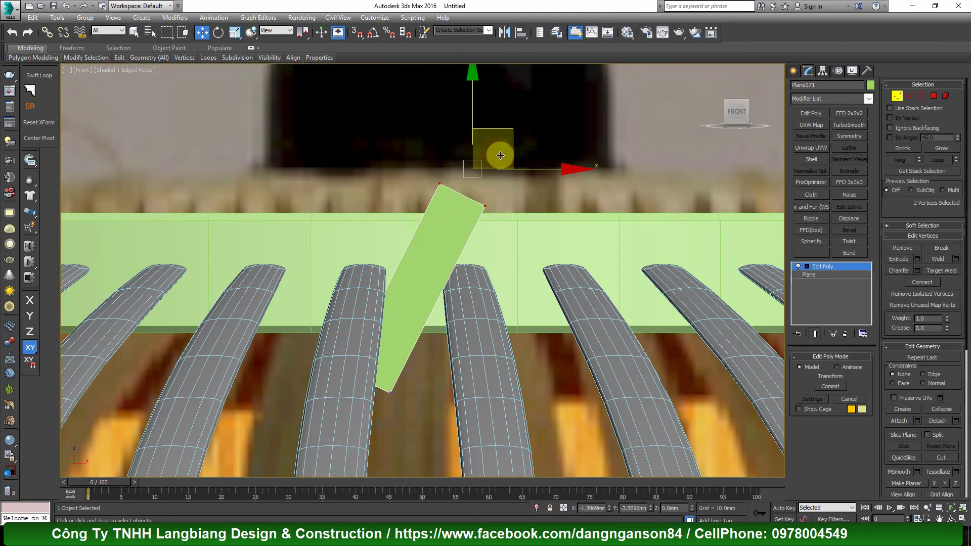
{"action": "scroll", "coordinate": [438, 193], "scroll_direction": "up", "scroll_amount": 4}
{"action": "left_click", "coordinate": [428, 195]}
{"action": "left_click_drag", "start_coordinate": [430, 162], "coordinate": [399, 277]}
{"action": "scroll", "coordinate": [426, 175], "scroll_direction": "down", "scroll_amount": 2}
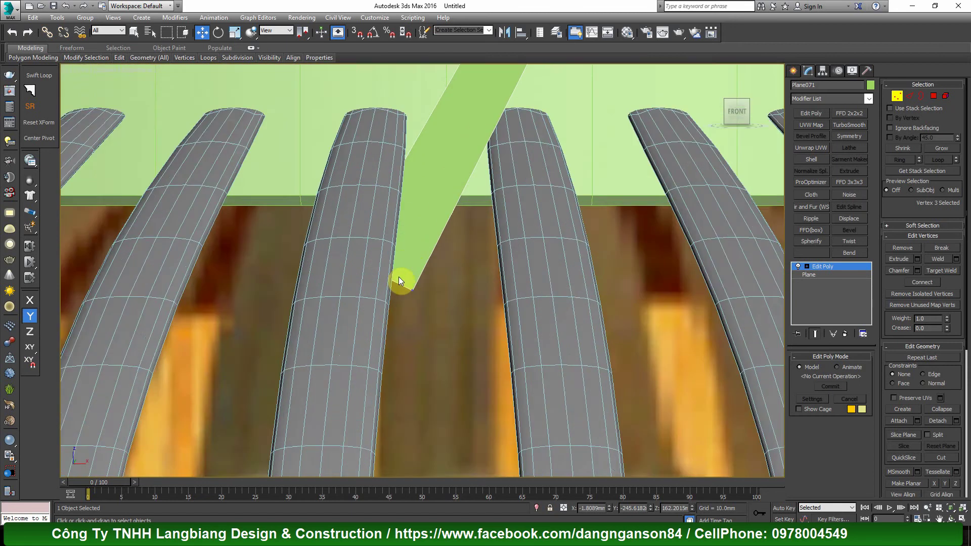
{"action": "key", "text": "F3"}
{"action": "left_click_drag", "start_coordinate": [276, 220], "coordinate": [428, 326]}
Step: Adjust the strip's individual corner vertices in wireframe to refine its slant
{"action": "left_click", "coordinate": [412, 290]}
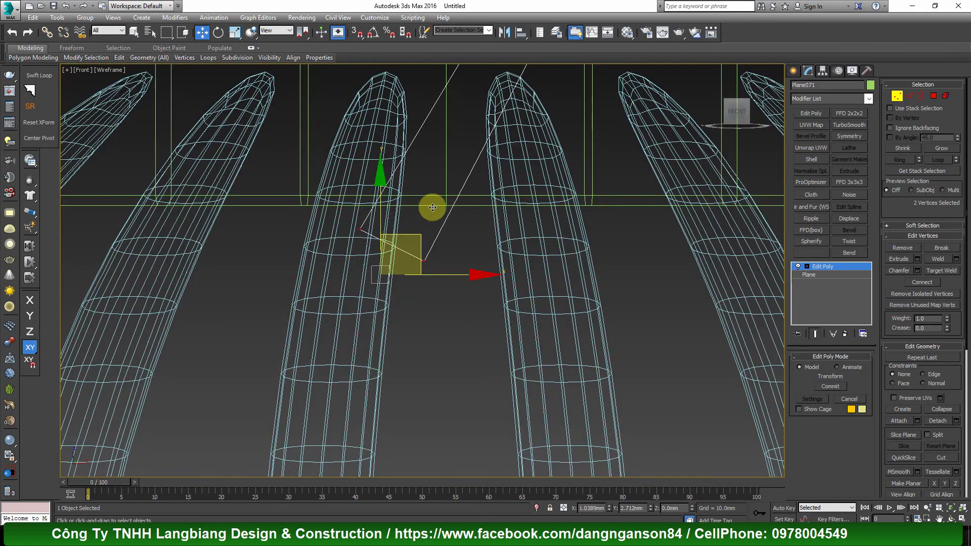
{"action": "scroll", "coordinate": [400, 285], "scroll_direction": "up", "scroll_amount": 3}
{"action": "key", "text": "F8"}
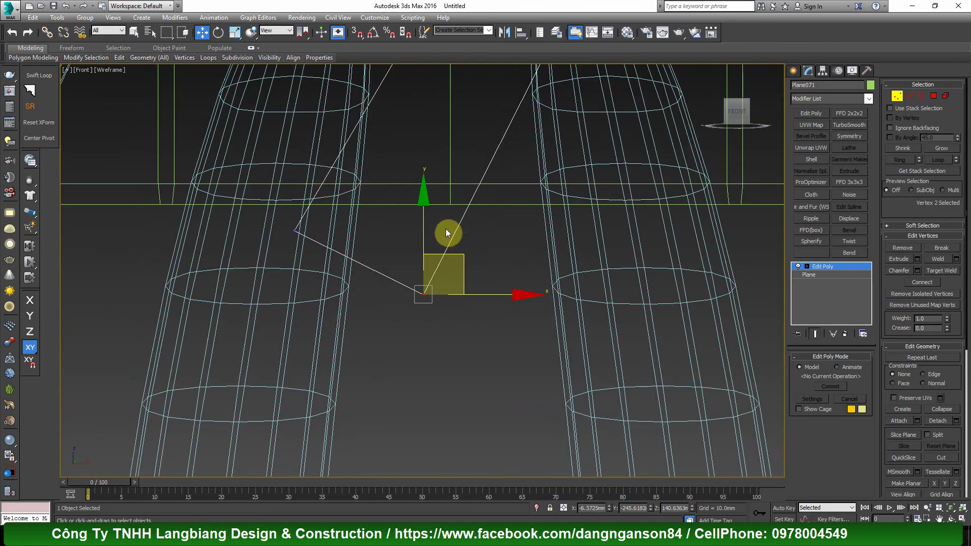
{"action": "left_click_drag", "start_coordinate": [449, 253], "coordinate": [468, 180]}
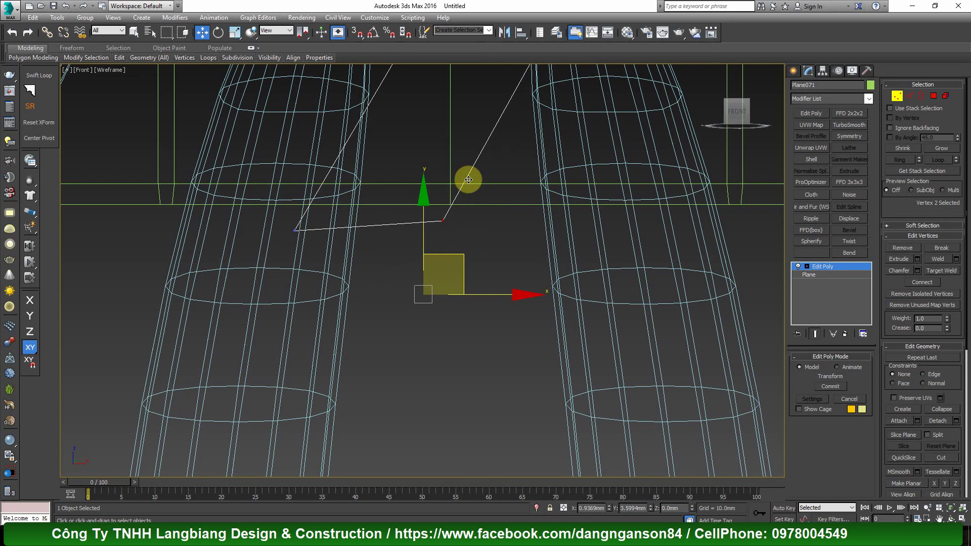
{"action": "left_click", "coordinate": [295, 230]}
{"action": "left_click_drag", "start_coordinate": [340, 215], "coordinate": [342, 187]}
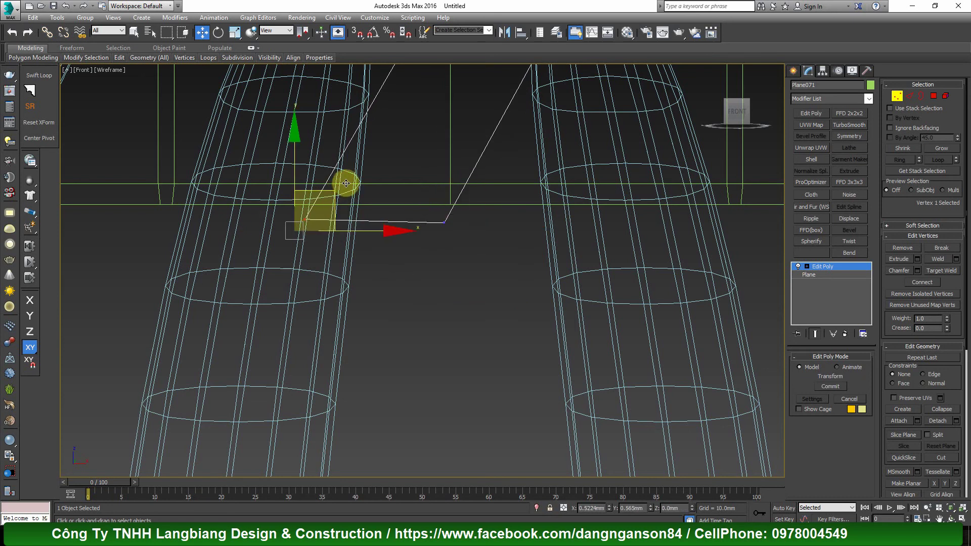
{"action": "left_click", "coordinate": [444, 221]}
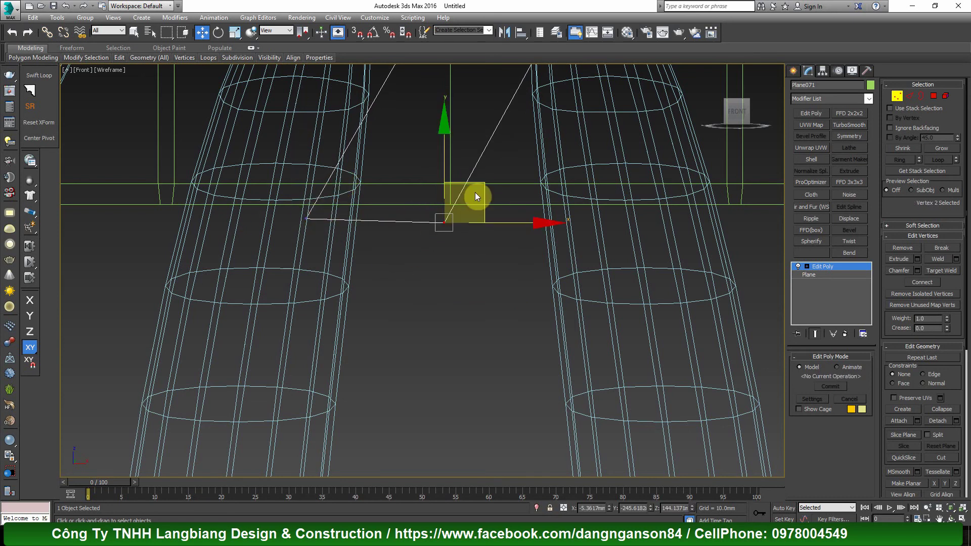
{"action": "key", "text": "F3"}
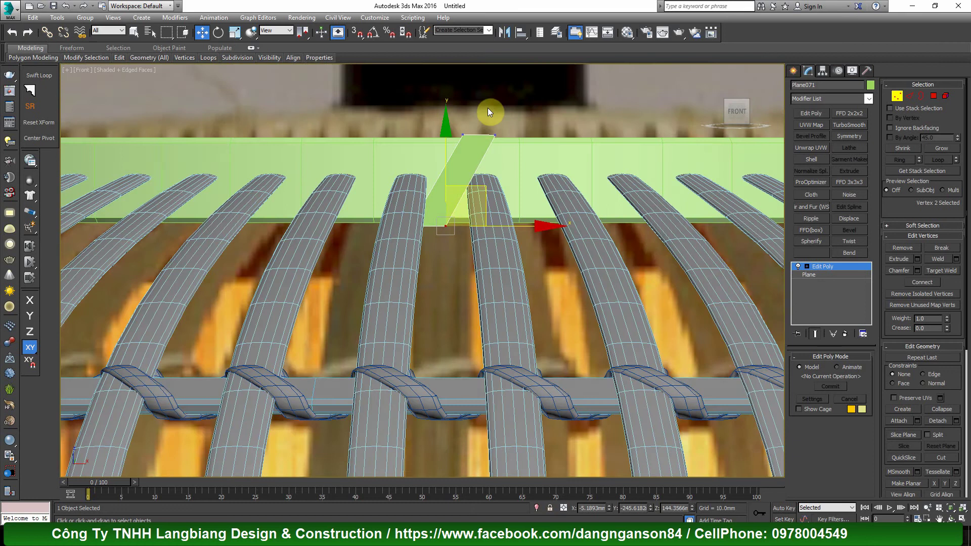
{"action": "scroll", "coordinate": [455, 242], "scroll_direction": "up", "scroll_amount": 3}
Step: Shift-drag the strip's top edge to extend a new face toward the ring
{"action": "key", "text": "2"}
{"action": "left_click", "coordinate": [464, 161]}
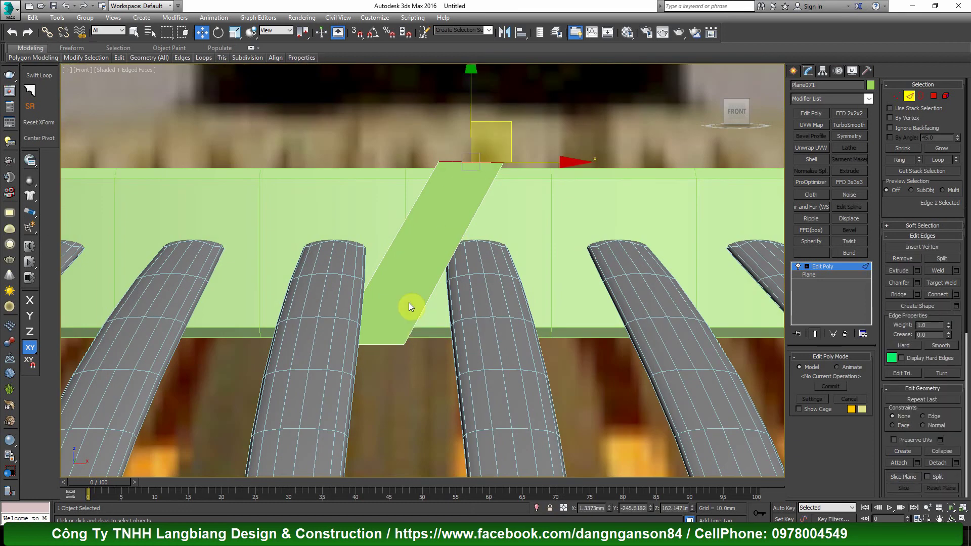
{"action": "scroll", "coordinate": [387, 344], "scroll_direction": "down", "scroll_amount": 5}
{"action": "middle_click_drag", "start_coordinate": [436, 282], "coordinate": [504, 330], "text": "alt"}
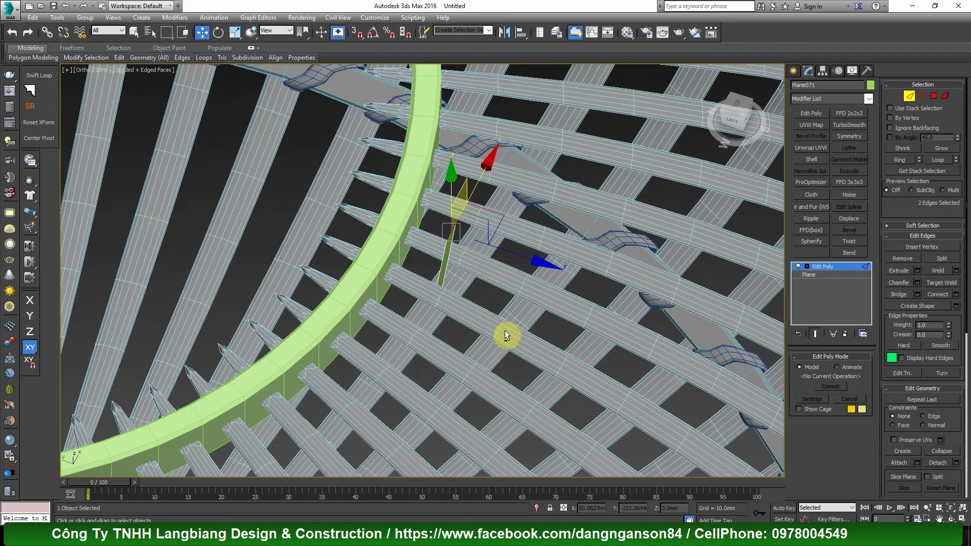
{"action": "scroll", "coordinate": [505, 330], "scroll_direction": "up", "scroll_amount": 3}
{"action": "left_click_drag", "start_coordinate": [422, 174], "coordinate": [358, 148], "text": "shift"}
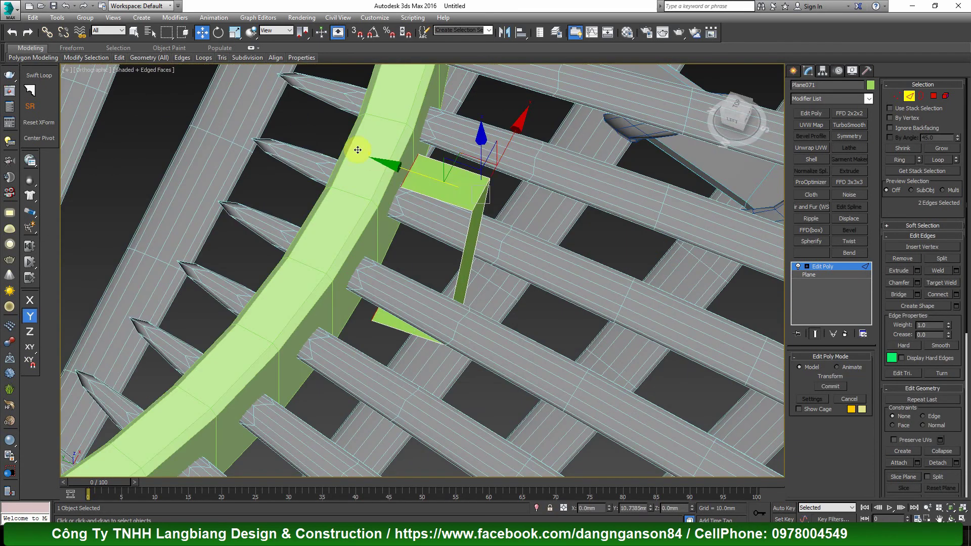
{"action": "key", "text": "2"}
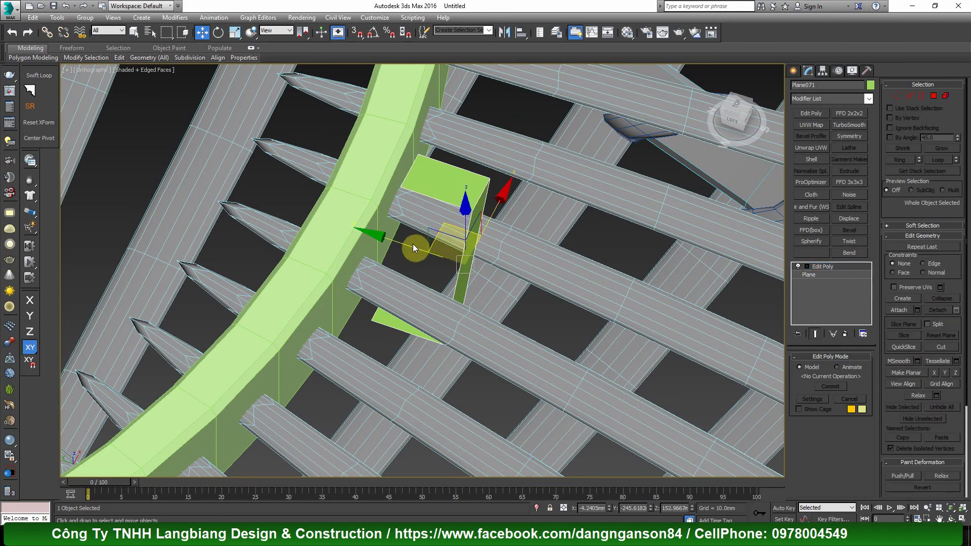
{"action": "left_click_drag", "start_coordinate": [412, 244], "coordinate": [336, 201]}
{"action": "scroll", "coordinate": [335, 202], "scroll_direction": "up", "scroll_amount": 2}
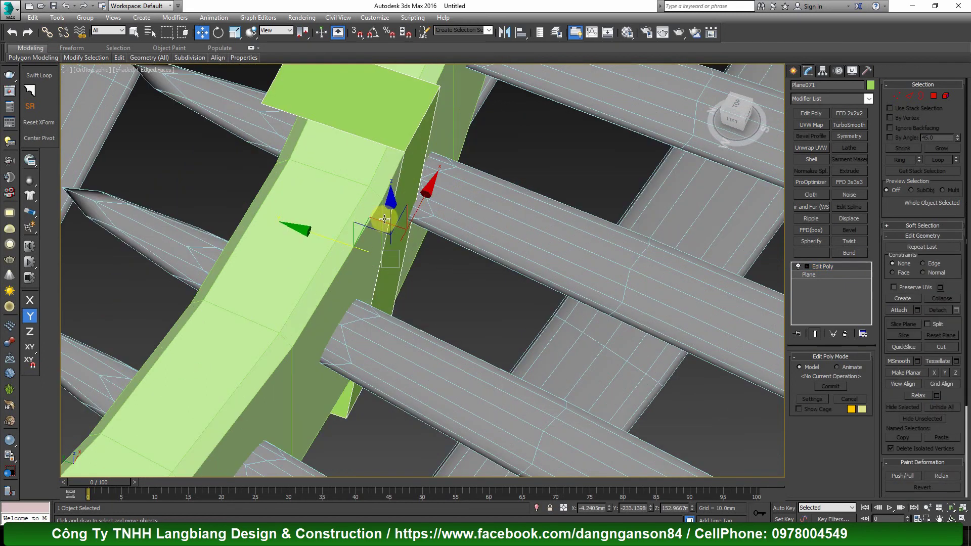
{"action": "mouse_move", "coordinate": [379, 234]}
{"action": "middle_mouse_down", "text": "alt"}
{"action": "mouse_move", "coordinate": [454, 223]}
{"action": "mouse_move", "coordinate": [368, 173]}
{"action": "middle_mouse_up", "text": "alt"}
Step: Bridge the edges over the ring and select the four joint vertices
{"action": "key", "text": "2"}
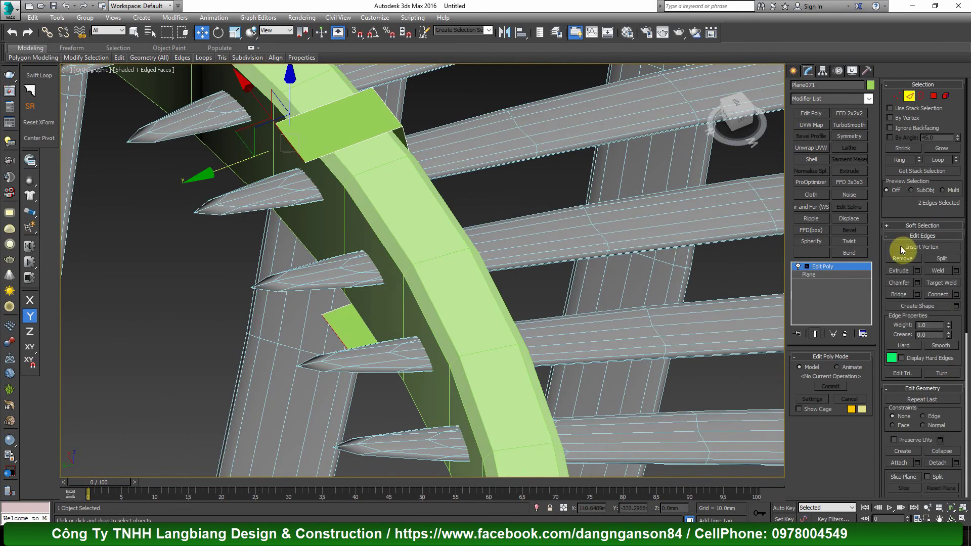
{"action": "left_click", "coordinate": [899, 294]}
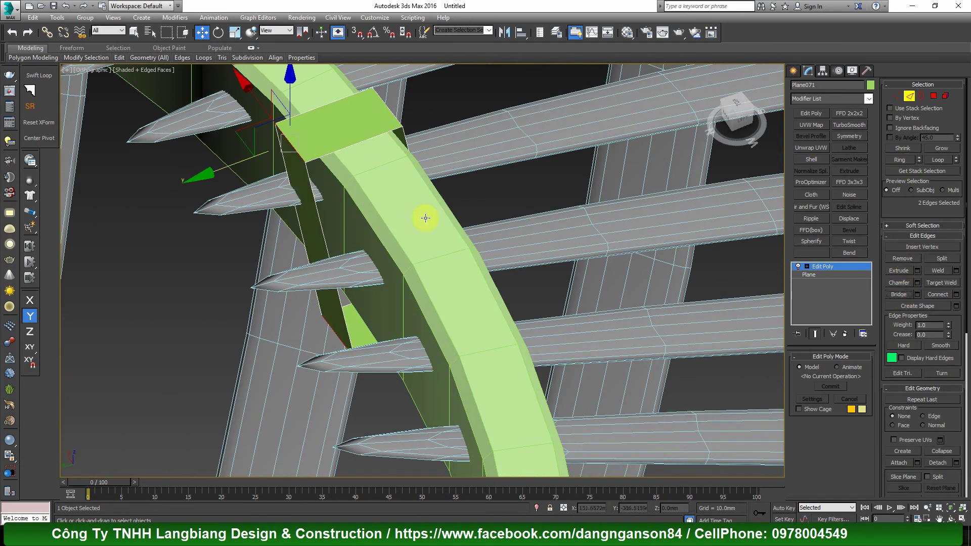
{"action": "mouse_move", "coordinate": [409, 233]}
{"action": "middle_mouse_down", "text": "alt"}
{"action": "mouse_move", "coordinate": [385, 264]}
{"action": "mouse_move", "coordinate": [214, 122]}
{"action": "middle_mouse_up", "text": "alt"}
{"action": "key", "text": "1"}
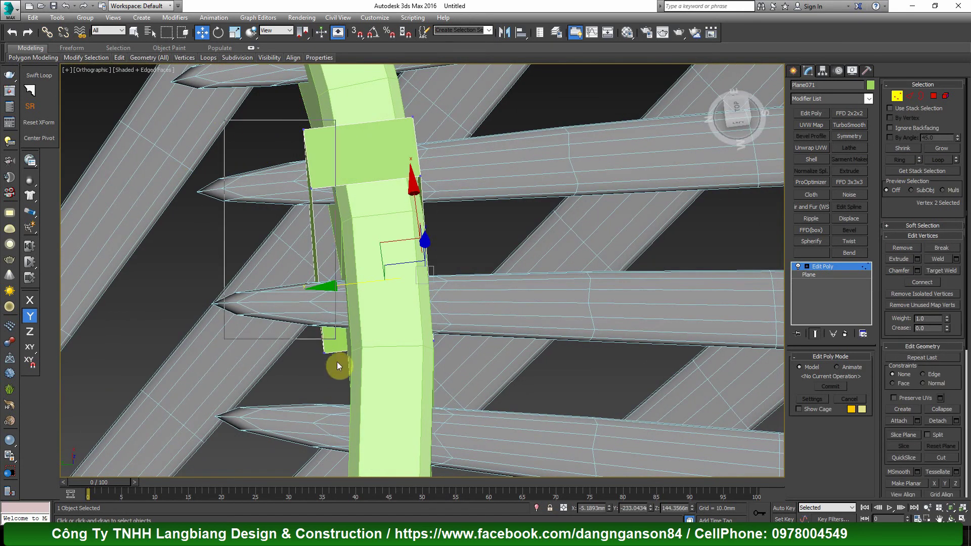
{"action": "left_click_drag", "start_coordinate": [214, 122], "coordinate": [314, 284]}
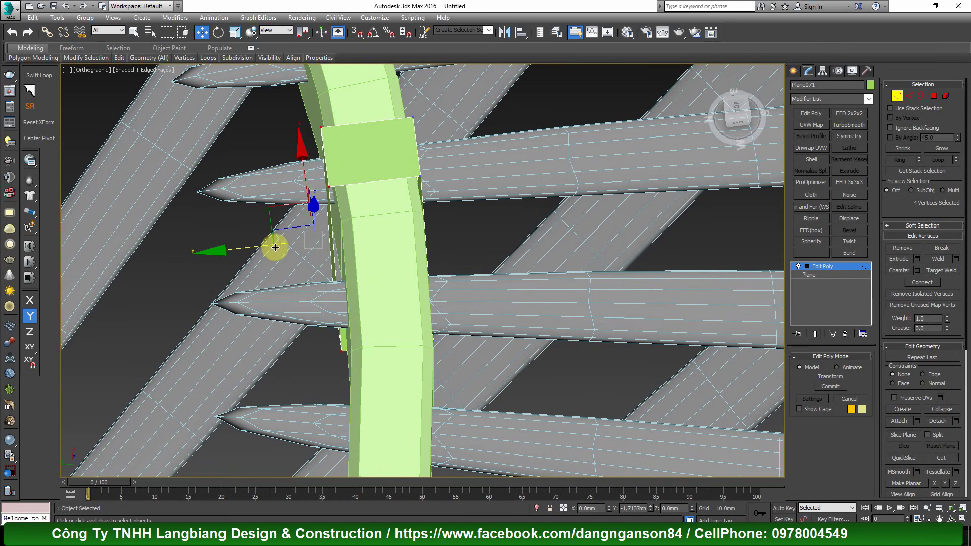
{"action": "key", "text": "1"}
{"action": "mouse_move", "coordinate": [275, 244]}
{"action": "middle_mouse_down", "text": "alt"}
{"action": "mouse_move", "coordinate": [520, 248]}
{"action": "mouse_move", "coordinate": [386, 217]}
{"action": "middle_mouse_up", "text": "alt"}
{"action": "key", "text": "f"}
{"action": "scroll", "coordinate": [439, 217], "scroll_direction": "up", "scroll_amount": 5}
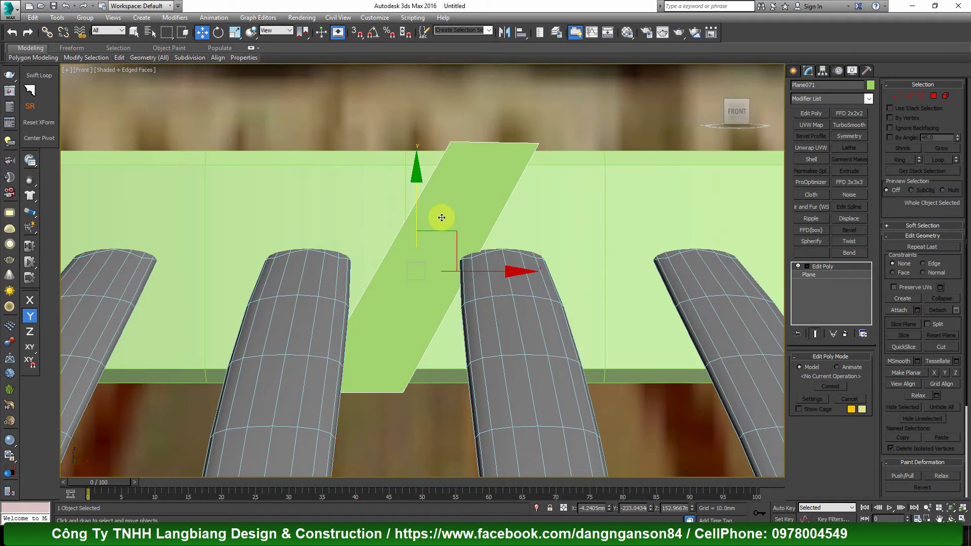
{"action": "scroll", "coordinate": [452, 227], "scroll_direction": "up", "scroll_amount": 3}
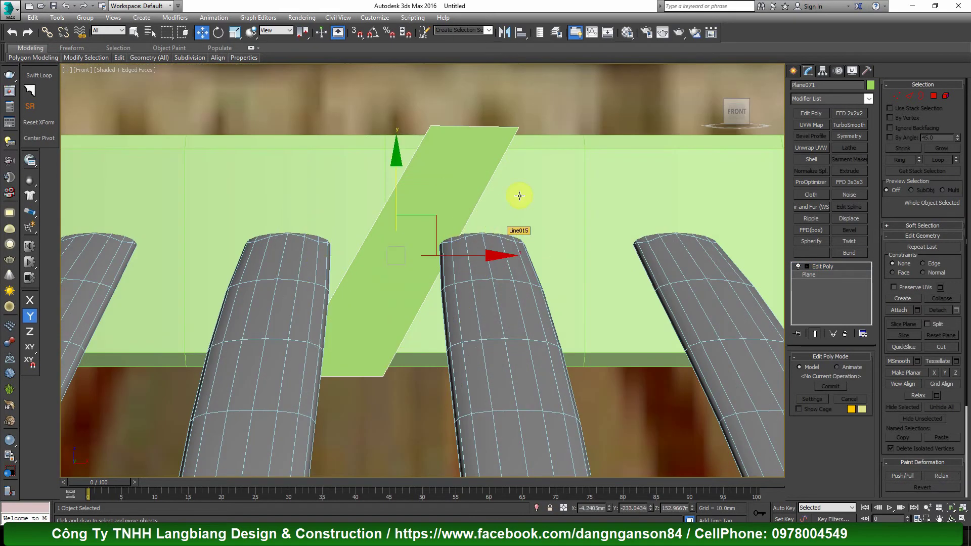
Step: Mirror the slanted strip on the X axis as a copy
{"action": "left_click", "coordinate": [503, 33]}
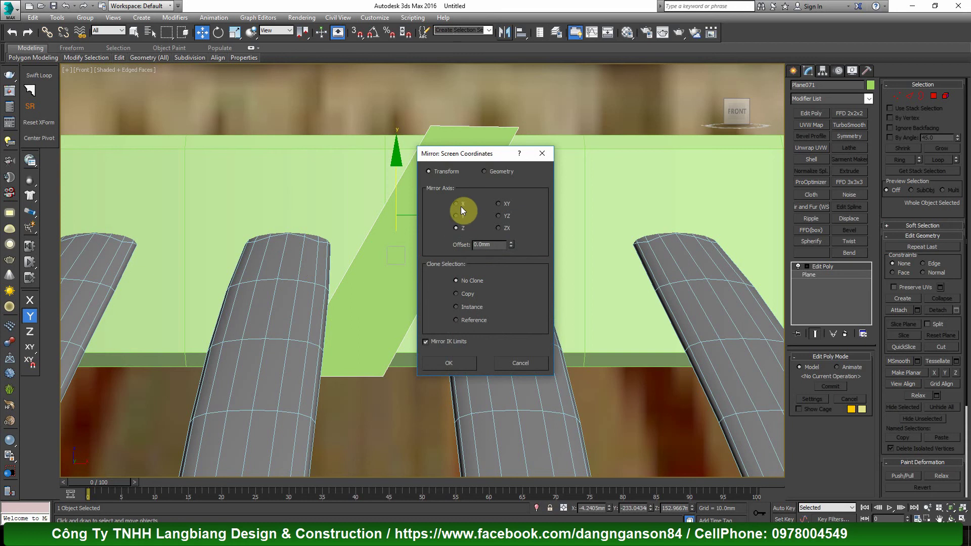
{"action": "left_click", "coordinate": [460, 206]}
{"action": "left_click", "coordinate": [465, 299]}
{"action": "left_click", "coordinate": [458, 359]}
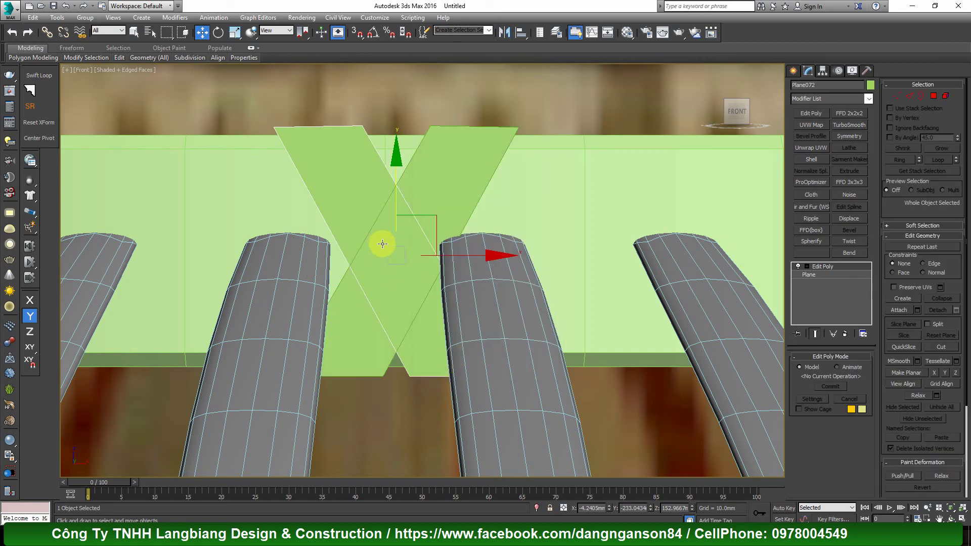
Step: Connect the copy's two long edges with one segment and slide the new edge down
{"action": "key", "text": "2"}
{"action": "left_click", "coordinate": [416, 222]}
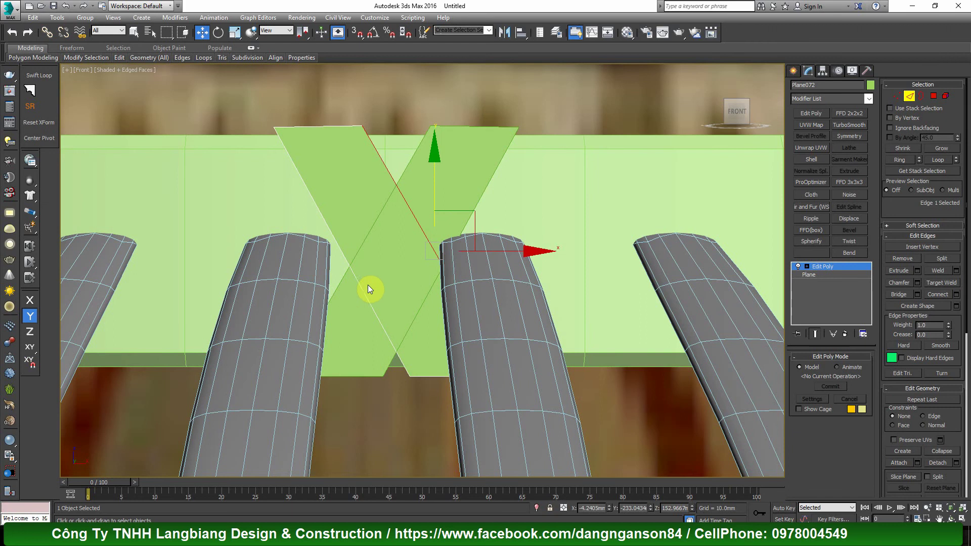
{"action": "left_click", "coordinate": [359, 286], "text": "ctrl"}
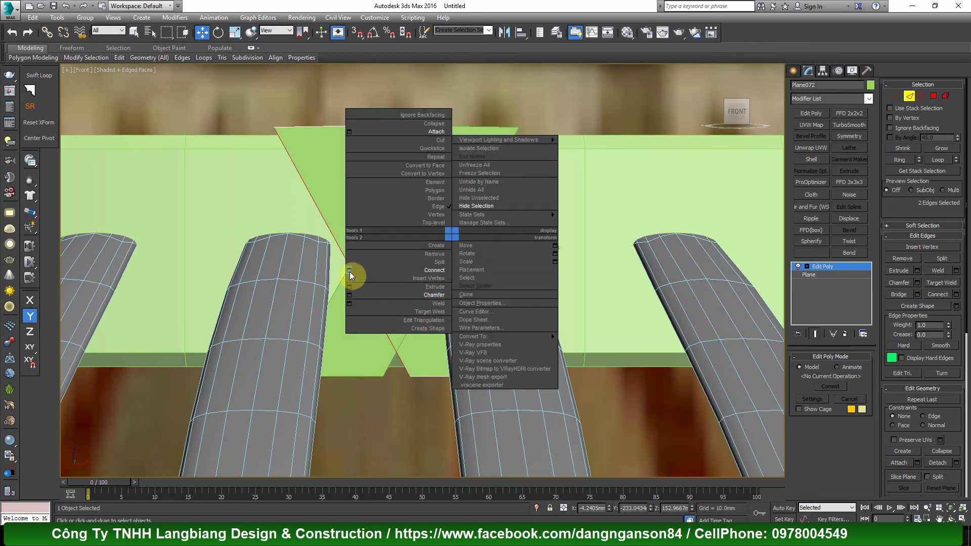
{"action": "left_click", "coordinate": [349, 271]}
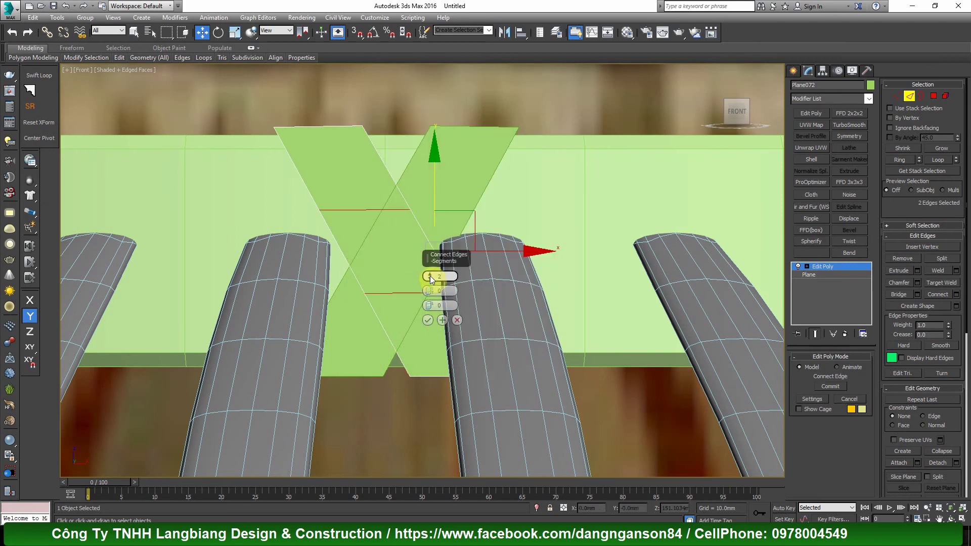
{"action": "left_click", "coordinate": [427, 320]}
{"action": "middle_click_drag", "start_coordinate": [374, 282], "coordinate": [416, 307], "text": "alt"}
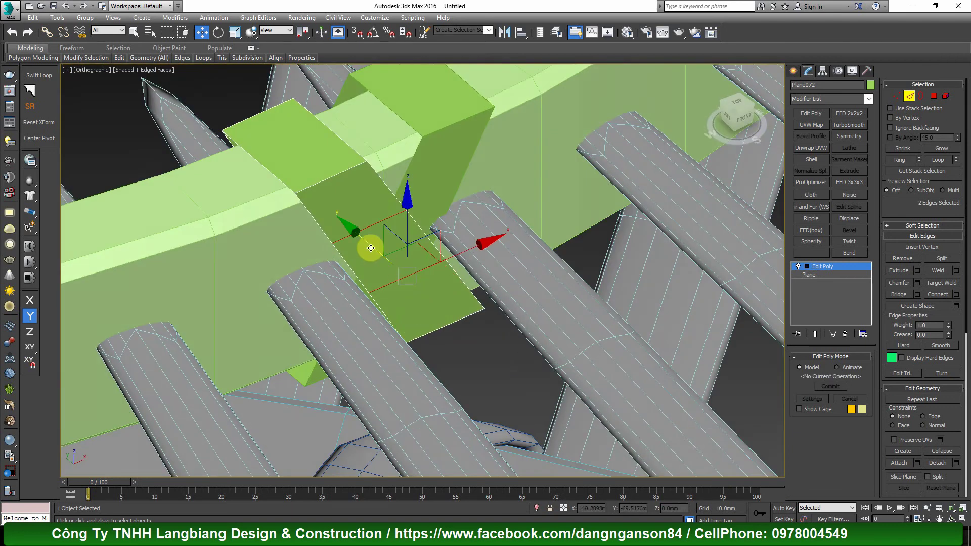
{"action": "left_click_drag", "start_coordinate": [371, 248], "coordinate": [380, 267]}
{"action": "key", "text": "2"}
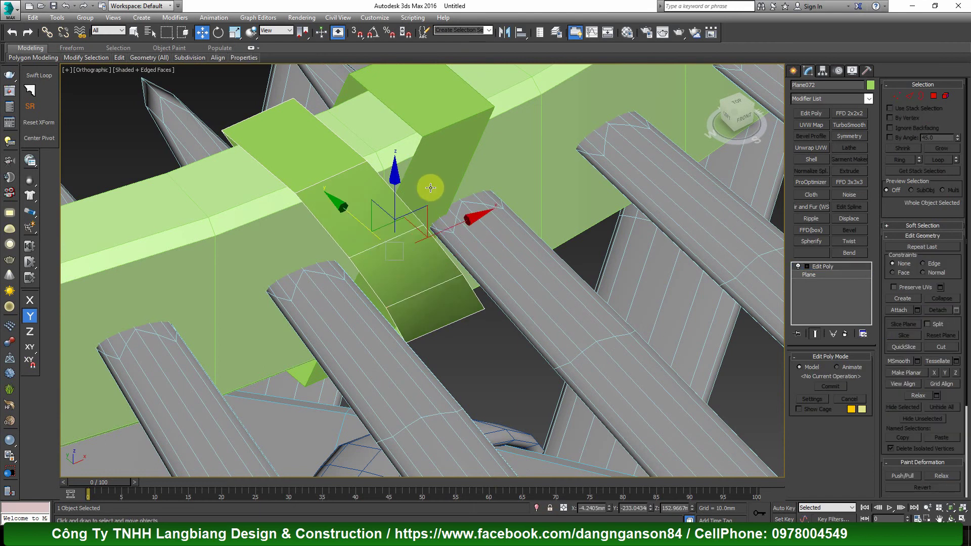
{"action": "left_click", "coordinate": [432, 182]}
{"action": "mouse_move", "coordinate": [432, 182]}
{"action": "middle_mouse_down", "text": "alt"}
{"action": "mouse_move", "coordinate": [431, 232]}
{"action": "mouse_move", "coordinate": [641, 177]}
{"action": "middle_mouse_up", "text": "alt"}
Step: Add a Shell to Plane071 and reduce its outer thickness
{"action": "key", "text": "f"}
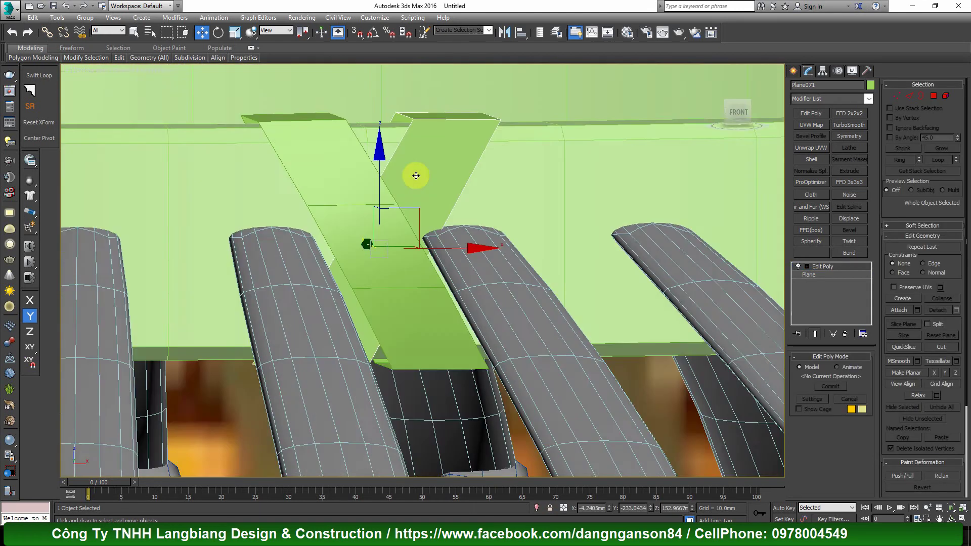
{"action": "scroll", "coordinate": [632, 177], "scroll_direction": "up", "scroll_amount": 2}
{"action": "left_click", "coordinate": [811, 159]}
{"action": "middle_click_drag", "start_coordinate": [401, 238], "coordinate": [581, 281], "text": "alt"}
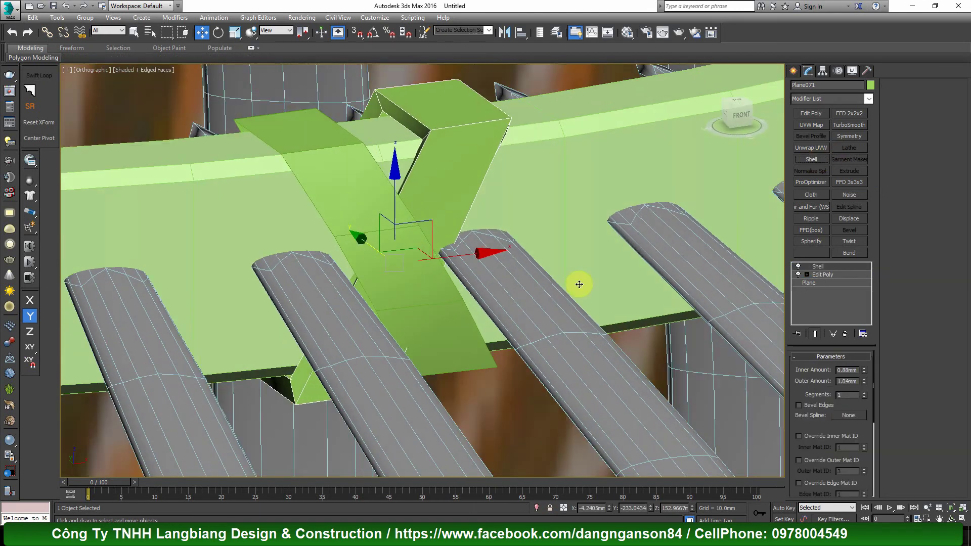
{"action": "left_click_drag", "start_coordinate": [864, 383], "coordinate": [863, 392]}
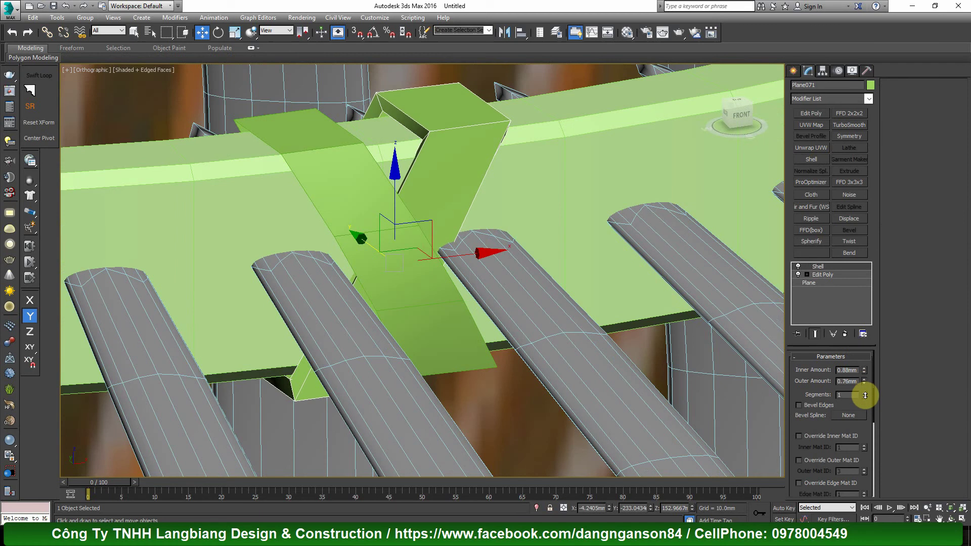
Step: Give Plane072 a Shell with 0.59mm outer amount and add TurboSmooth
{"action": "left_click", "coordinate": [403, 306]}
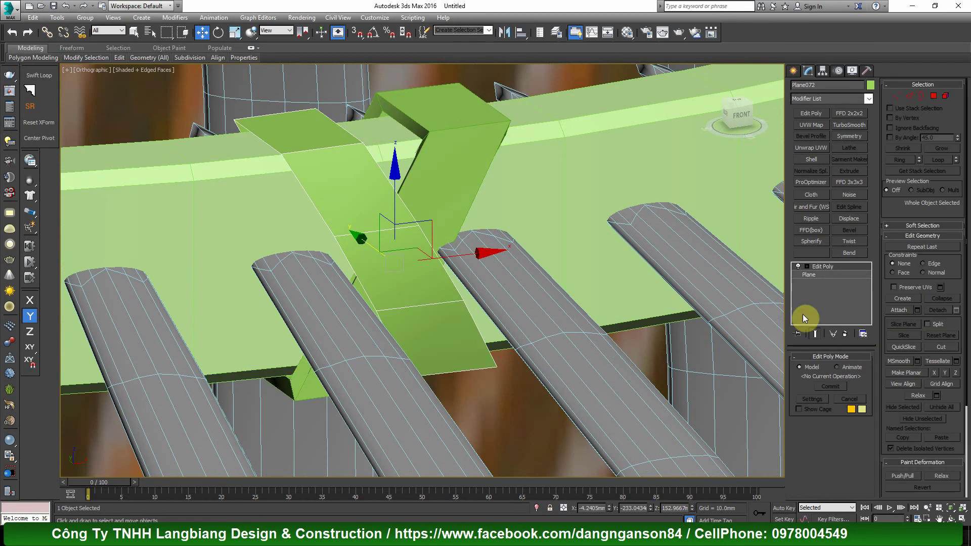
{"action": "left_click", "coordinate": [811, 160]}
{"action": "left_click_drag", "start_coordinate": [864, 382], "coordinate": [866, 392]}
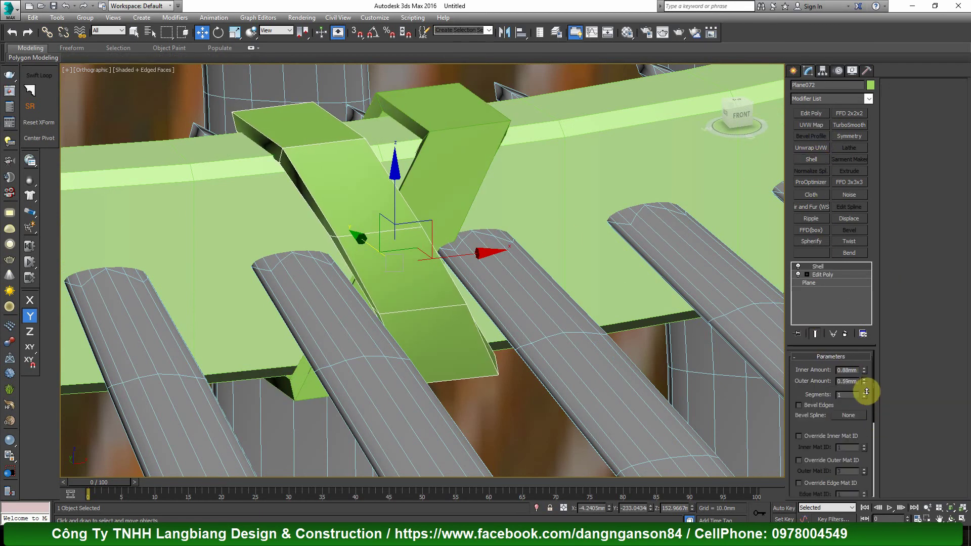
{"action": "left_click", "coordinate": [849, 125]}
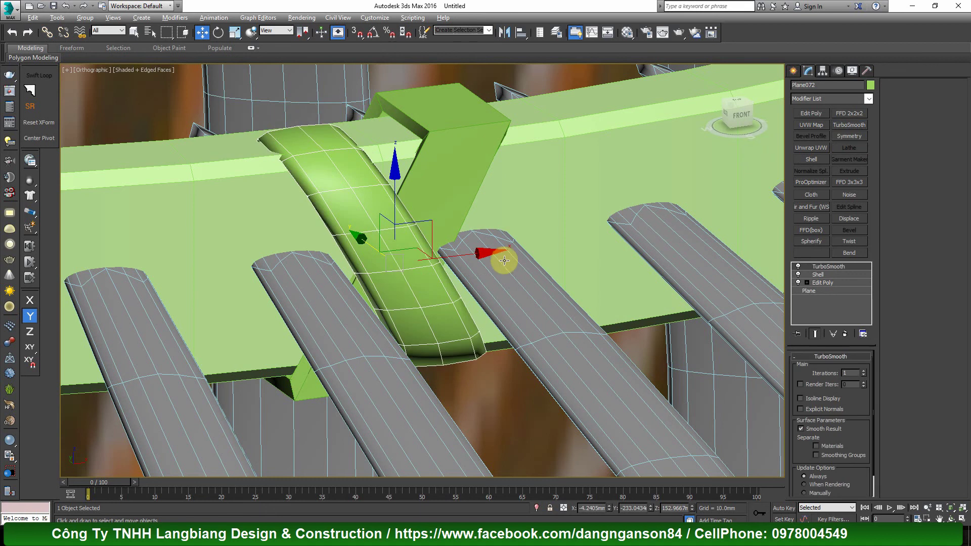
{"action": "mouse_move", "coordinate": [503, 261]}
{"action": "middle_mouse_down", "text": "alt"}
{"action": "mouse_move", "coordinate": [423, 265]}
{"action": "mouse_move", "coordinate": [386, 282]}
{"action": "mouse_move", "coordinate": [391, 269]}
{"action": "middle_mouse_up", "text": "alt"}
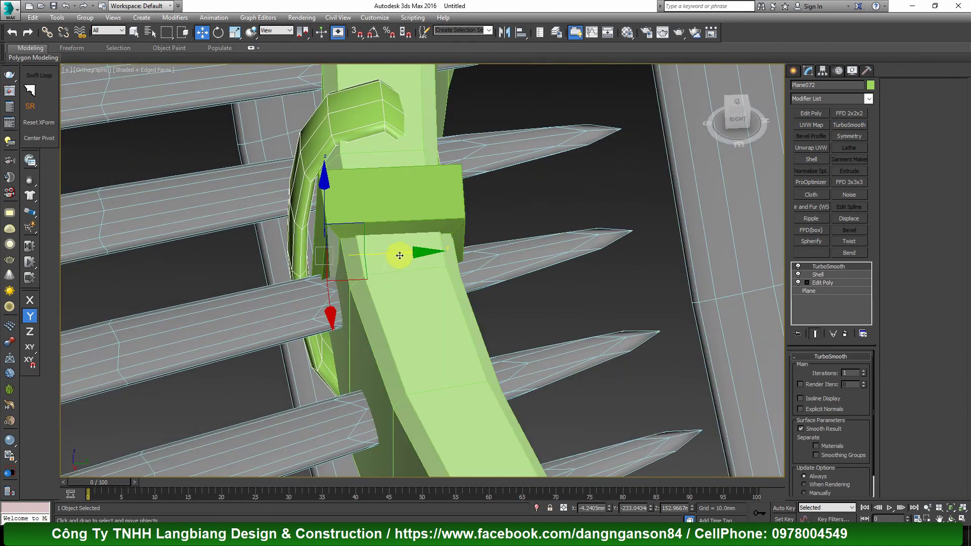
{"action": "left_click_drag", "start_coordinate": [399, 256], "coordinate": [411, 256]}
Step: Try TurboSmooth on the rectangular block, then delete it
{"action": "left_click", "coordinate": [420, 214]}
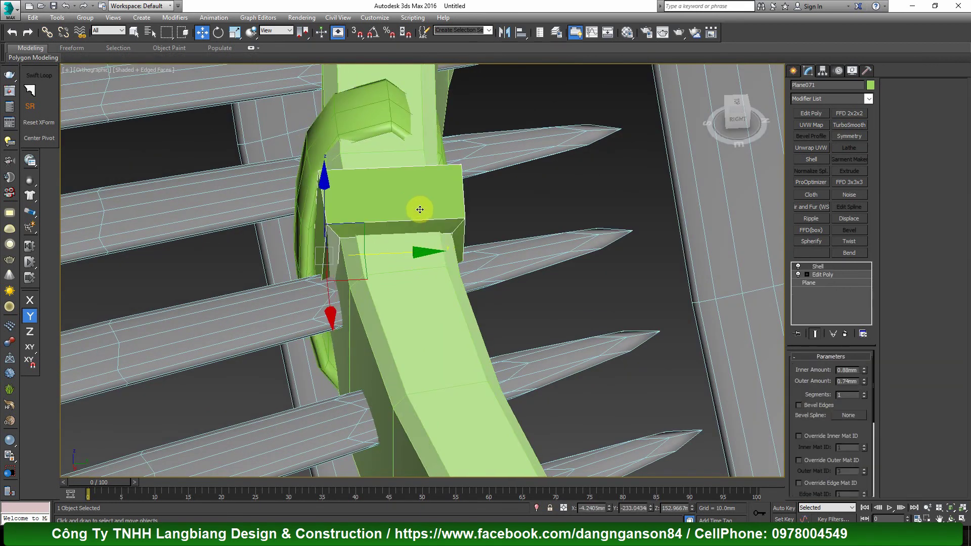
{"action": "left_click", "coordinate": [847, 127]}
{"action": "mouse_move", "coordinate": [515, 262]}
{"action": "middle_mouse_down", "text": "alt"}
{"action": "mouse_move", "coordinate": [466, 290]}
{"action": "mouse_move", "coordinate": [526, 275]}
{"action": "mouse_move", "coordinate": [574, 278]}
{"action": "middle_mouse_up", "text": "alt"}
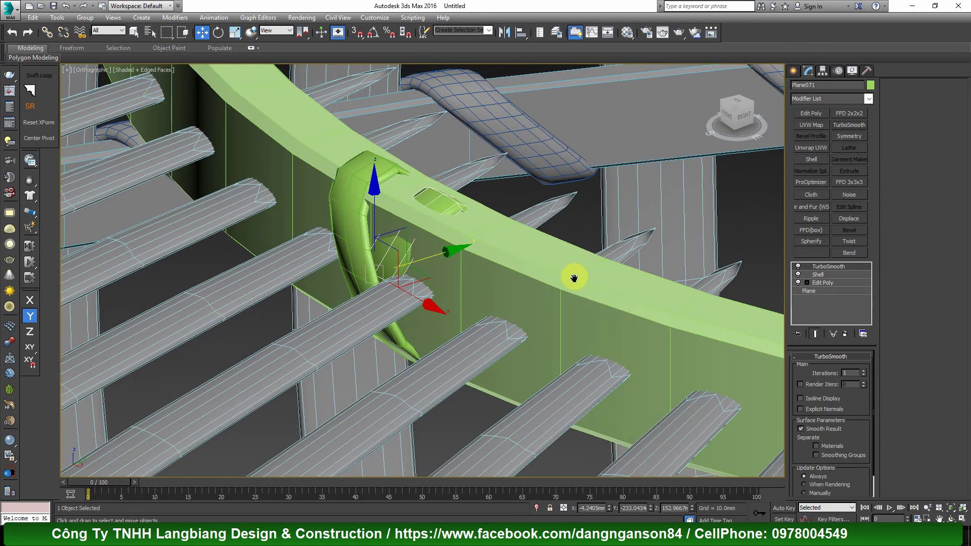
{"action": "left_click", "coordinate": [844, 333]}
{"action": "scroll", "coordinate": [425, 234], "scroll_direction": "up", "scroll_amount": 3}
{"action": "scroll", "coordinate": [424, 234], "scroll_direction": "up", "scroll_amount": 2}
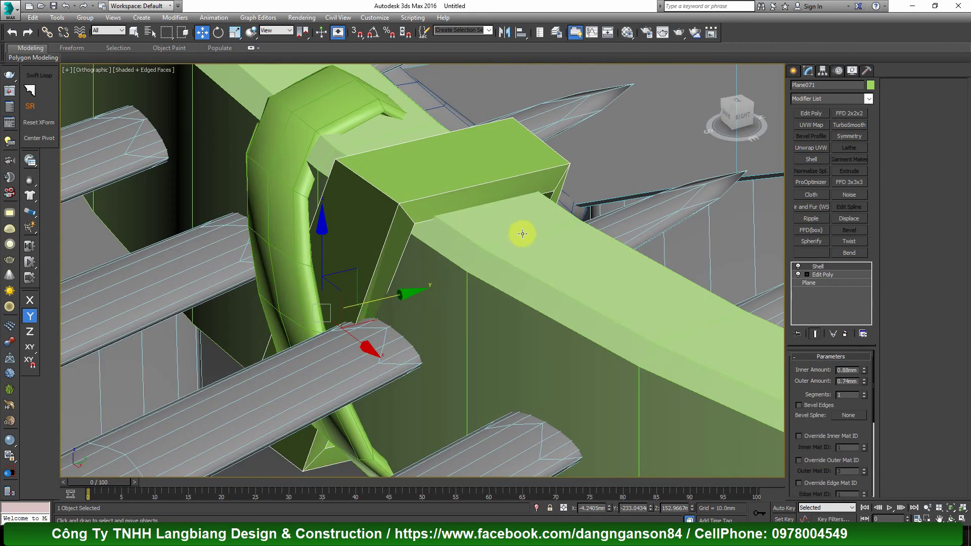
Step: Add Edit Poly to Plane071, ring-select its edges, and chamfer them
{"action": "left_click", "coordinate": [810, 113]}
{"action": "key", "text": "2"}
{"action": "left_click", "coordinate": [368, 182]}
{"action": "double_click", "coordinate": [368, 180]}
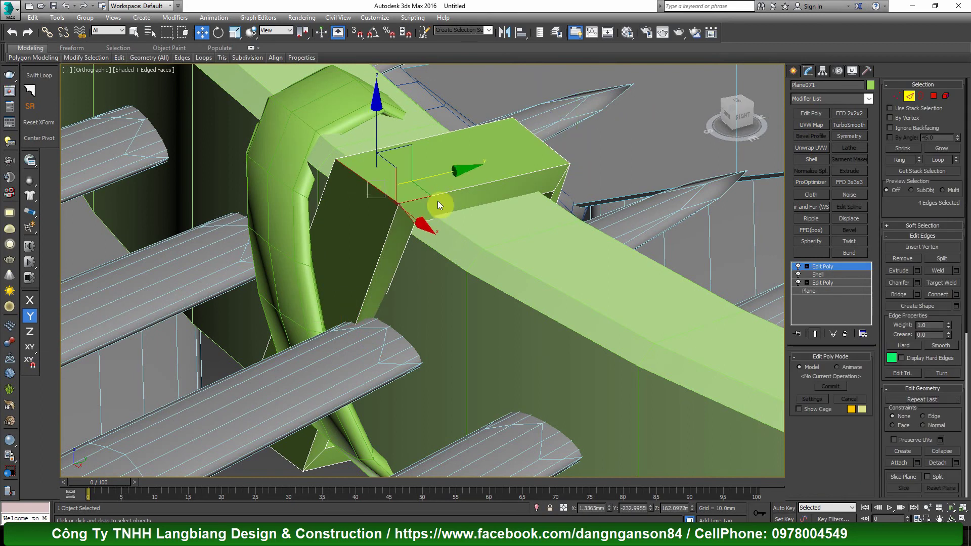
{"action": "middle_click_drag", "start_coordinate": [438, 201], "coordinate": [372, 206], "text": "alt"}
{"action": "left_click", "coordinate": [900, 159]}
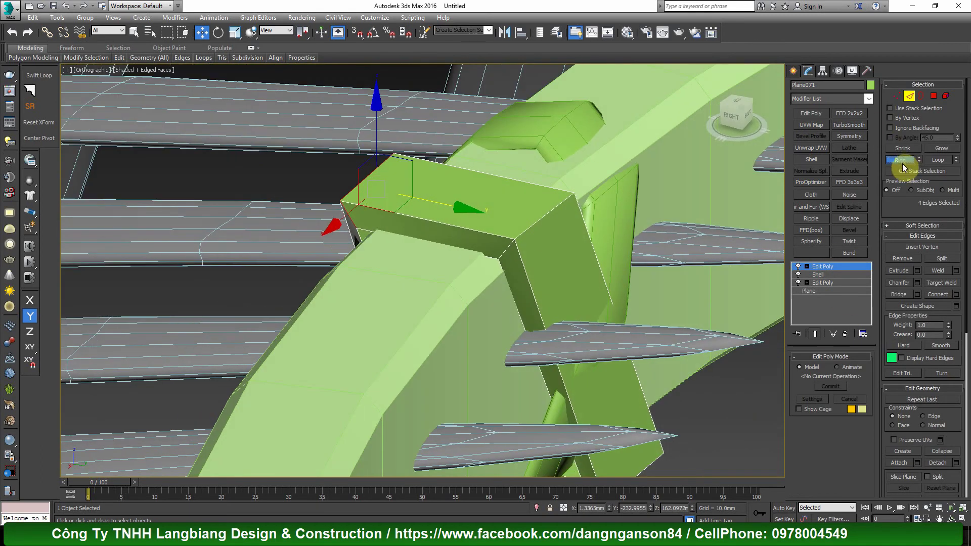
{"action": "right_click", "coordinate": [639, 230]}
{"action": "left_click", "coordinate": [550, 285]}
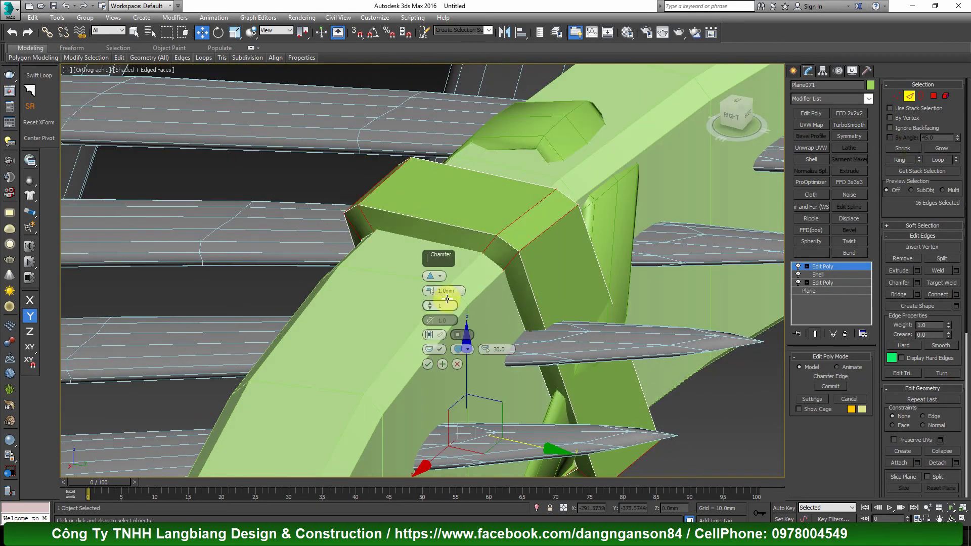
{"action": "left_click", "coordinate": [428, 348]}
{"action": "middle_click_drag", "start_coordinate": [449, 283], "coordinate": [535, 302], "text": "alt"}
Step: Remove TurboSmooth from Plane072 and add an Edit Poly above its Shell
{"action": "left_click", "coordinate": [397, 180]}
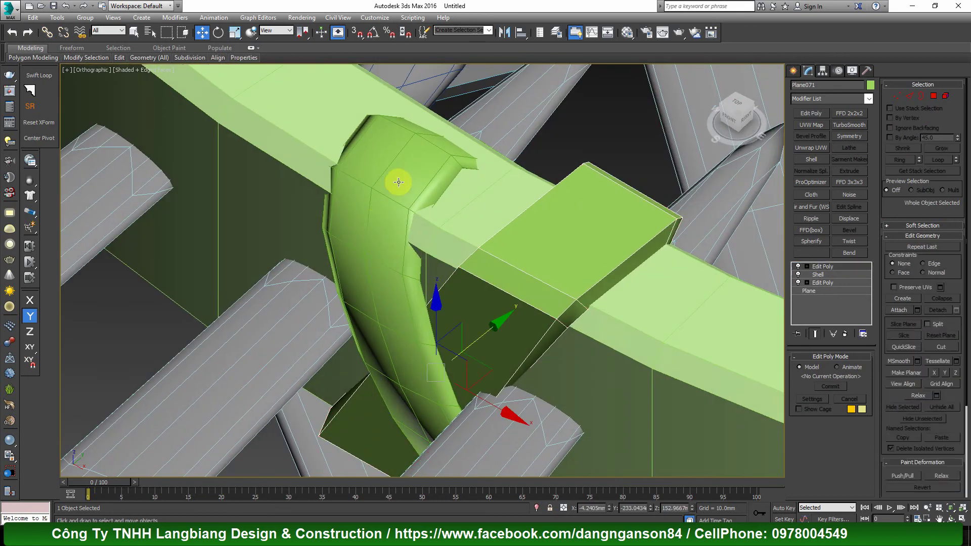
{"action": "left_click", "coordinate": [844, 334]}
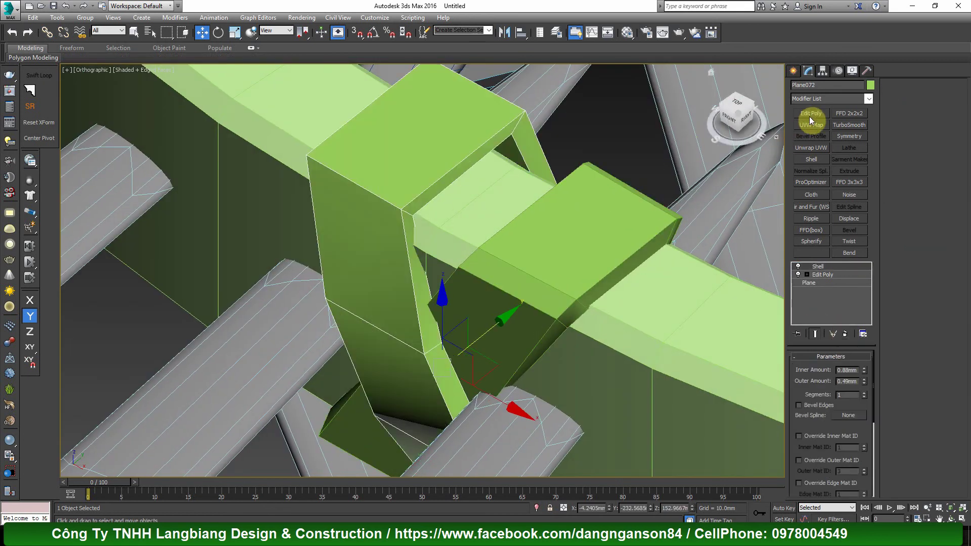
{"action": "left_click", "coordinate": [810, 113]}
{"action": "key", "text": "2"}
{"action": "left_click", "coordinate": [379, 197]}
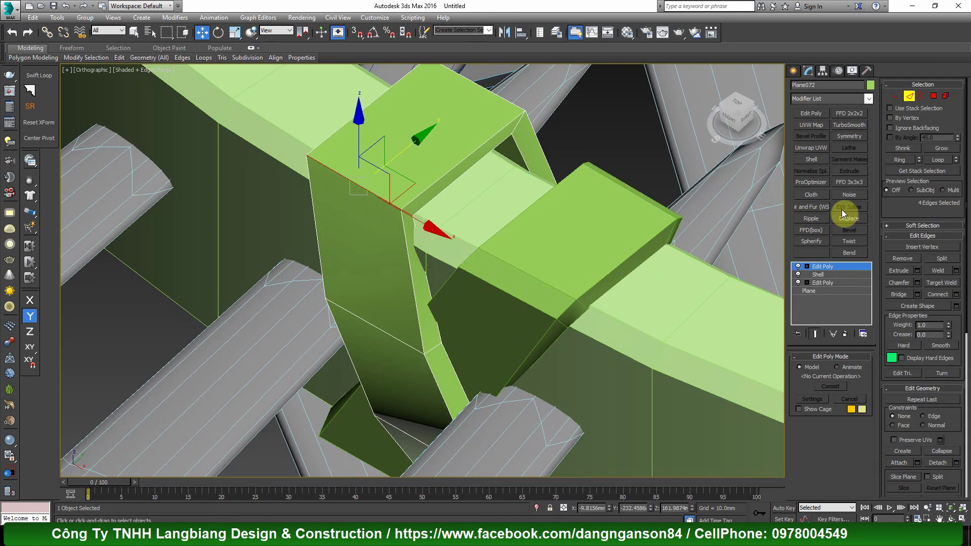
{"action": "scroll", "coordinate": [503, 248], "scroll_direction": "down", "scroll_amount": 5}
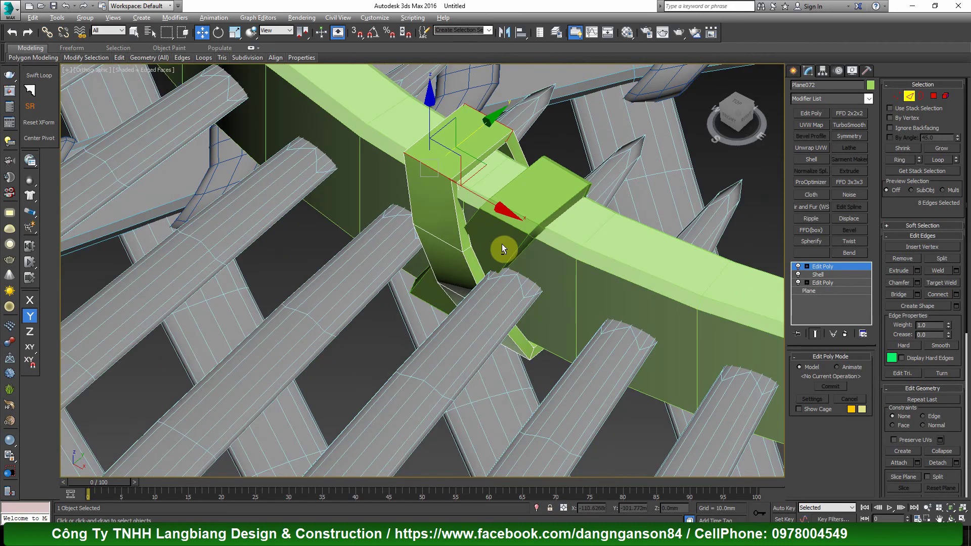
{"action": "middle_click_drag", "start_coordinate": [503, 247], "coordinate": [513, 313], "text": "alt"}
{"action": "scroll", "coordinate": [474, 305], "scroll_direction": "up", "scroll_amount": 8}
Step: Chamfer the strip's selected edges by 1.0mm with the Open option
{"action": "left_click", "coordinate": [471, 288], "text": "ctrl"}
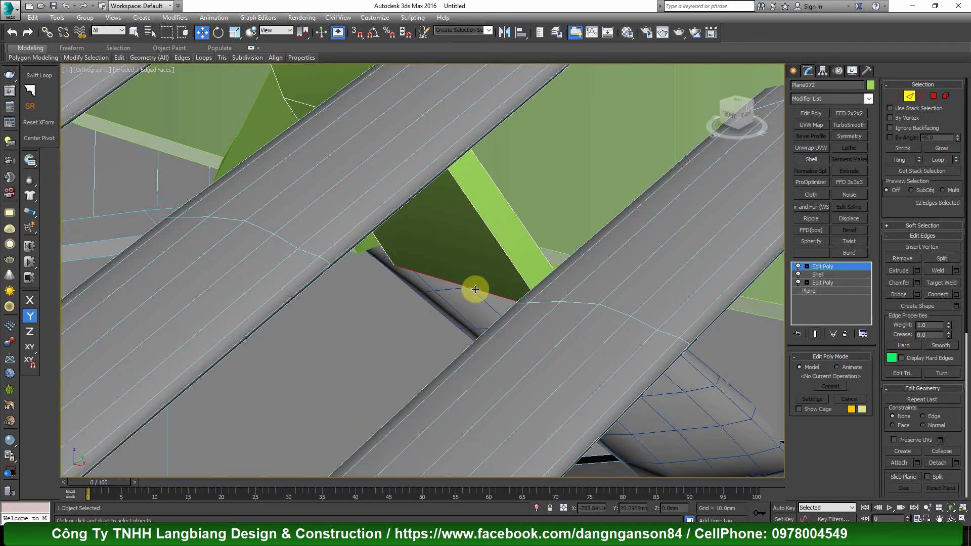
{"action": "mouse_move", "coordinate": [475, 284]}
{"action": "middle_mouse_down", "text": "alt"}
{"action": "mouse_move", "coordinate": [389, 312]}
{"action": "mouse_move", "coordinate": [357, 297]}
{"action": "middle_mouse_up", "text": "alt"}
{"action": "scroll", "coordinate": [472, 288], "scroll_direction": "up", "scroll_amount": 3}
{"action": "right_click", "coordinate": [472, 288]}
{"action": "left_click", "coordinate": [392, 335]}
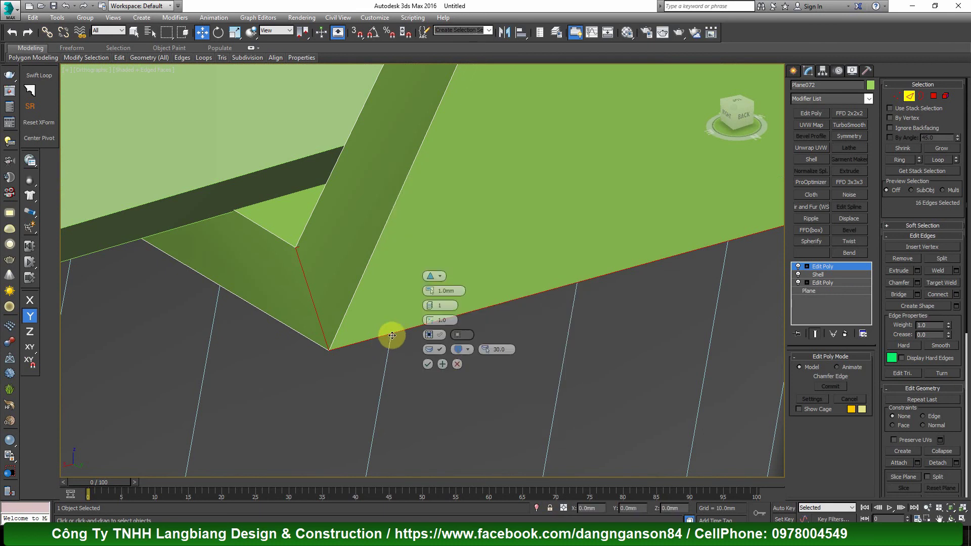
{"action": "left_click", "coordinate": [443, 335]}
{"action": "left_click", "coordinate": [429, 363]}
Step: Preview and remove TurboSmooth on the block, then start attaching Plane072 to Plane071
{"action": "scroll", "coordinate": [429, 304], "scroll_direction": "down", "scroll_amount": 5}
{"action": "scroll", "coordinate": [434, 308], "scroll_direction": "down", "scroll_amount": 3}
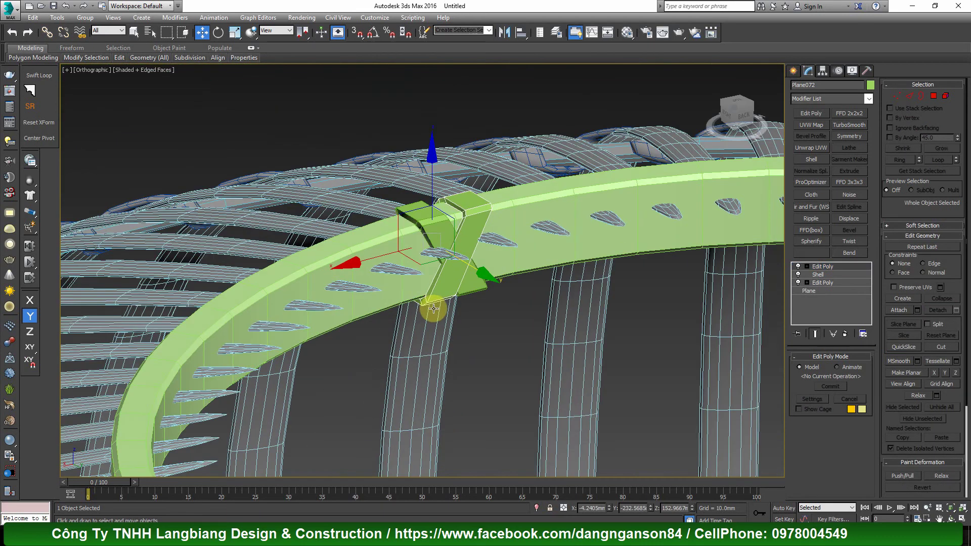
{"action": "middle_click_drag", "start_coordinate": [434, 307], "coordinate": [581, 340], "text": "alt"}
{"action": "scroll", "coordinate": [439, 195], "scroll_direction": "up", "scroll_amount": 5}
{"action": "left_click", "coordinate": [439, 195]}
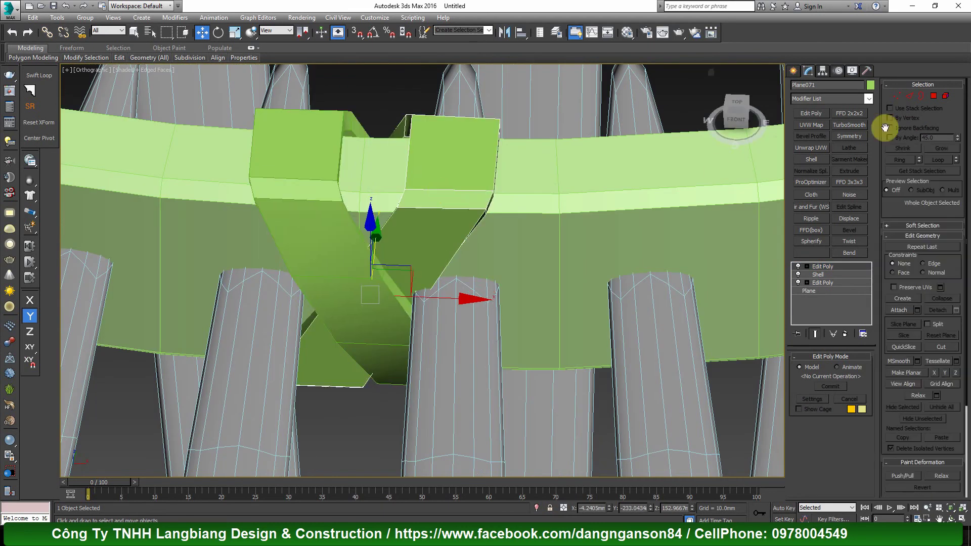
{"action": "left_click", "coordinate": [857, 130]}
{"action": "left_click", "coordinate": [844, 333]}
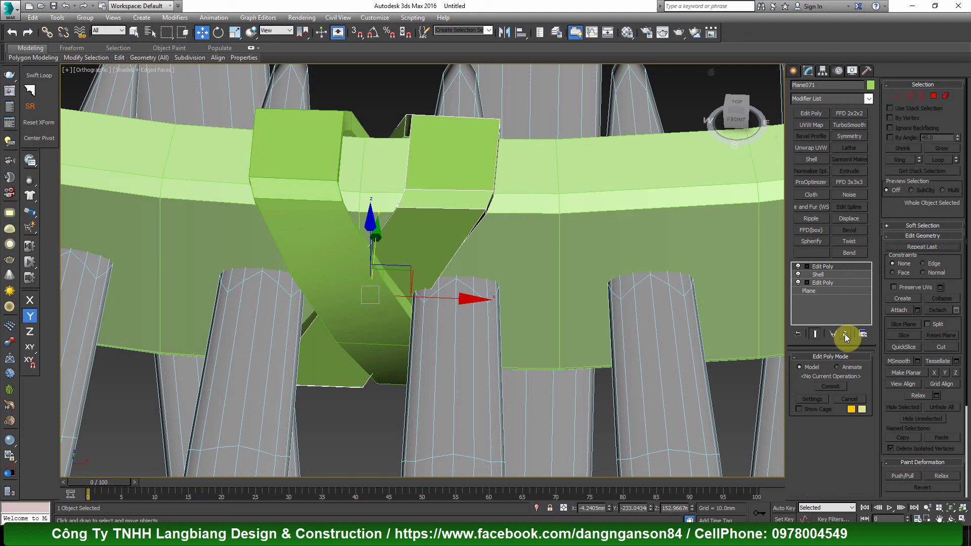
{"action": "right_click", "coordinate": [408, 197]}
{"action": "left_click", "coordinate": [384, 114]}
Step: Attach the curved strip to the block, then view the collar from above
{"action": "left_click", "coordinate": [300, 162]}
{"action": "key", "text": "w"}
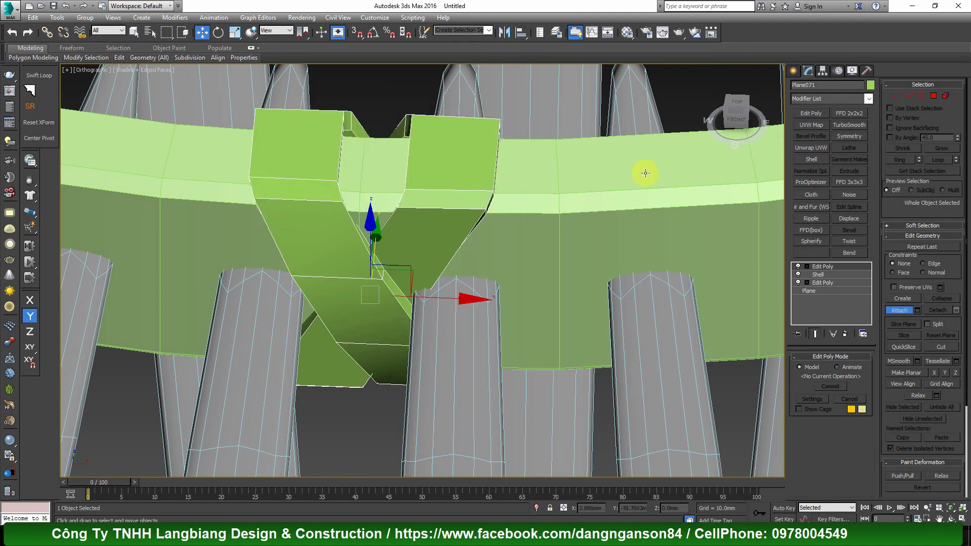
{"action": "scroll", "coordinate": [440, 213], "scroll_direction": "down", "scroll_amount": 5}
{"action": "mouse_move", "coordinate": [644, 169]}
{"action": "middle_mouse_down", "text": "alt"}
{"action": "mouse_move", "coordinate": [439, 212]}
{"action": "mouse_move", "coordinate": [470, 232]}
{"action": "mouse_move", "coordinate": [311, 141]}
{"action": "middle_mouse_up", "text": "alt"}
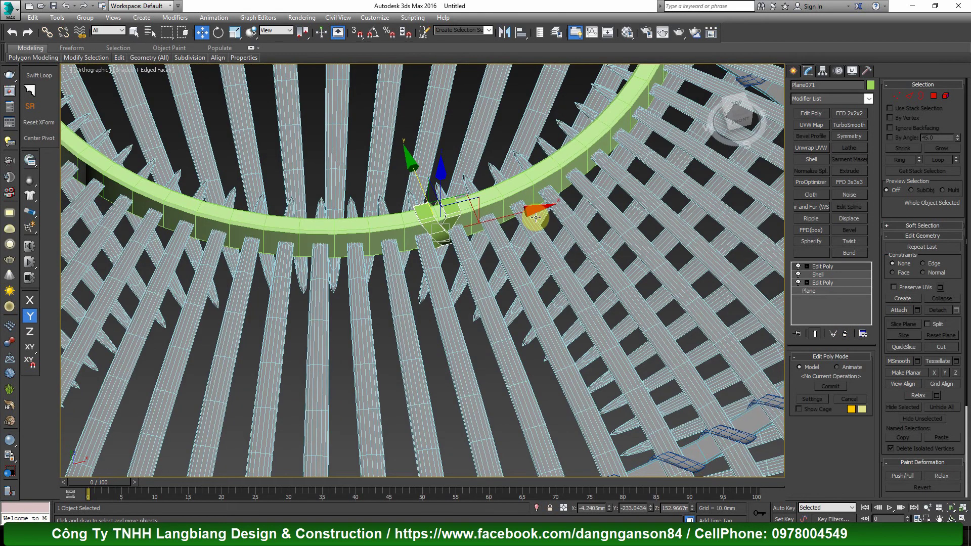
Step: Align Plane071's pivot to Line015's centre on X, Y and Z
{"action": "left_click", "coordinate": [520, 32]}
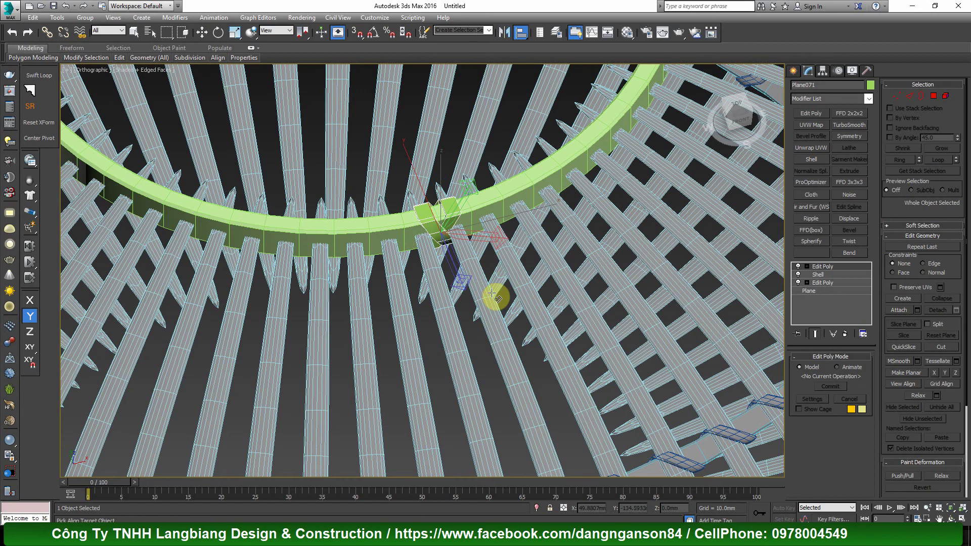
{"action": "left_click", "coordinate": [500, 322]}
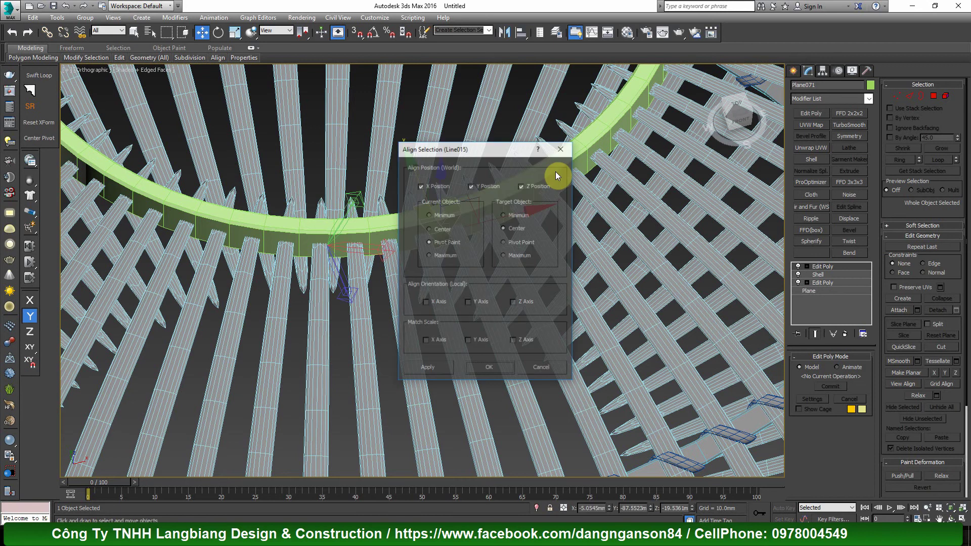
{"action": "left_click", "coordinate": [496, 369]}
{"action": "scroll", "coordinate": [476, 281], "scroll_direction": "down", "scroll_amount": 5}
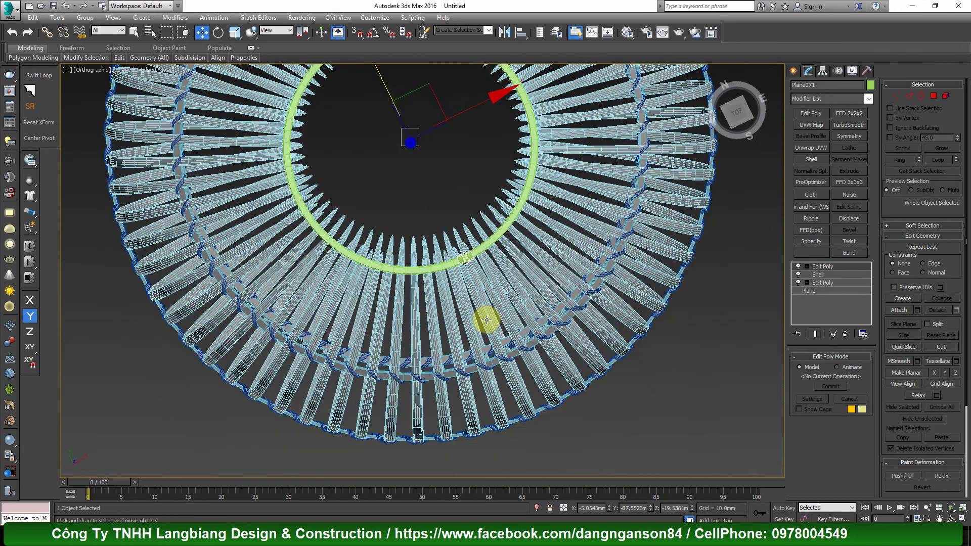
{"action": "middle_click_drag", "start_coordinate": [487, 299], "coordinate": [320, 180], "text": "alt"}
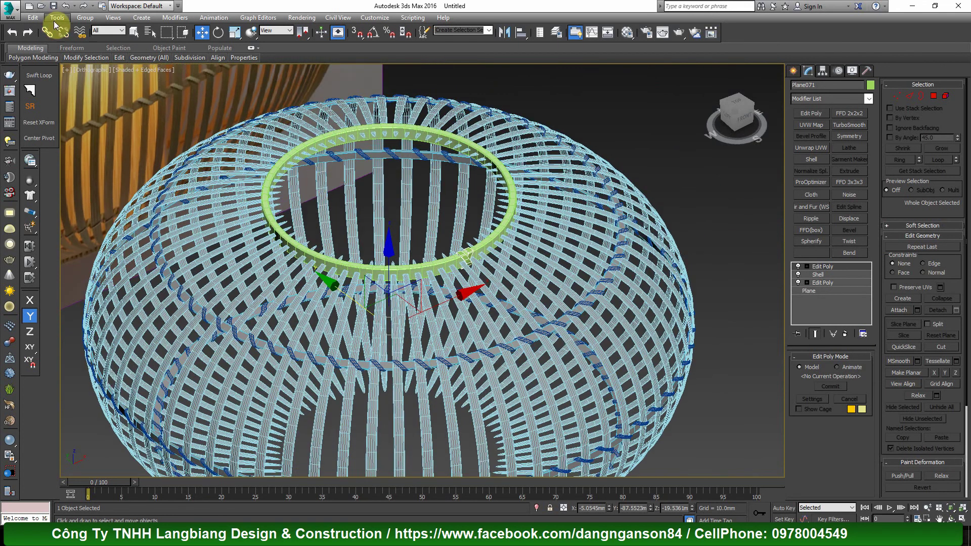
Step: Open the Array dialog with a 360° Z rotation of instances and preview the copies
{"action": "left_click", "coordinate": [56, 19]}
{"action": "left_click", "coordinate": [81, 218]}
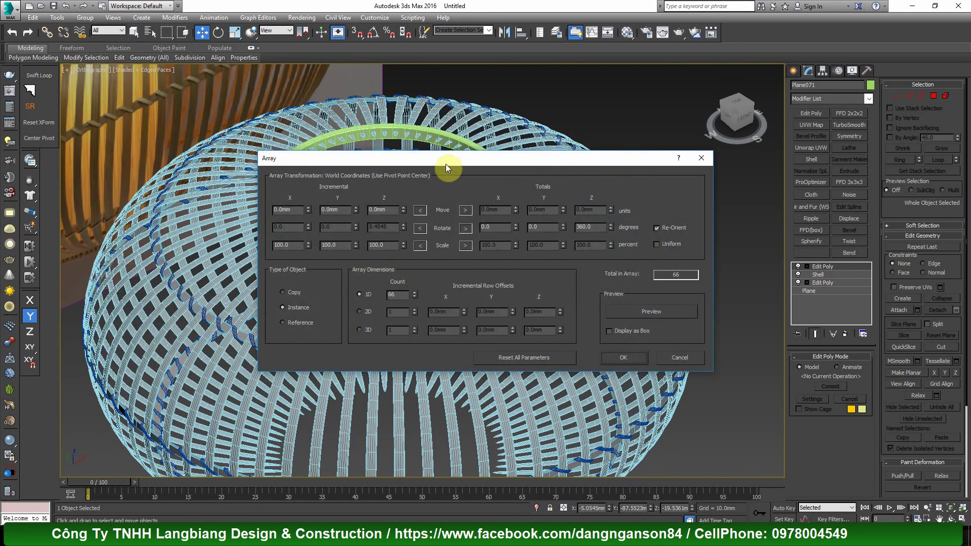
{"action": "left_click_drag", "start_coordinate": [445, 164], "coordinate": [711, 101]}
{"action": "left_click", "coordinate": [921, 249]}
Step: Set the array's 1D count to 56 and accept it
{"action": "scroll", "coordinate": [414, 274], "scroll_direction": "up", "scroll_amount": 5}
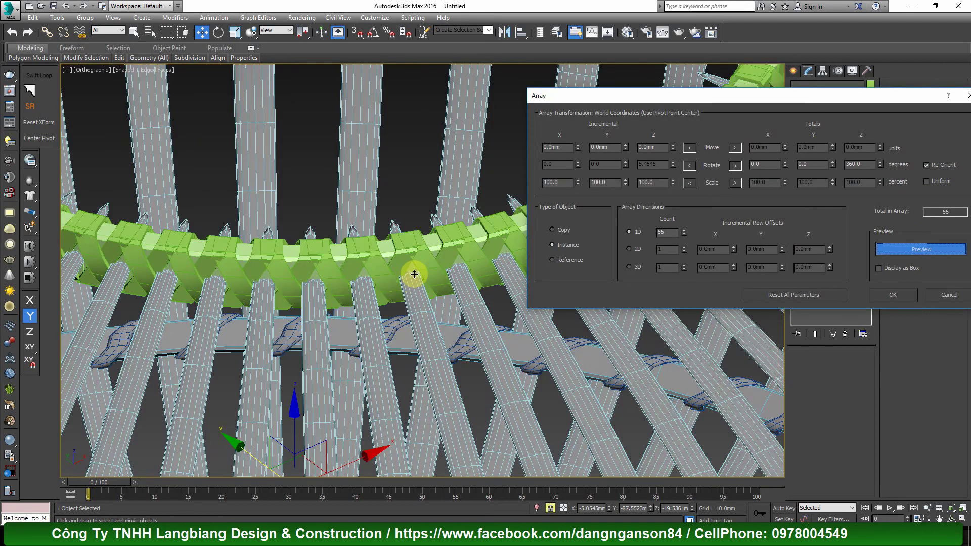
{"action": "scroll", "coordinate": [414, 274], "scroll_direction": "up", "scroll_amount": 3}
{"action": "mouse_move", "coordinate": [683, 234]}
{"action": "left_mouse_down"}
{"action": "mouse_move", "coordinate": [690, 255]}
{"action": "mouse_move", "coordinate": [684, 227]}
{"action": "left_mouse_up"}
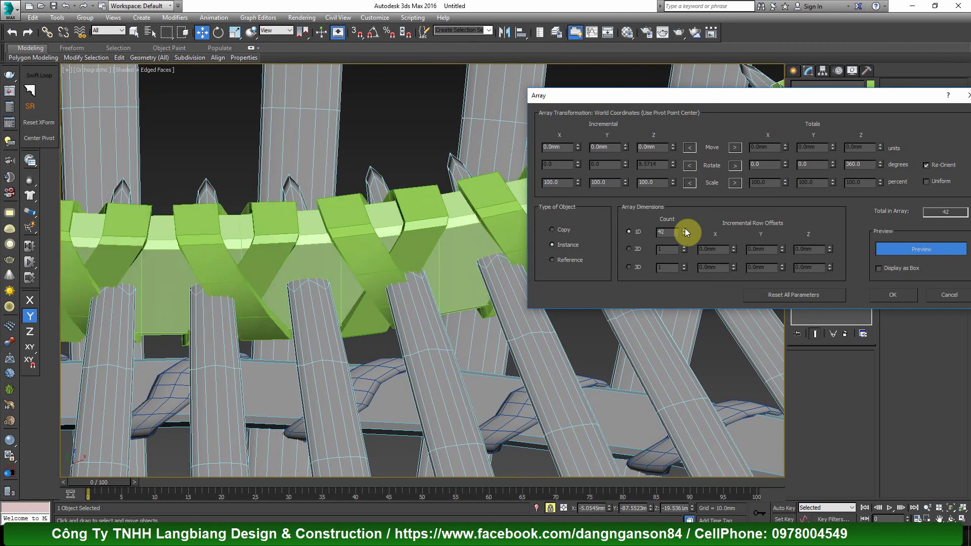
{"action": "left_click", "coordinate": [684, 228]}
{"action": "left_click", "coordinate": [685, 229]}
{"action": "left_click", "coordinate": [685, 228]}
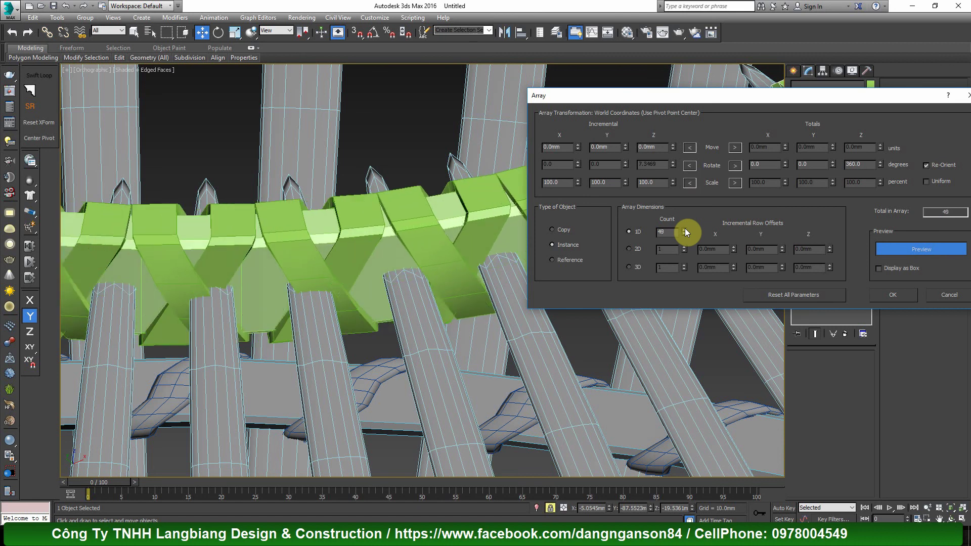
{"action": "left_click", "coordinate": [684, 229]}
{"action": "left_click", "coordinate": [685, 228]}
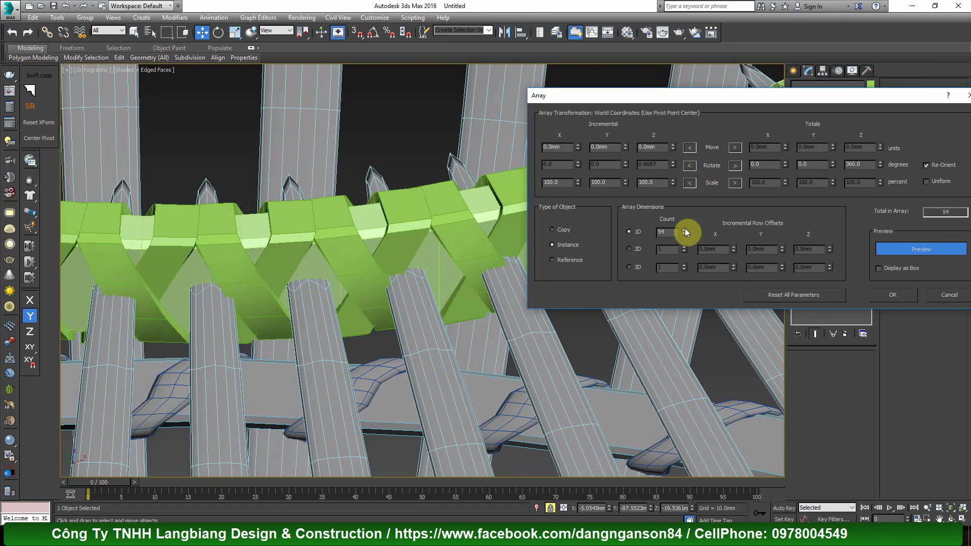
{"action": "left_click", "coordinate": [684, 231]}
{"action": "left_click", "coordinate": [685, 233]}
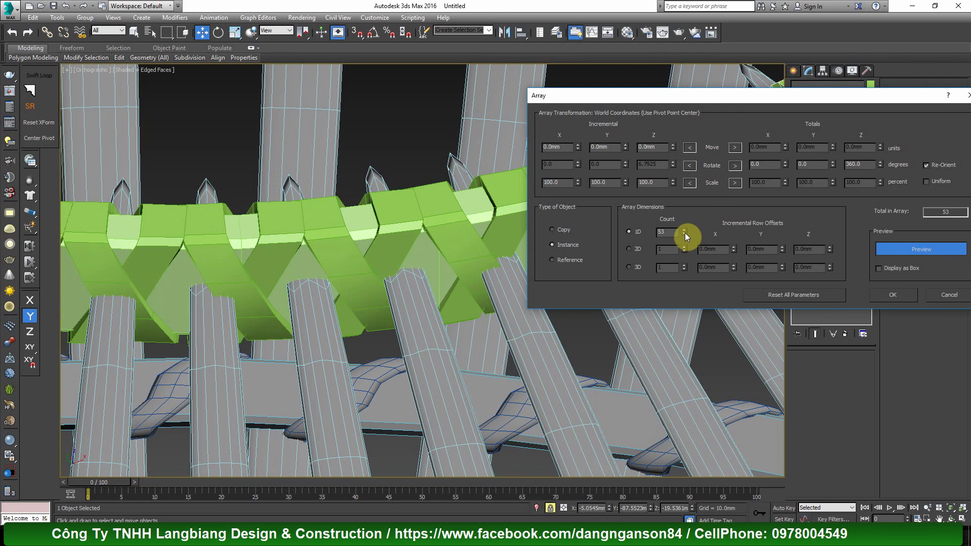
{"action": "left_click", "coordinate": [684, 235]}
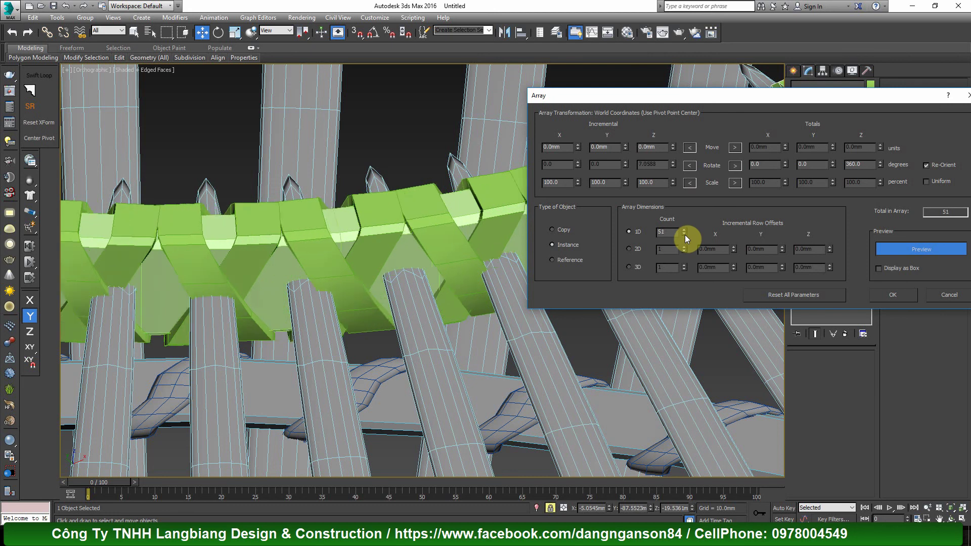
{"action": "left_click", "coordinate": [685, 234]}
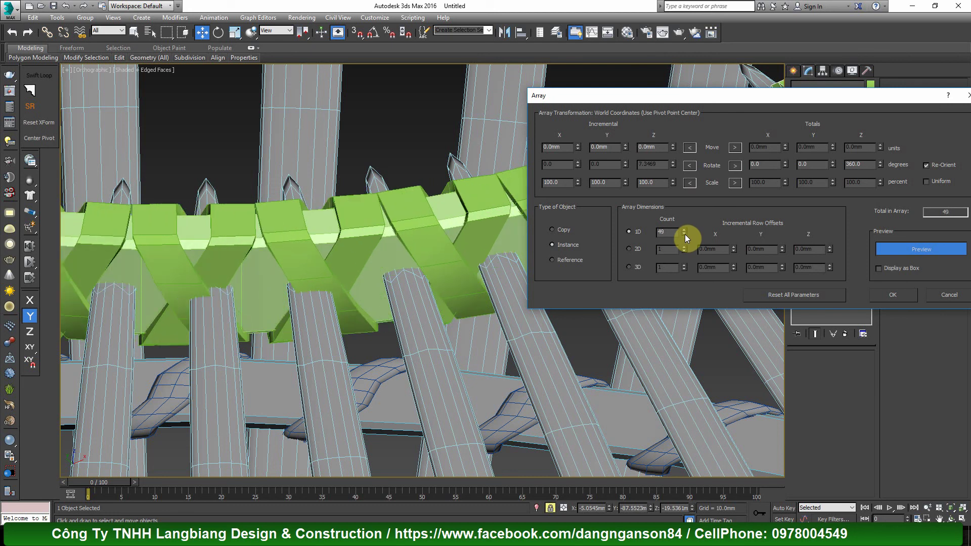
{"action": "left_click_drag", "start_coordinate": [684, 233], "coordinate": [685, 226]}
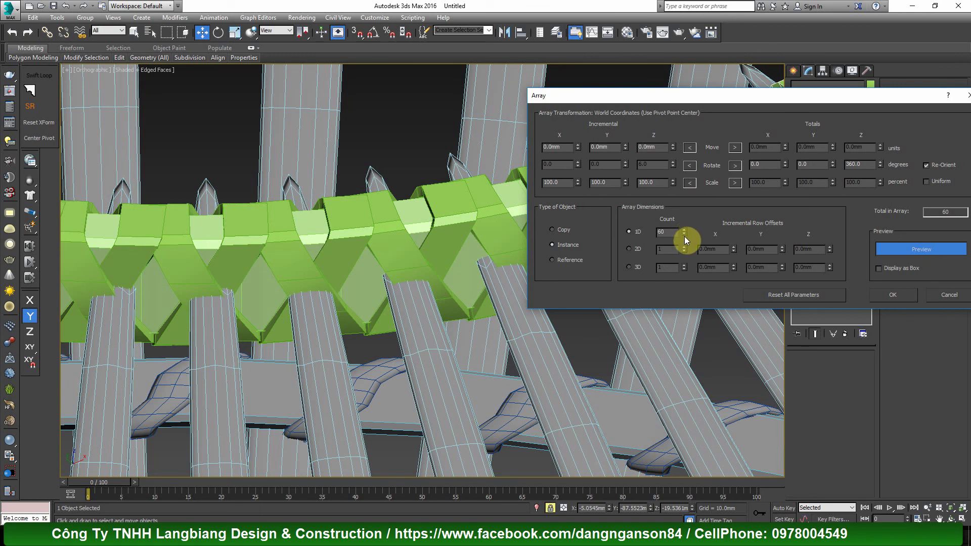
{"action": "left_click", "coordinate": [685, 235]}
{"action": "left_click", "coordinate": [684, 235]}
{"action": "left_click", "coordinate": [685, 235]}
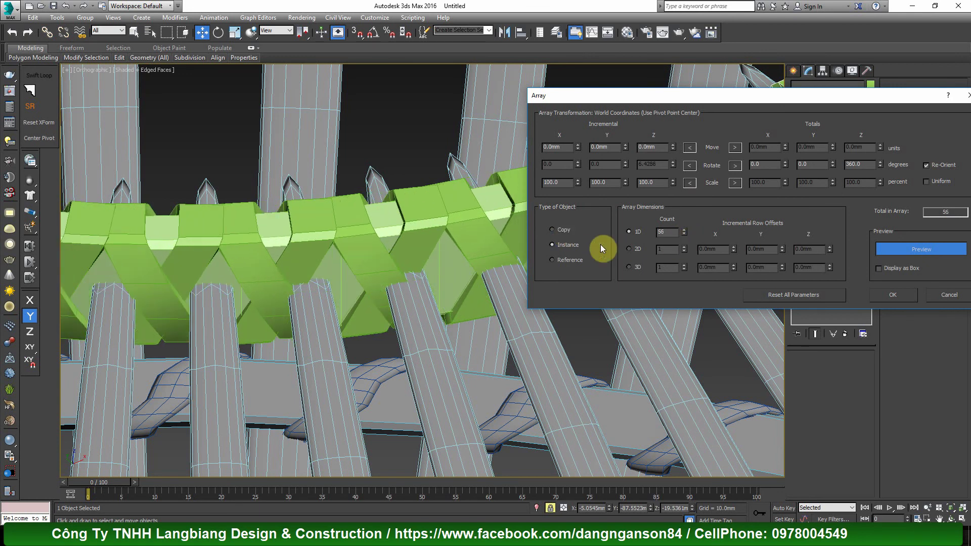
{"action": "left_click", "coordinate": [894, 295]}
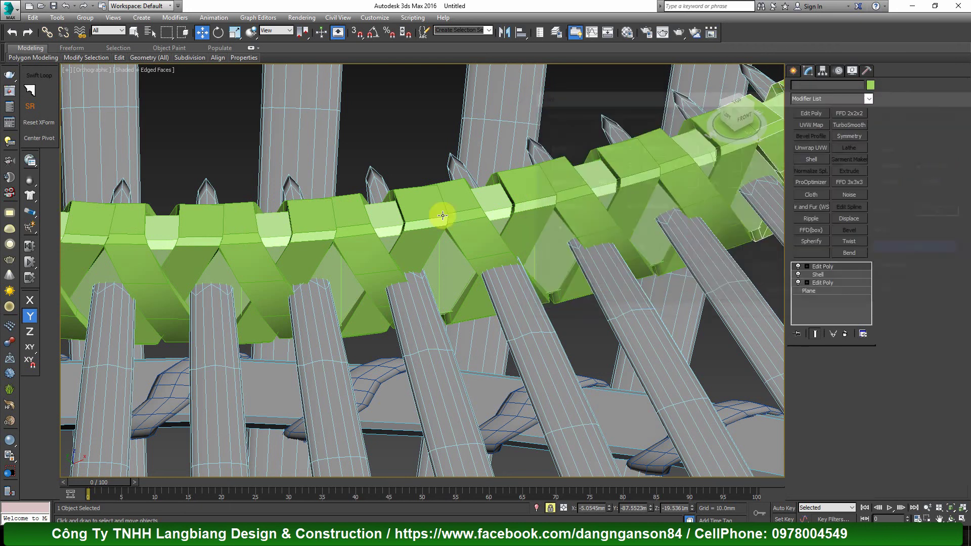
{"action": "middle_click_drag", "start_coordinate": [438, 210], "coordinate": [455, 234], "text": "alt"}
Step: Box-select the 56 top-band collar pieces in the Front view and isolate them
{"action": "key", "text": "f"}
{"action": "scroll", "coordinate": [430, 222], "scroll_direction": "down", "scroll_amount": 2}
{"action": "scroll", "coordinate": [430, 222], "scroll_direction": "down", "scroll_amount": 5}
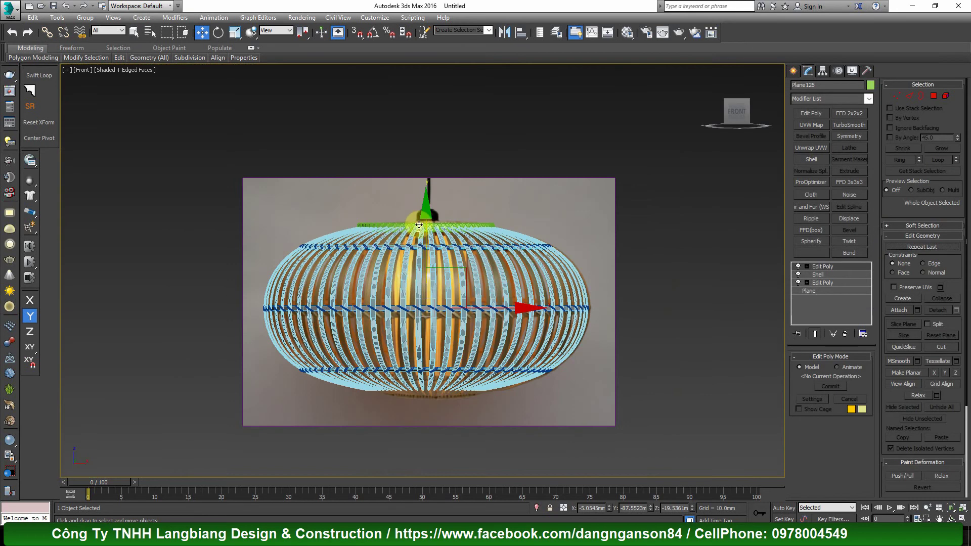
{"action": "scroll", "coordinate": [351, 210], "scroll_direction": "up", "scroll_amount": 2}
{"action": "key", "text": "F3"}
{"action": "left_click_drag", "start_coordinate": [597, 239], "coordinate": [597, 241]}
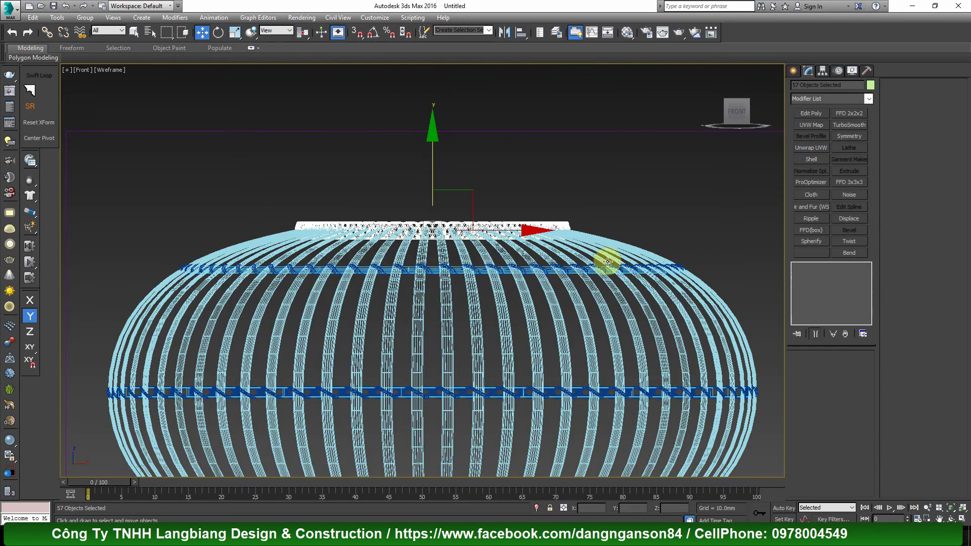
{"action": "key", "text": "F3"}
{"action": "scroll", "coordinate": [420, 206], "scroll_direction": "up", "scroll_amount": 3}
{"action": "scroll", "coordinate": [548, 315], "scroll_direction": "up", "scroll_amount": 3}
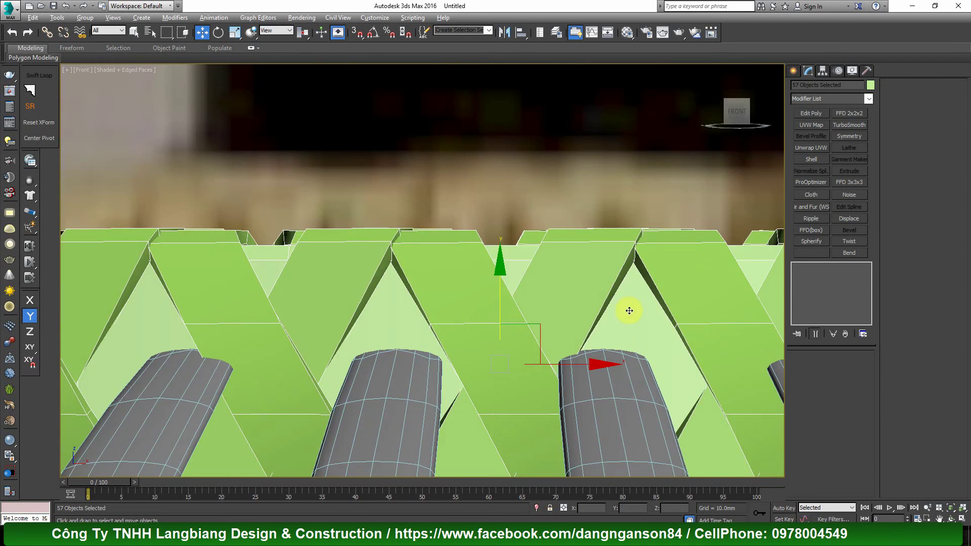
{"action": "left_click", "coordinate": [539, 508]}
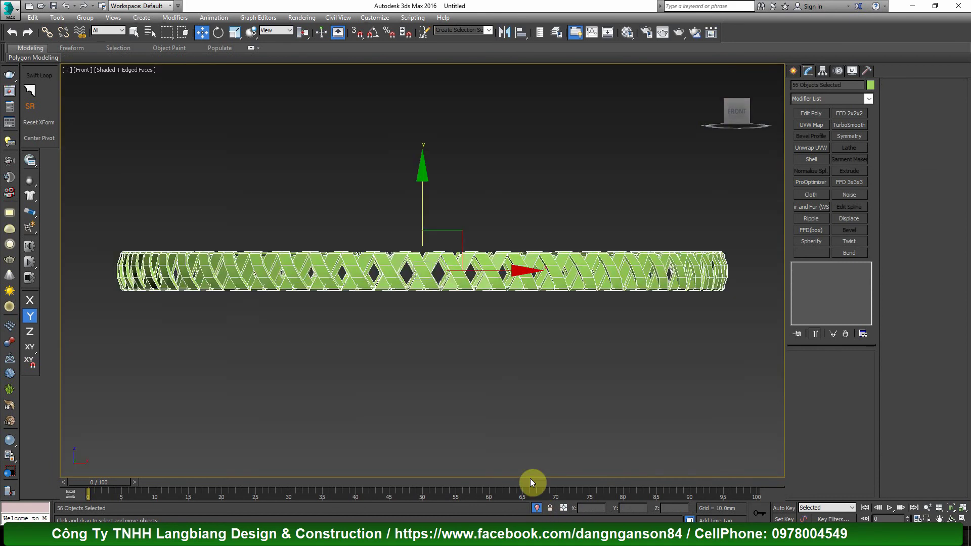
{"action": "left_click", "coordinate": [456, 273]}
{"action": "middle_click_drag", "start_coordinate": [456, 273], "coordinate": [965, 208], "text": "alt"}
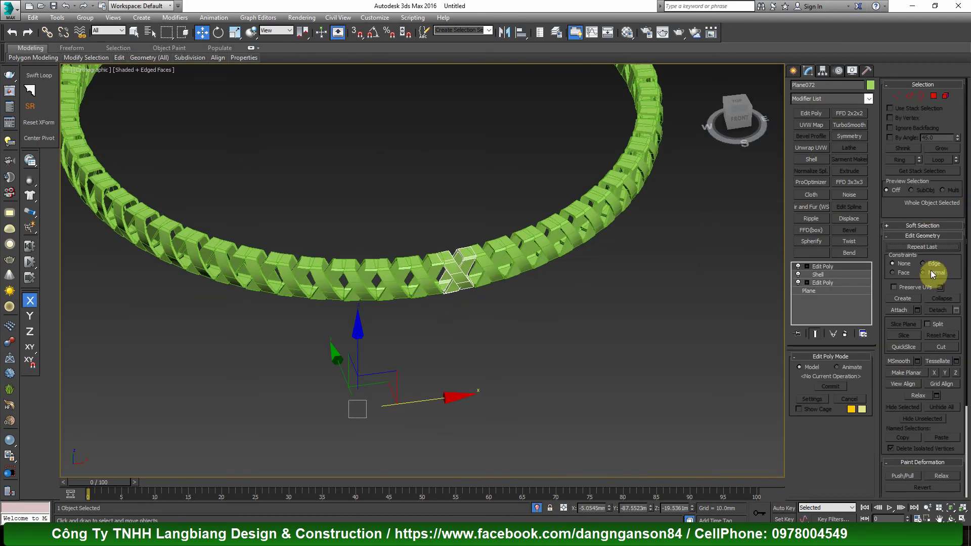
Step: Attach all collar pieces into one object and add TurboSmooth
{"action": "left_click", "coordinate": [917, 309]}
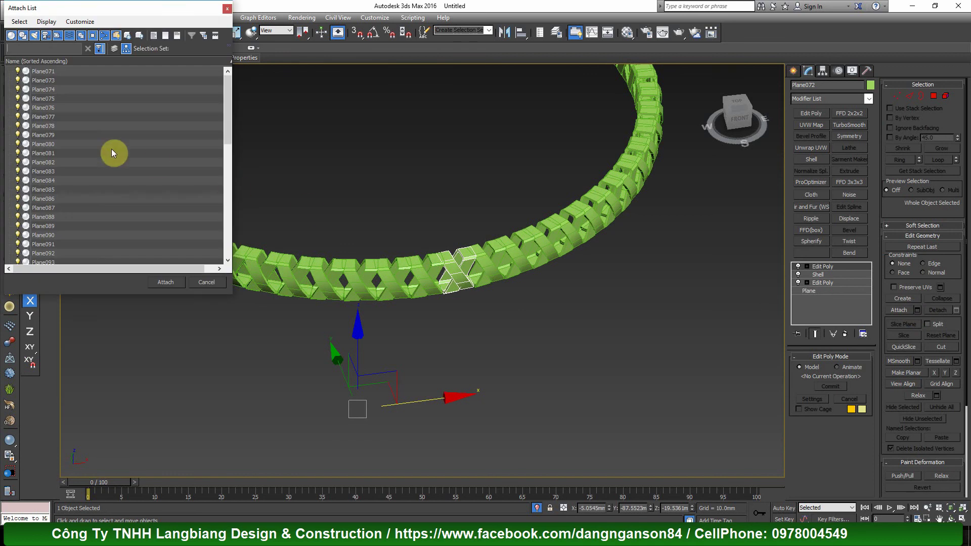
{"action": "key", "text": "ctrl+a"}
{"action": "left_click", "coordinate": [164, 283]}
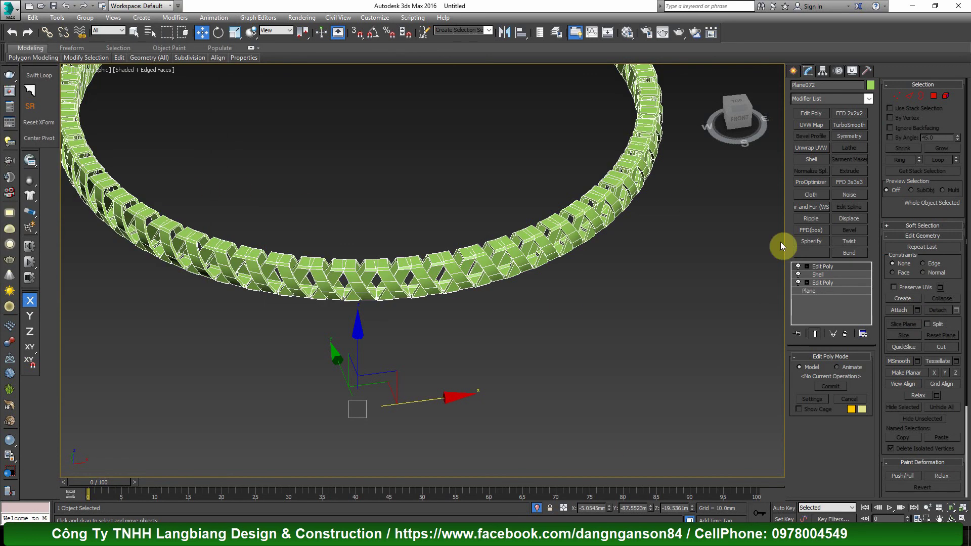
{"action": "left_click", "coordinate": [847, 125]}
Step: Exit isolation to show the whole lamp and turn off edged faces
{"action": "left_click", "coordinate": [529, 504]}
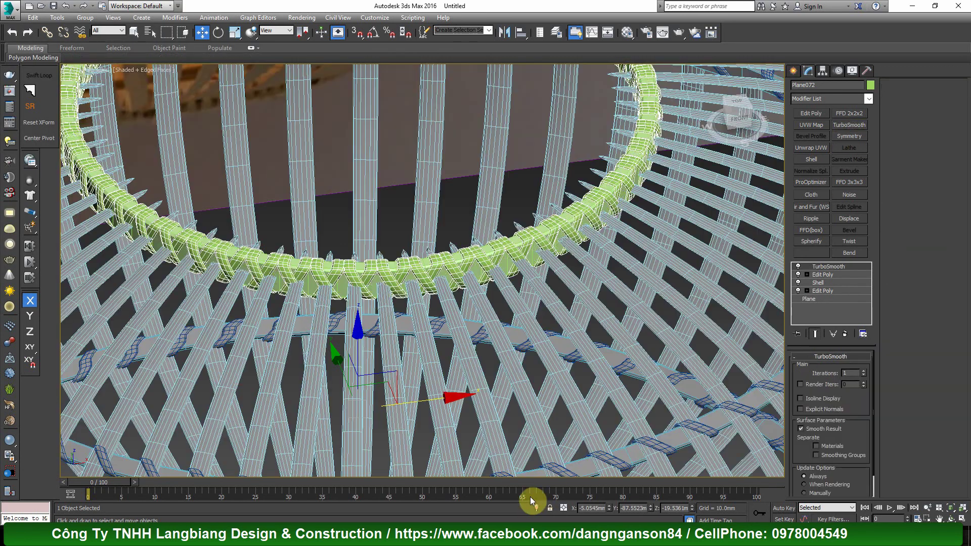
{"action": "left_click", "coordinate": [40, 136]}
{"action": "scroll", "coordinate": [390, 178], "scroll_direction": "down", "scroll_amount": 3}
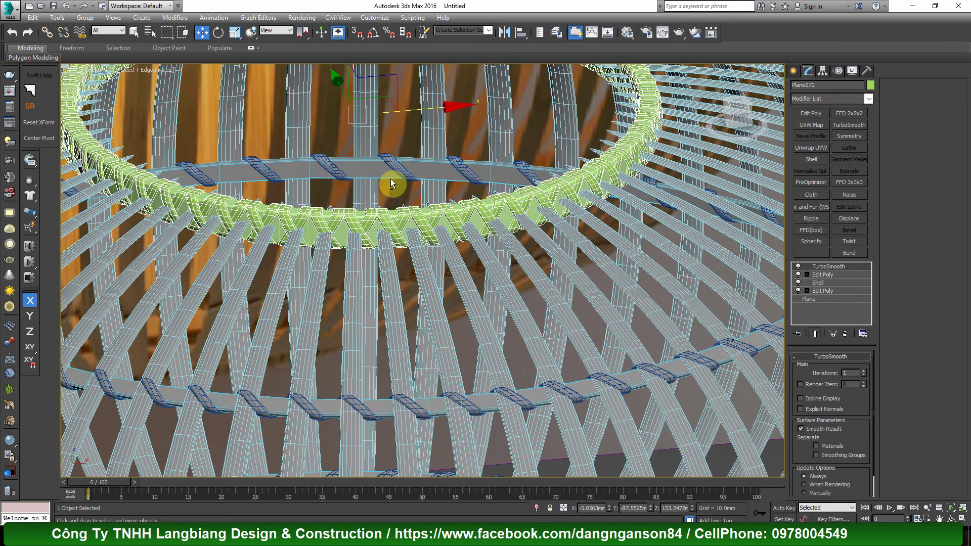
{"action": "scroll", "coordinate": [390, 178], "scroll_direction": "down", "scroll_amount": 8}
{"action": "key", "text": "F4"}
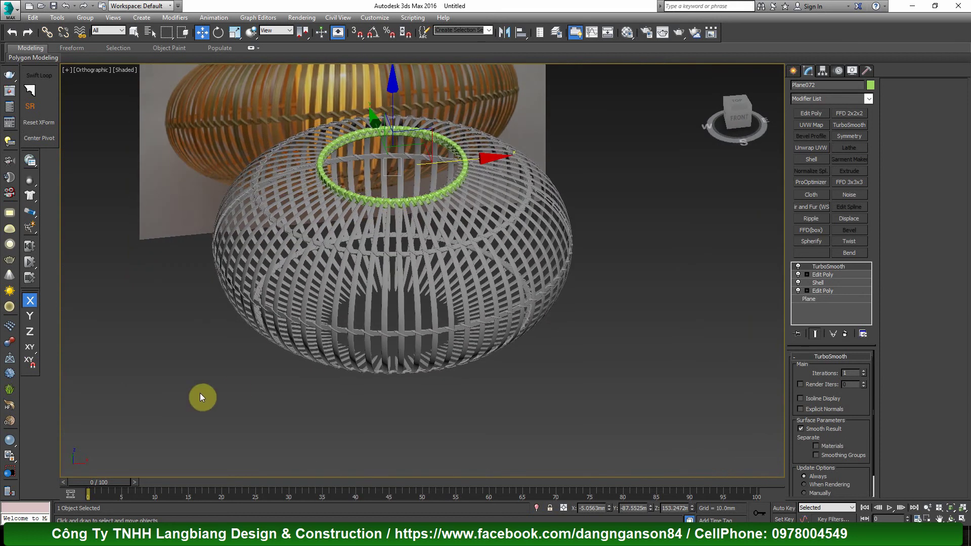
Step: Assign the grey Material #23 to the basket parts and the collar ring
{"action": "left_click_drag", "start_coordinate": [199, 393], "coordinate": [621, 92]}
{"action": "scroll", "coordinate": [463, 197], "scroll_direction": "up", "scroll_amount": 2}
{"action": "scroll", "coordinate": [463, 196], "scroll_direction": "up", "scroll_amount": 2}
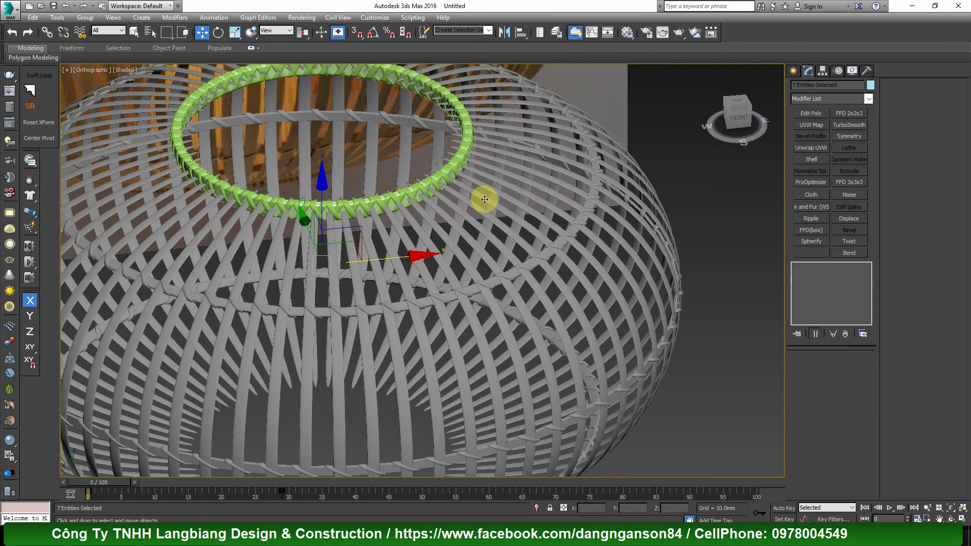
{"action": "key", "text": "m"}
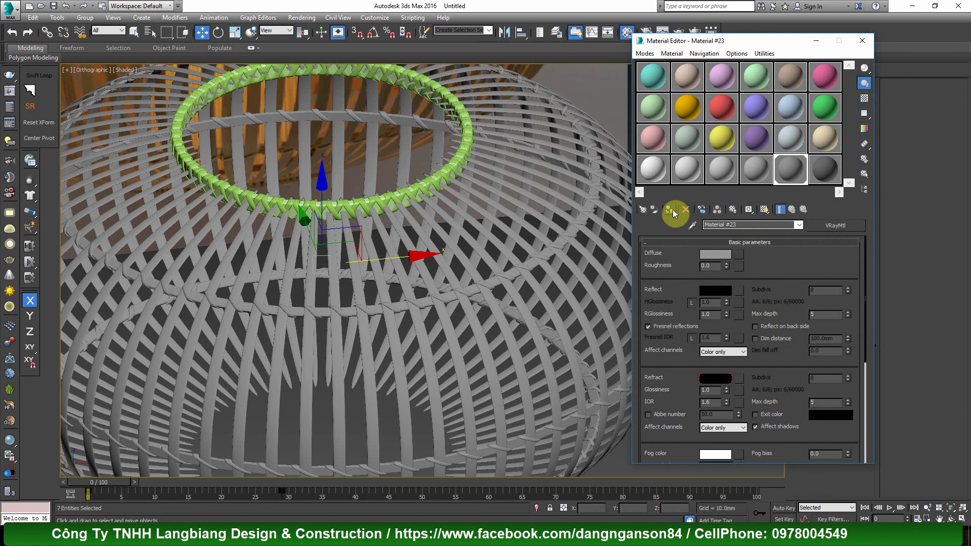
{"action": "left_click", "coordinate": [671, 210]}
{"action": "left_click", "coordinate": [861, 40]}
{"action": "scroll", "coordinate": [361, 207], "scroll_direction": "up", "scroll_amount": 5}
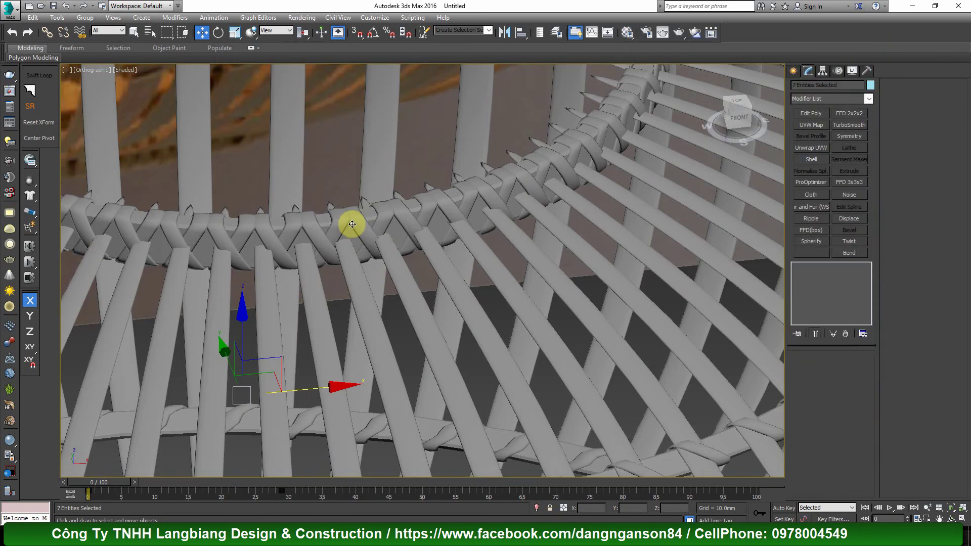
{"action": "left_click", "coordinate": [352, 224]}
{"action": "scroll", "coordinate": [372, 219], "scroll_direction": "down", "scroll_amount": 5}
{"action": "scroll", "coordinate": [353, 210], "scroll_direction": "down", "scroll_amount": 3}
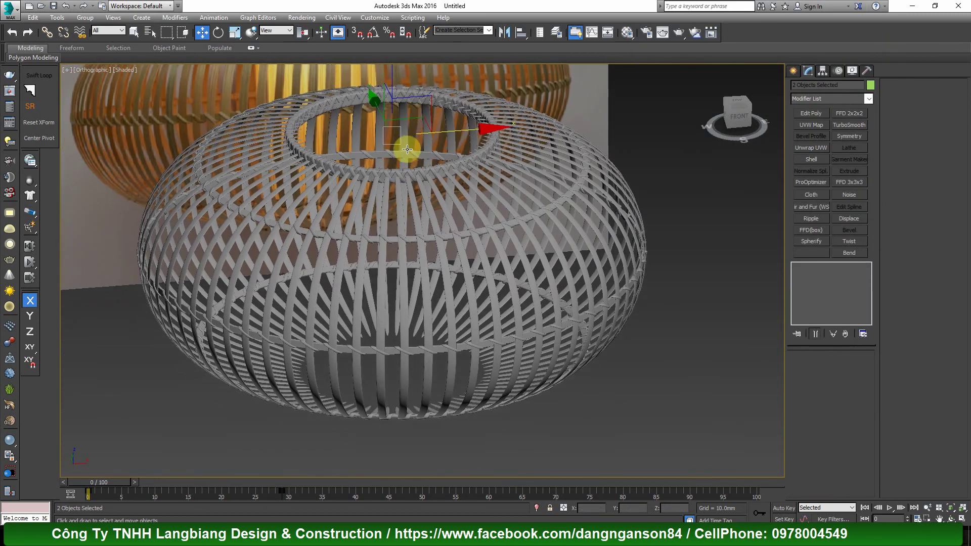
Step: Copy the ring down to the basket bottom and group it as Group003
{"action": "left_click_drag", "start_coordinate": [392, 85], "coordinate": [391, 365], "text": "shift"}
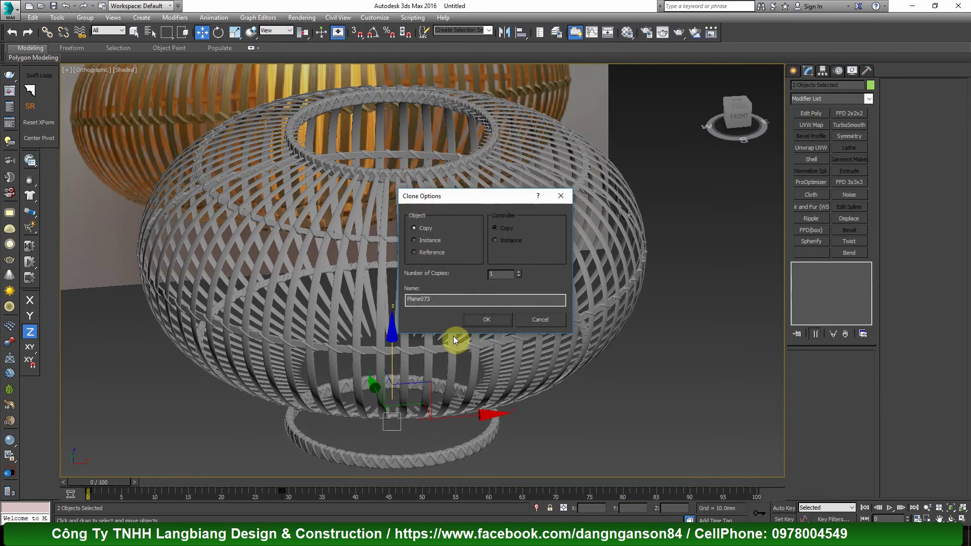
{"action": "left_click", "coordinate": [485, 319]}
{"action": "scroll", "coordinate": [401, 411], "scroll_direction": "up", "scroll_amount": 5}
{"action": "key", "text": "ctrl+g"}
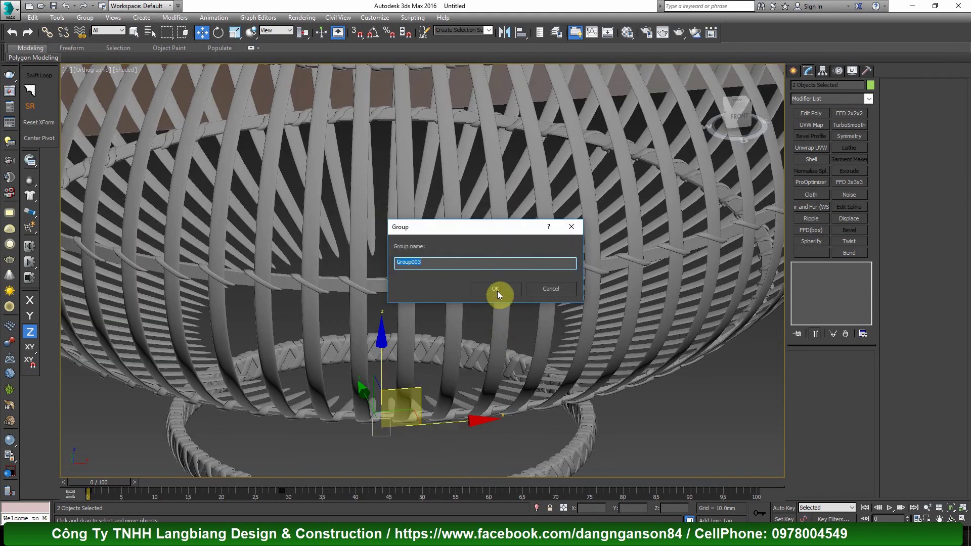
{"action": "left_click", "coordinate": [495, 290]}
Step: Raise Group003 in the Front view until it meets the slats
{"action": "middle_click_drag", "start_coordinate": [393, 303], "coordinate": [392, 270], "text": "alt"}
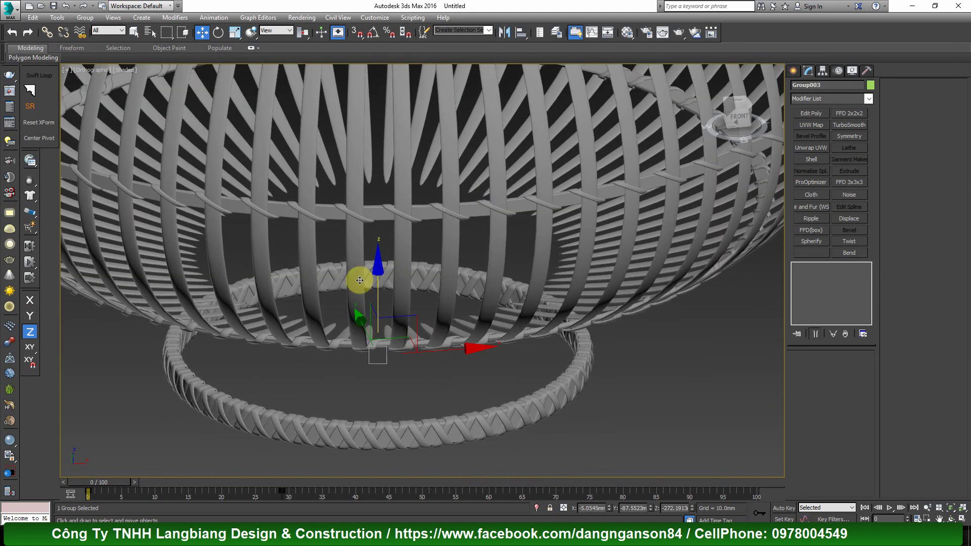
{"action": "left_click_drag", "start_coordinate": [378, 269], "coordinate": [378, 180]}
{"action": "key", "text": "f"}
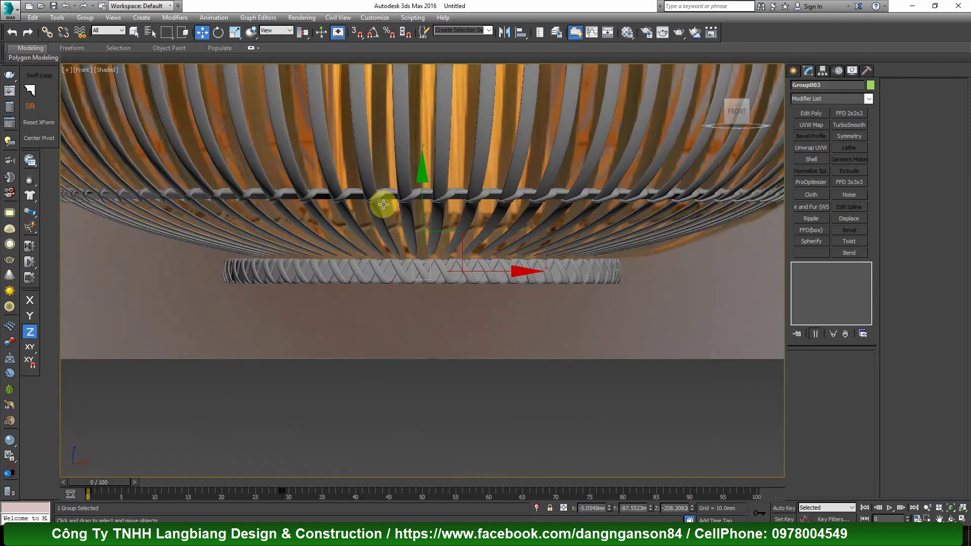
{"action": "scroll", "coordinate": [410, 228], "scroll_direction": "up", "scroll_amount": 3}
{"action": "left_click_drag", "start_coordinate": [433, 233], "coordinate": [437, 190]}
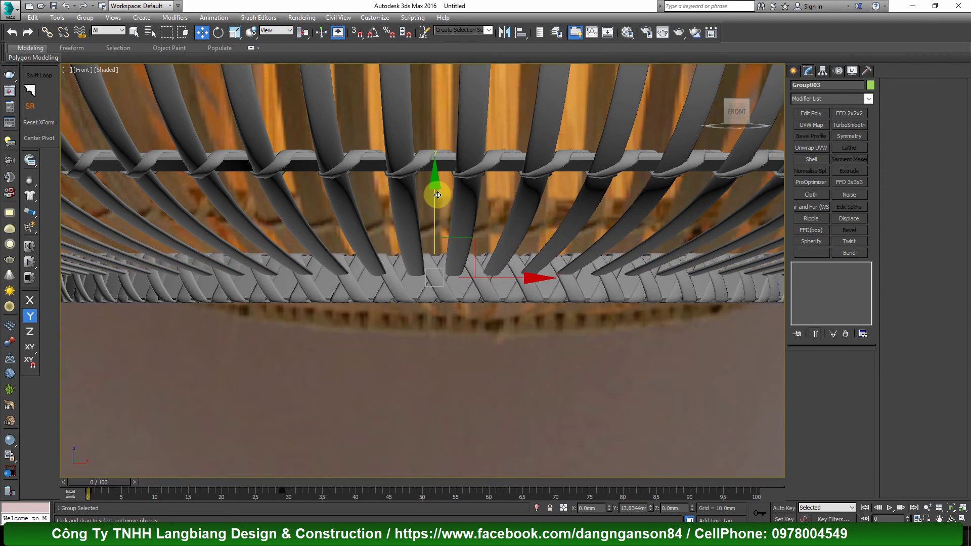
{"action": "scroll", "coordinate": [412, 262], "scroll_direction": "down", "scroll_amount": 3}
{"action": "scroll", "coordinate": [414, 234], "scroll_direction": "down", "scroll_amount": 3}
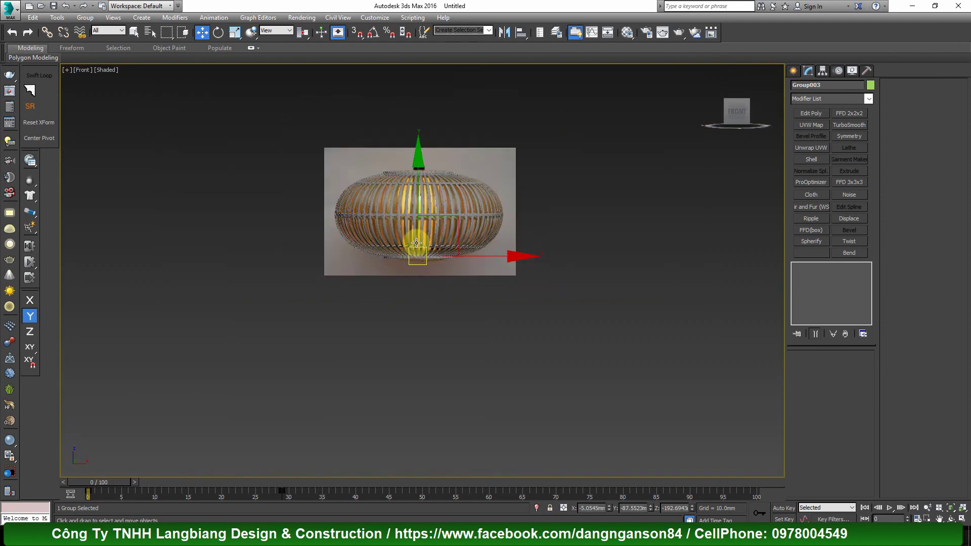
{"action": "mouse_move", "coordinate": [413, 234]}
{"action": "middle_mouse_down", "text": "alt"}
{"action": "mouse_move", "coordinate": [426, 275]}
{"action": "mouse_move", "coordinate": [416, 357]}
{"action": "middle_mouse_up", "text": "alt"}
{"action": "scroll", "coordinate": [411, 256], "scroll_direction": "up", "scroll_amount": 3}
{"action": "scroll", "coordinate": [426, 329], "scroll_direction": "down", "scroll_amount": 3}
Step: Select all eight lamp parts
{"action": "left_click_drag", "start_coordinate": [309, 433], "coordinate": [581, 253]}
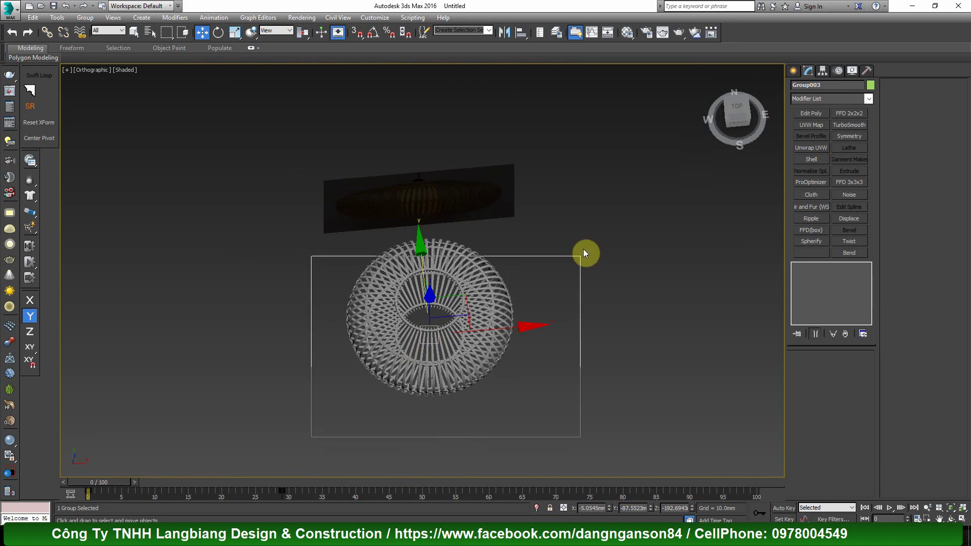
{"action": "scroll", "coordinate": [431, 259], "scroll_direction": "down", "scroll_amount": 2}
{"action": "mouse_move", "coordinate": [431, 260]}
{"action": "middle_mouse_down", "text": "alt"}
{"action": "mouse_move", "coordinate": [446, 292]}
{"action": "mouse_move", "coordinate": [445, 271]}
{"action": "mouse_move", "coordinate": [621, 248]}
{"action": "mouse_move", "coordinate": [576, 277]}
{"action": "middle_mouse_up", "text": "alt"}
{"action": "scroll", "coordinate": [615, 264], "scroll_direction": "up", "scroll_amount": 5}
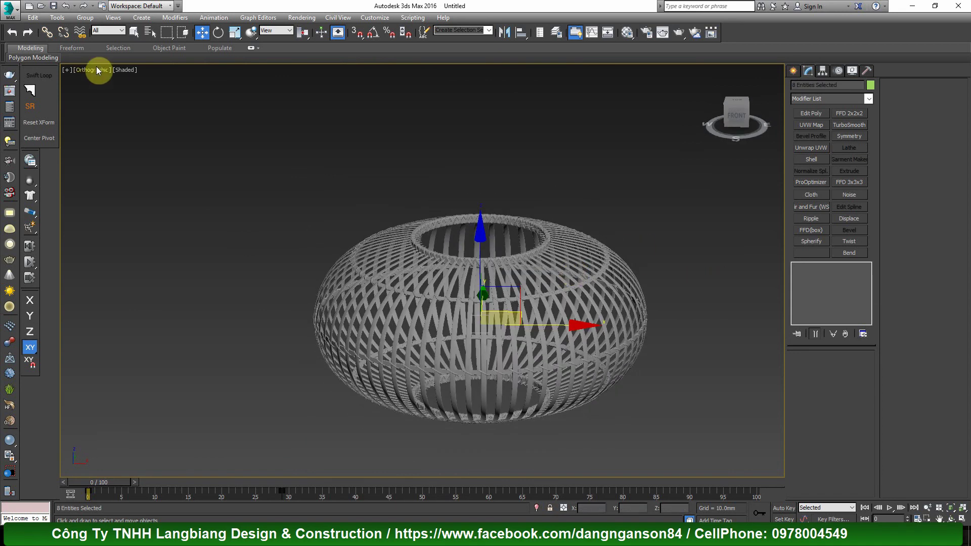
Step: Switch the viewport to Clay shading and review the finished lamp
{"action": "left_click", "coordinate": [126, 74]}
{"action": "left_click", "coordinate": [165, 176]}
{"action": "mouse_move", "coordinate": [527, 299]}
{"action": "middle_mouse_down", "text": "alt"}
{"action": "mouse_move", "coordinate": [471, 308]}
{"action": "mouse_move", "coordinate": [484, 298]}
{"action": "middle_mouse_up", "text": "alt"}
{"action": "scroll", "coordinate": [472, 308], "scroll_direction": "up", "scroll_amount": 5}
{"action": "scroll", "coordinate": [471, 306], "scroll_direction": "down", "scroll_amount": 3}
{"action": "scroll", "coordinate": [483, 300], "scroll_direction": "down", "scroll_amount": 2}
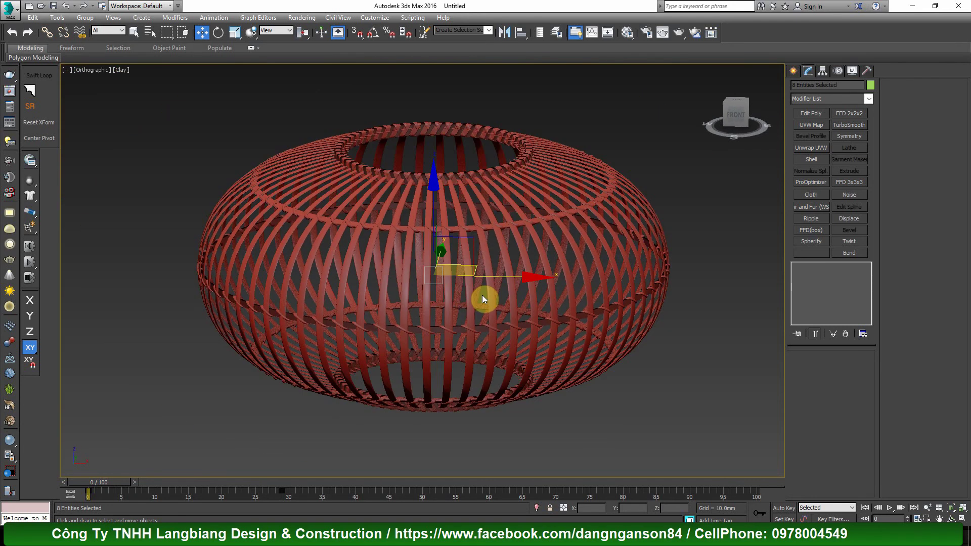